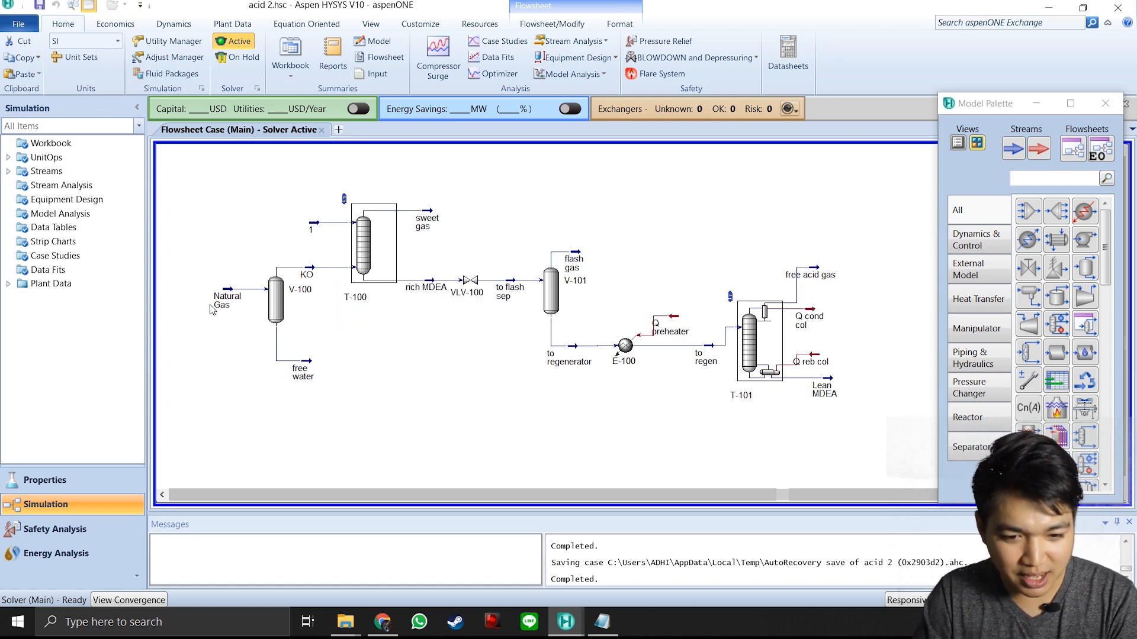
Examine the absorber section, from the natural gas feed and stream 1 through rich MDEA and VLV-100 to the flash separator feed.
mouse_move(275, 308)
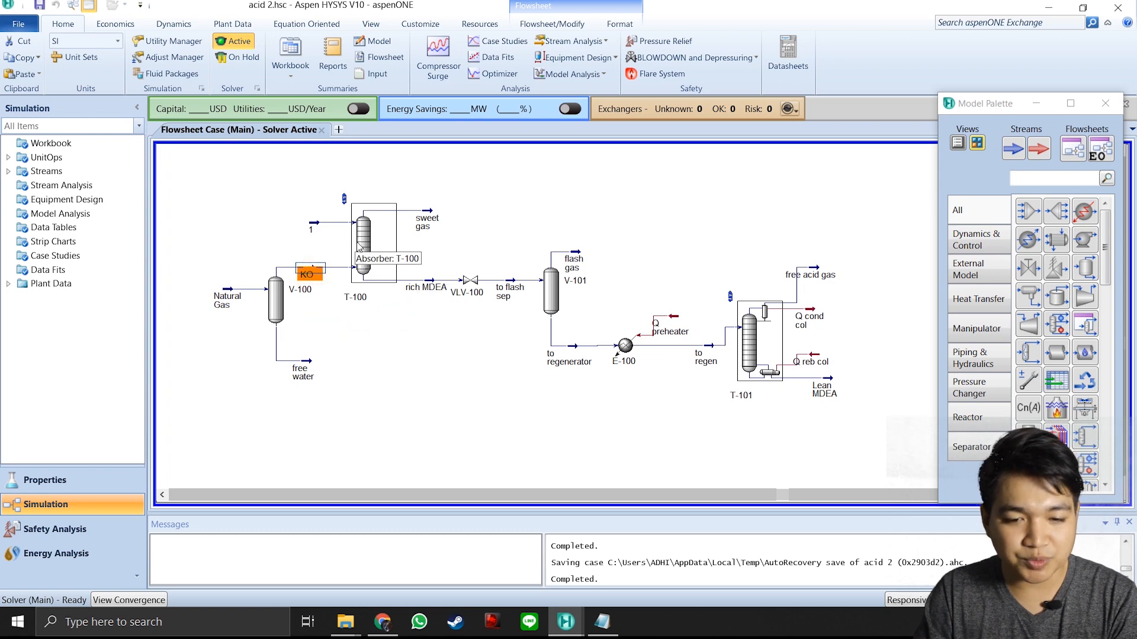
click(287, 213)
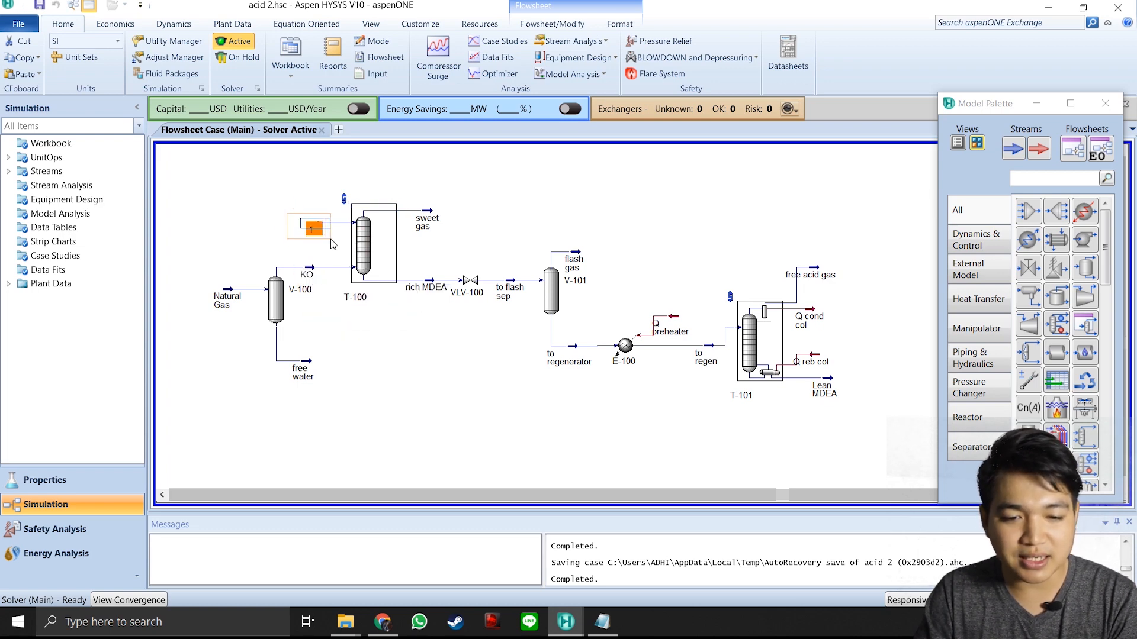
click(288, 202)
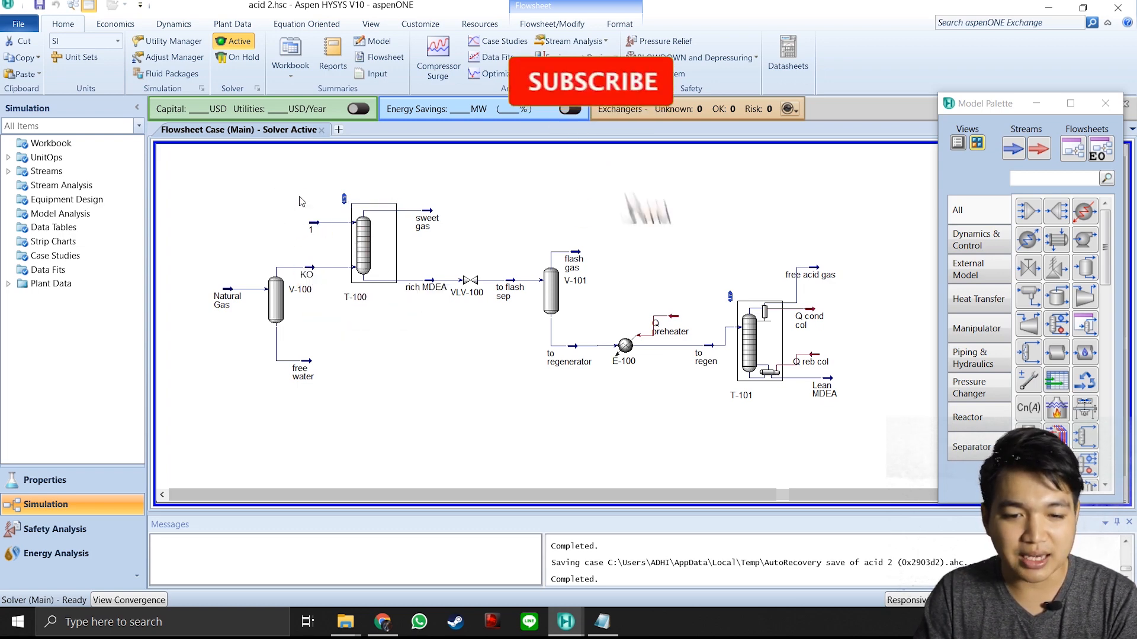
mouse_move(348, 222)
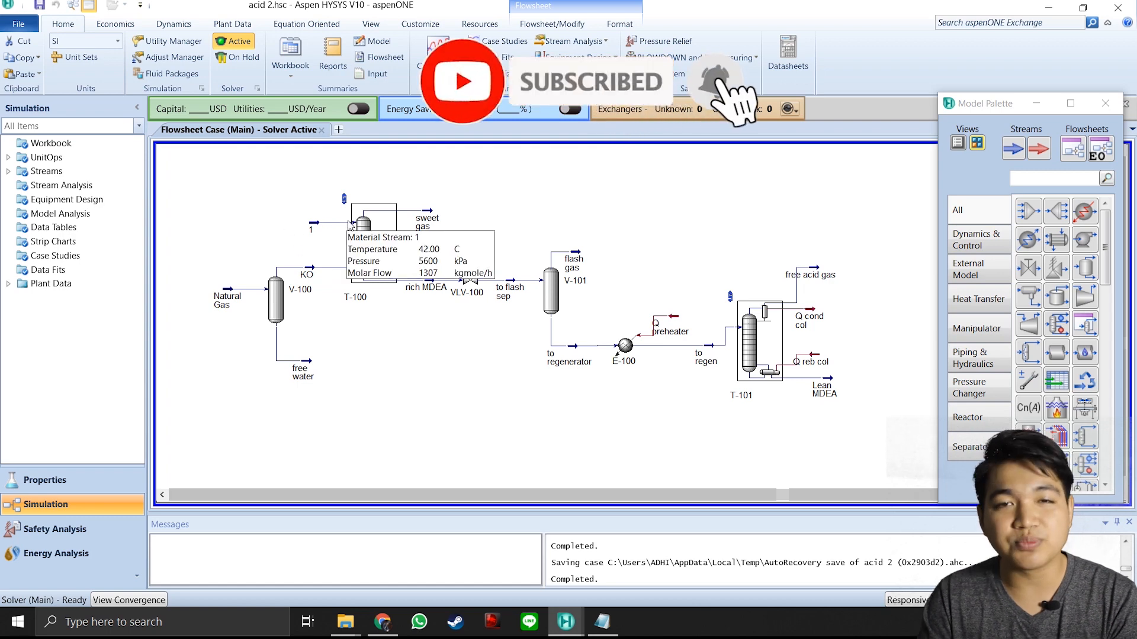
click(391, 373)
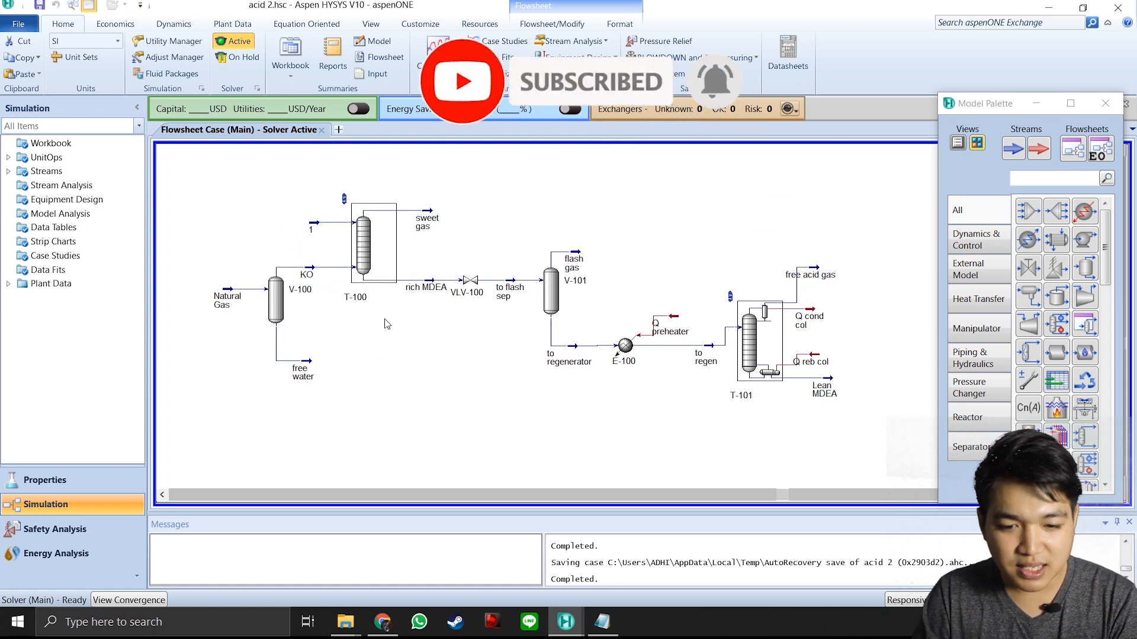
mouse_move(429, 290)
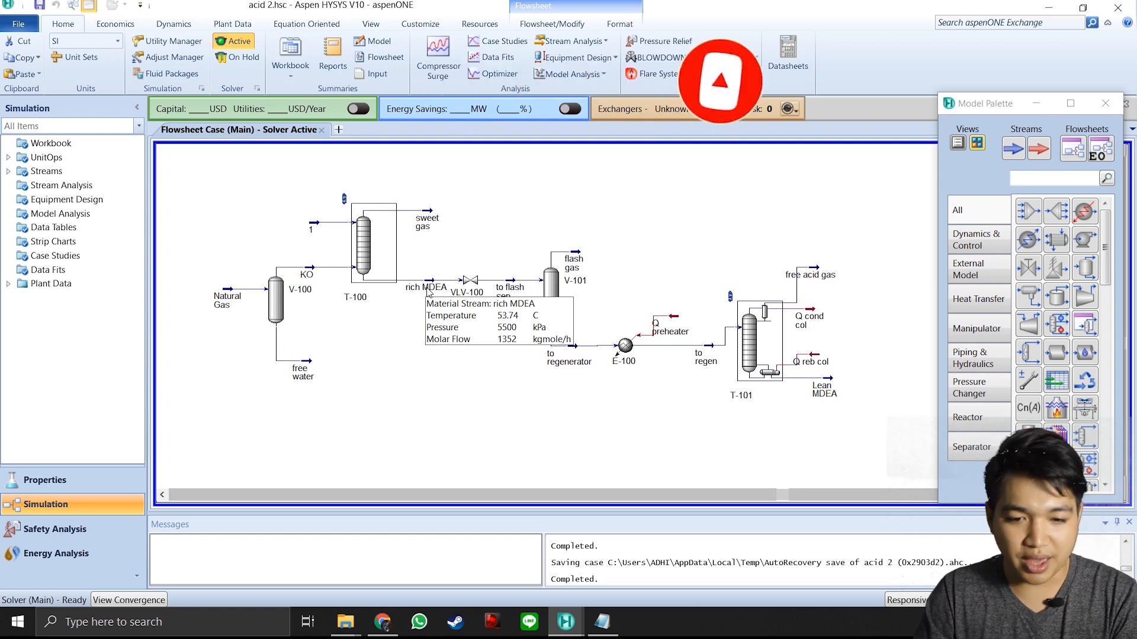
click(428, 290)
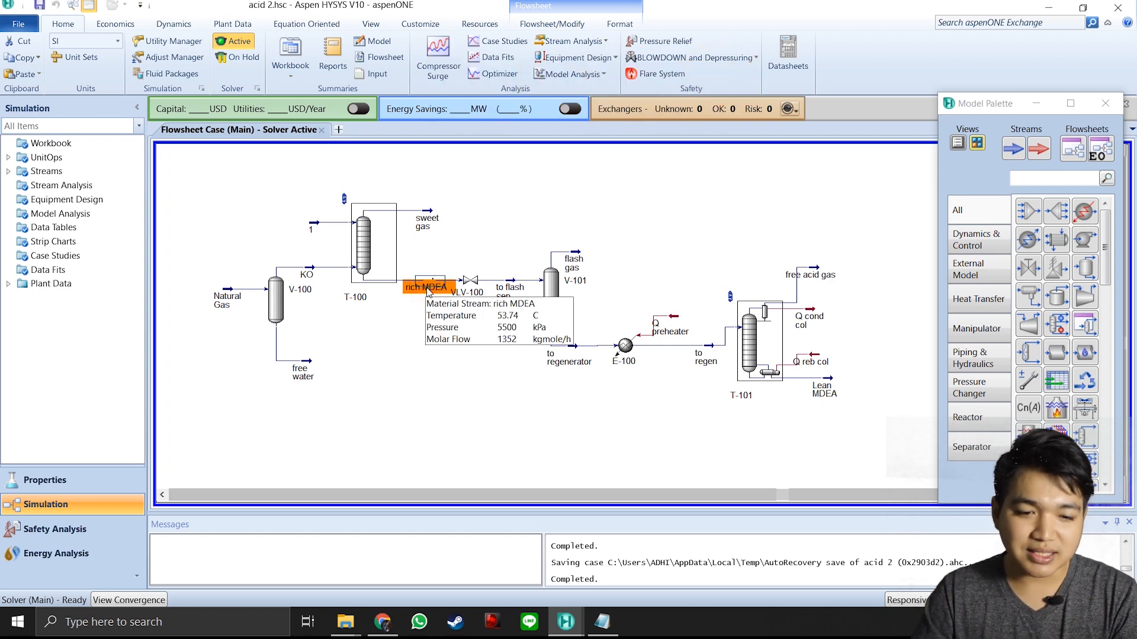
click(231, 292)
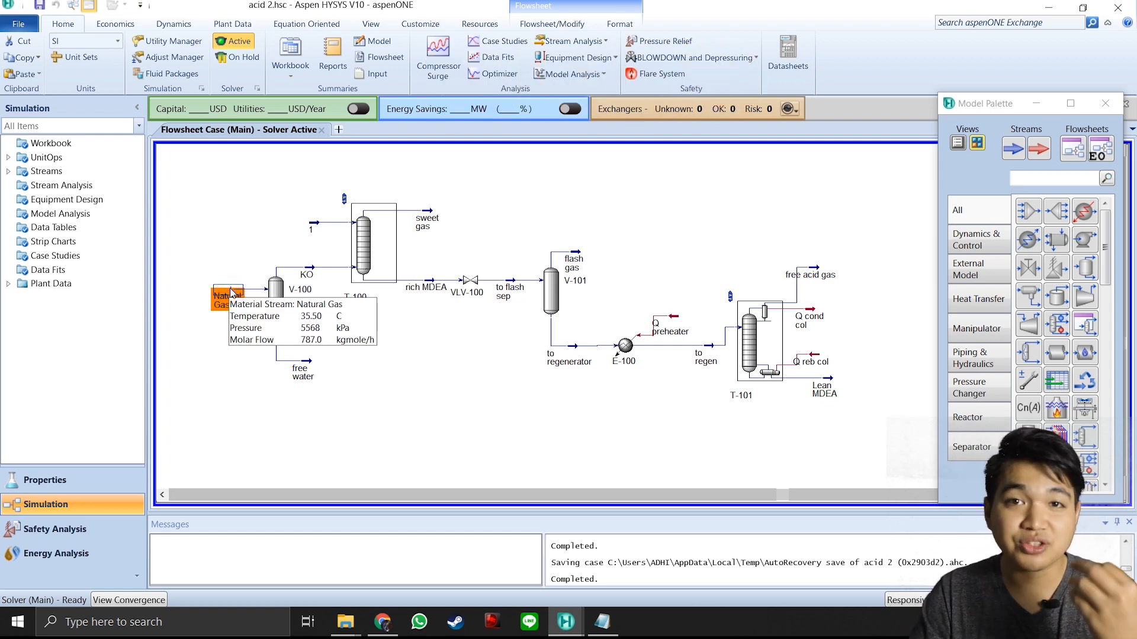
click(433, 217)
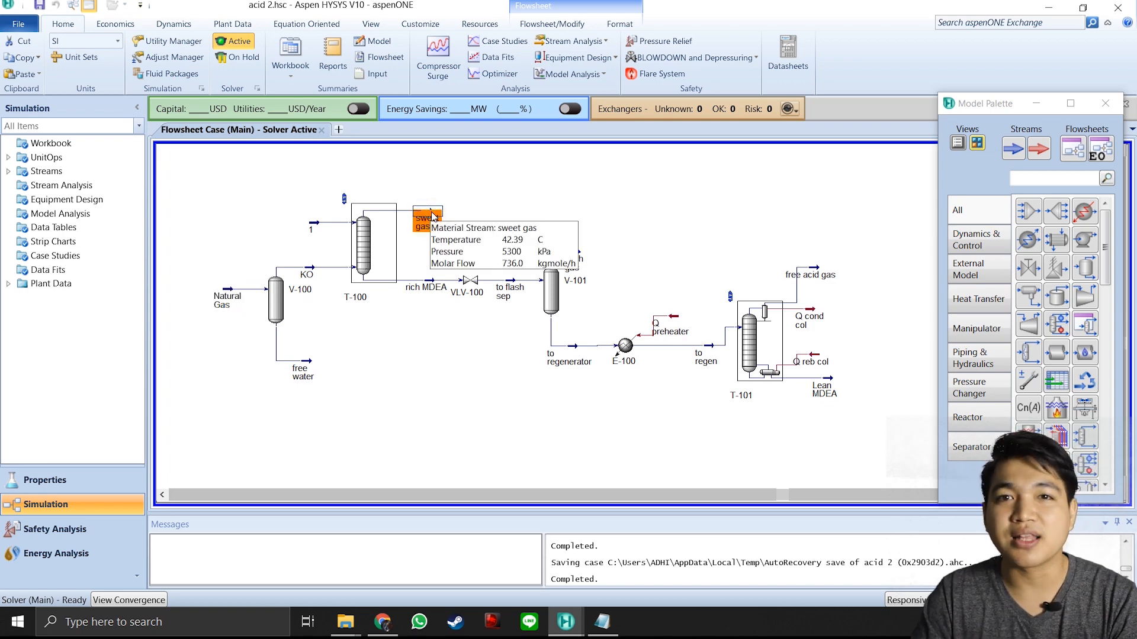
click(427, 286)
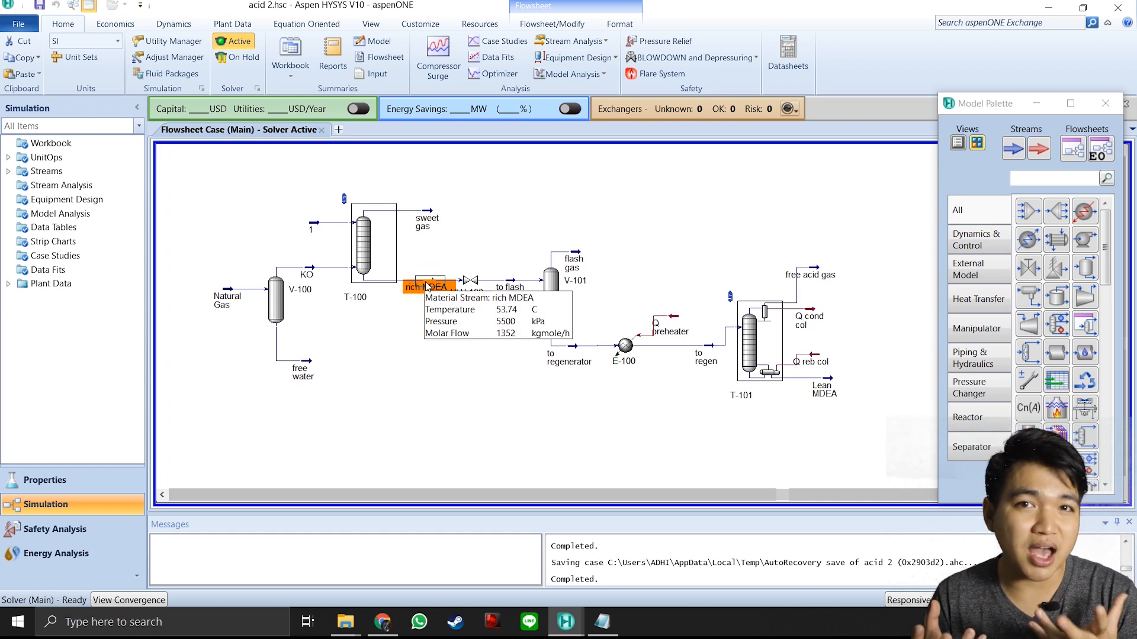
click(379, 345)
click(471, 280)
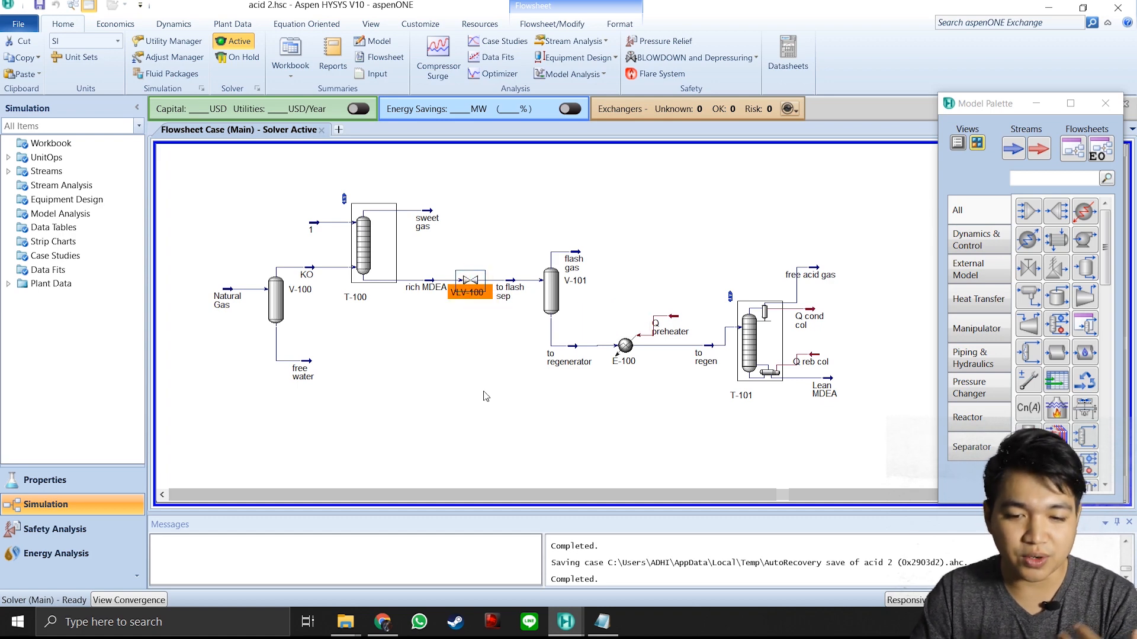
click(513, 284)
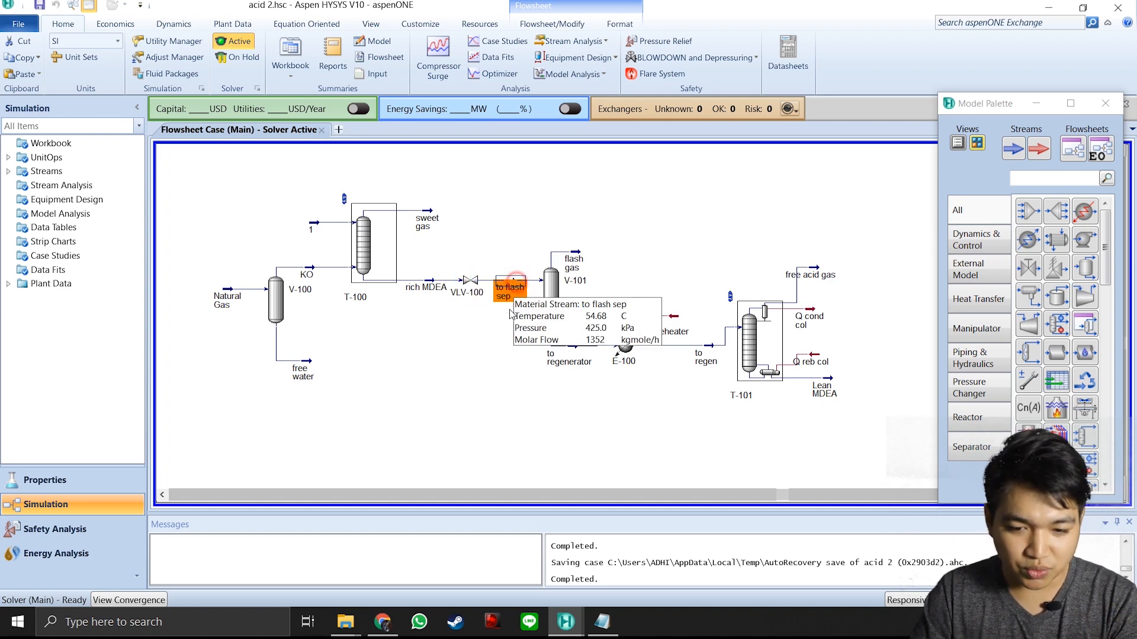
Move the flash gas stream slightly higher above separator V-101.
click(572, 259)
click(603, 281)
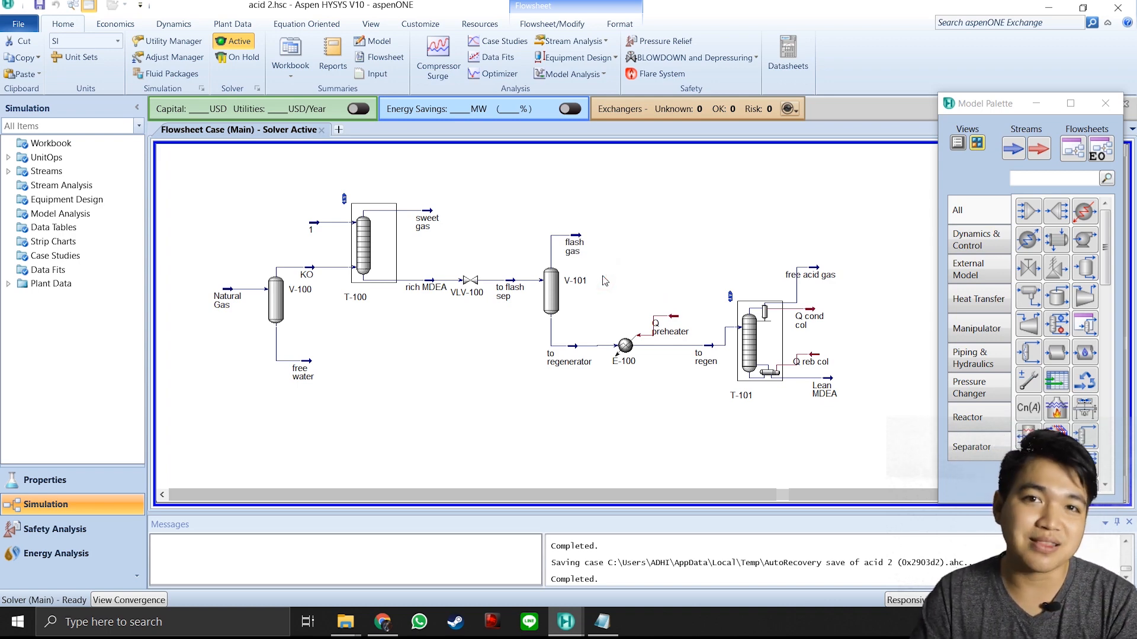
Examine the regeneration section, covering the streams before and after preheater E-100 and the column T-101 with its outlets.
click(583, 347)
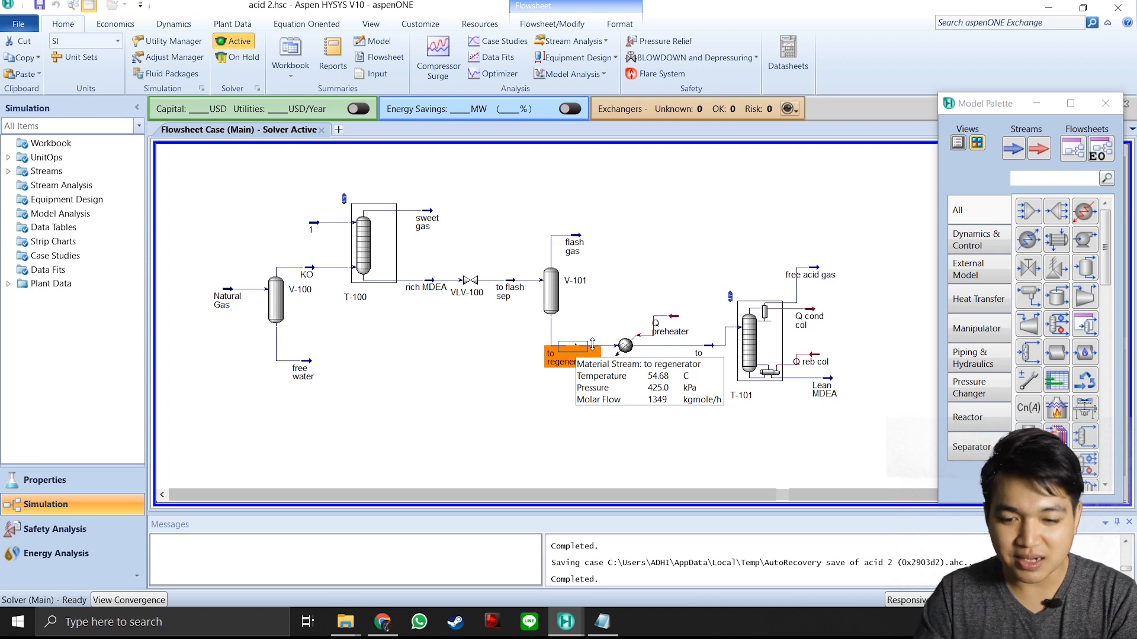
click(677, 399)
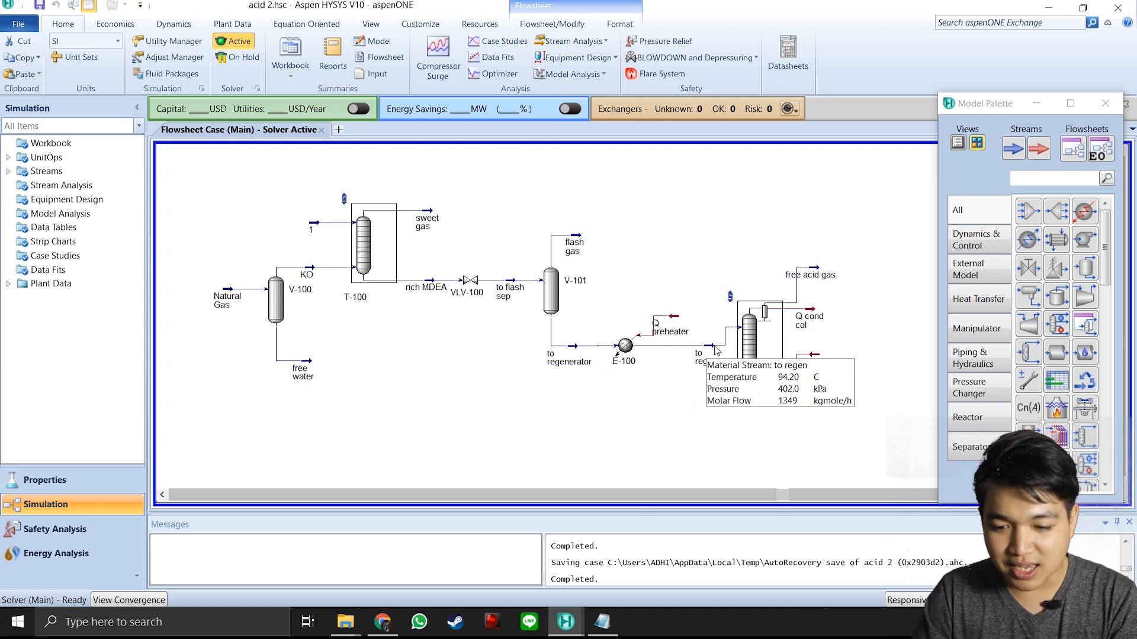
click(655, 426)
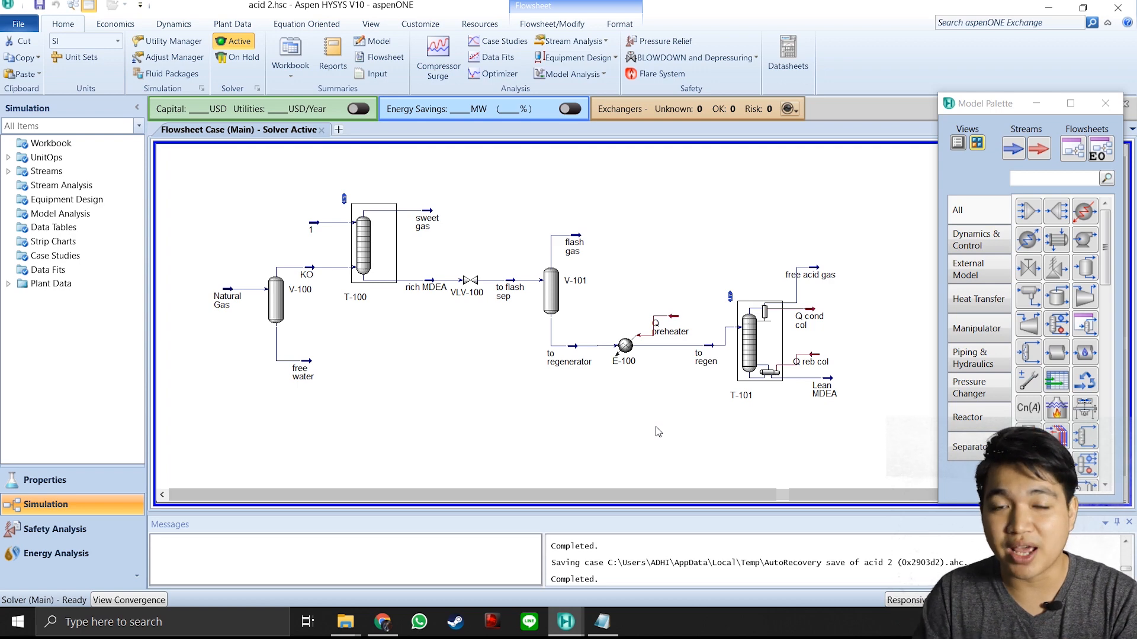
drag(710, 217, 857, 438)
click(824, 439)
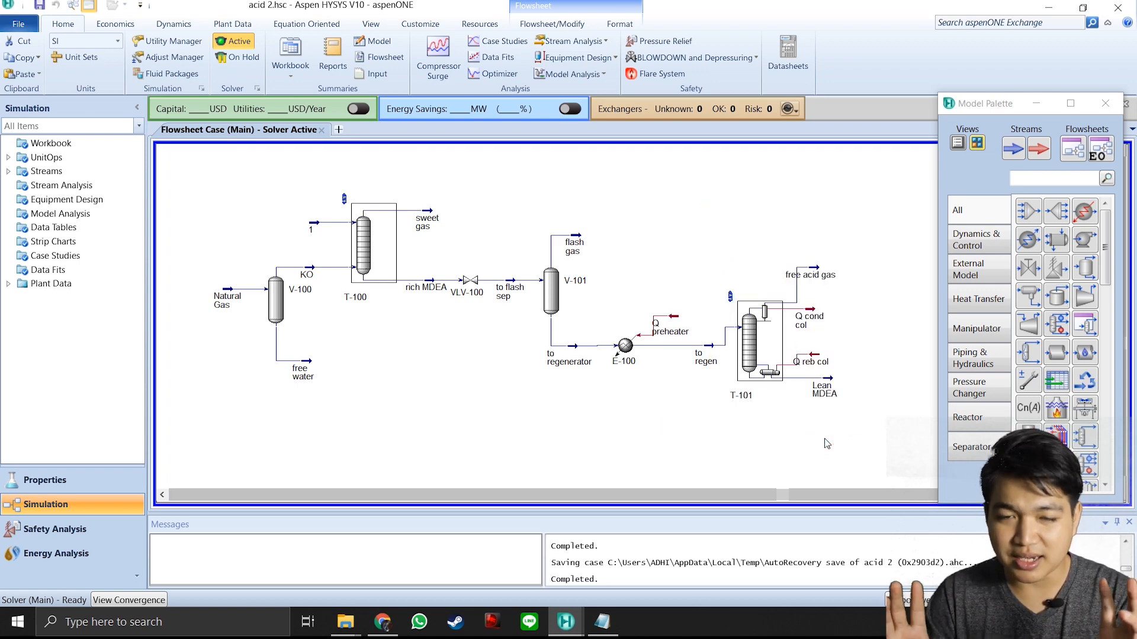
click(825, 438)
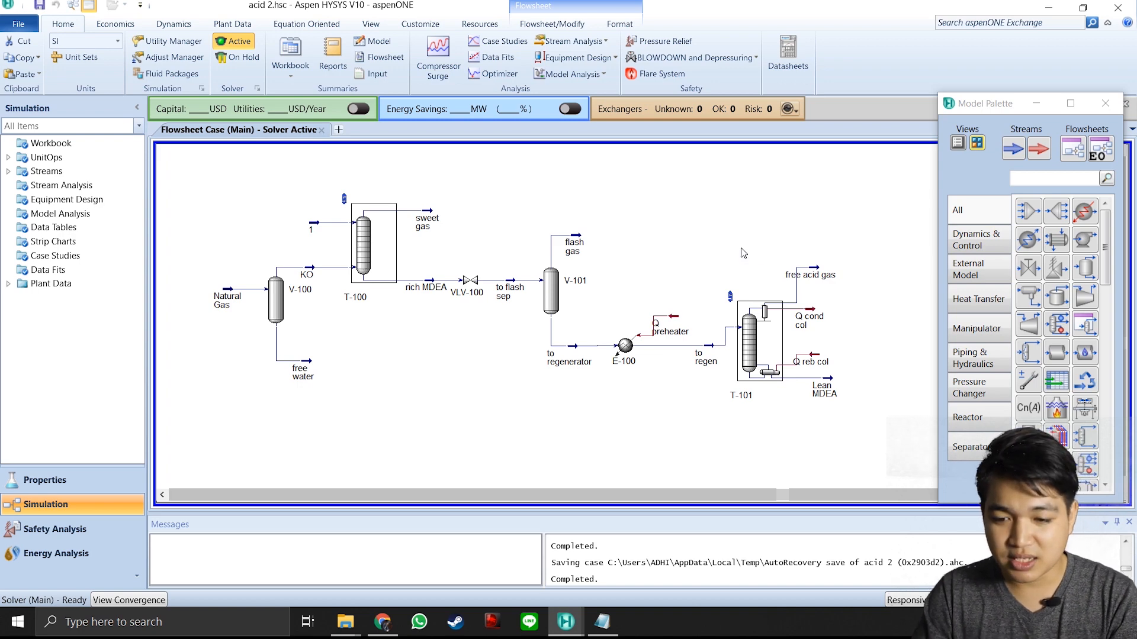
drag(705, 240, 860, 454)
click(907, 385)
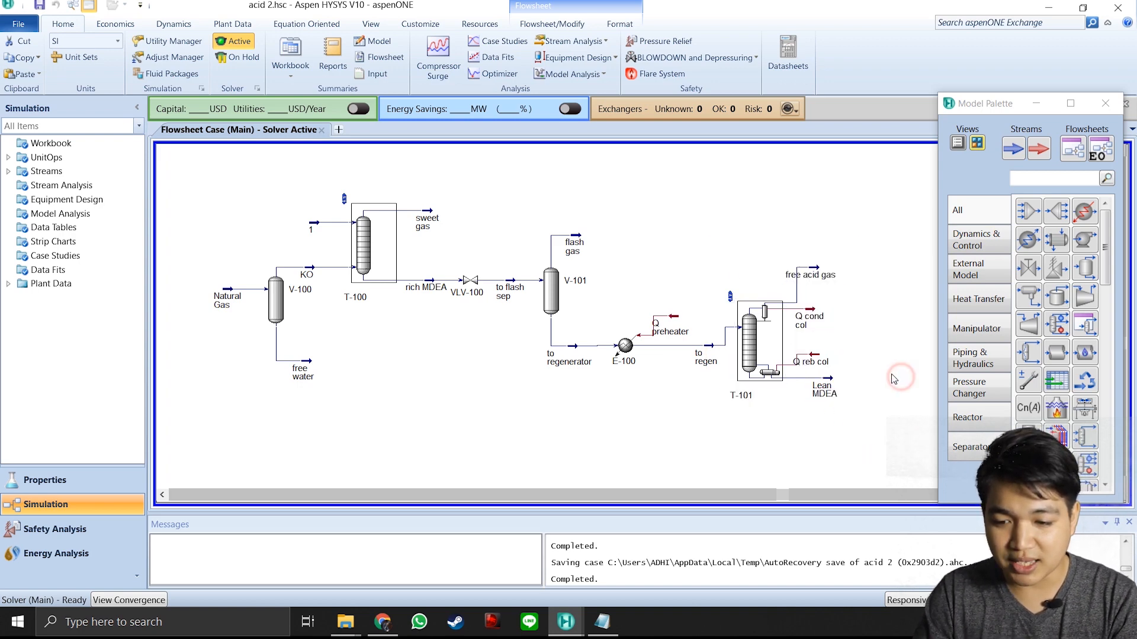
drag(716, 243, 865, 450)
click(895, 372)
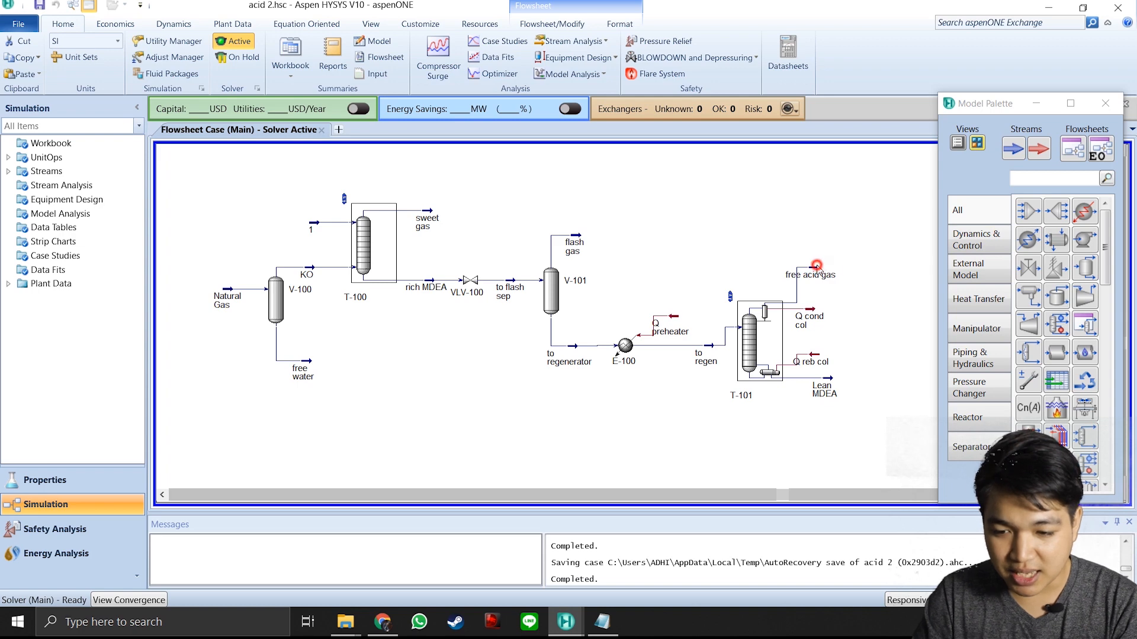
Move the free acid gas stream slightly higher above column T-101.
drag(810, 275, 813, 265)
click(848, 292)
Inspect the conditions of the Lean MDEA stream leaving the base of T-101.
click(829, 377)
click(881, 396)
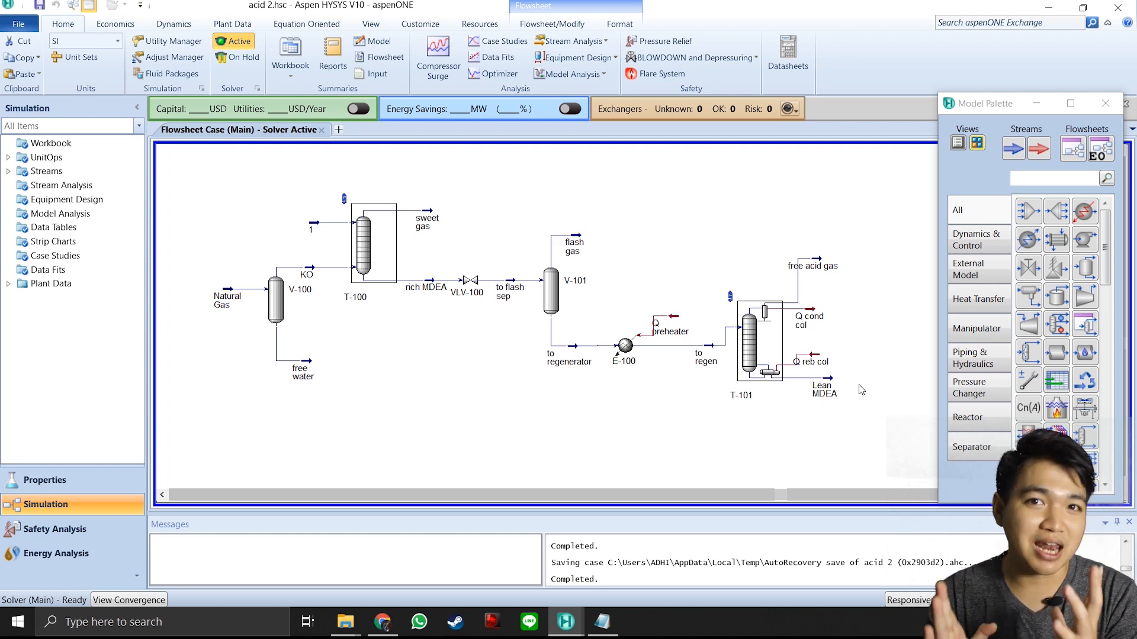
mouse_move(833, 383)
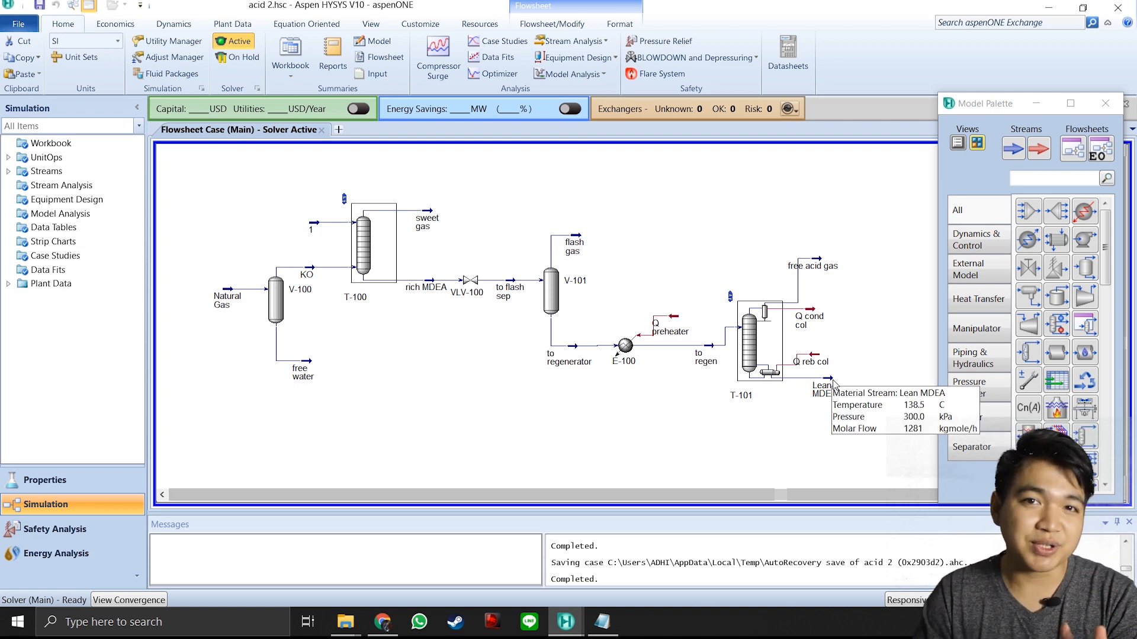
click(833, 384)
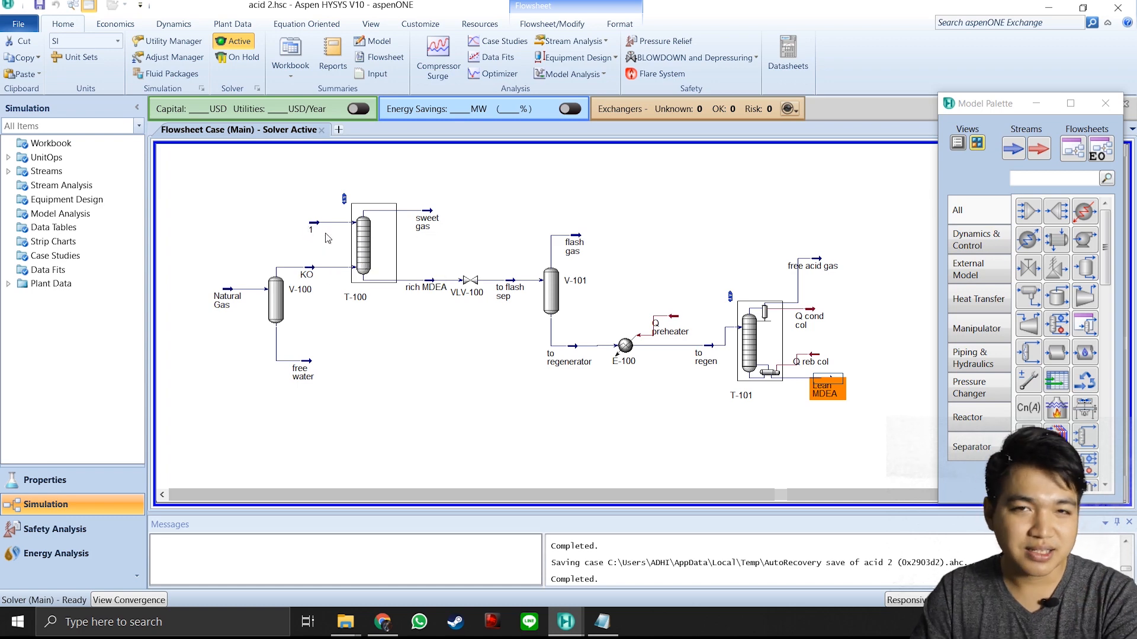
click(854, 329)
Switch to the "absorber acid part 3" notes in Notepad and review the heat exchanger's tube, shell, pressure drop and preheat specifications.
click(610, 629)
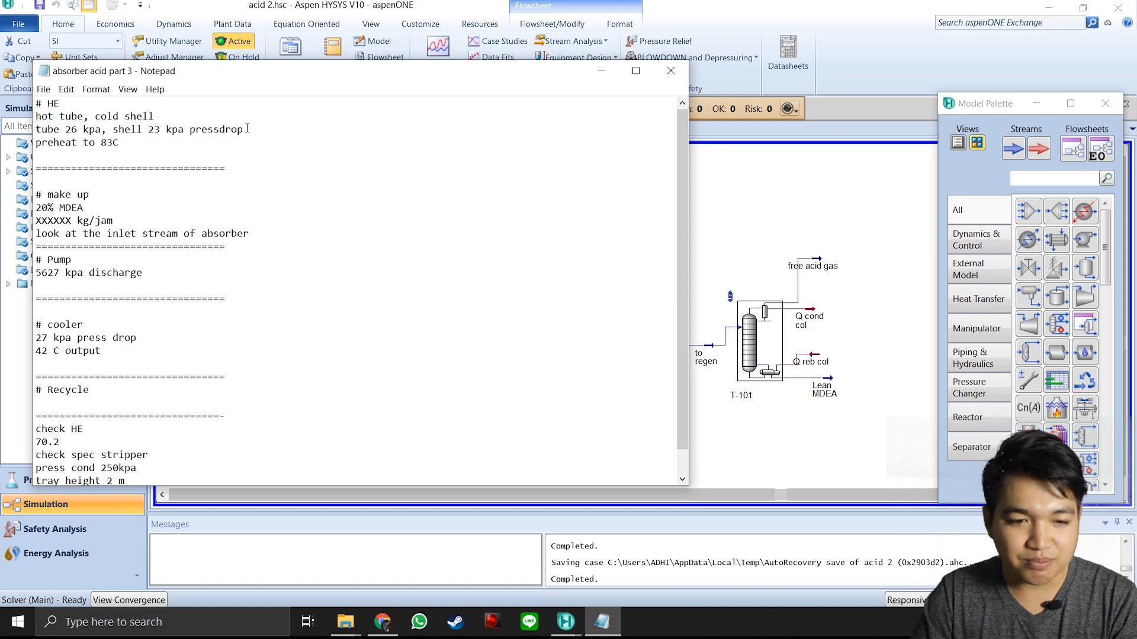
drag(235, 74, 482, 99)
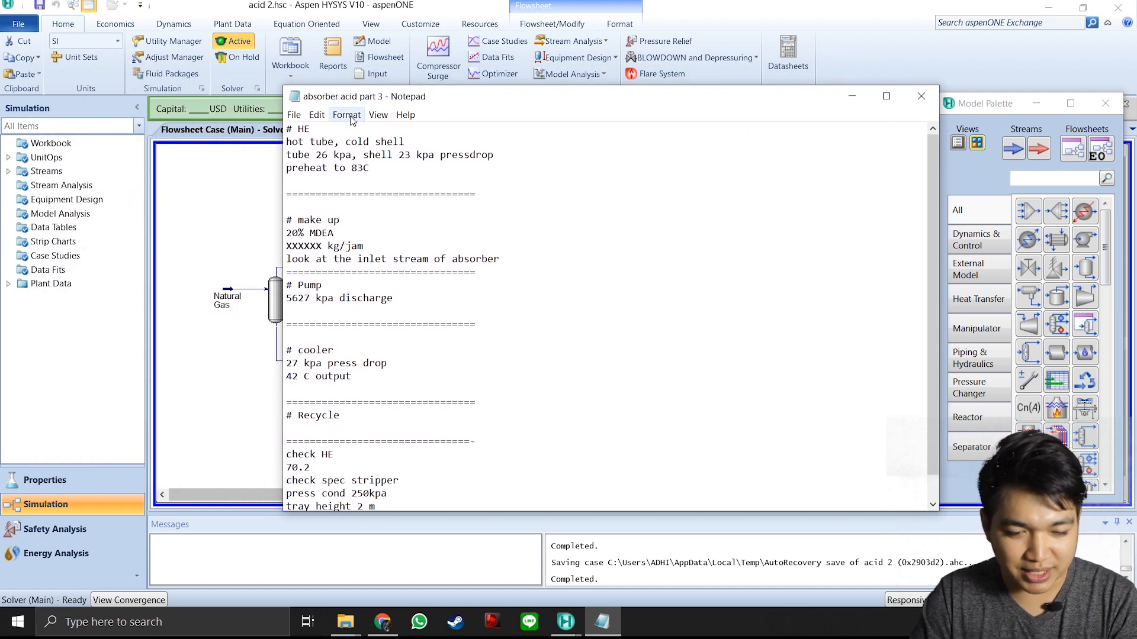
drag(290, 130, 320, 132)
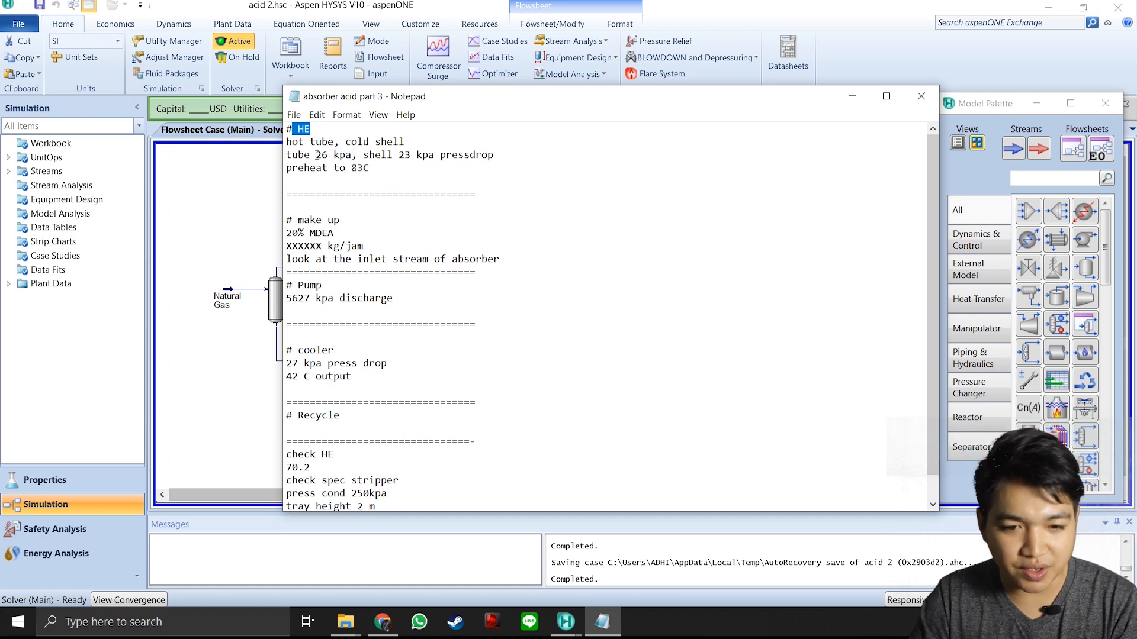
drag(352, 142, 405, 142)
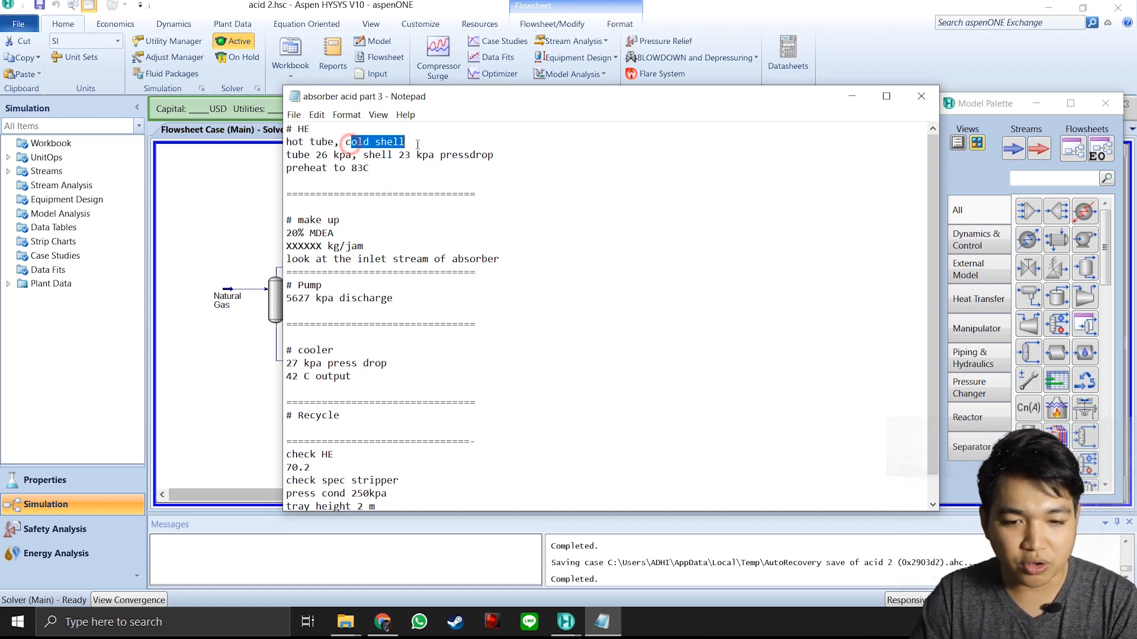
click(416, 167)
drag(287, 142, 414, 142)
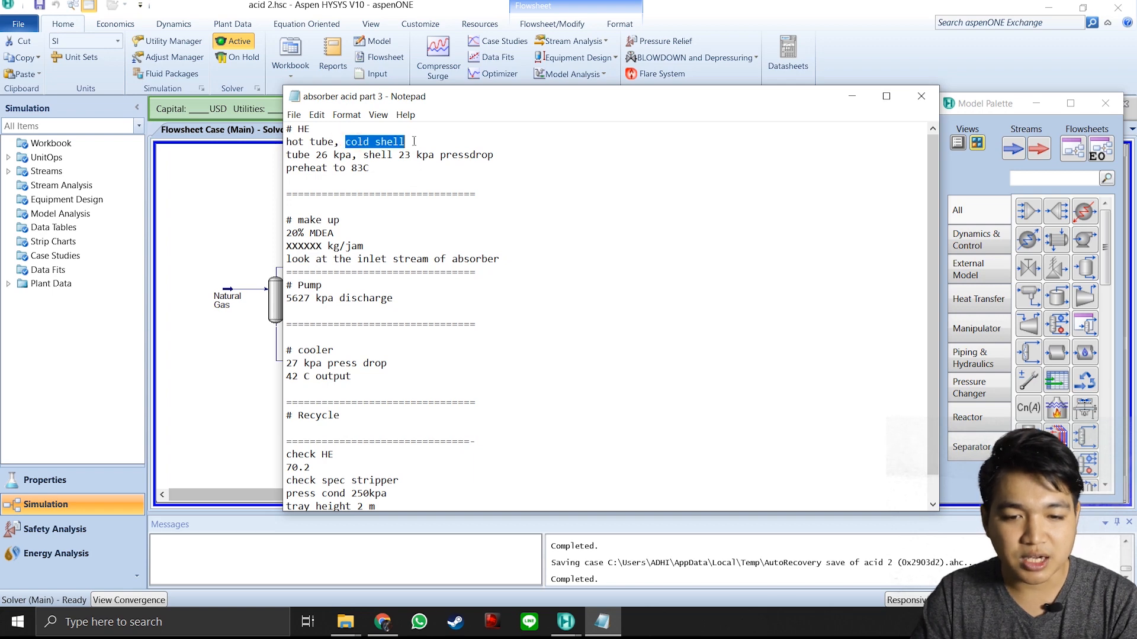
drag(315, 155, 477, 155)
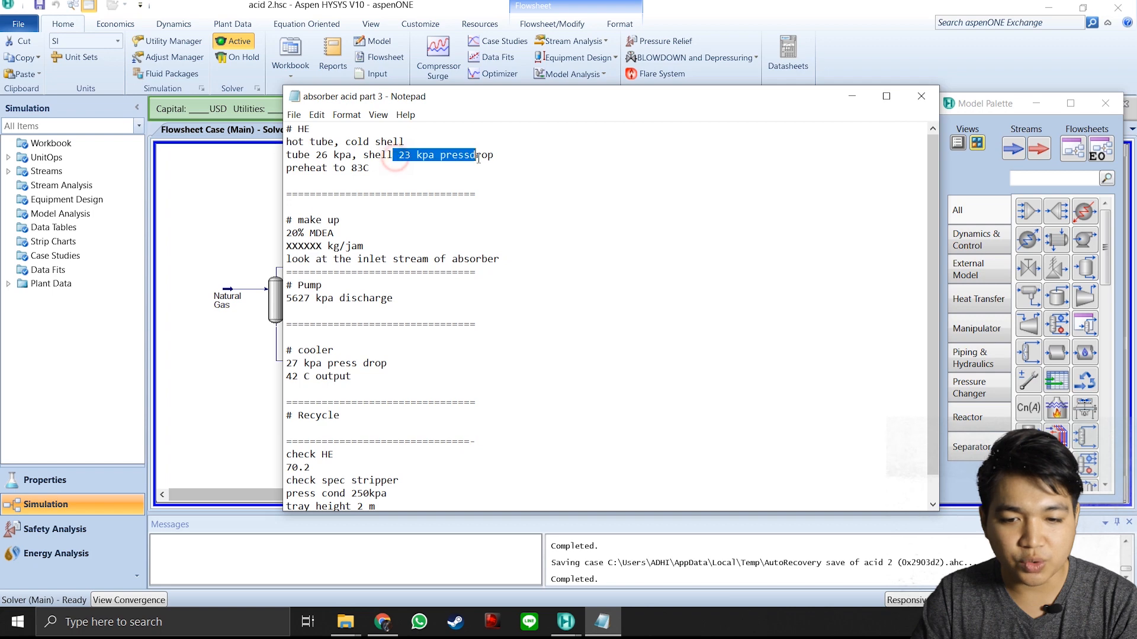
click(375, 169)
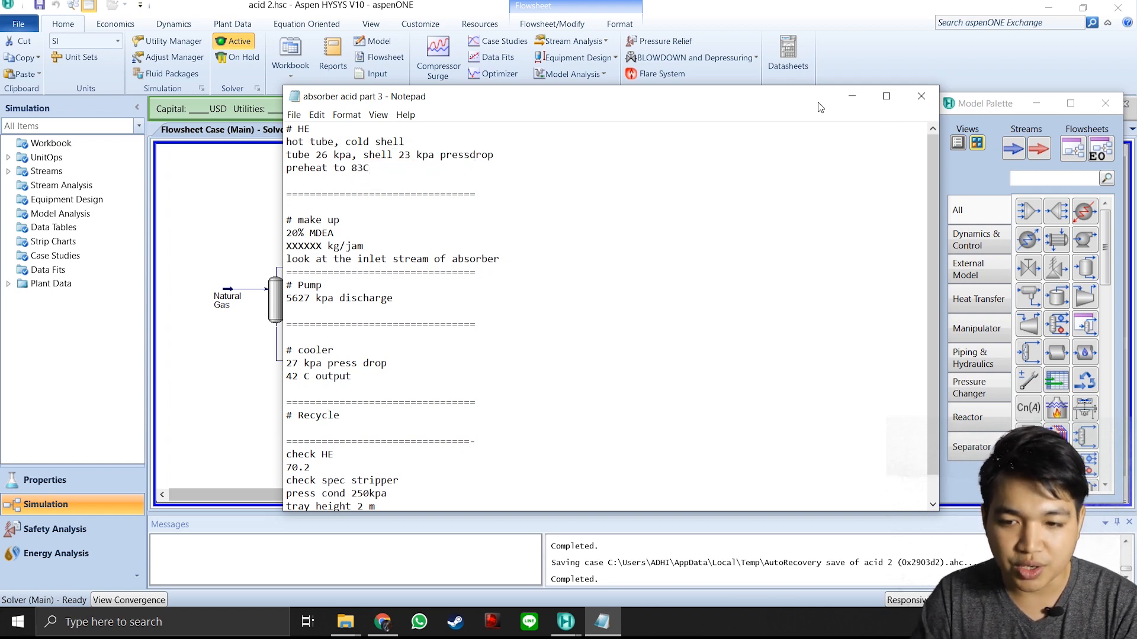
click(852, 96)
Move the Lean MDEA stream below and between E-100 and T-101, rotate it 180 degrees to point left, and adjust its connecting line.
click(703, 200)
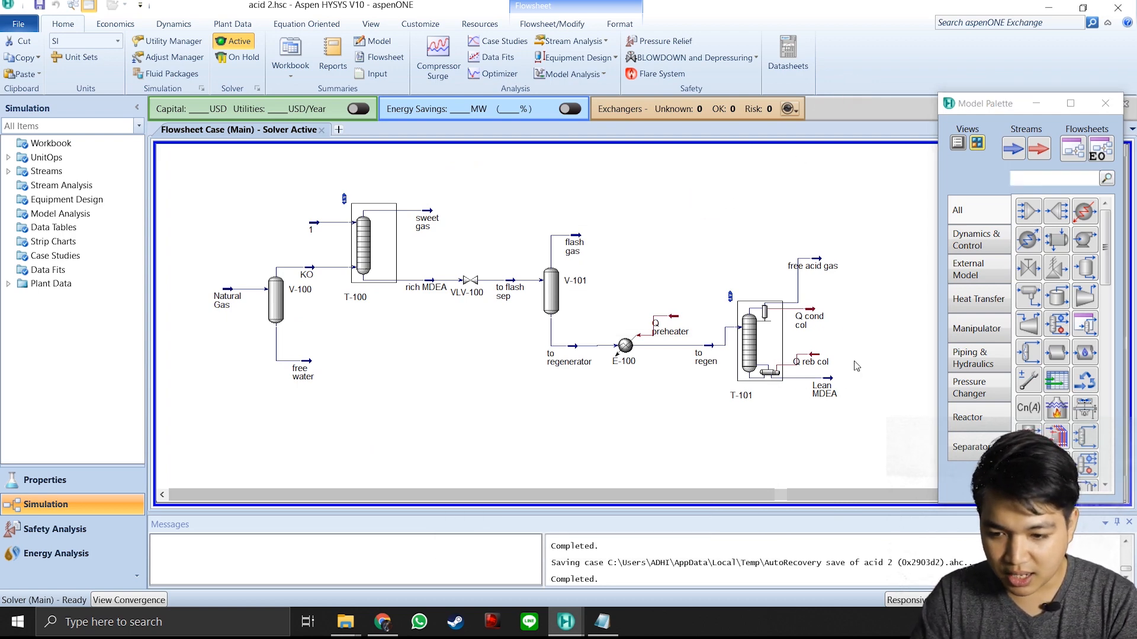
click(828, 380)
drag(838, 385, 872, 440)
key(1)
key(1)
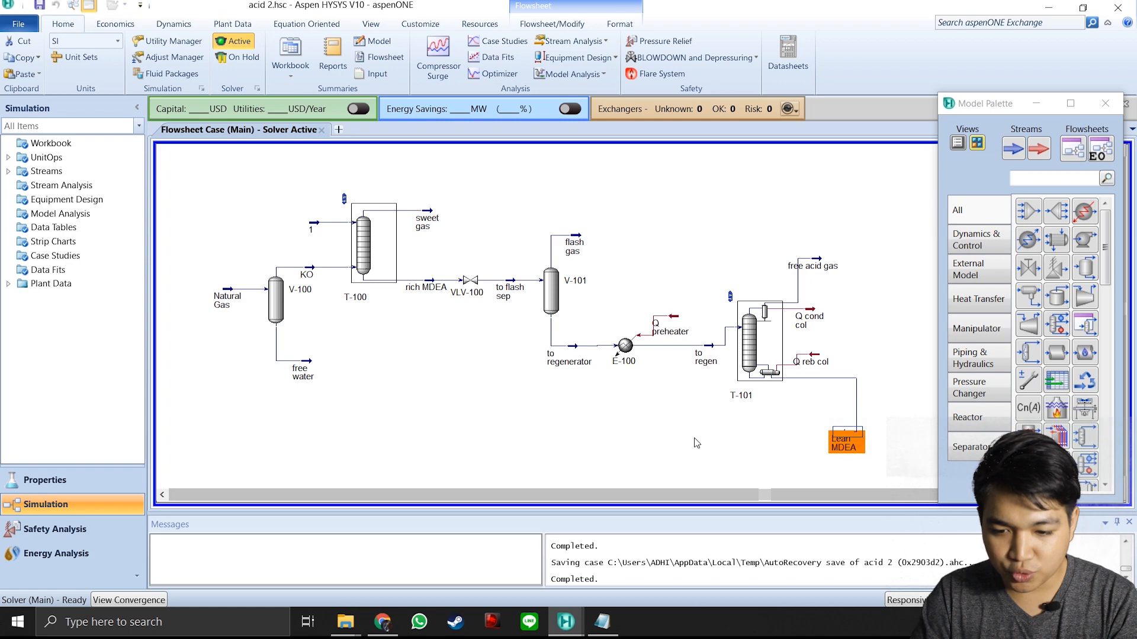
drag(694, 438, 679, 440)
click(874, 416)
drag(786, 411, 824, 415)
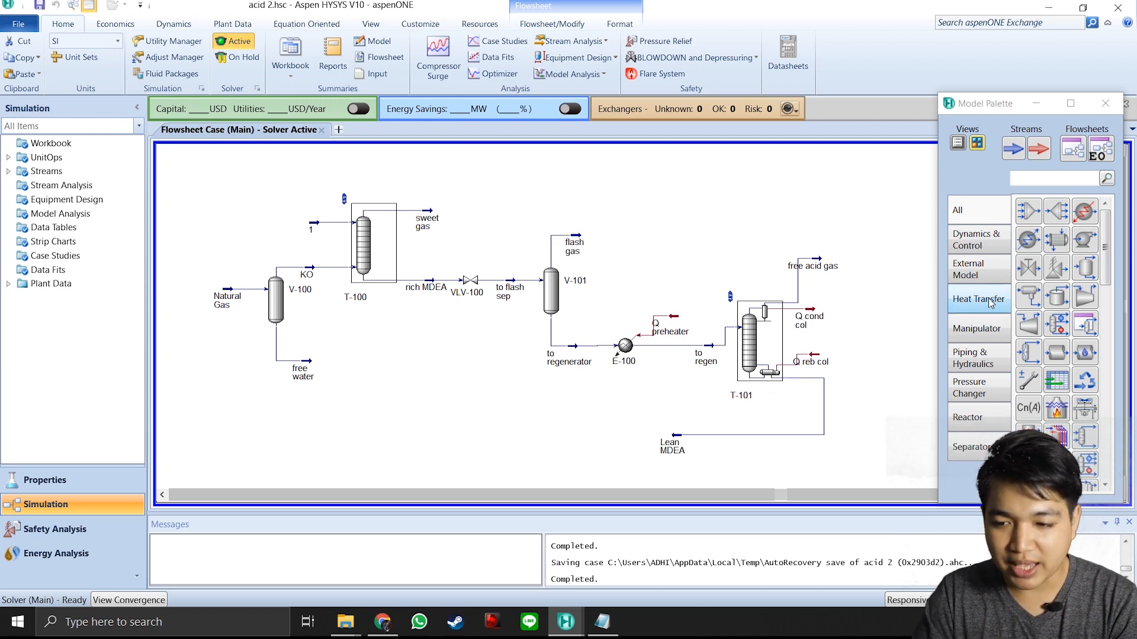
Add a heat exchanger to the flowsheet in the empty area between V-101 and T-101.
click(1056, 240)
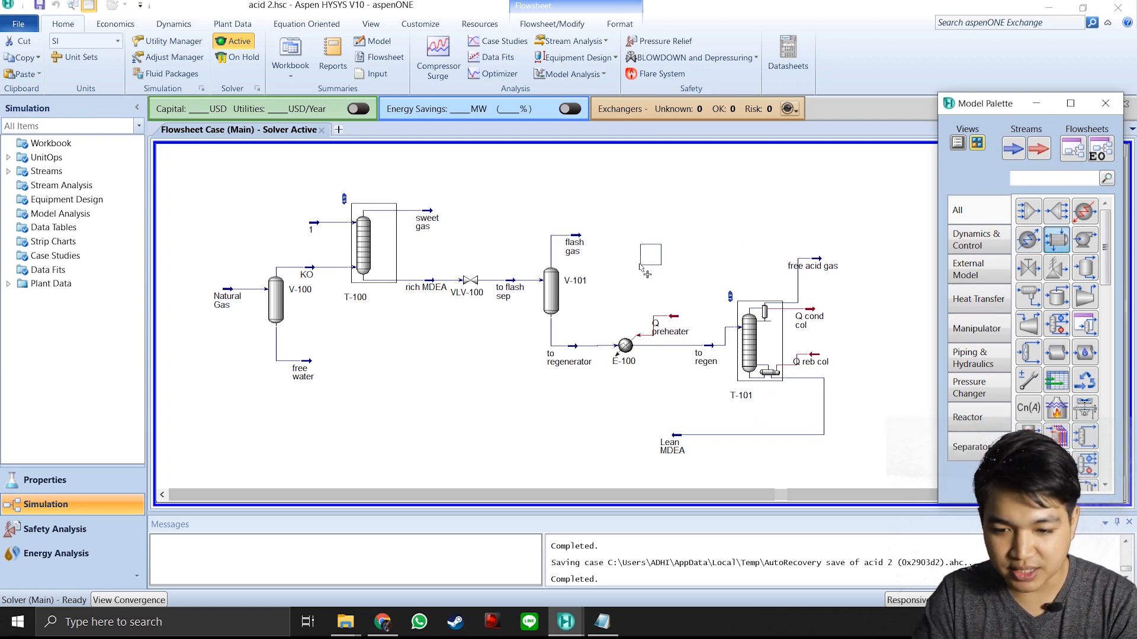
click(650, 254)
click(657, 256)
Change the new heat exchanger's icon to the horizontal shell-and-tube style and move it below heater E-100.
right_click(655, 254)
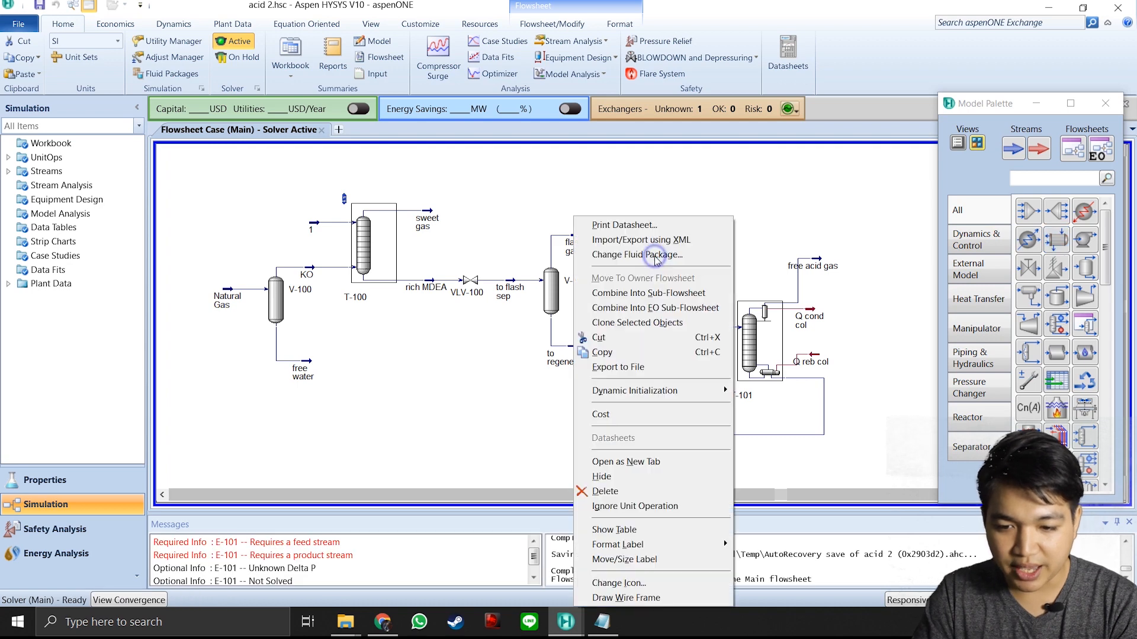
click(659, 583)
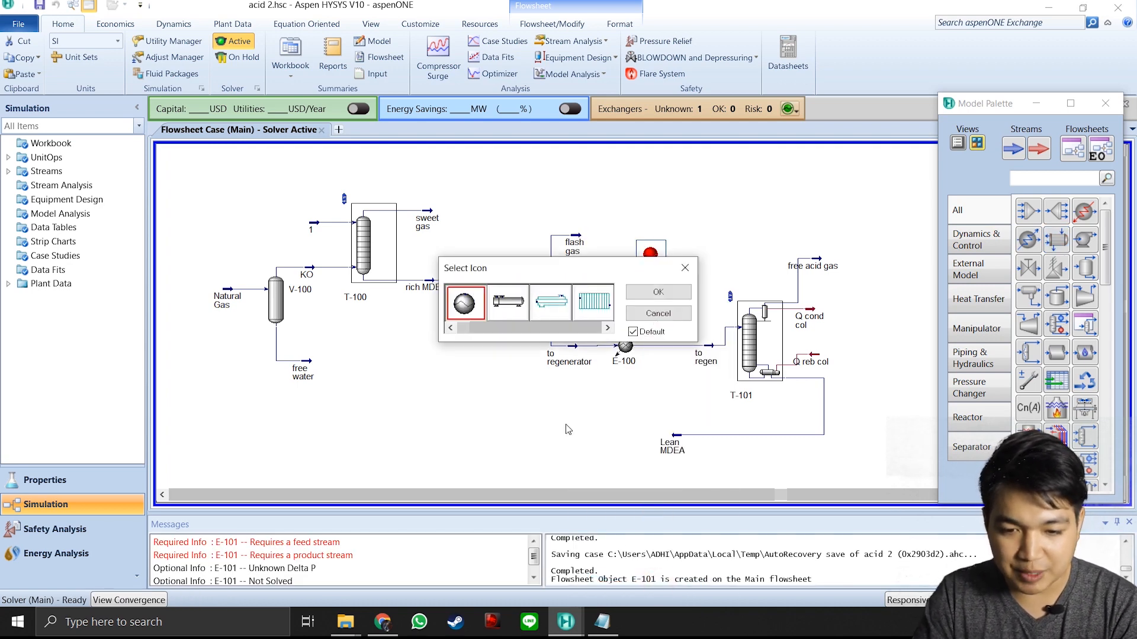
click(663, 296)
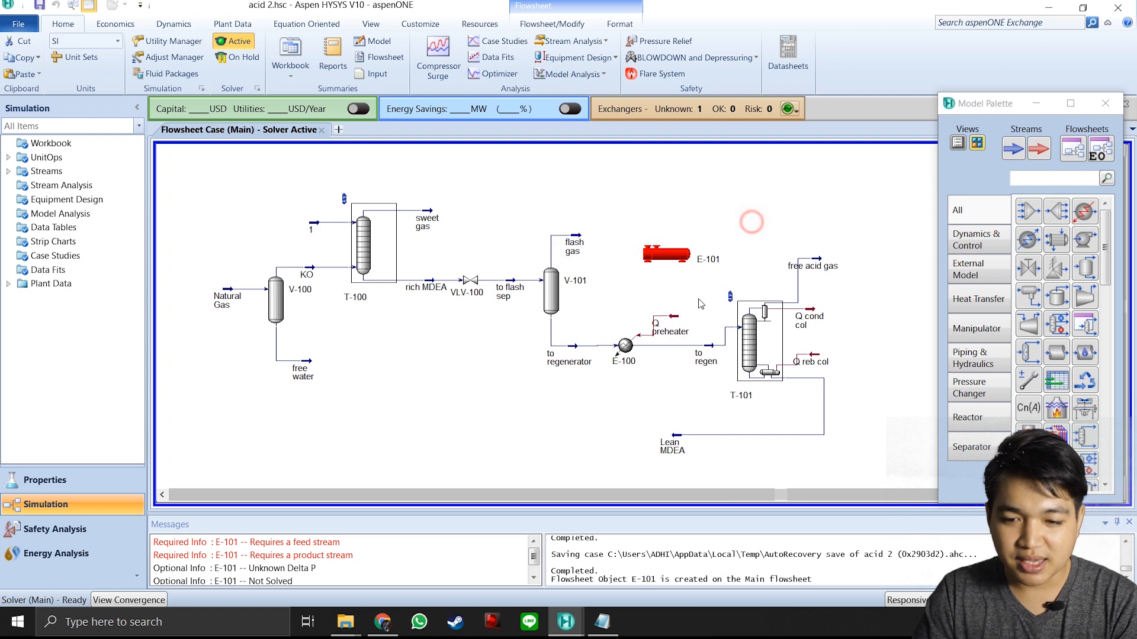
drag(666, 256, 638, 407)
click(762, 469)
Check the "absorber acid part 3" notes in Notepad for the hot and cold side assignment of the exchanger.
click(603, 621)
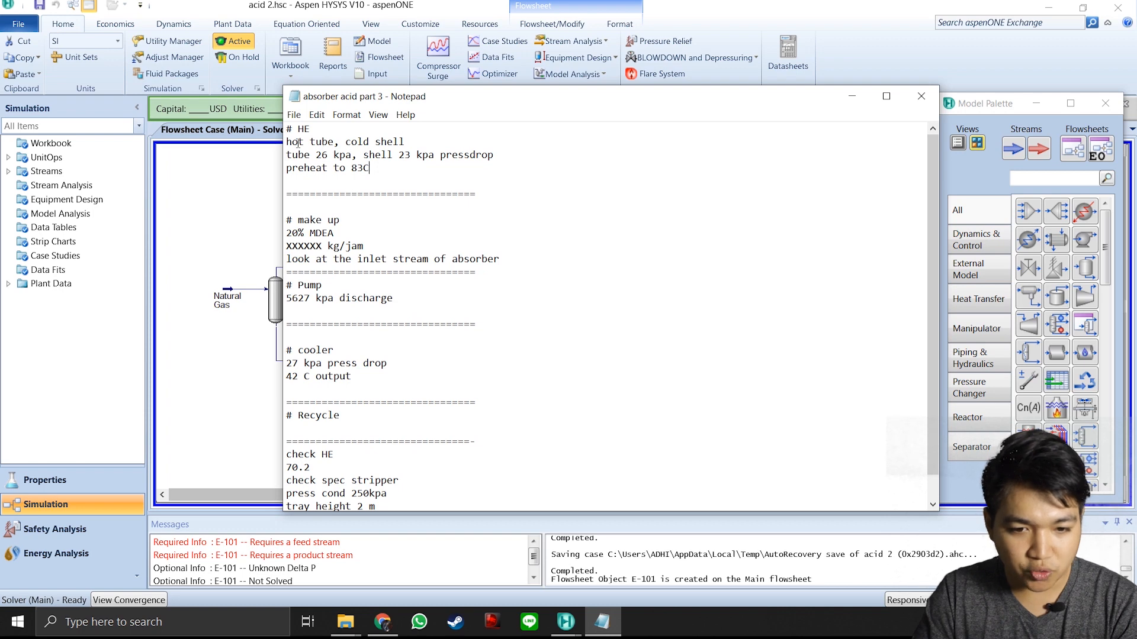
drag(287, 142, 324, 142)
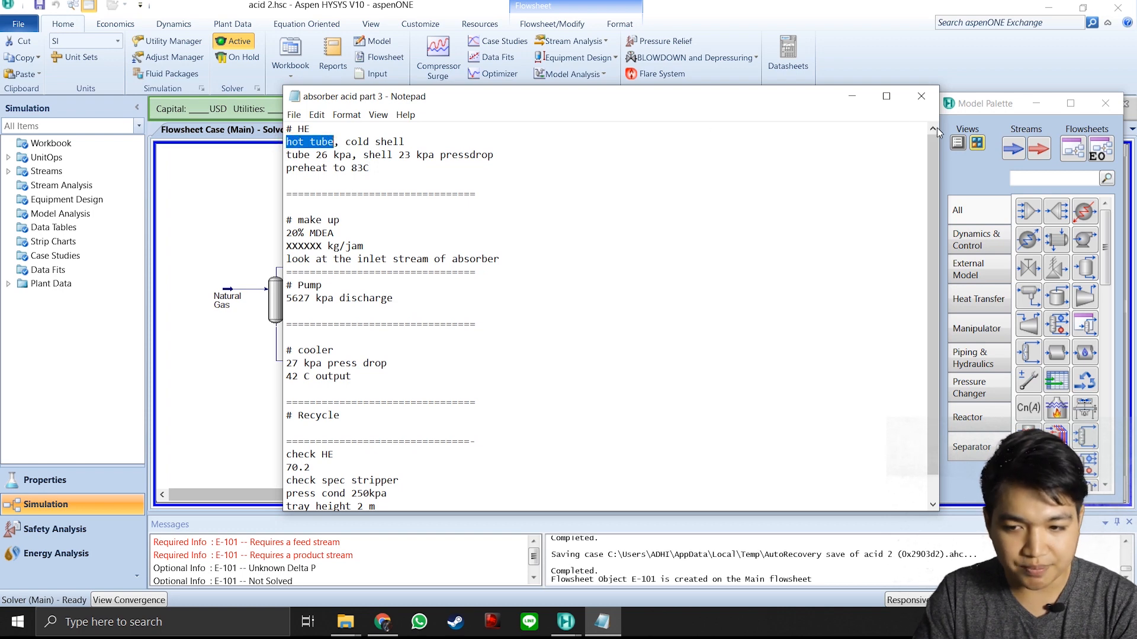
click(851, 96)
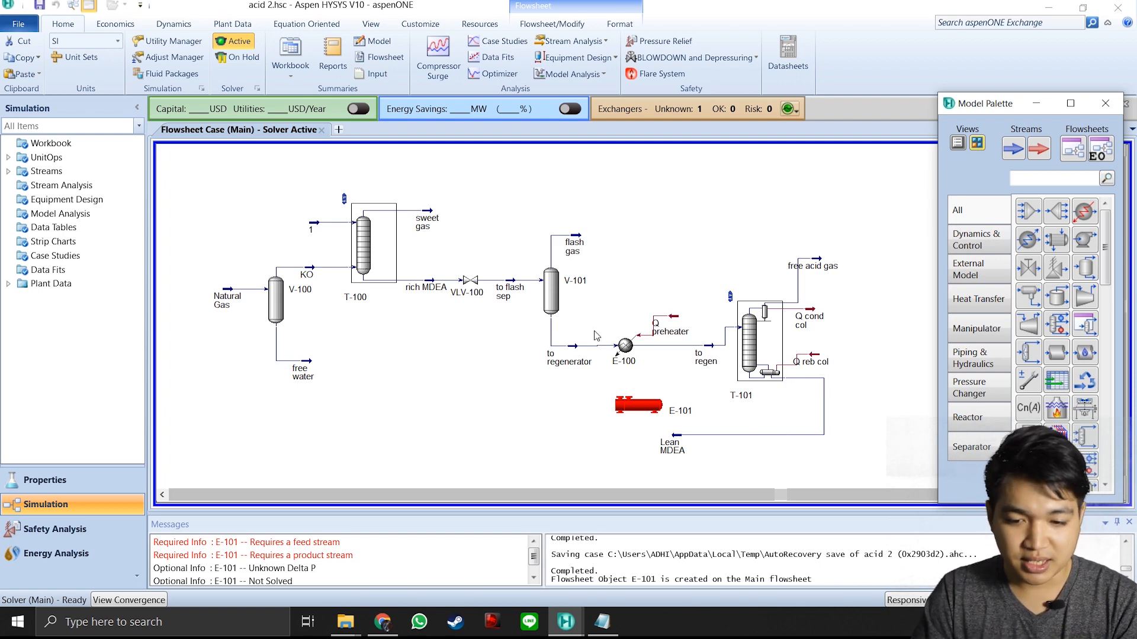
Connect E-101's tube side from Lean MDEA to a new stream "Lean out", and place that stream left of the exchanger.
click(573, 346)
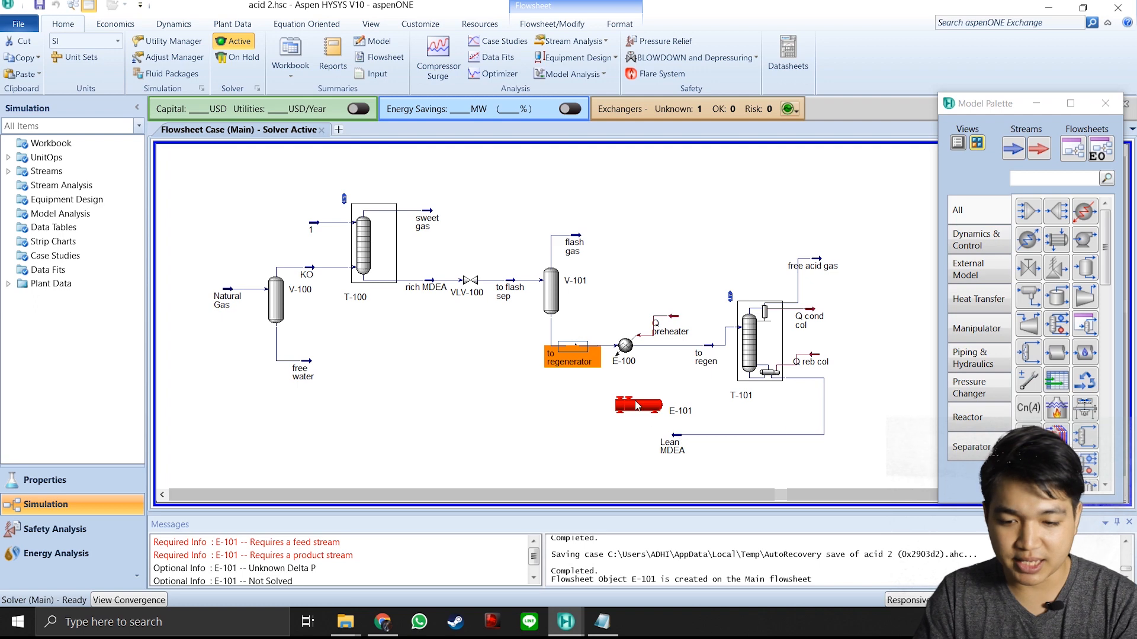
double_click(645, 410)
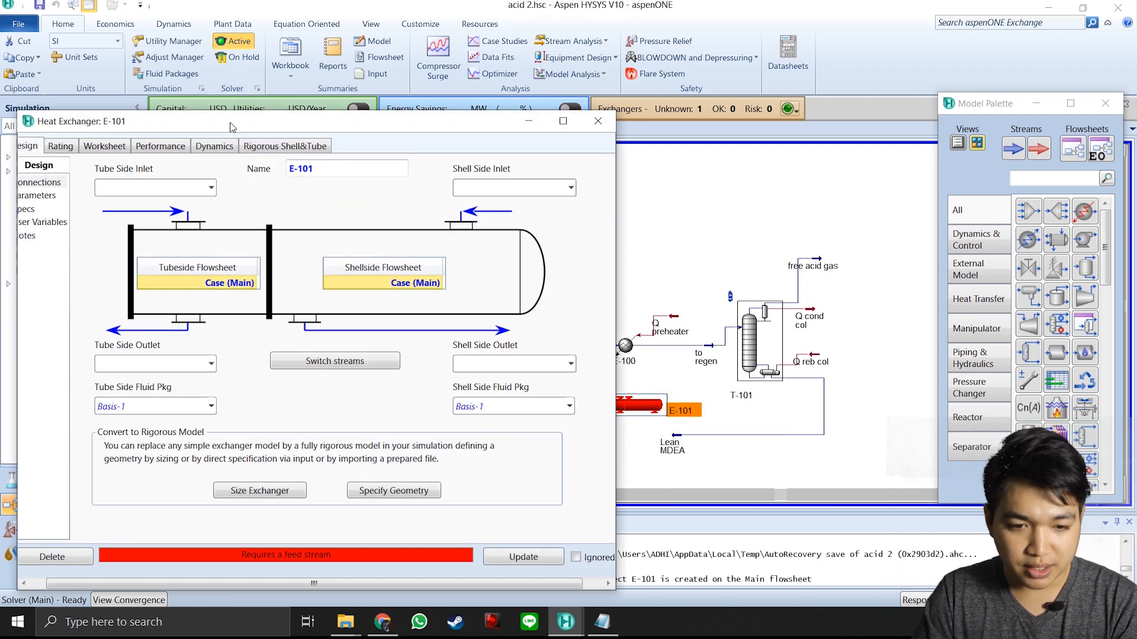
drag(231, 122, 436, 91)
click(421, 156)
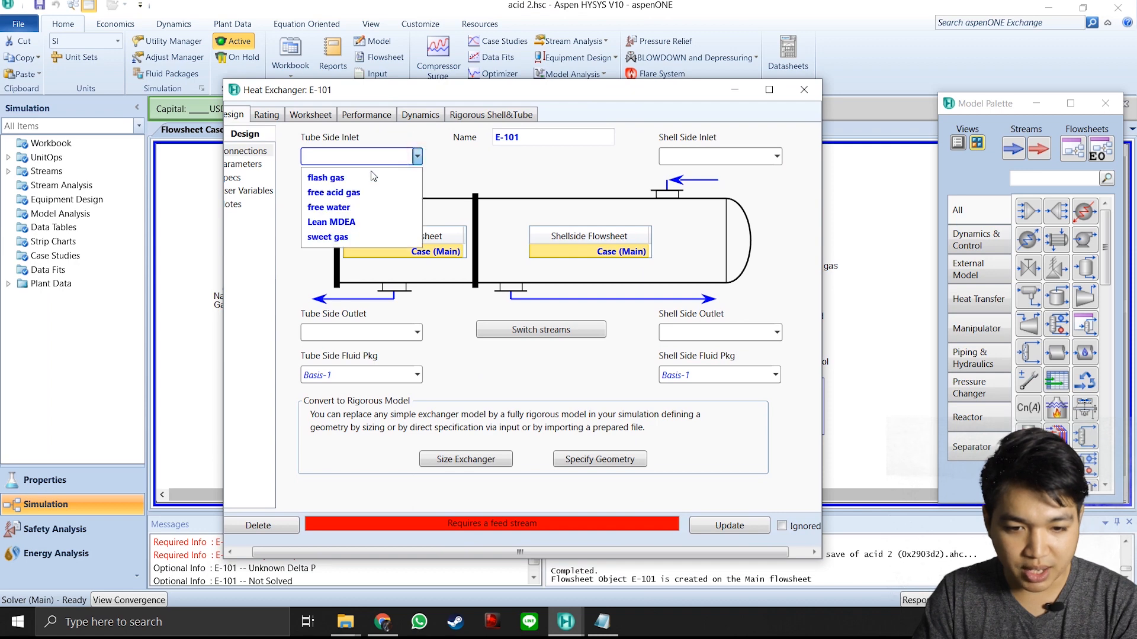
click(348, 331)
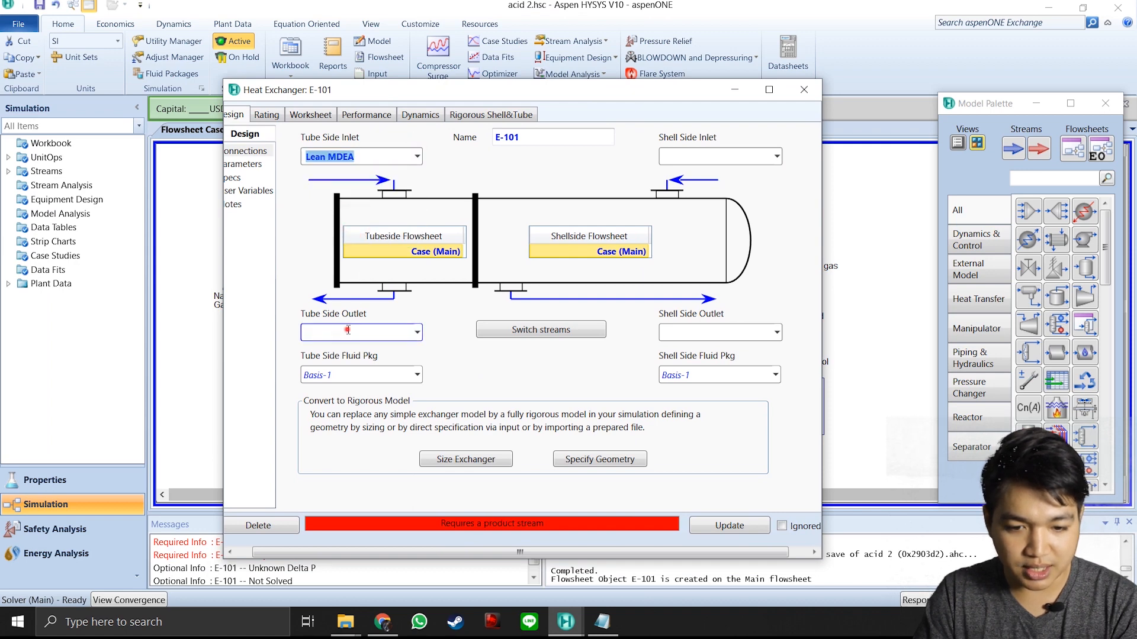
text(Lean out)
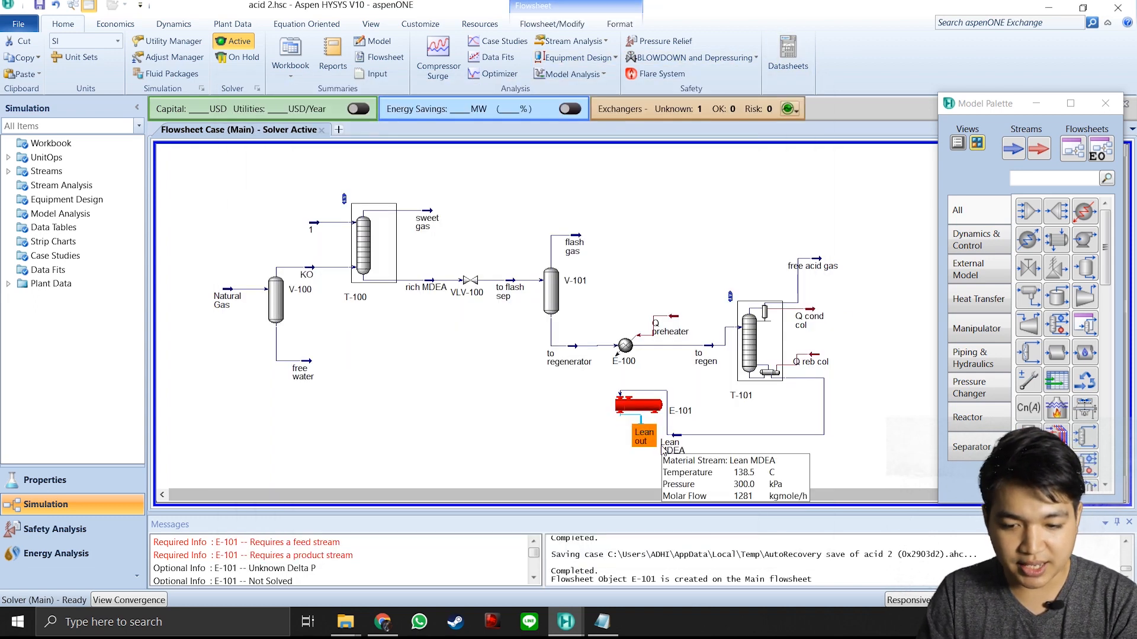
drag(644, 426, 557, 420)
click(723, 419)
Delete heater E-100 from between the "to regenerator" and "to regen" streams.
click(627, 347)
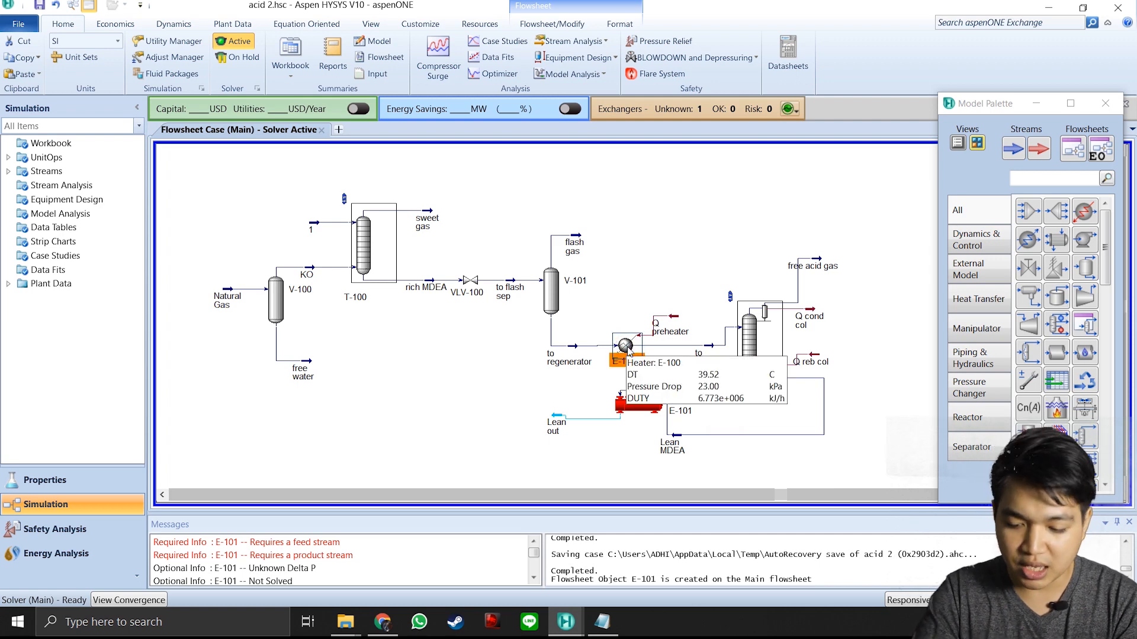
key(Delete)
key(Return)
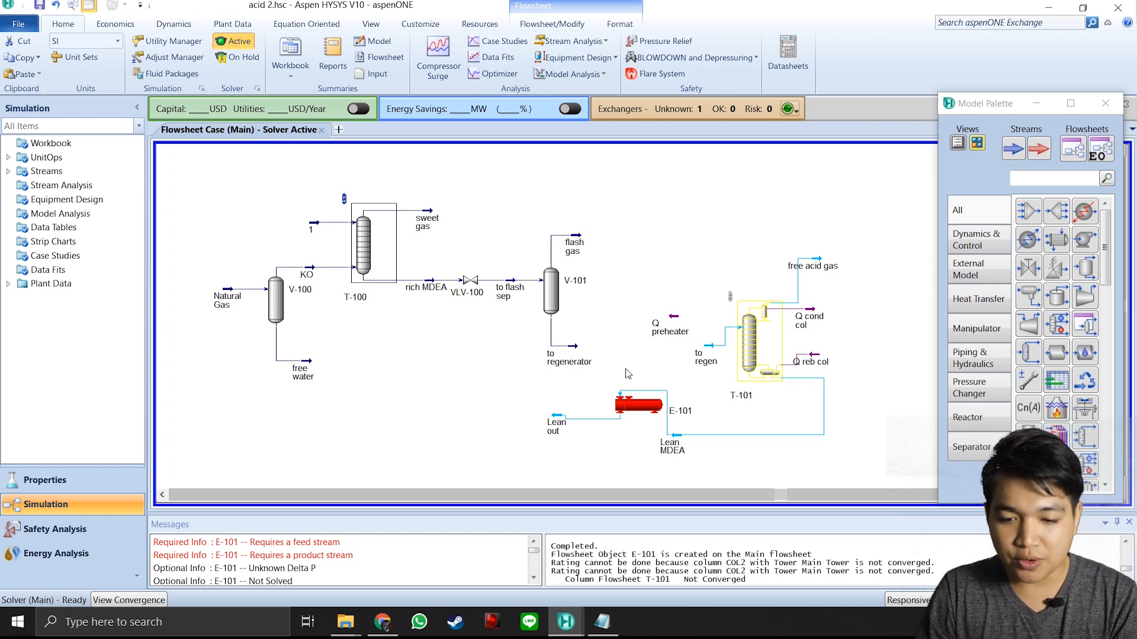
Connect E-101's shell side with "to regenerator" as the inlet and "to regen" as the outlet, and widen the exchanger window.
click(572, 346)
double_click(630, 395)
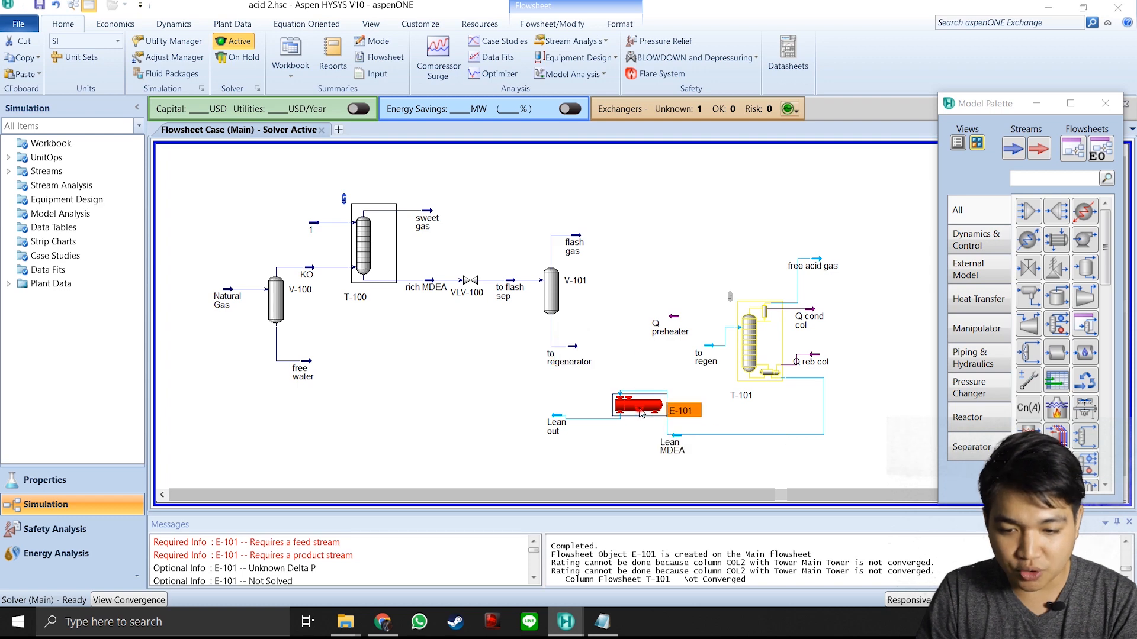
click(776, 157)
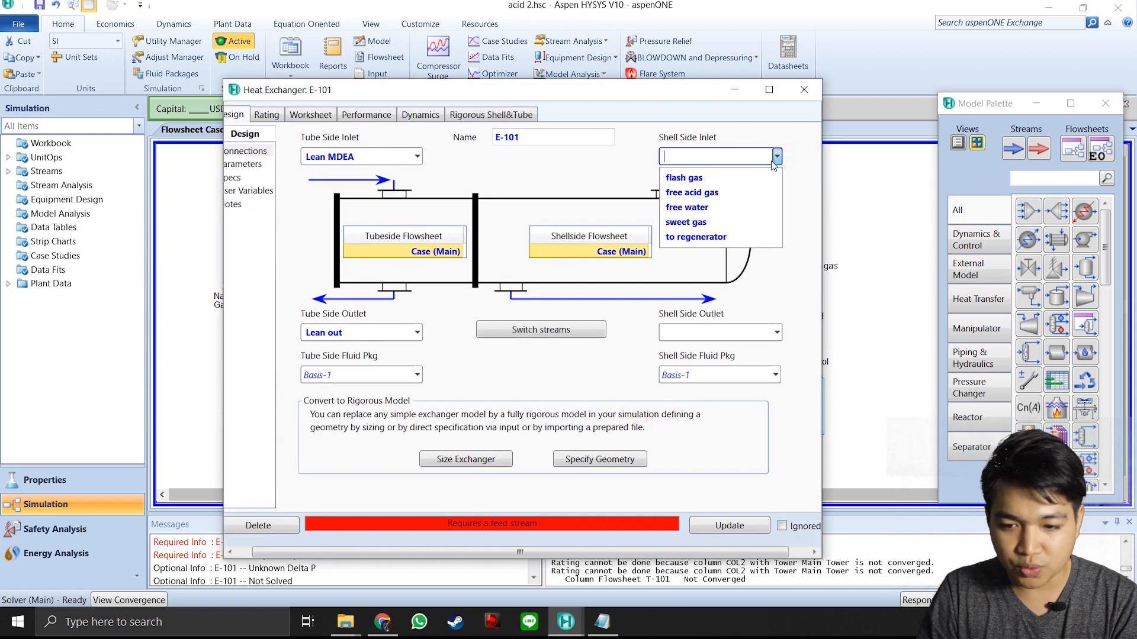
click(723, 237)
drag(677, 95, 623, 77)
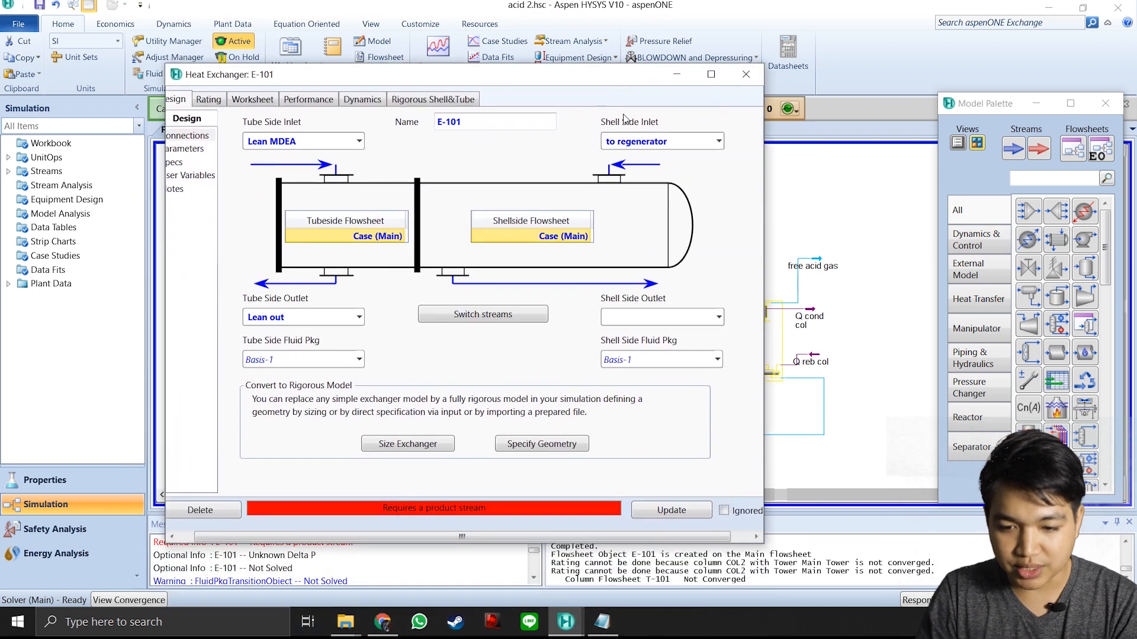
click(719, 317)
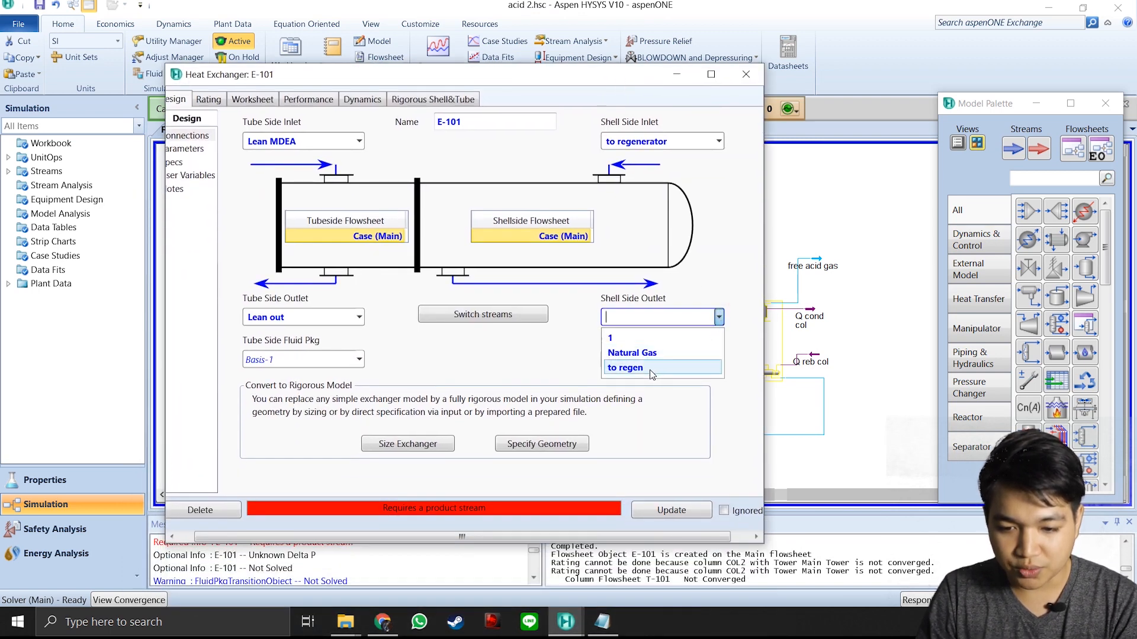
click(649, 370)
click(562, 354)
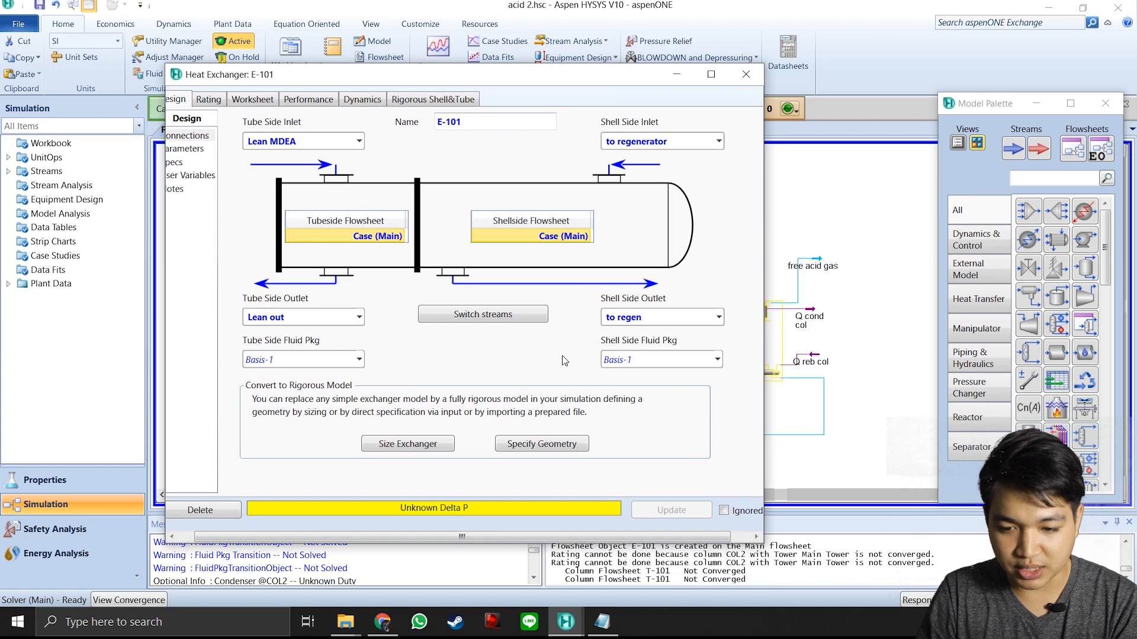
drag(458, 75, 615, 59)
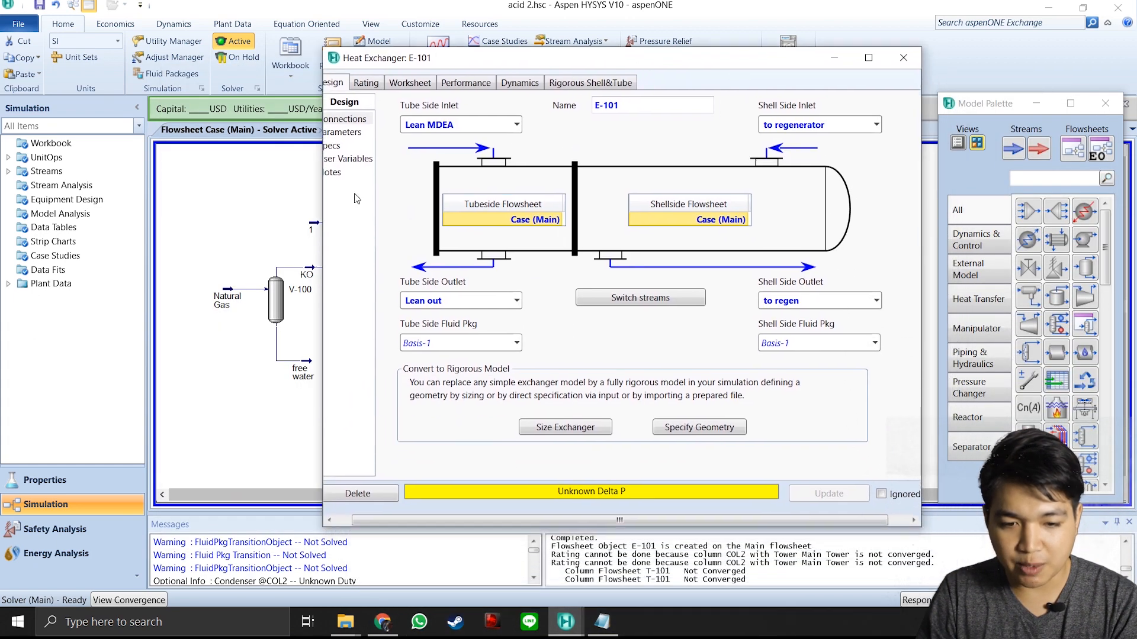
drag(324, 197, 230, 198)
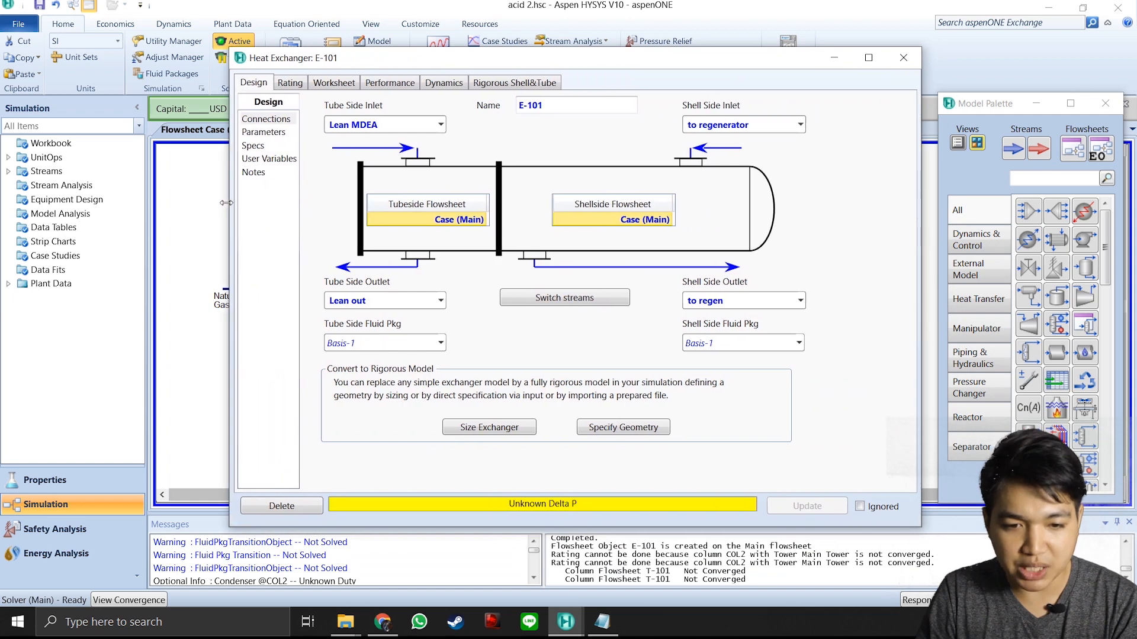
Review the tube and shell pressure drop specifications in the Notepad notes.
click(602, 622)
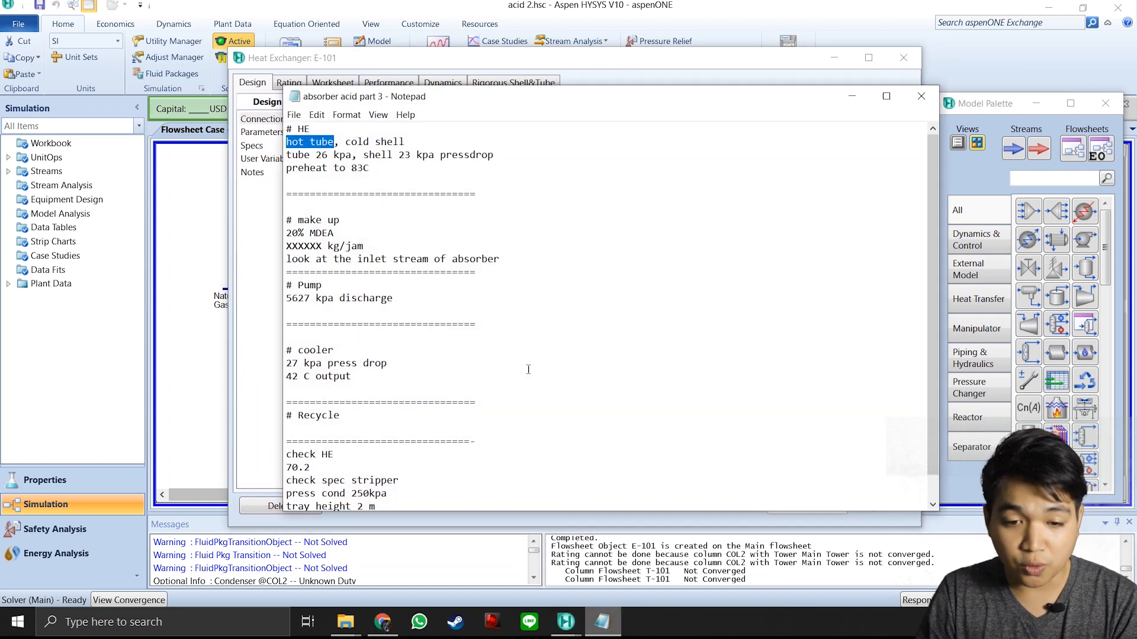
drag(316, 154, 422, 155)
click(843, 99)
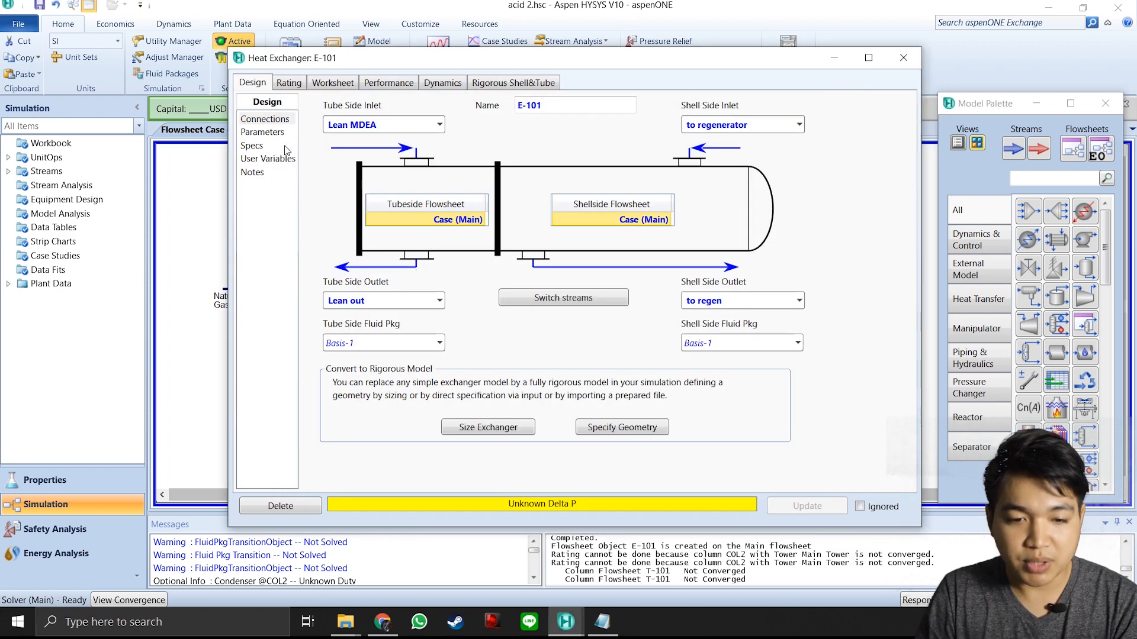
Set E-101's specified pressure drops to 23 kPa on the shell side and 26 kPa on the tube side.
click(273, 133)
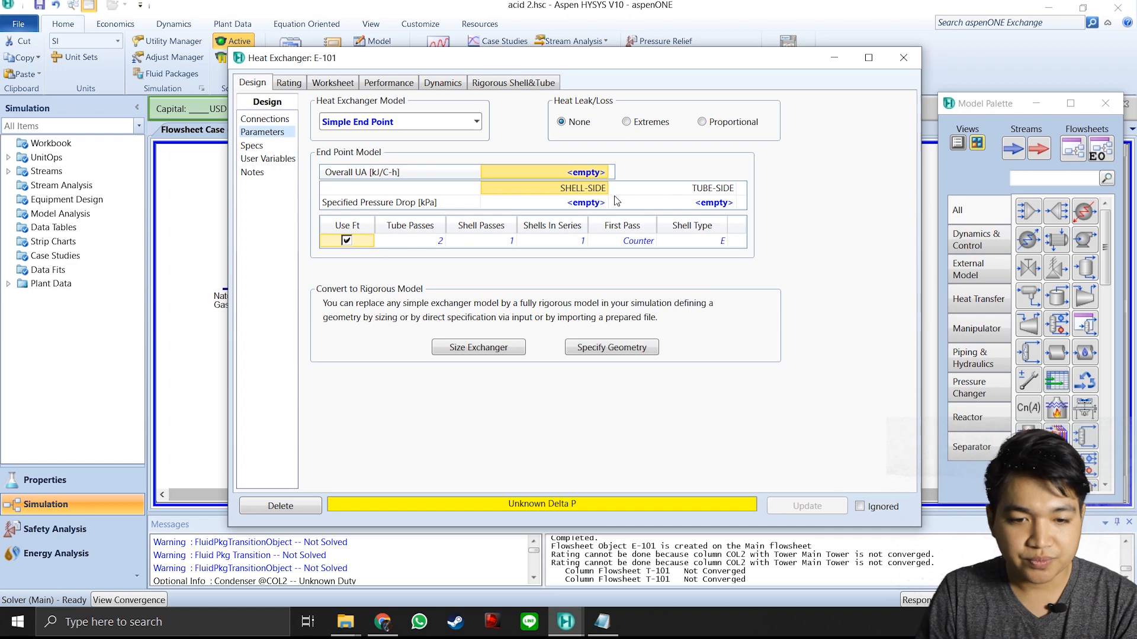
click(587, 203)
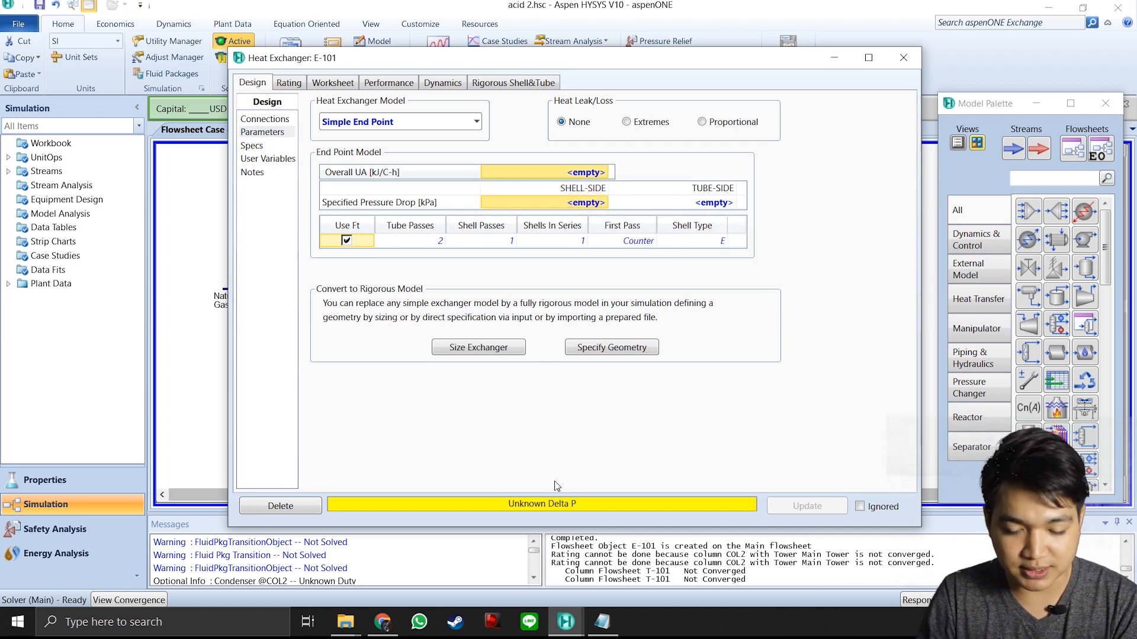
click(610, 626)
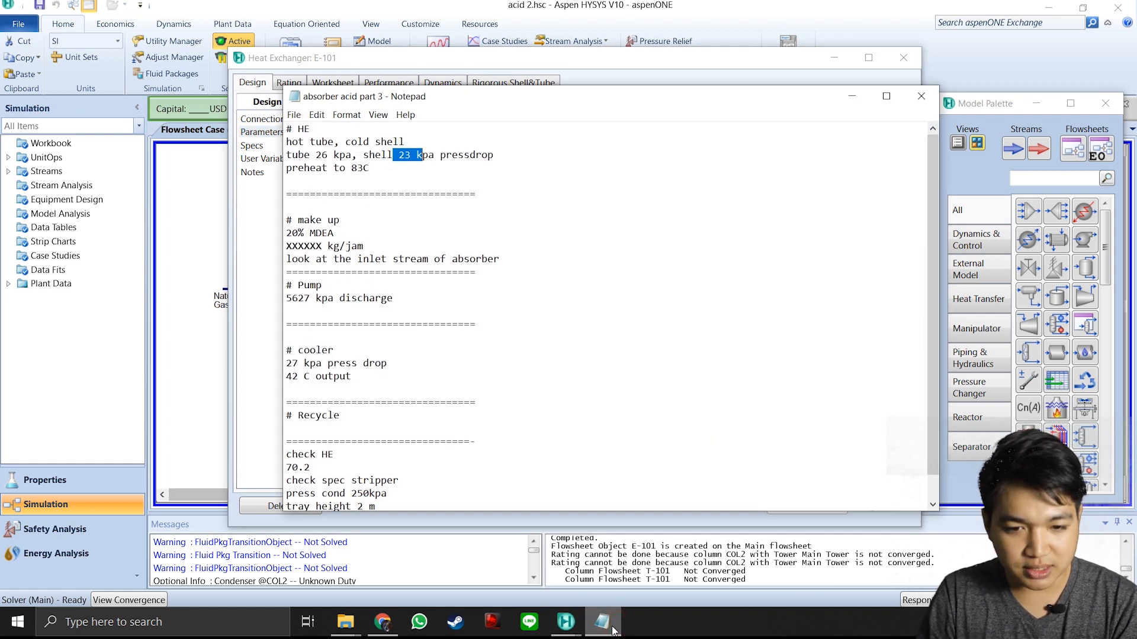
click(613, 631)
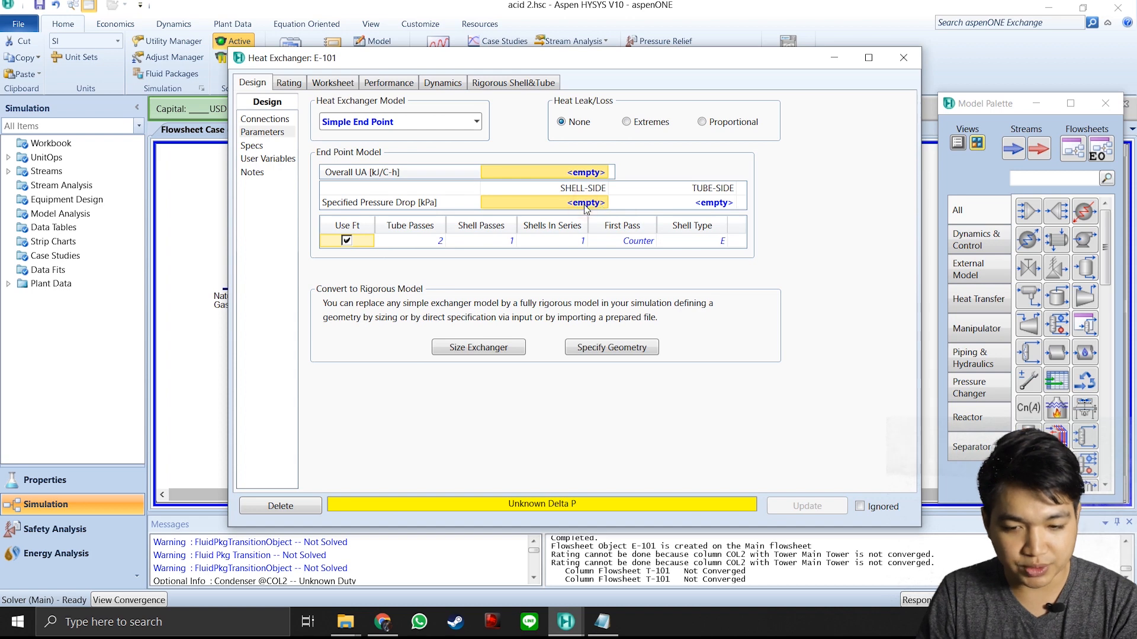
text(23)
click(722, 202)
text(26)
click(797, 261)
click(612, 627)
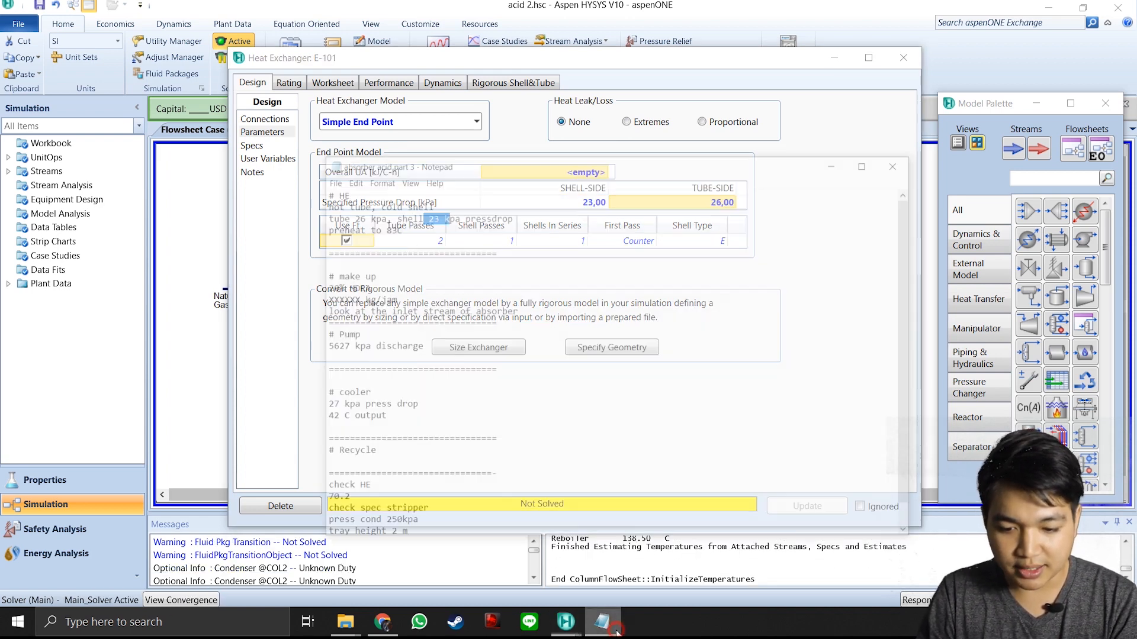
click(616, 632)
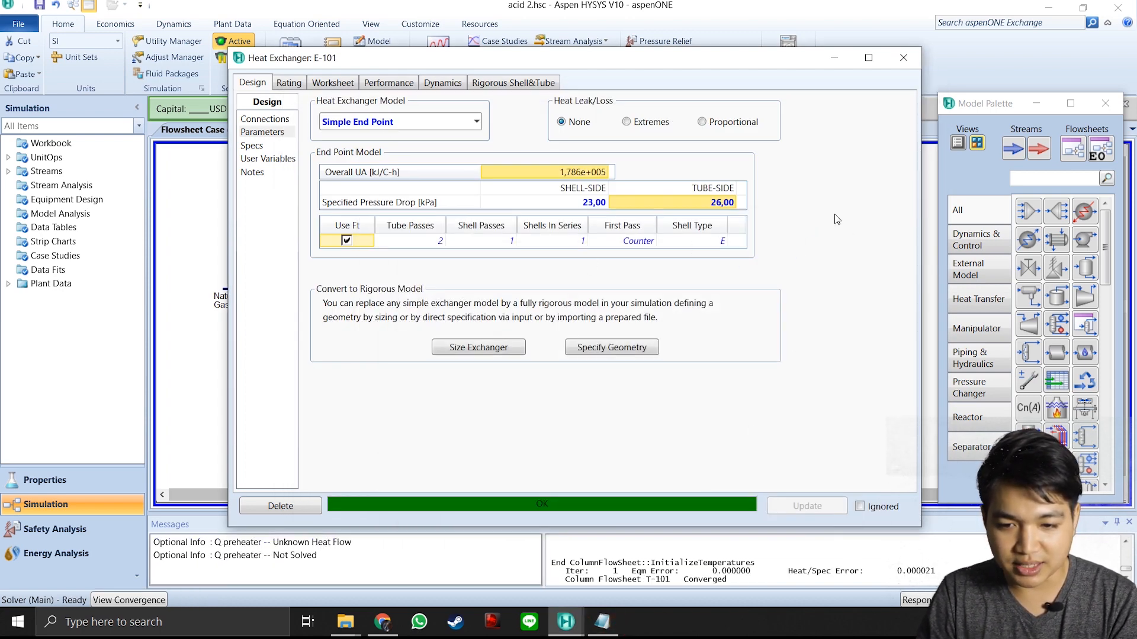
Examine E-101's worksheet conditions, comparing the inlet and outlet temperatures of the lean MDEA and regenerator feed streams.
click(330, 87)
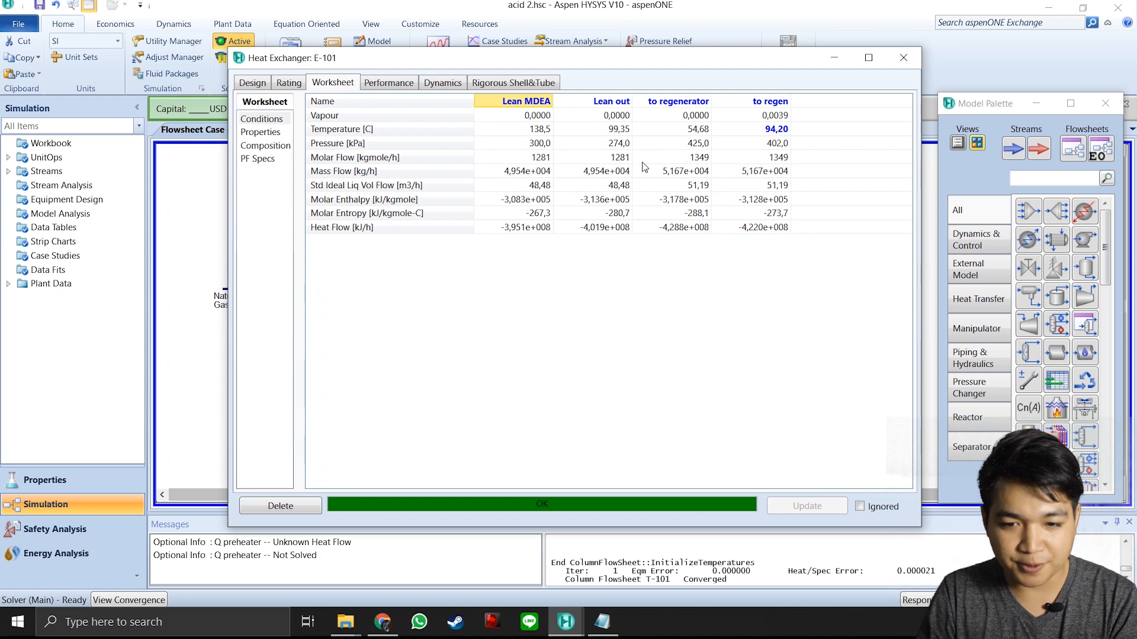
click(770, 130)
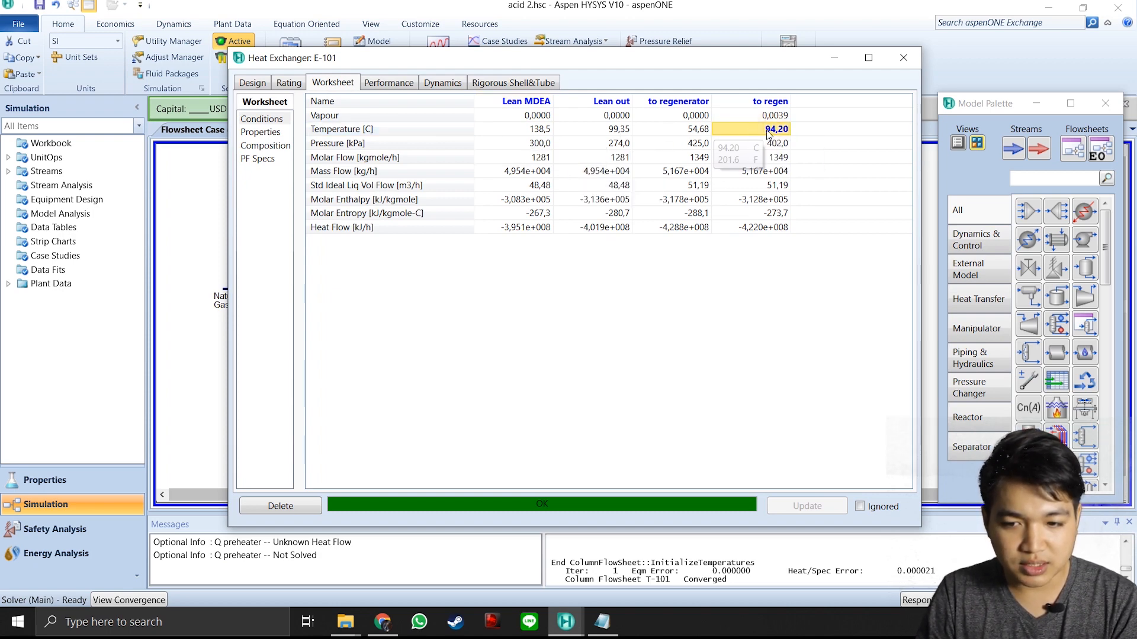
click(536, 129)
click(613, 131)
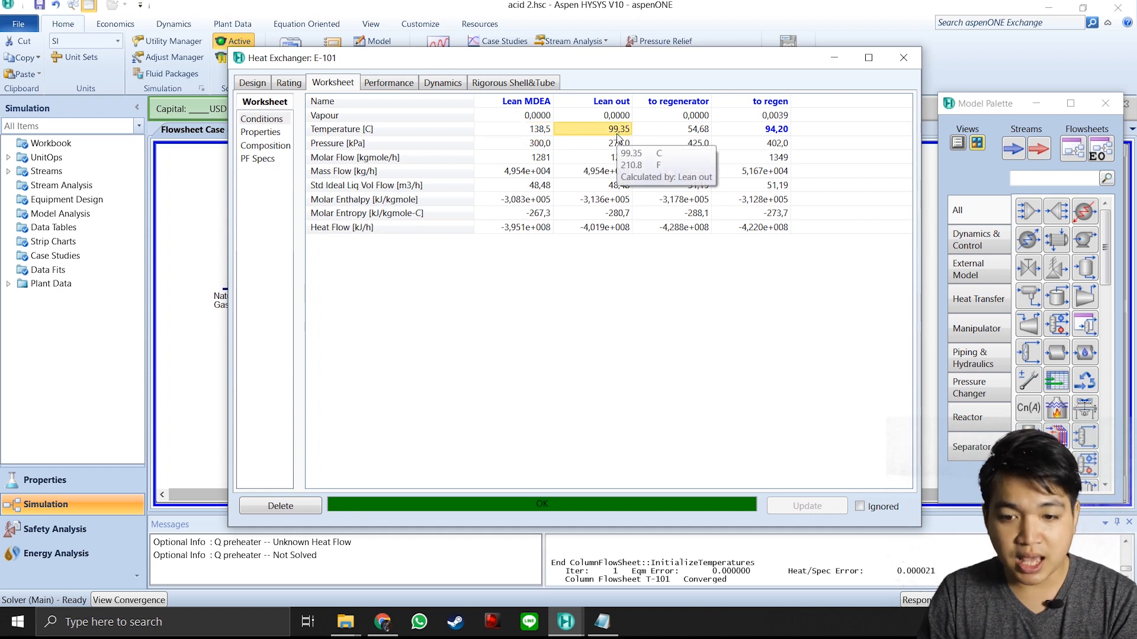
click(702, 130)
click(775, 129)
click(689, 130)
click(616, 129)
click(536, 129)
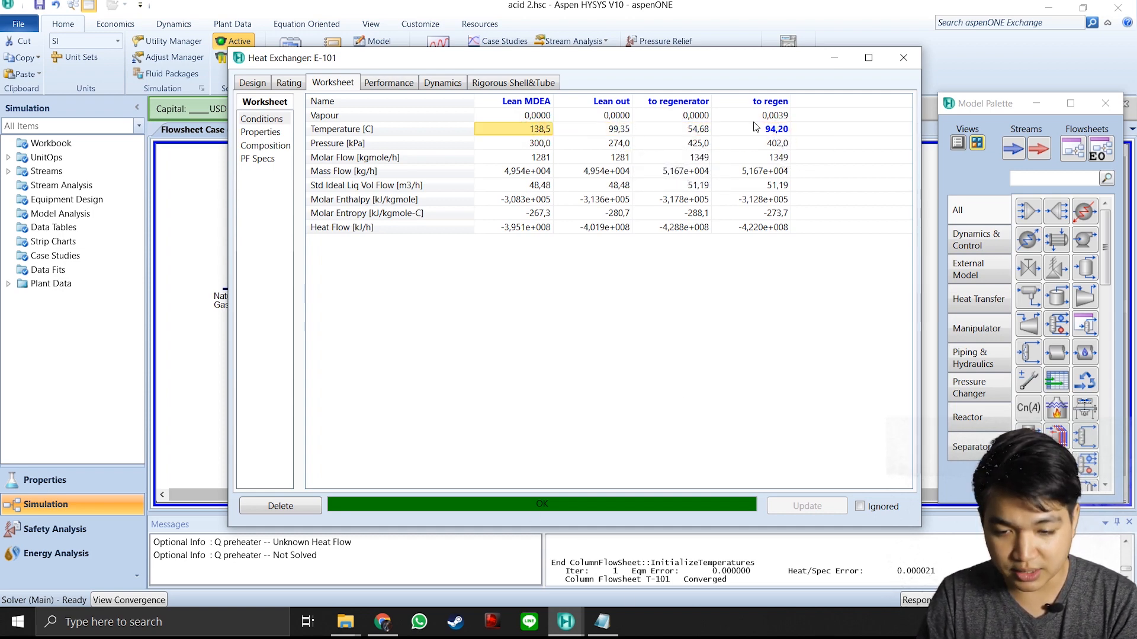
click(621, 127)
click(680, 132)
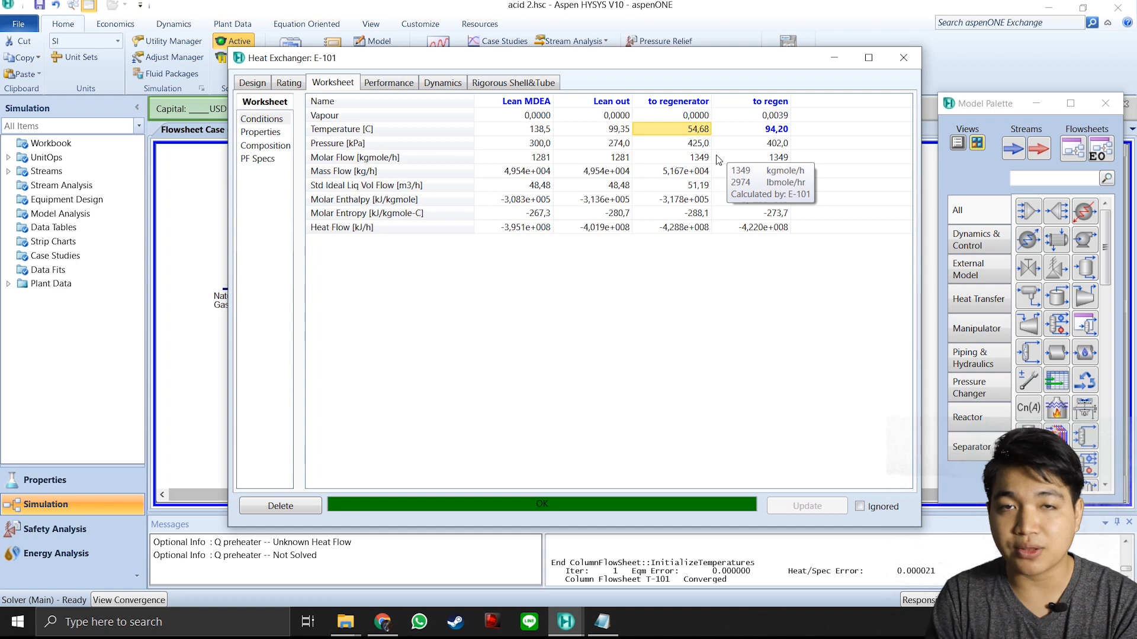
drag(632, 65, 627, 96)
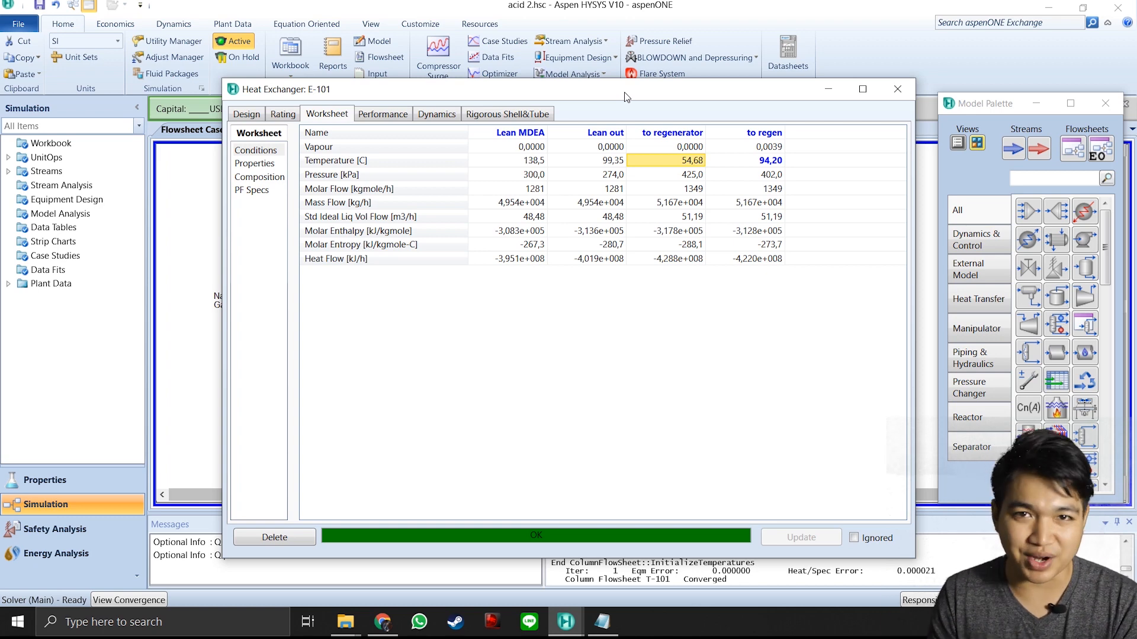
Compare the "Lean MDEA" and "Lean out" temperatures with the "to regenerator" and "to regen" temperatures in E-101's worksheet.
mouse_move(761, 178)
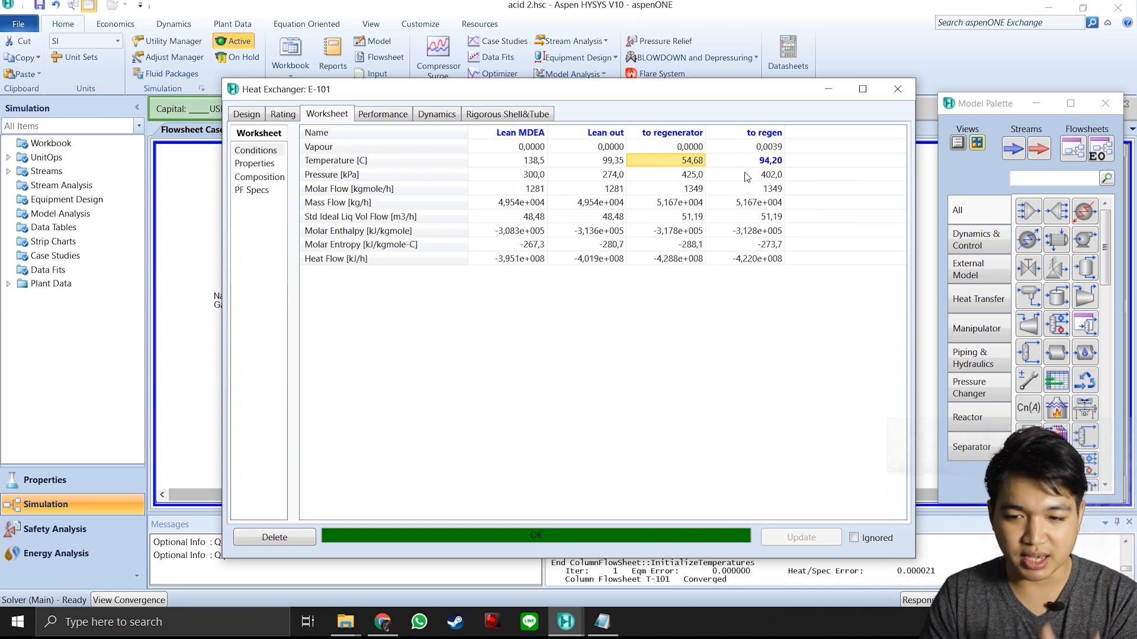
click(761, 188)
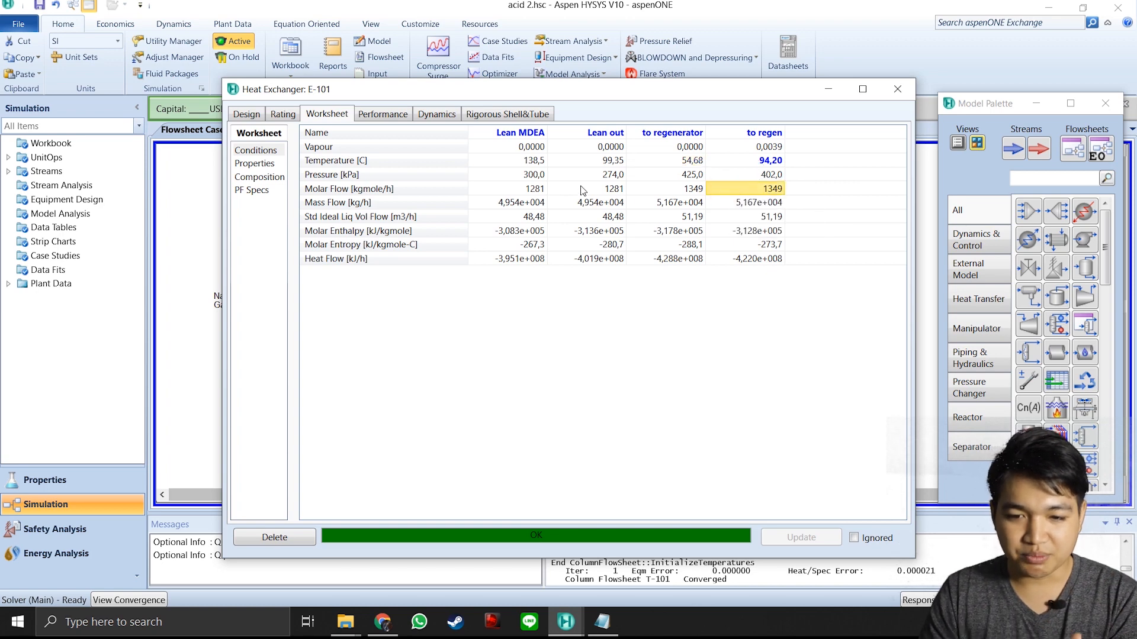
click(534, 163)
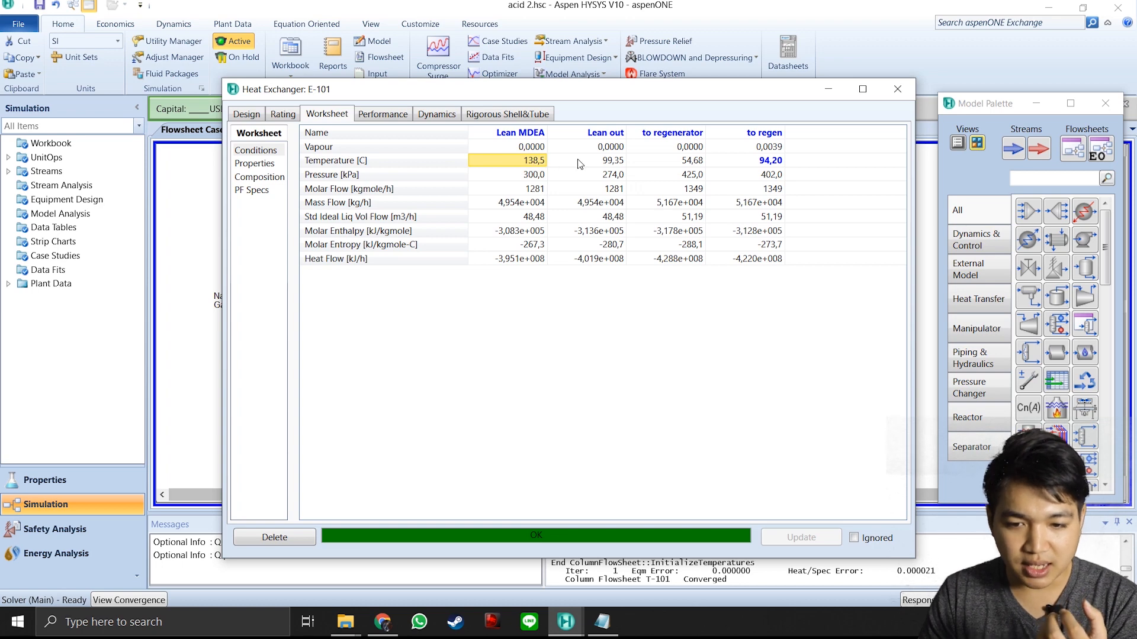
click(599, 165)
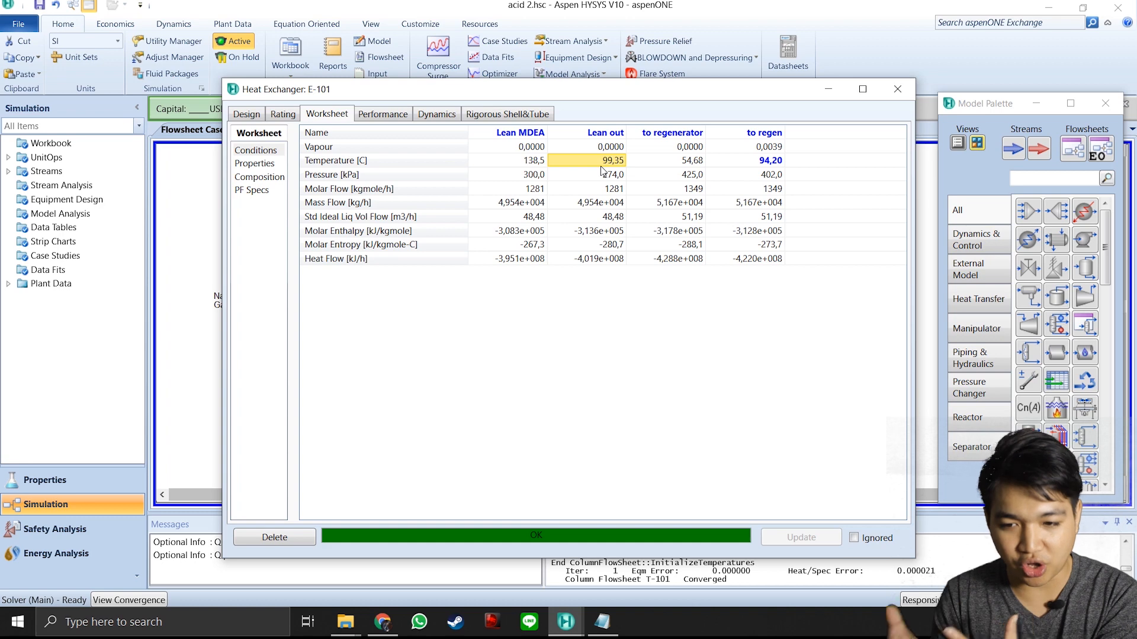
mouse_move(682, 165)
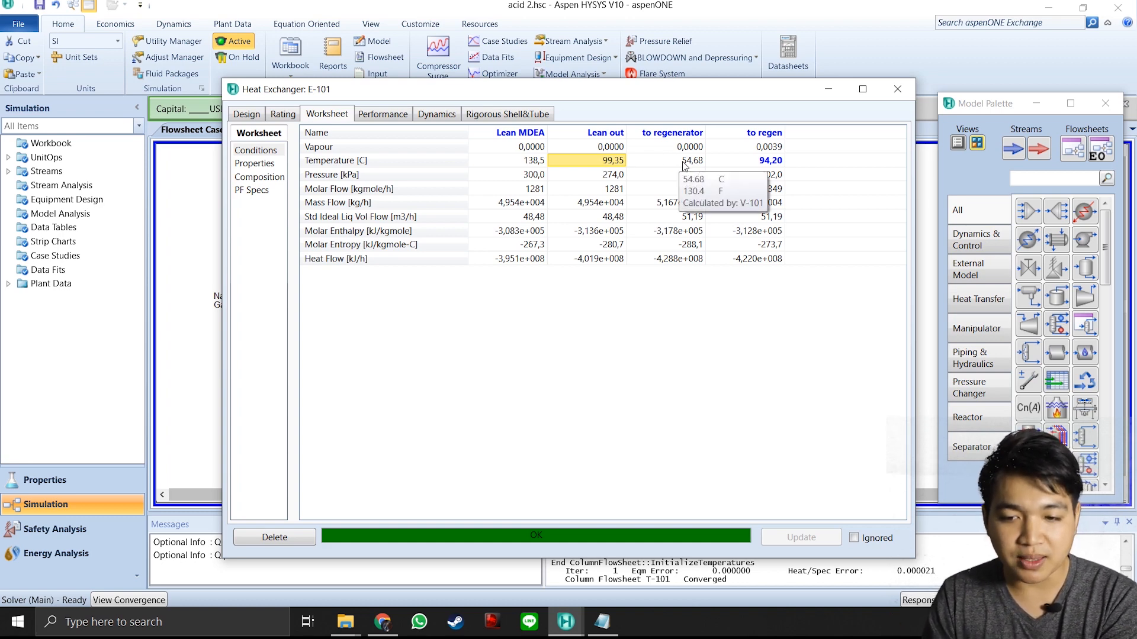
click(768, 162)
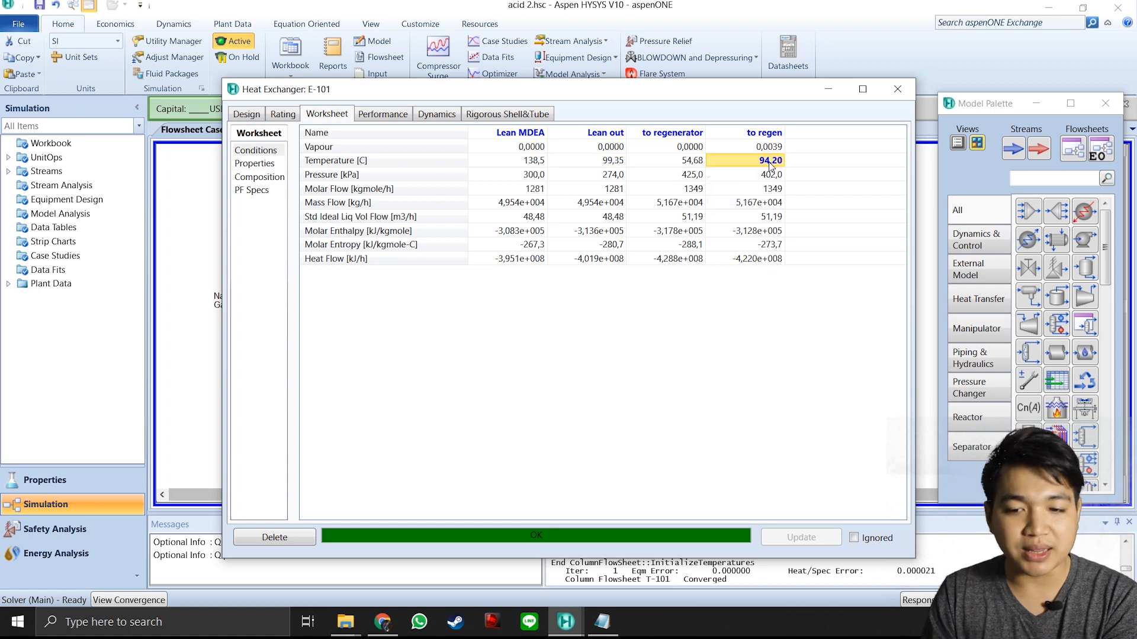
click(618, 161)
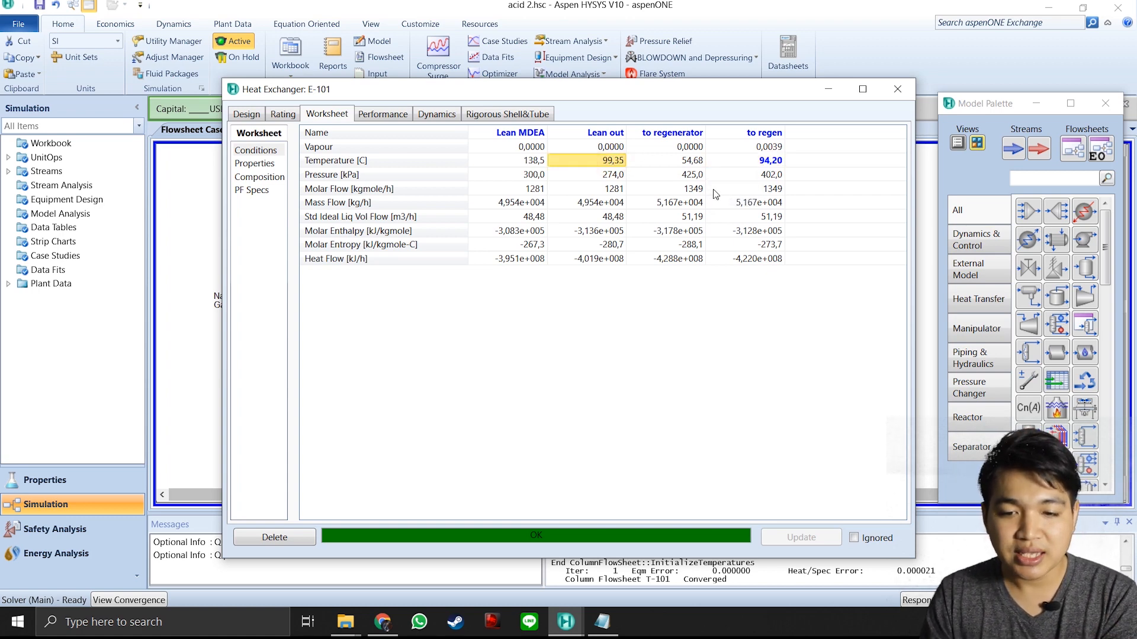
Try a temperature of 103 °C for E-101's "to regen" outlet stream.
click(771, 162)
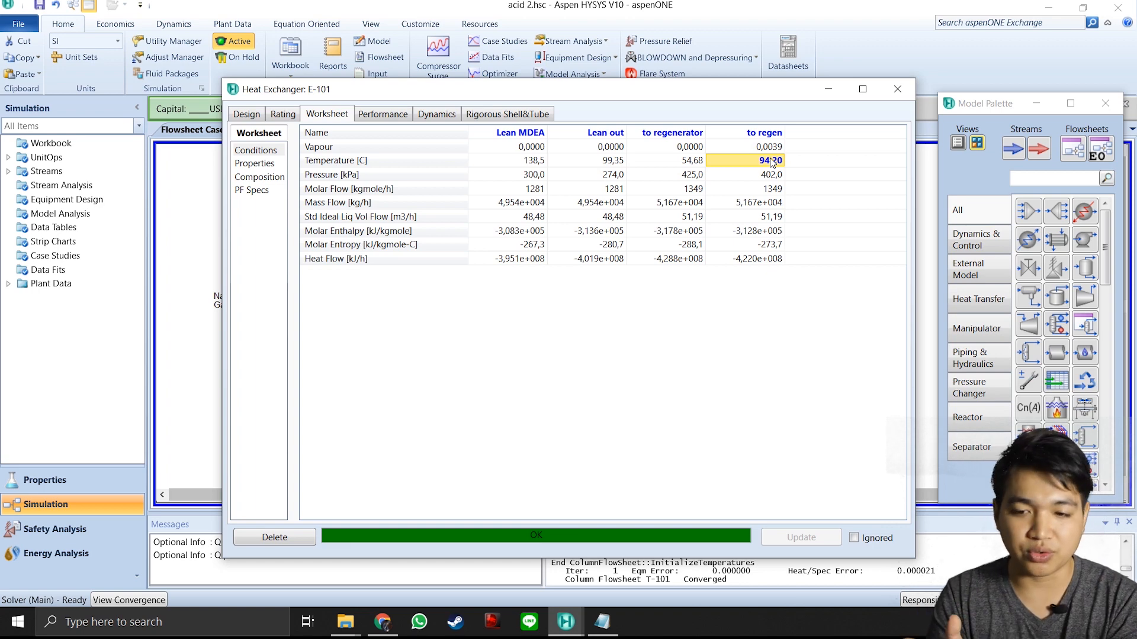
text(103)
key(Return)
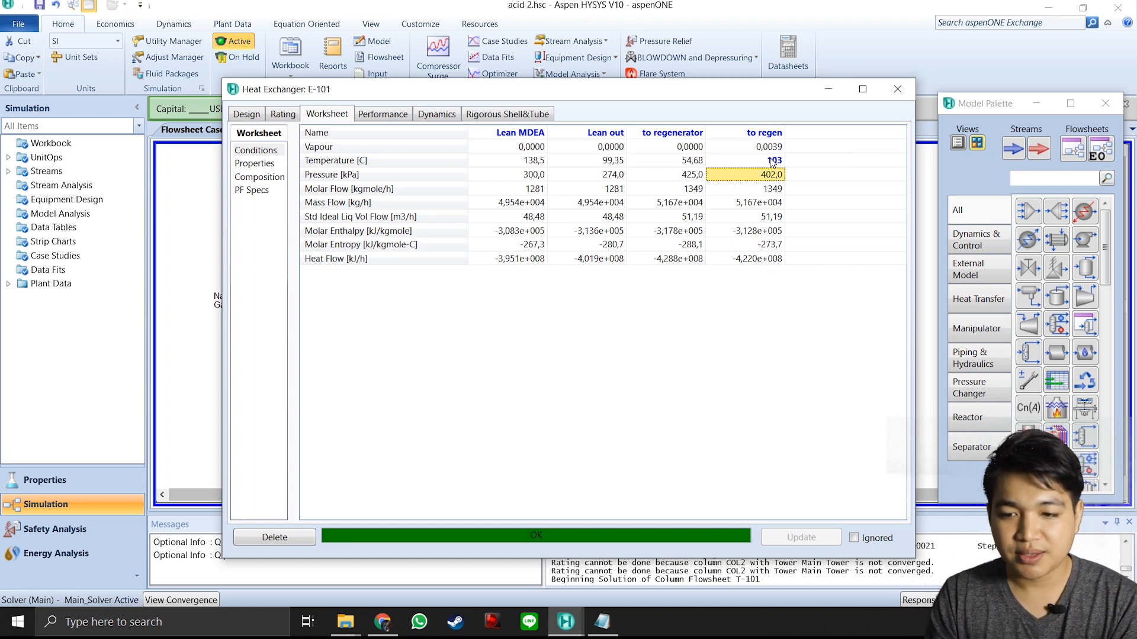
mouse_move(741, 259)
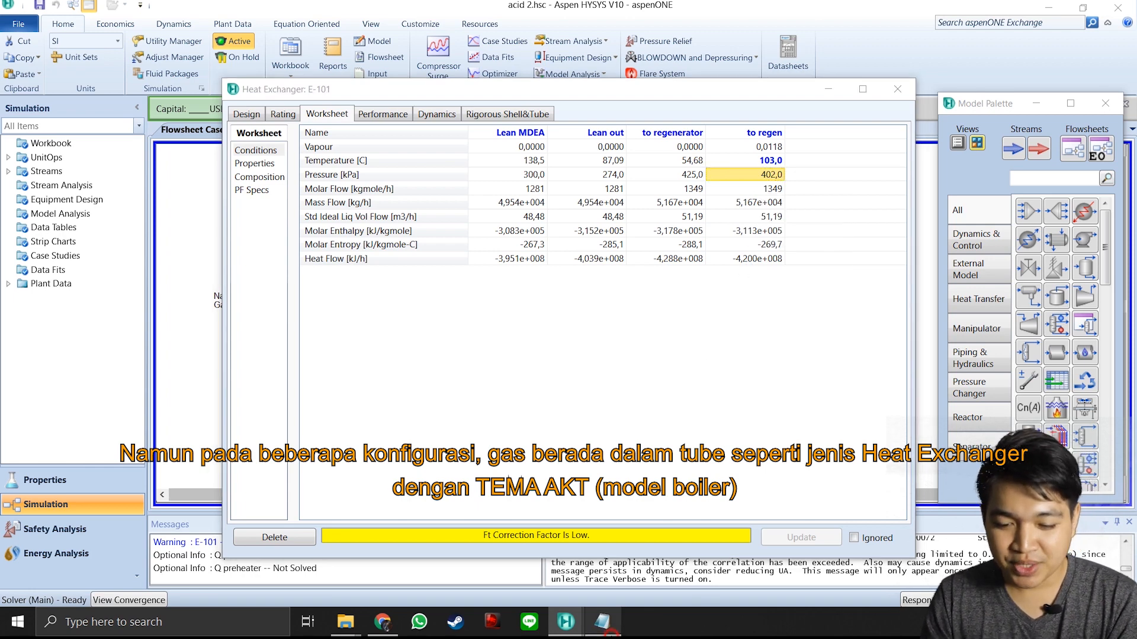
Set the "to regen" temperature to the 83 °C preheat value from the Notepad notes, check E-101's stream temperatures and close the exchanger.
click(602, 622)
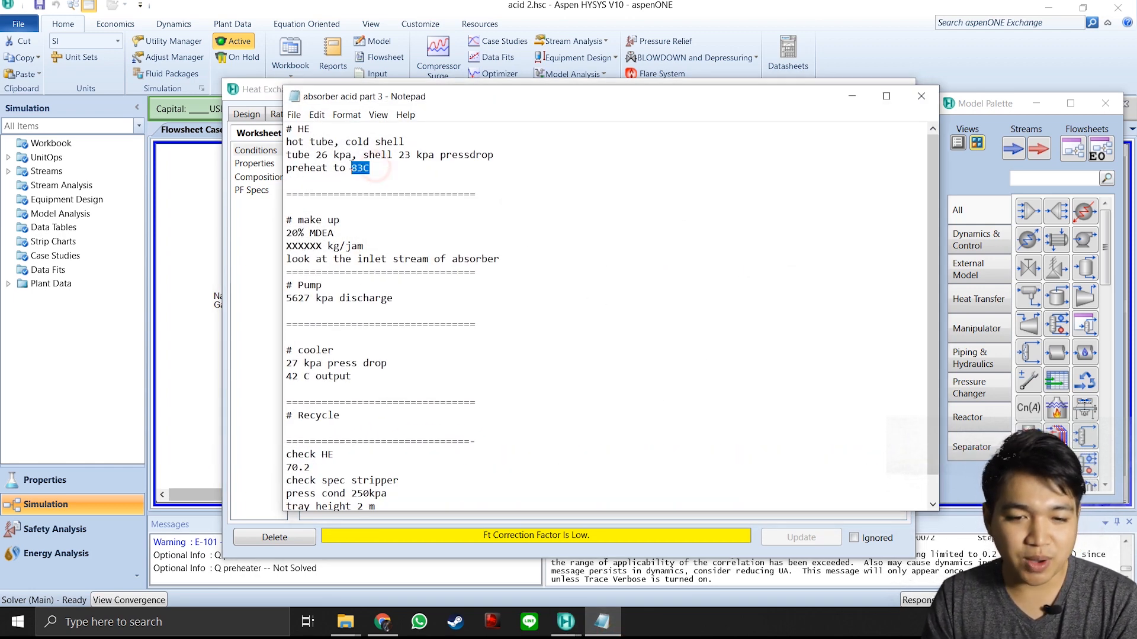
click(852, 96)
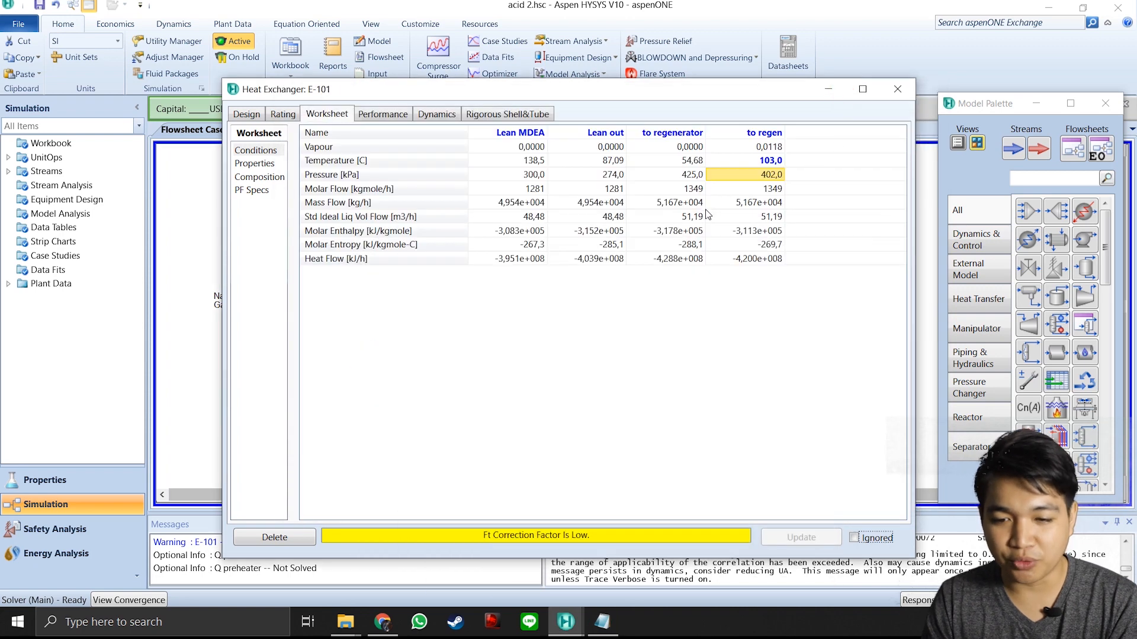
click(770, 160)
text(83)
key(Return)
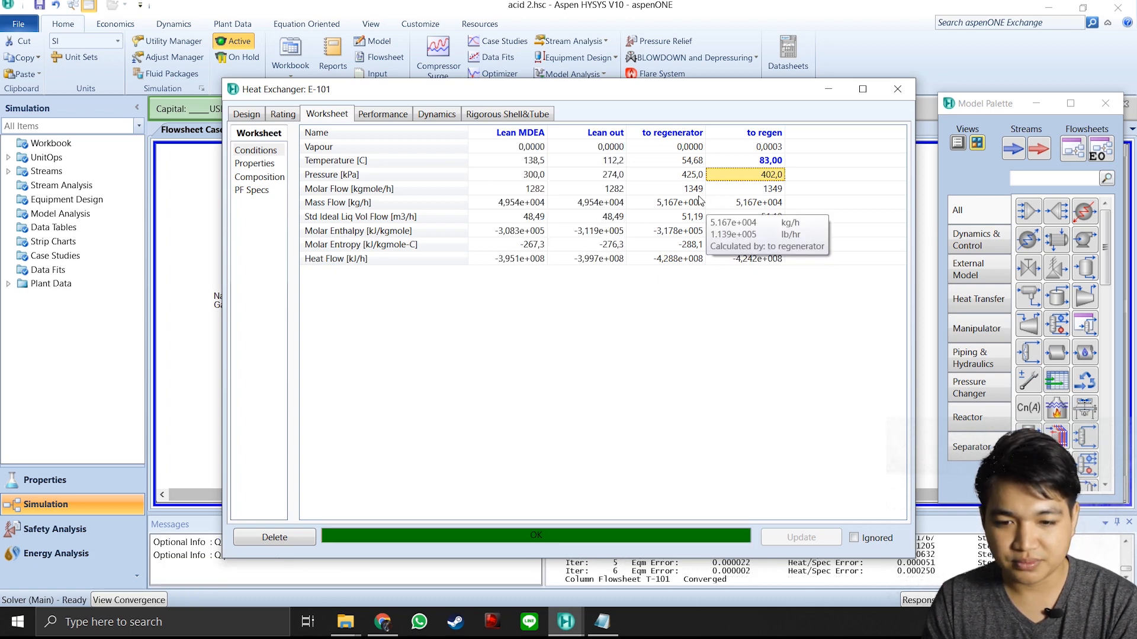
click(618, 160)
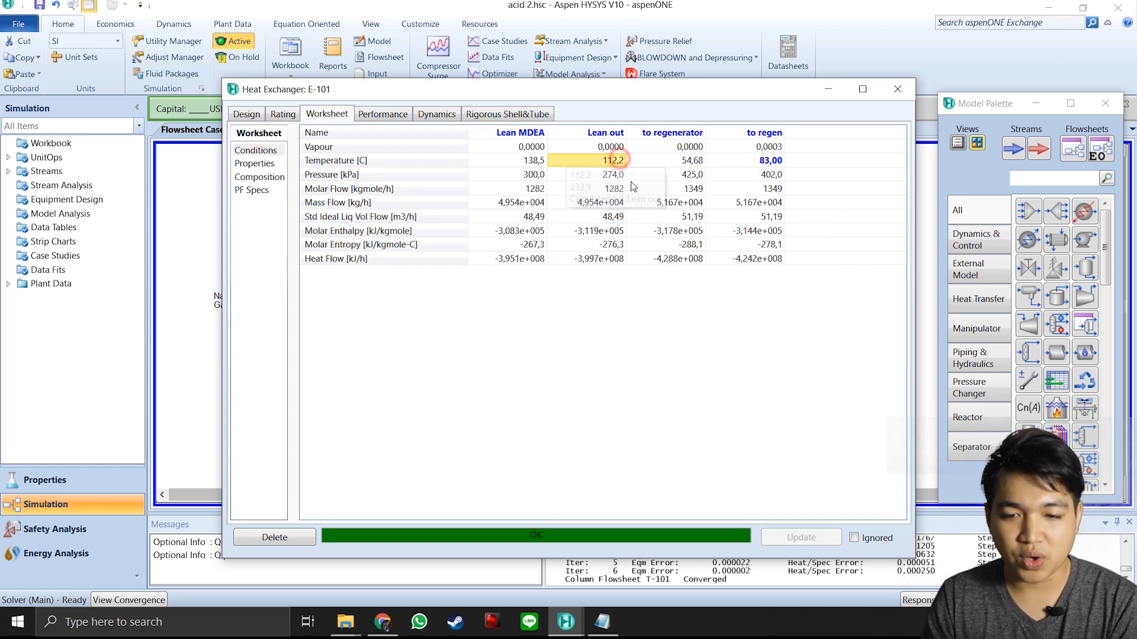
click(687, 161)
click(772, 160)
click(896, 90)
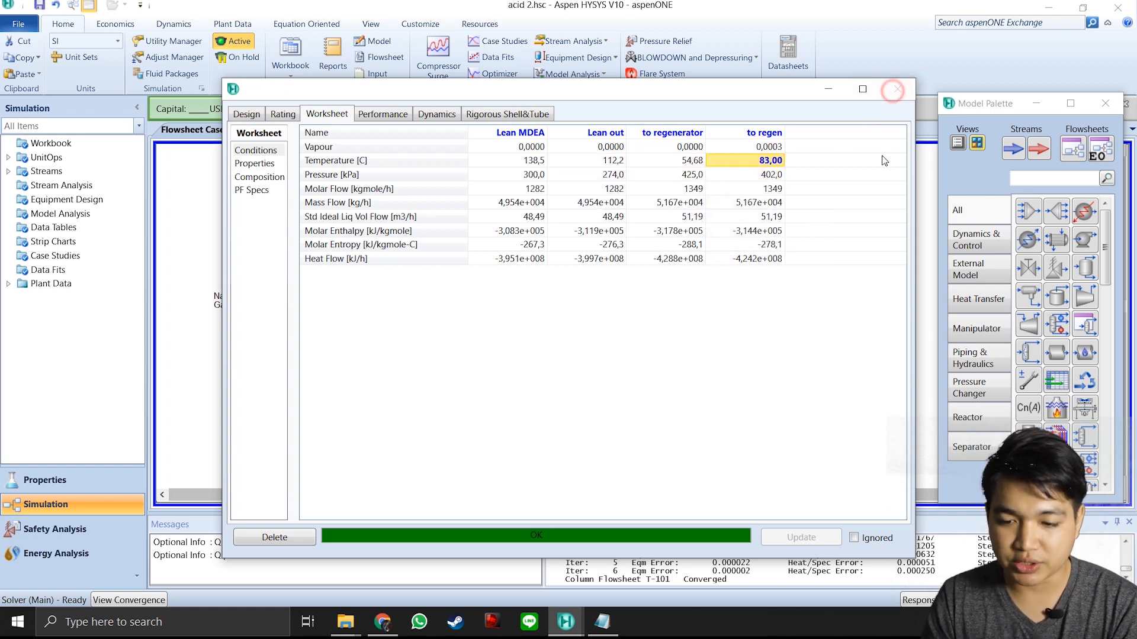
Delete the unused Q preheater energy stream and move the Lean MDEA line slightly higher above E-101.
click(759, 420)
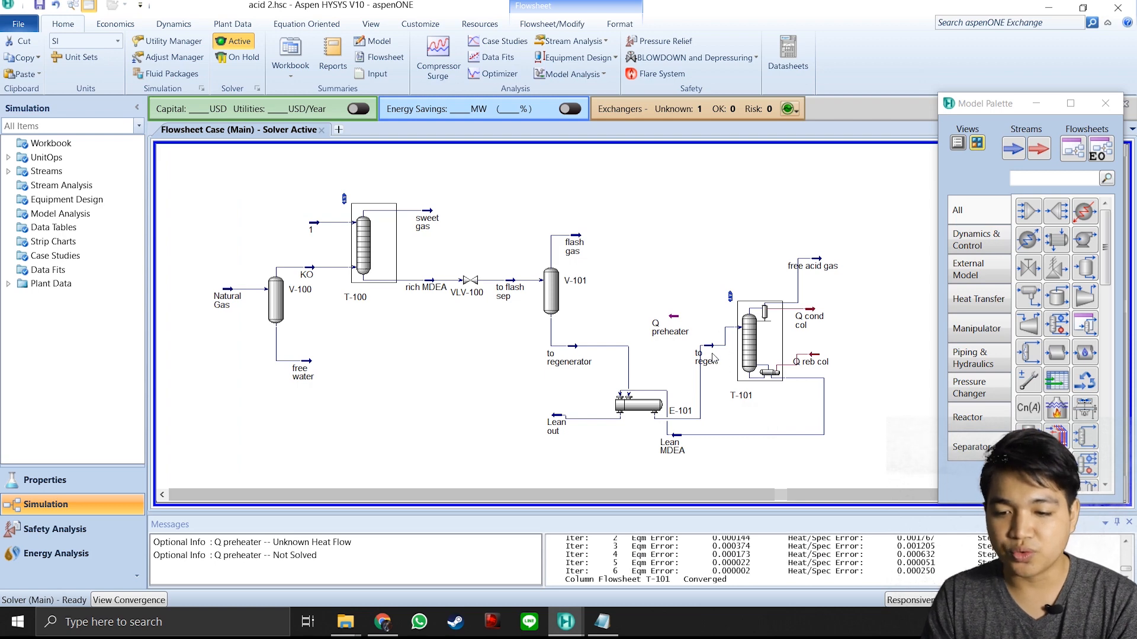
drag(637, 295, 704, 350)
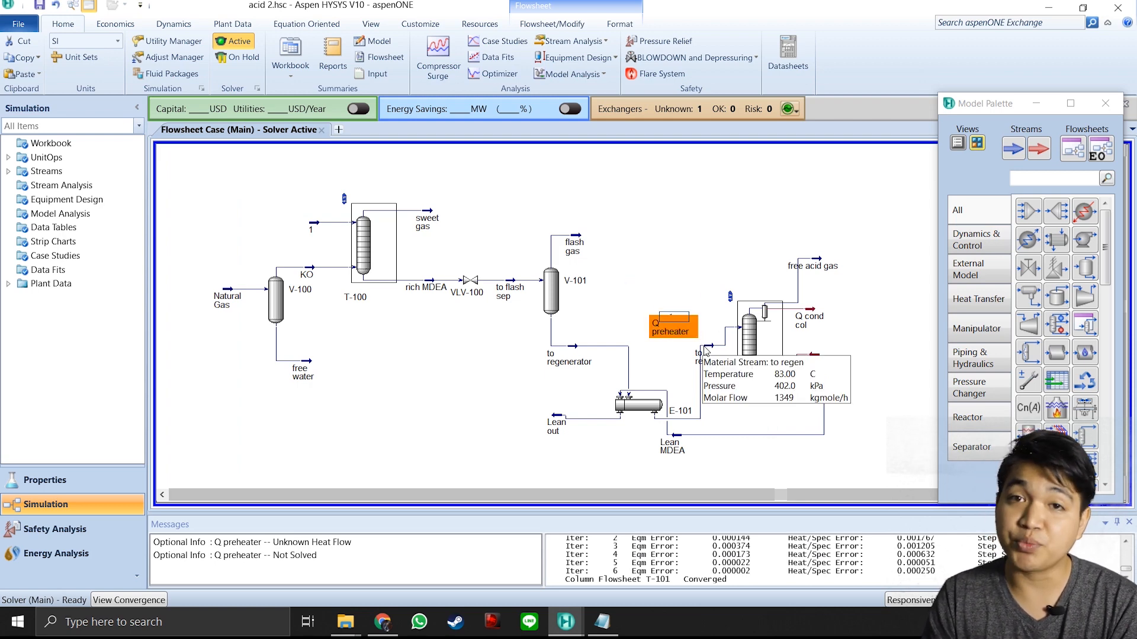
key(Delete)
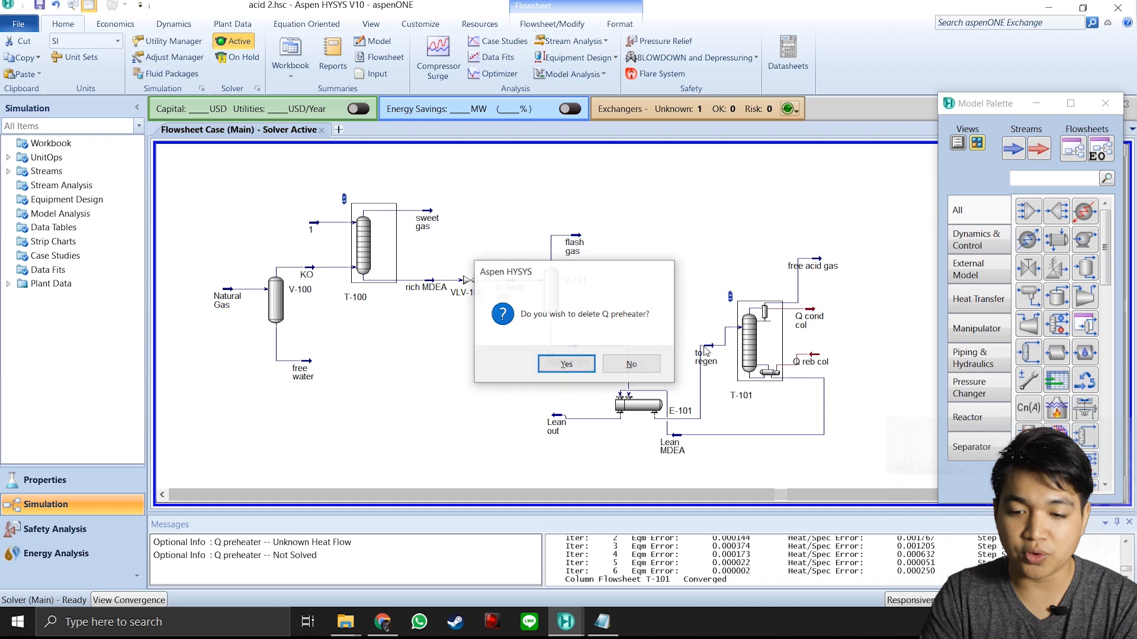
key(Return)
click(641, 288)
drag(652, 391, 654, 377)
click(667, 356)
click(488, 404)
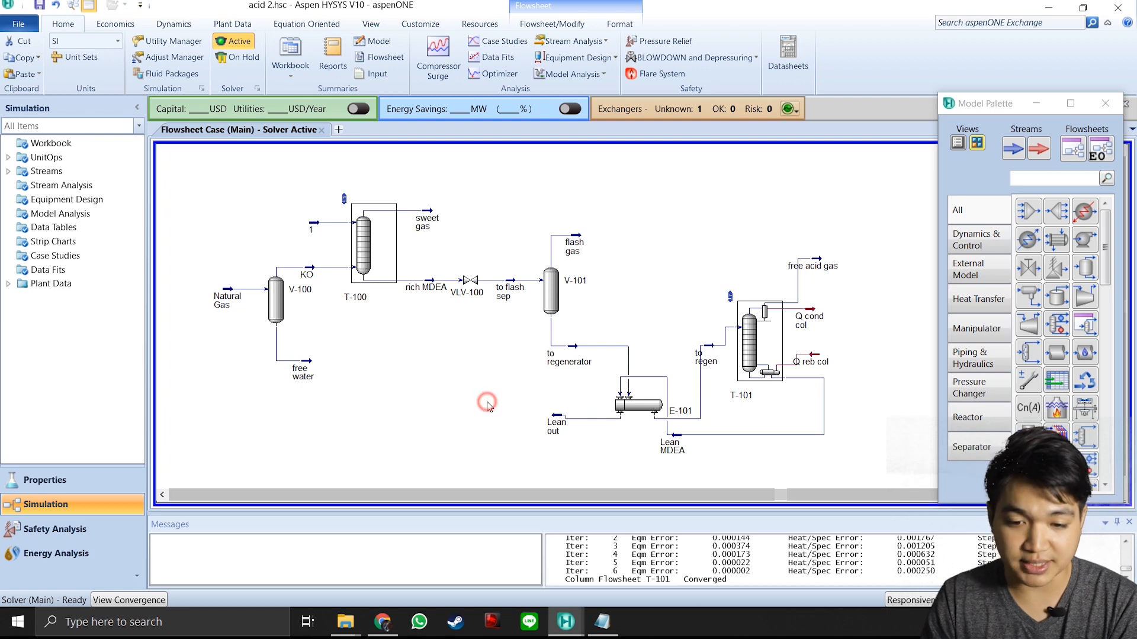
Review the make up section of the Notepad notes for the MDEA concentration and flow basis.
click(602, 622)
drag(286, 219, 534, 257)
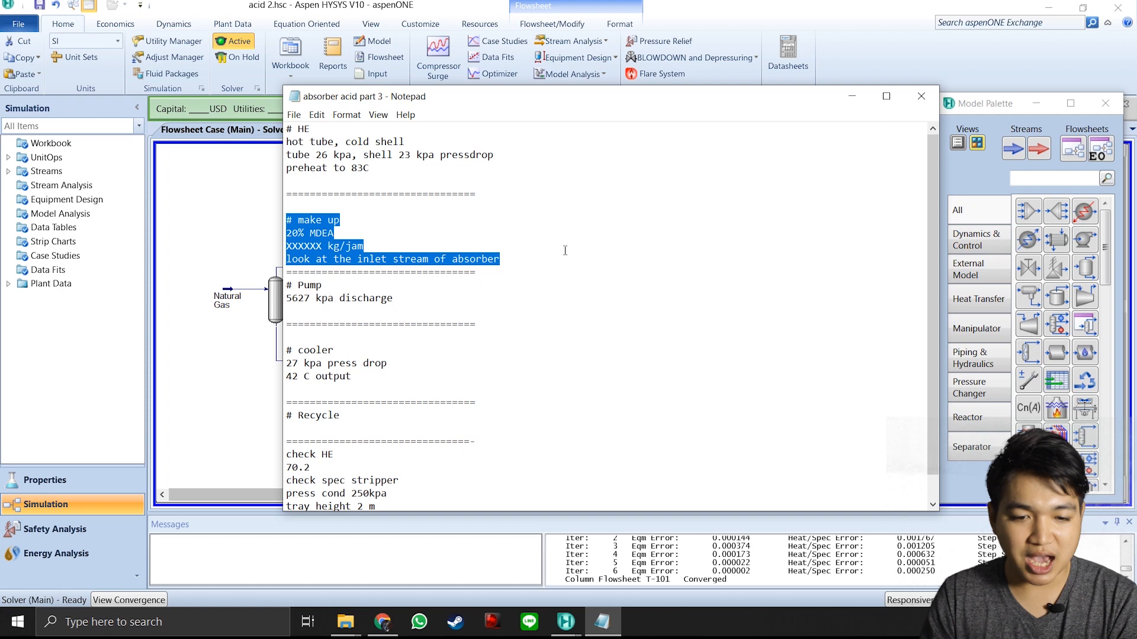
click(461, 220)
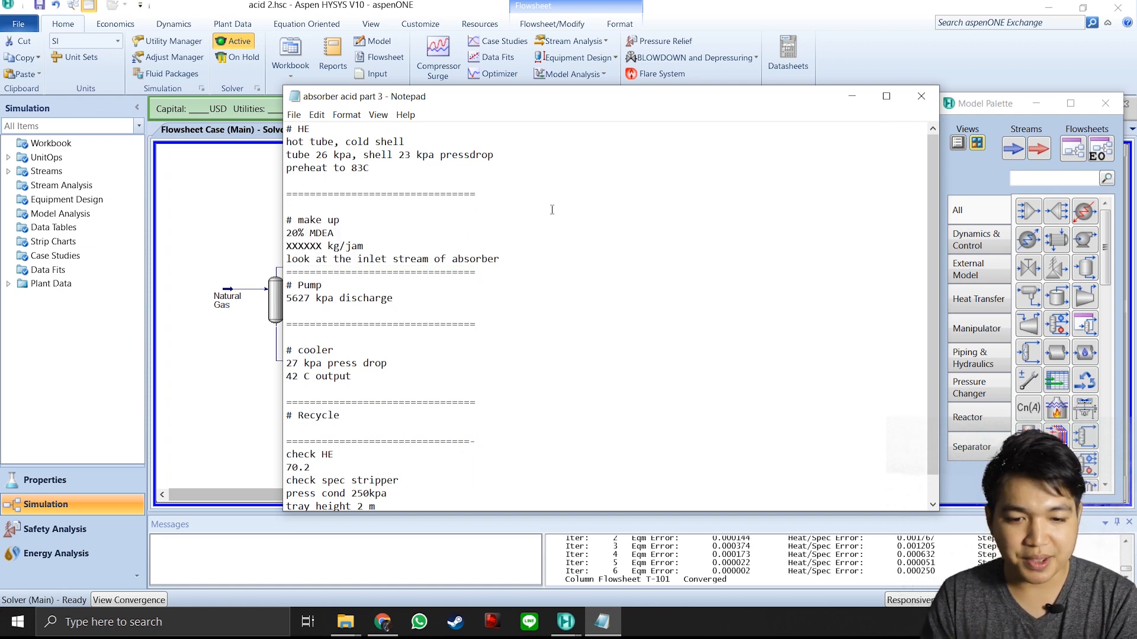
click(851, 99)
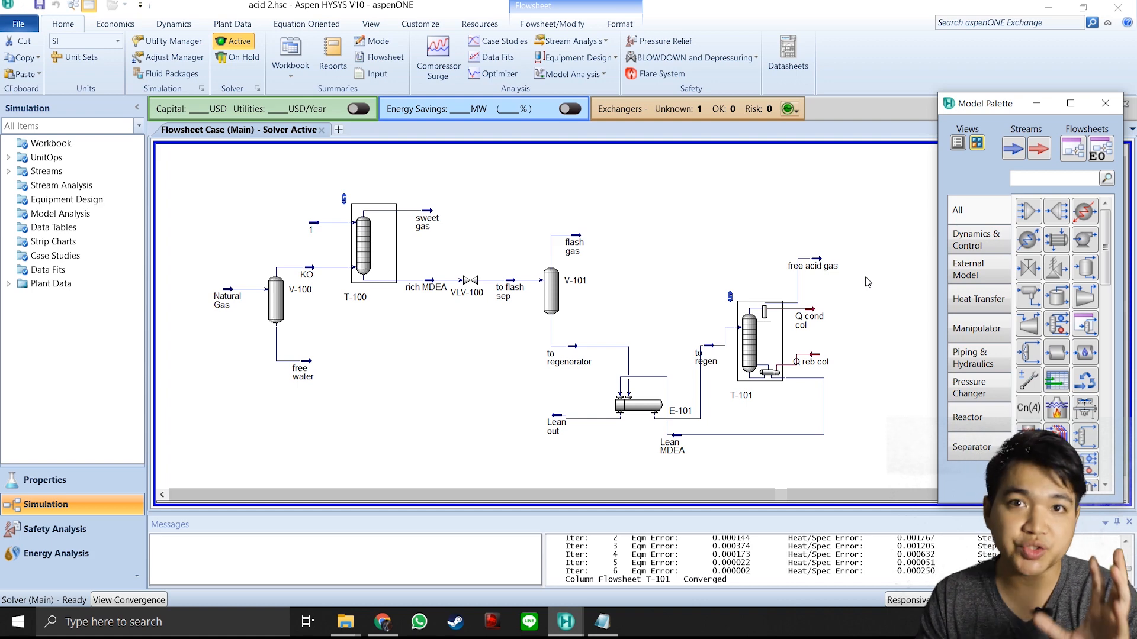
Add a makeup manipulator block to the empty flowsheet area above flash separator V-101 and E-101.
click(993, 330)
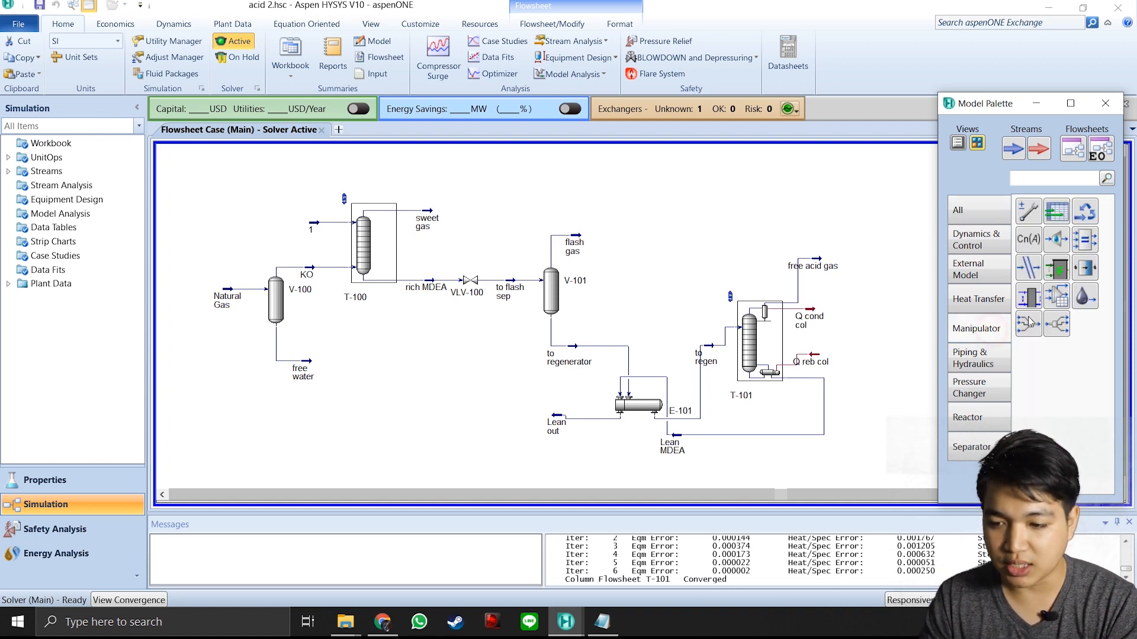
click(1056, 296)
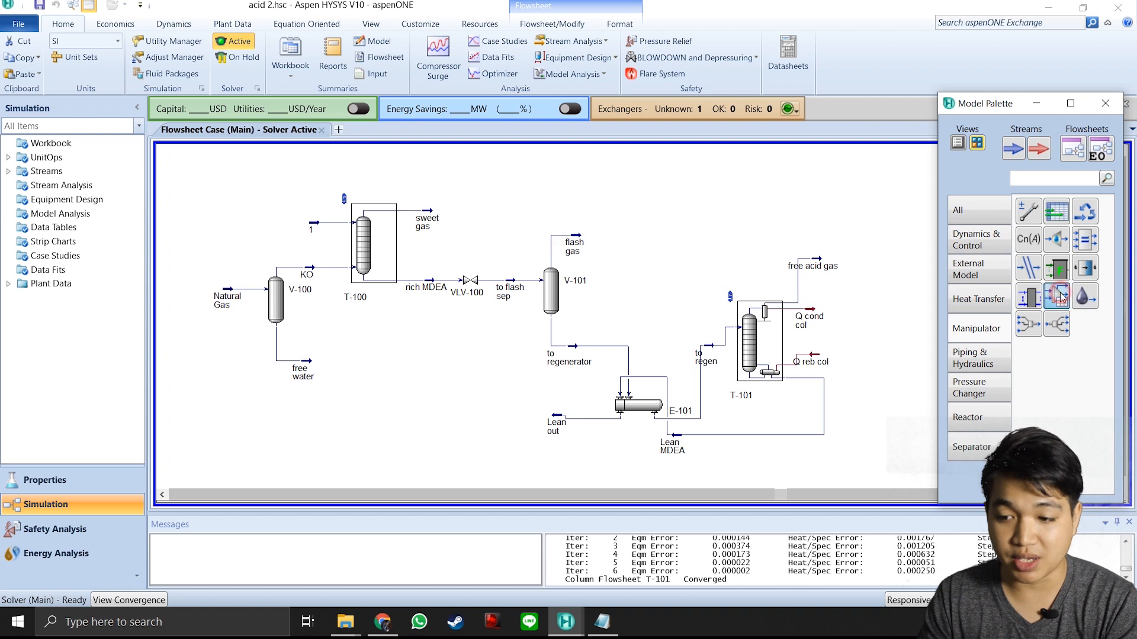
click(620, 214)
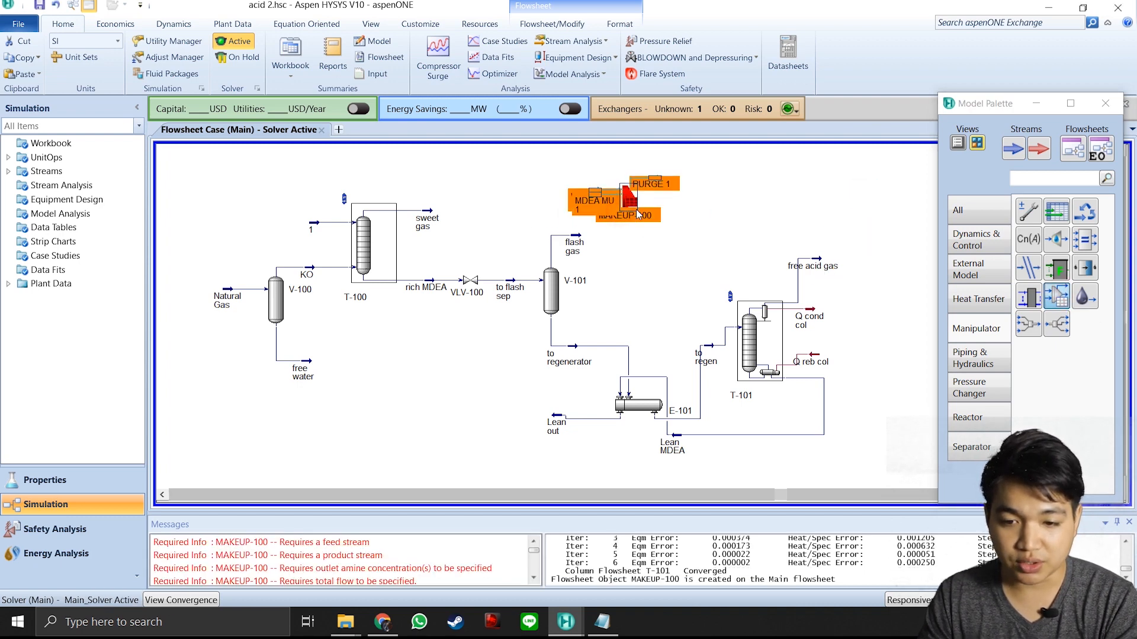
click(710, 214)
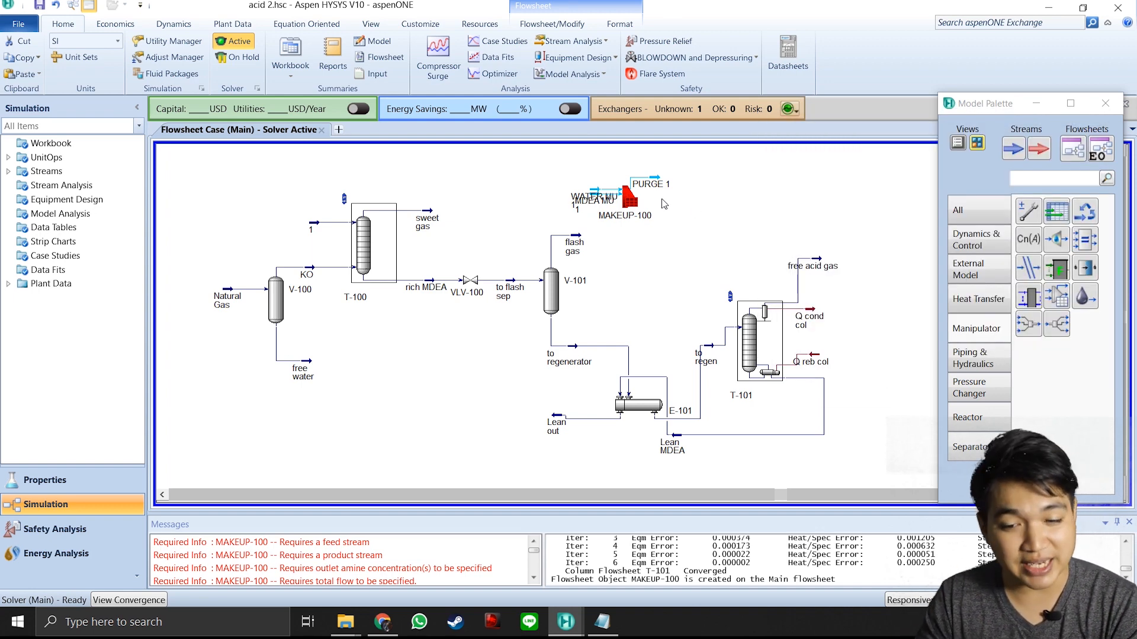
Rotate the MAKEUP-100 block by 180 degrees so its makeup streams enter from the right.
drag(555, 153, 720, 232)
click(779, 238)
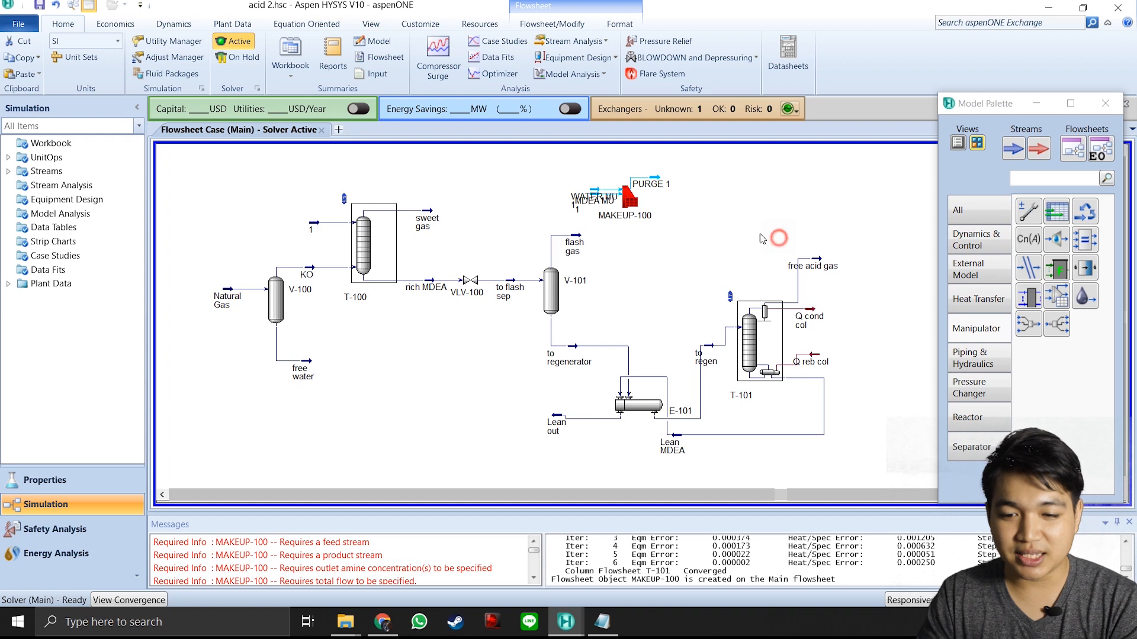
click(629, 202)
key(1)
key(1)
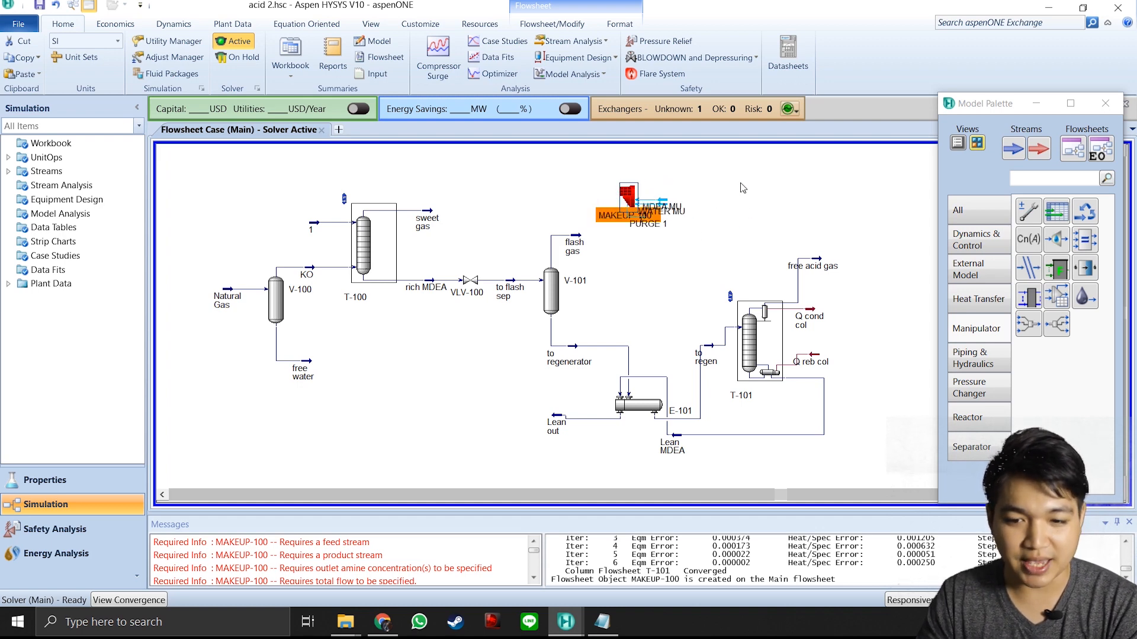
click(740, 159)
Spread out MAKEUP-100's overlapping streams, with MDEA MU 1 above, WATER MU 1 farther right and PURGE 1 below, and nudge Lean out slightly.
drag(651, 185, 673, 204)
click(703, 172)
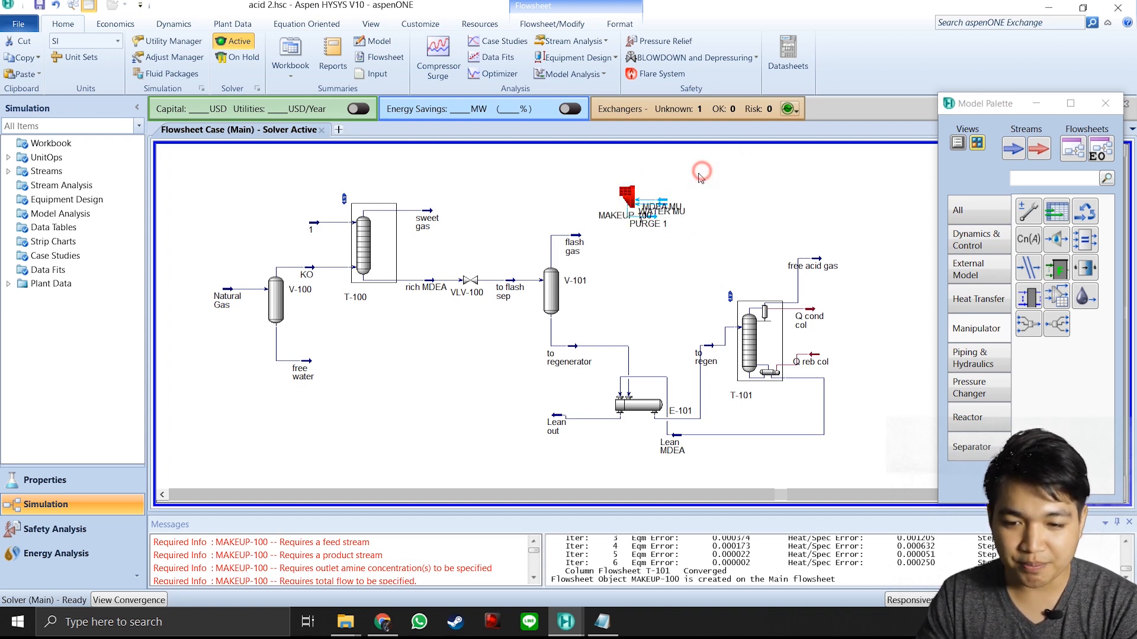
drag(602, 170, 697, 236)
click(756, 174)
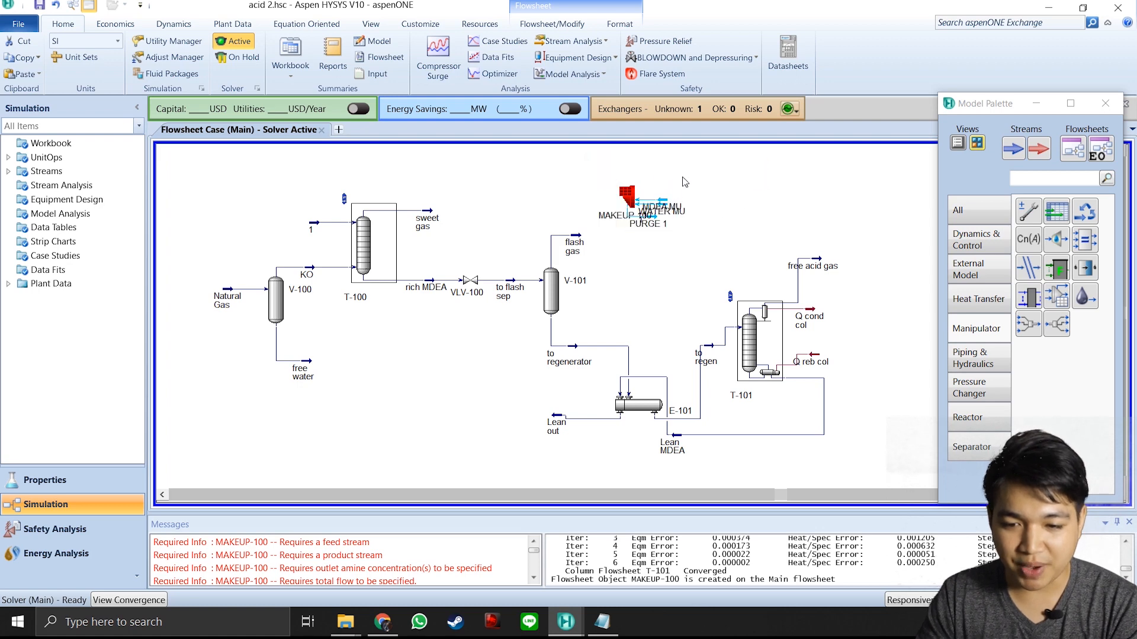
mouse_move(669, 206)
drag(666, 201, 743, 206)
click(739, 194)
click(794, 221)
drag(651, 217, 651, 247)
click(701, 243)
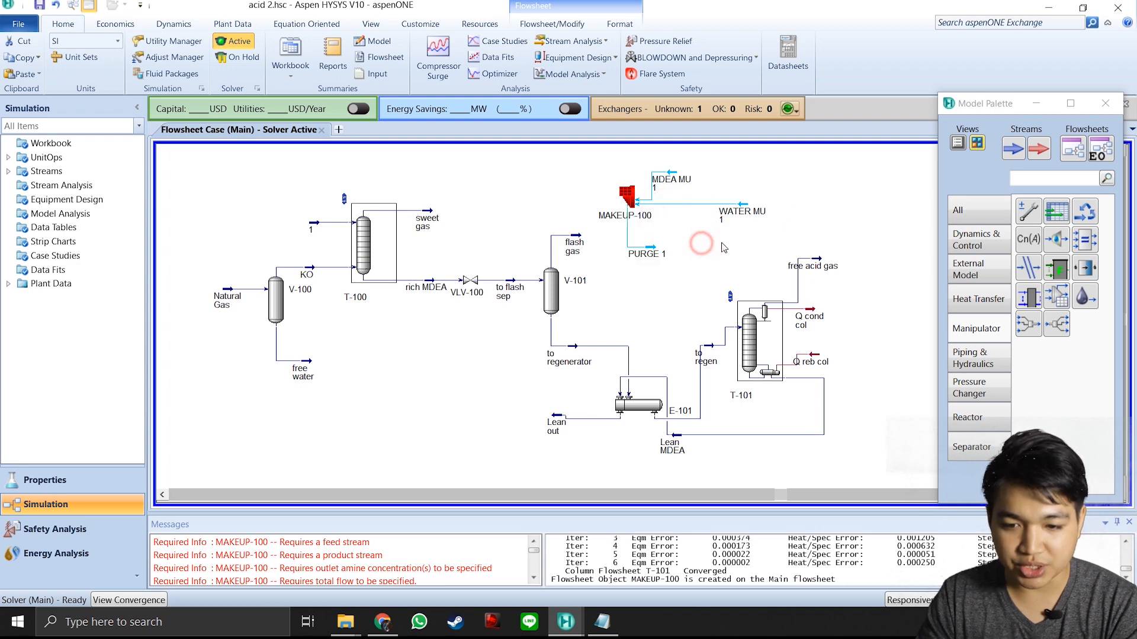
mouse_move(660, 252)
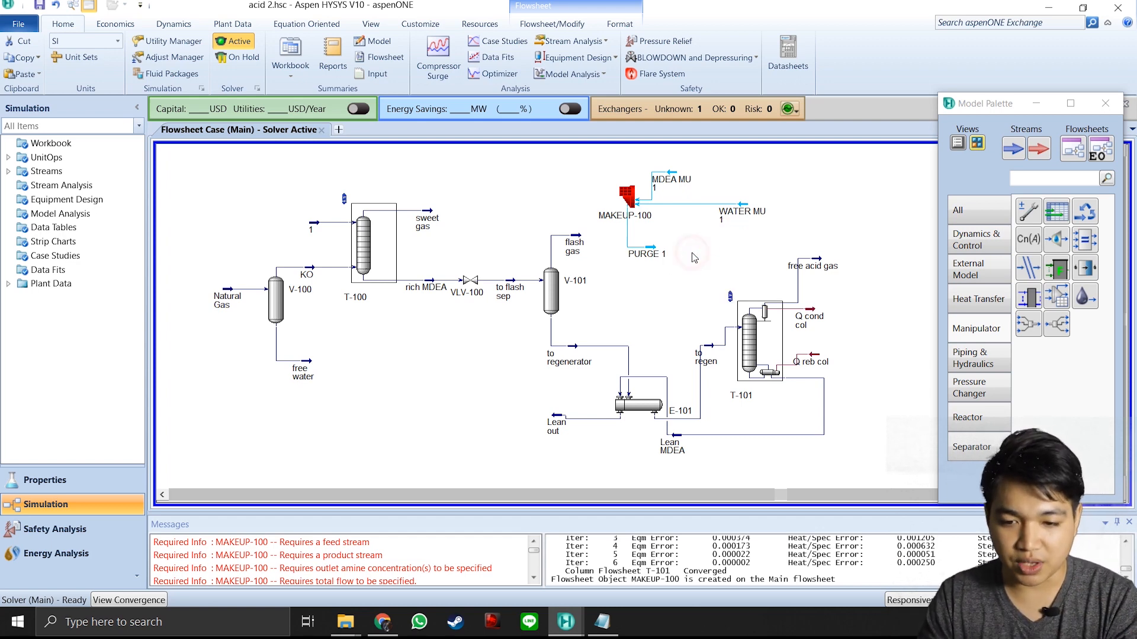
drag(672, 175, 677, 171)
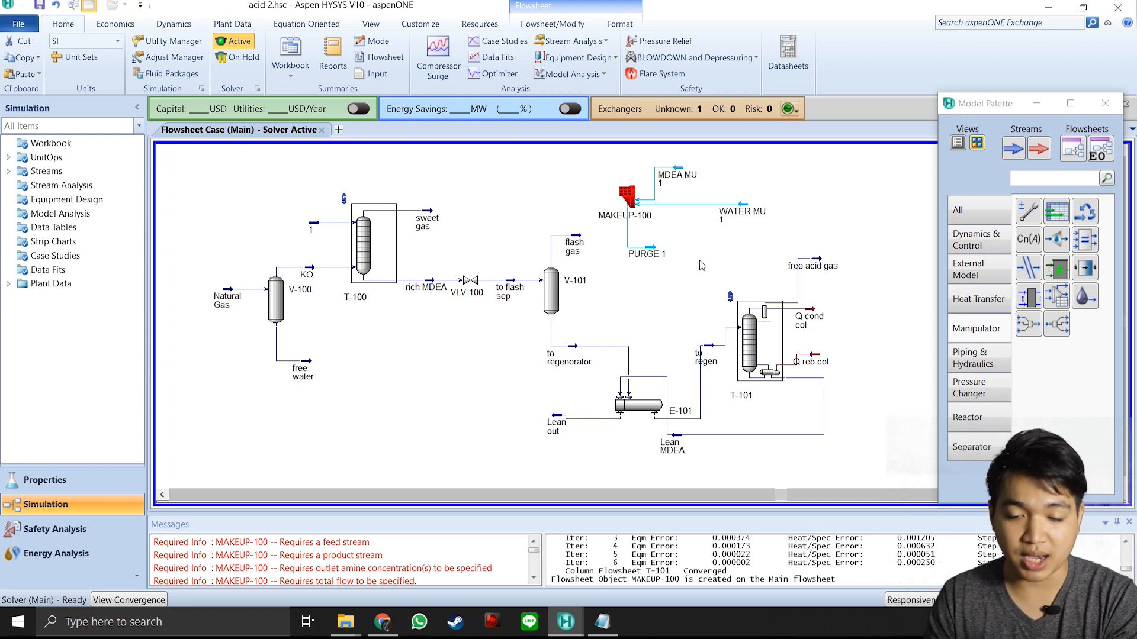
drag(557, 417, 556, 421)
click(690, 288)
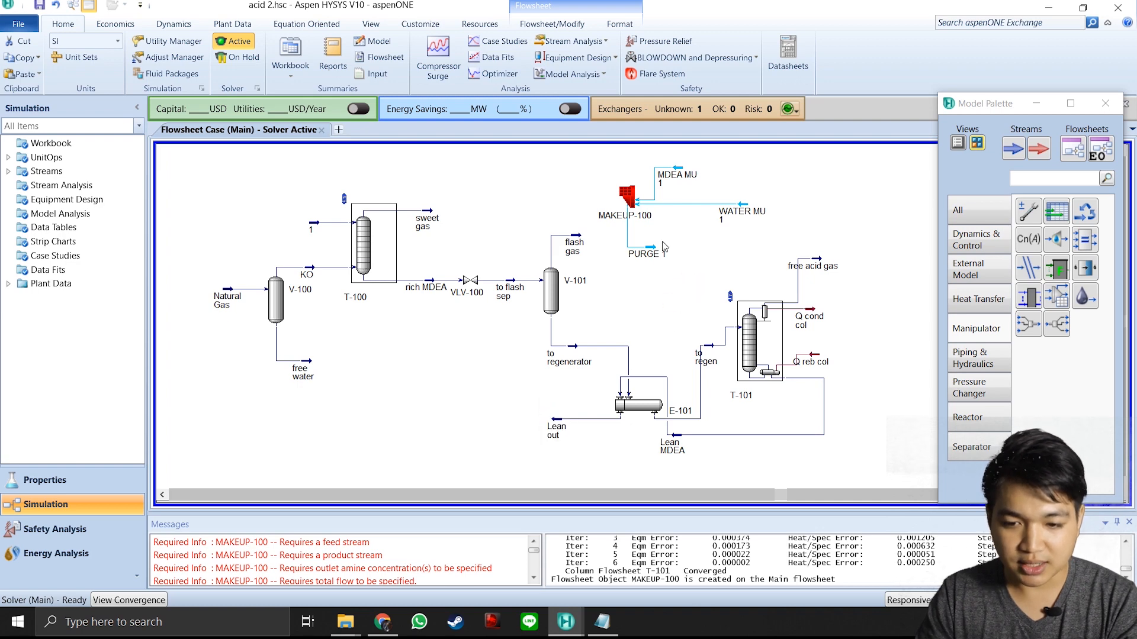
Connect Lean out to MAKEUP-100 as its inlet amine stream.
click(627, 198)
double_click(627, 198)
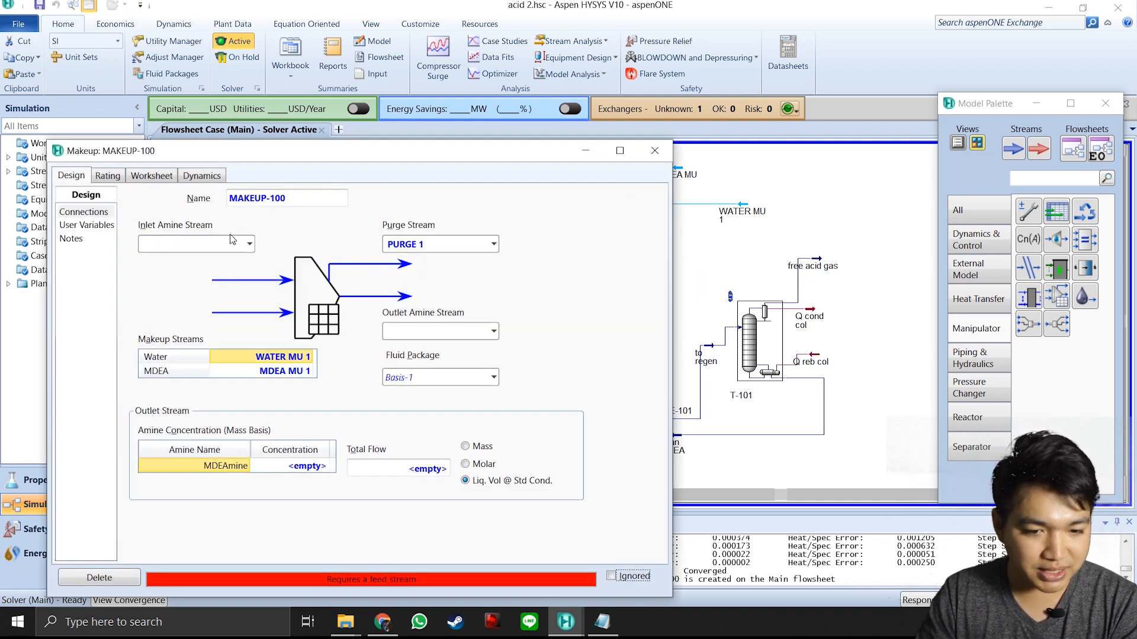
click(250, 245)
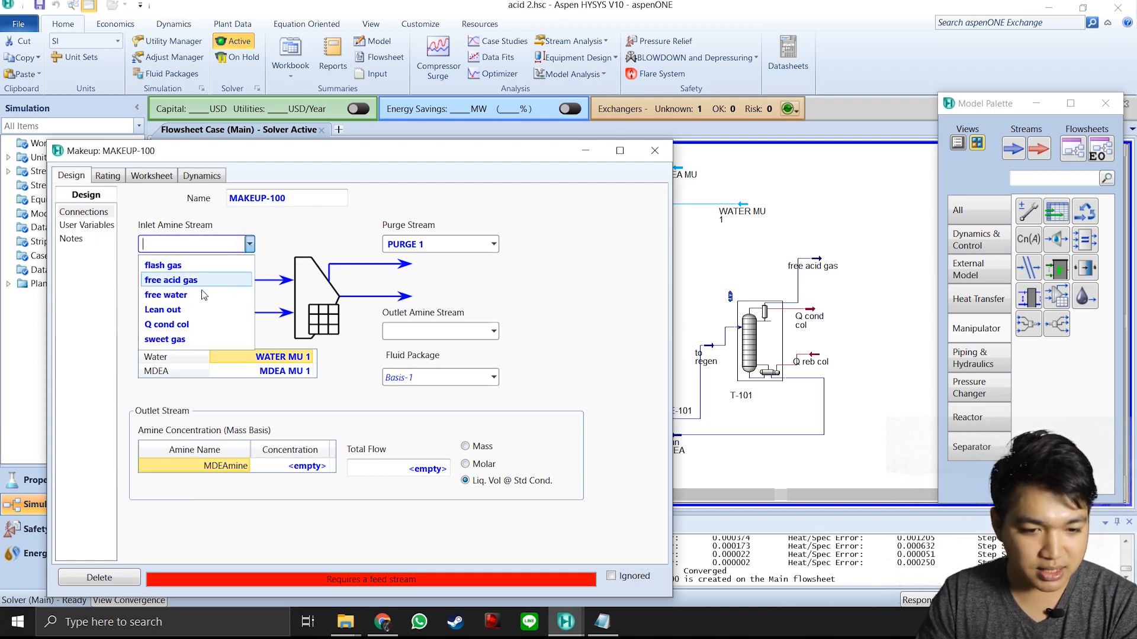
click(188, 309)
click(298, 238)
drag(365, 153, 513, 126)
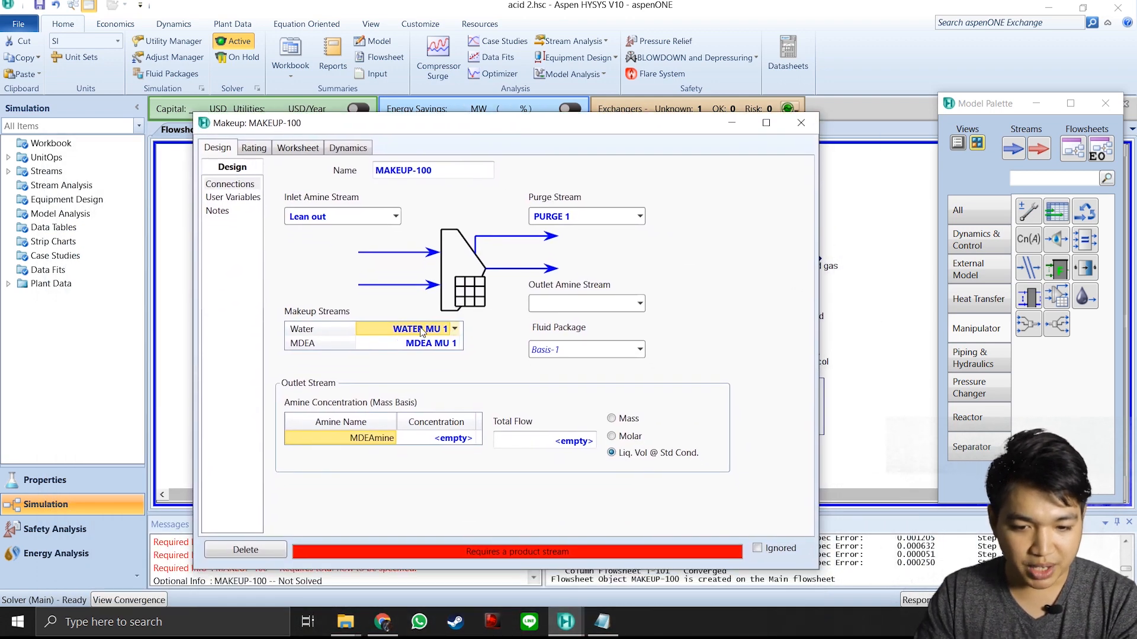
Set MAKEUP-100's outlet MDEAmine concentration to 20 % and put its total flow on a mass basis.
click(305, 332)
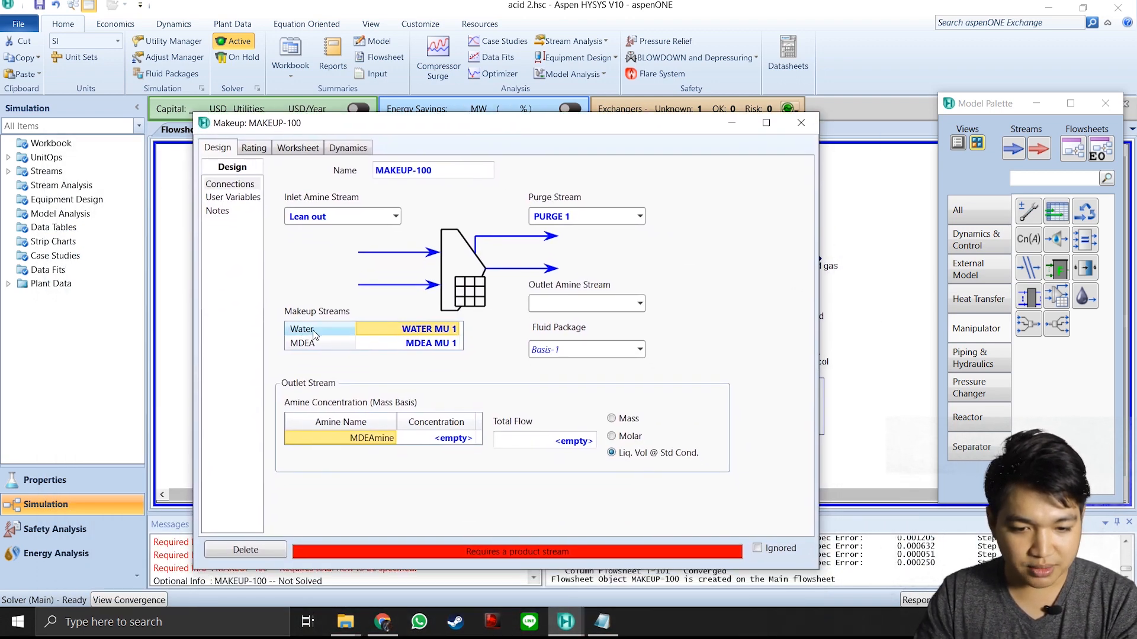
click(454, 329)
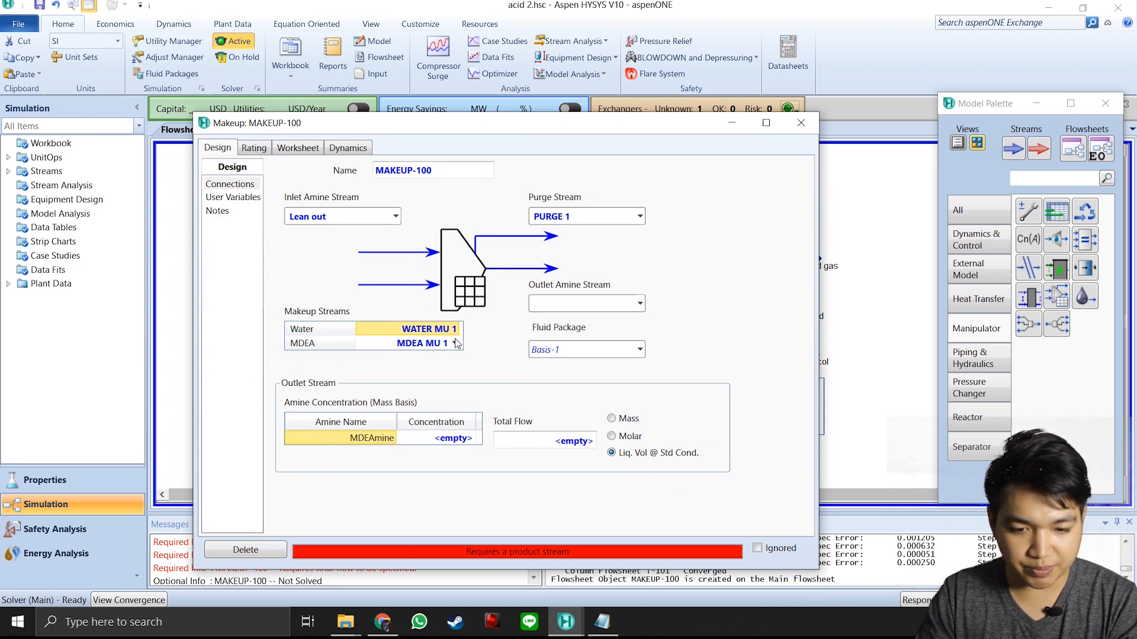
click(441, 439)
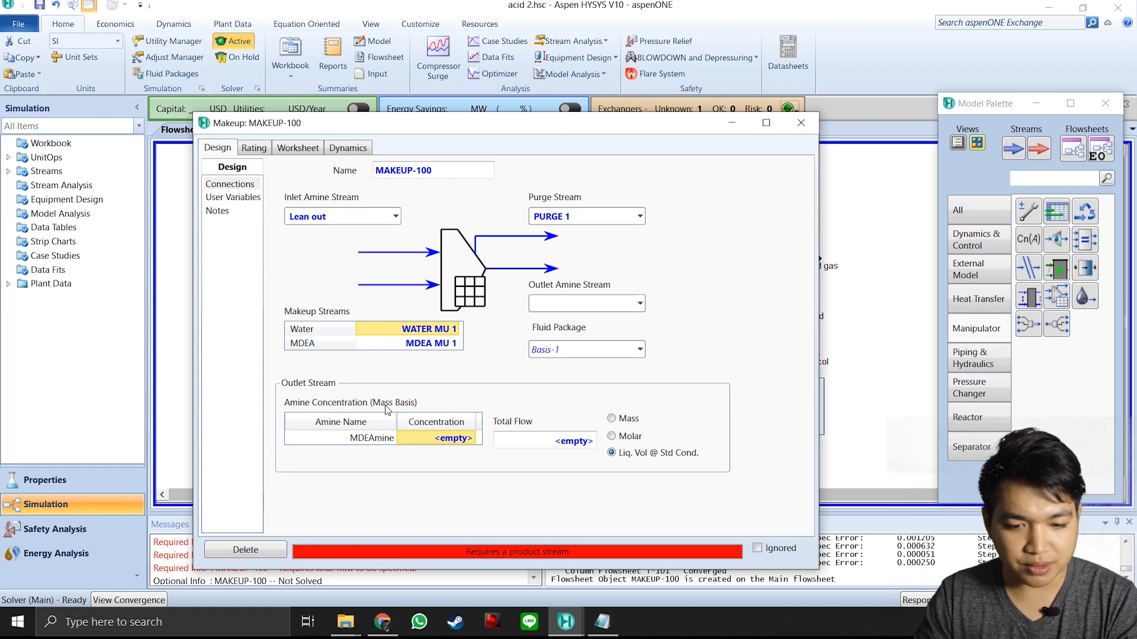
double_click(448, 439)
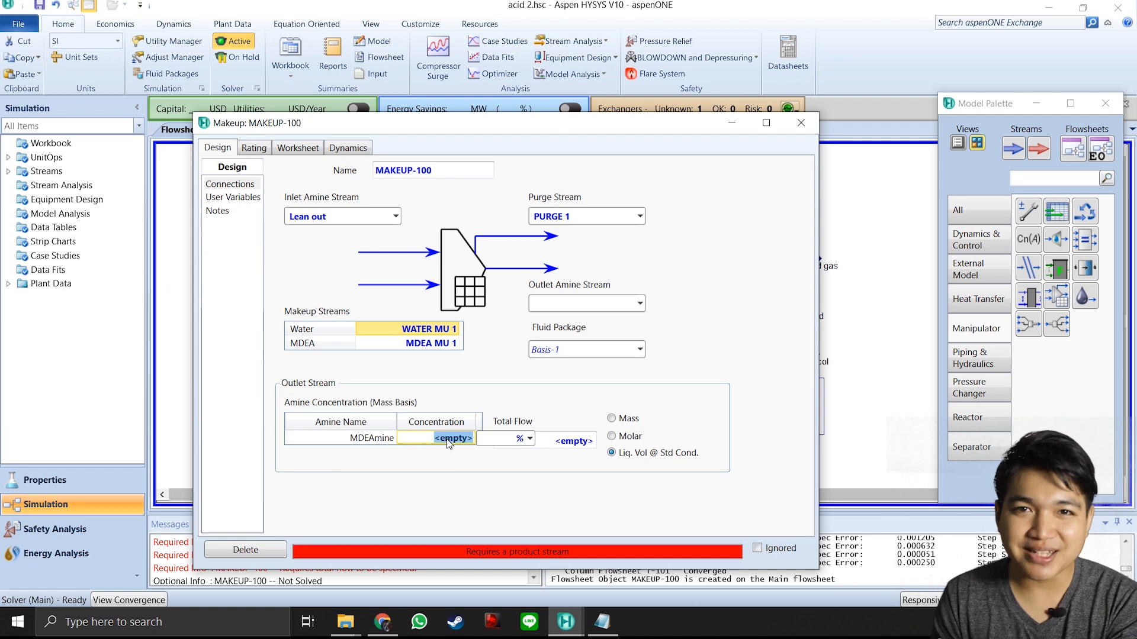
text(20)
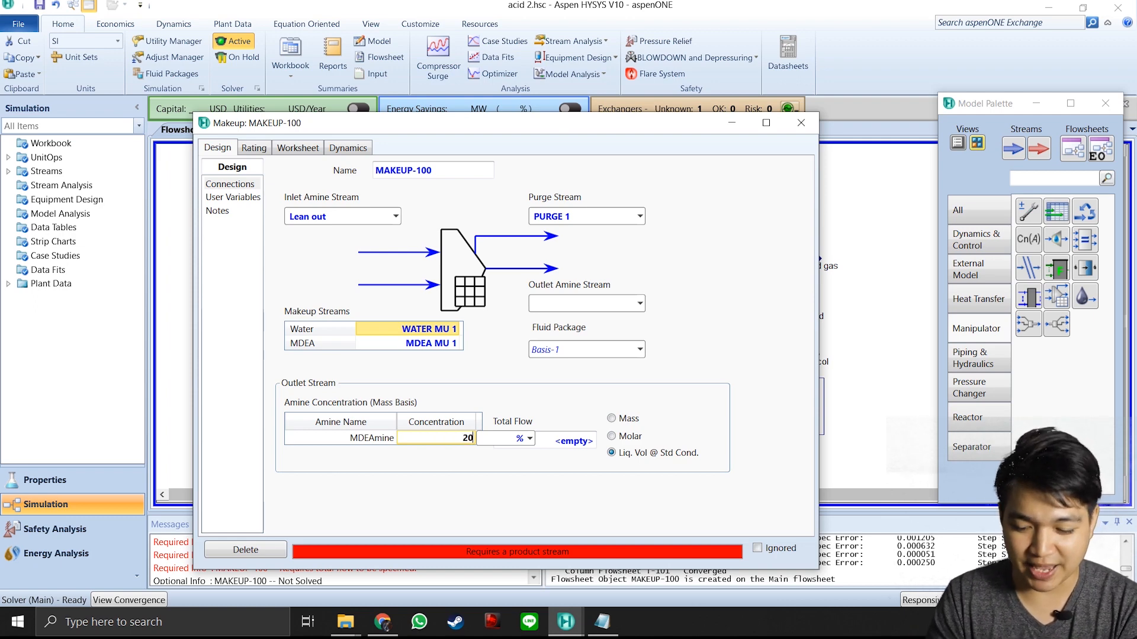
key(Return)
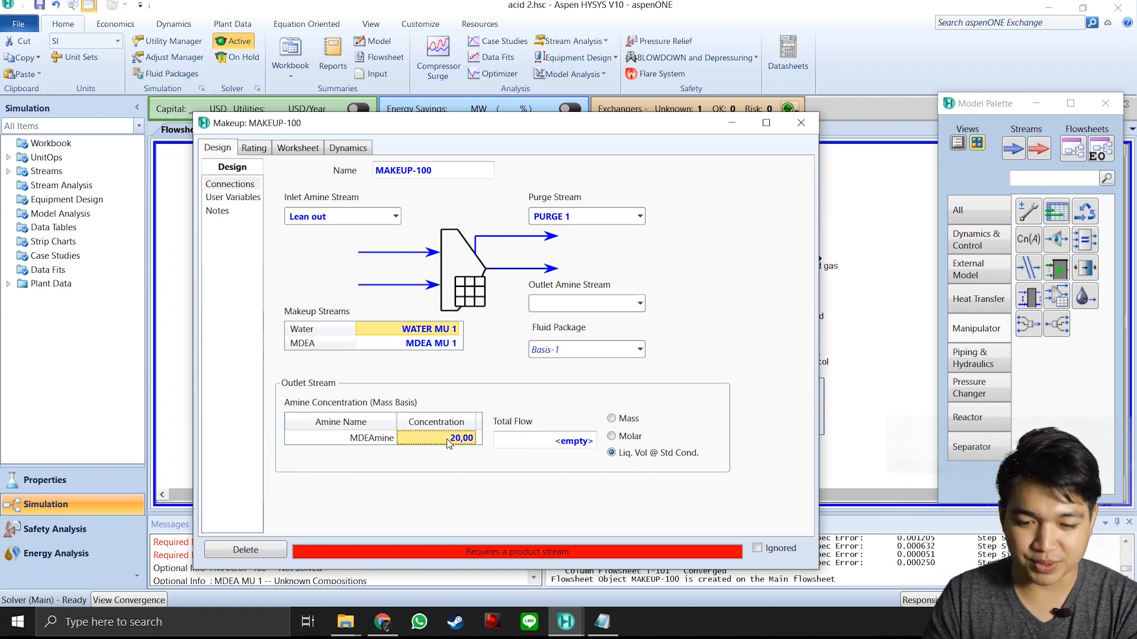
click(611, 418)
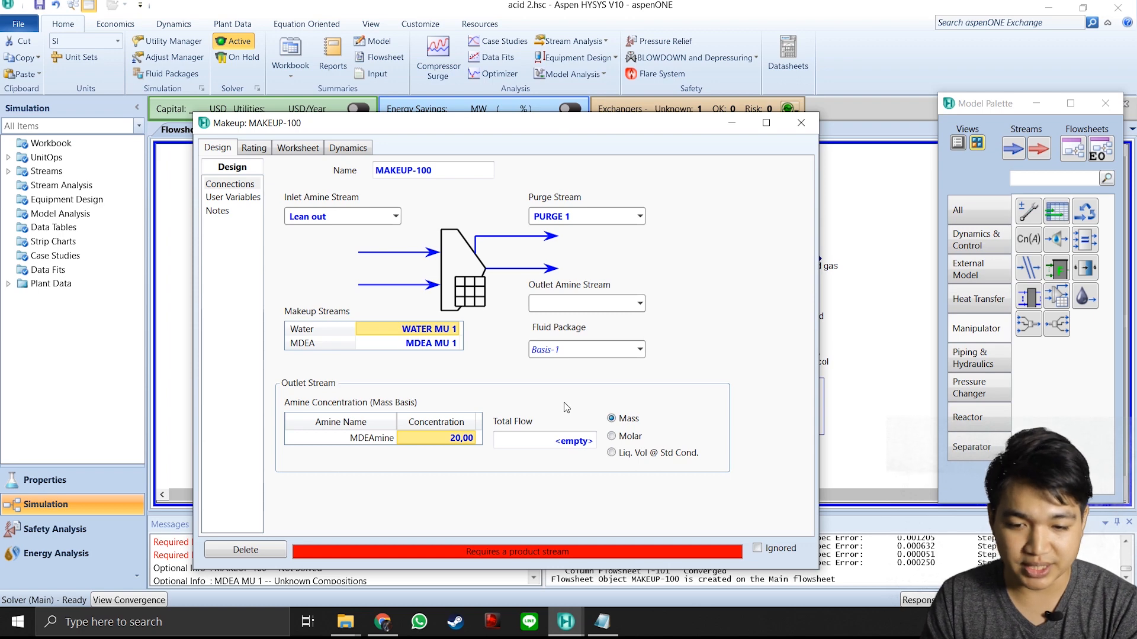
Create a stream named "lean to pump" as MAKEUP-100's outlet amine stream.
drag(613, 127, 616, 78)
click(570, 262)
text(lean to)
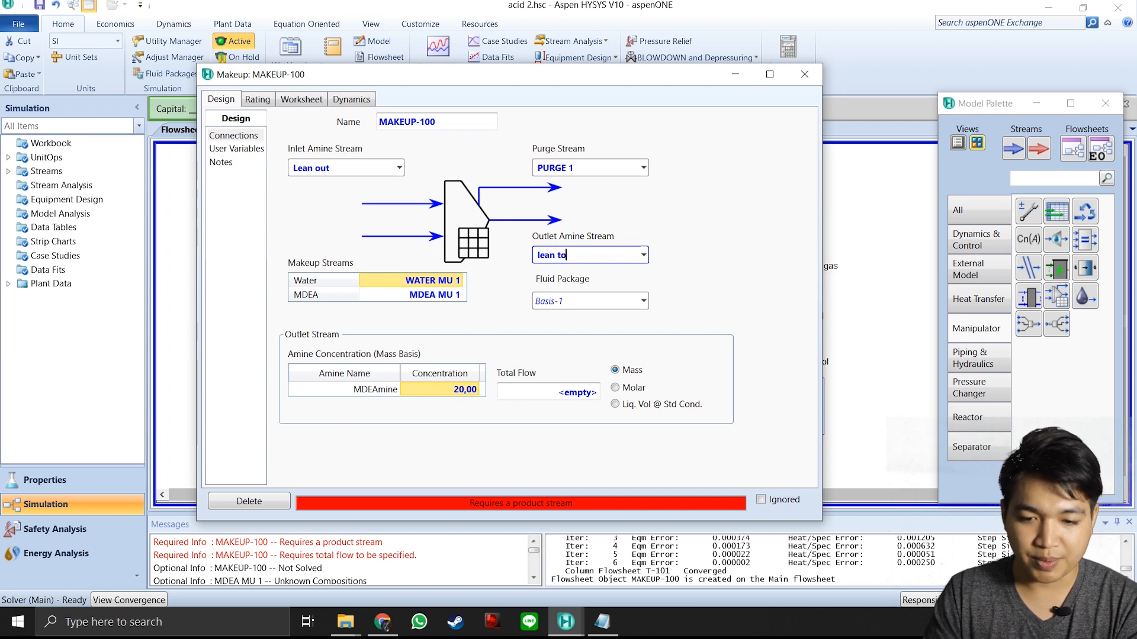
key(Return)
click(598, 255)
text(pump)
key(Return)
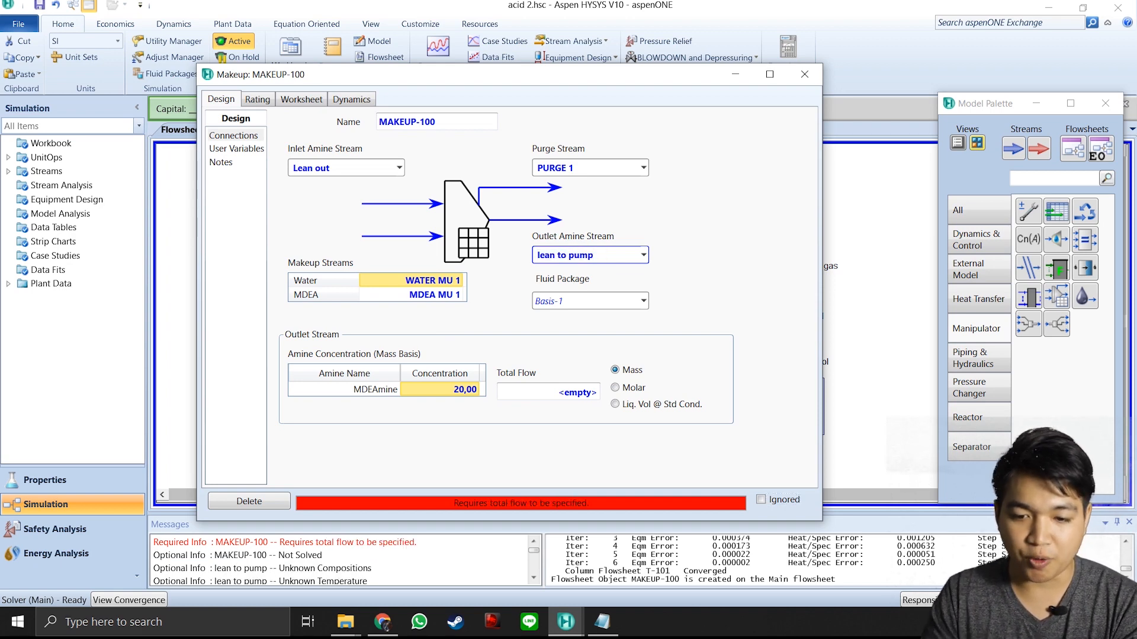
drag(576, 75, 620, 87)
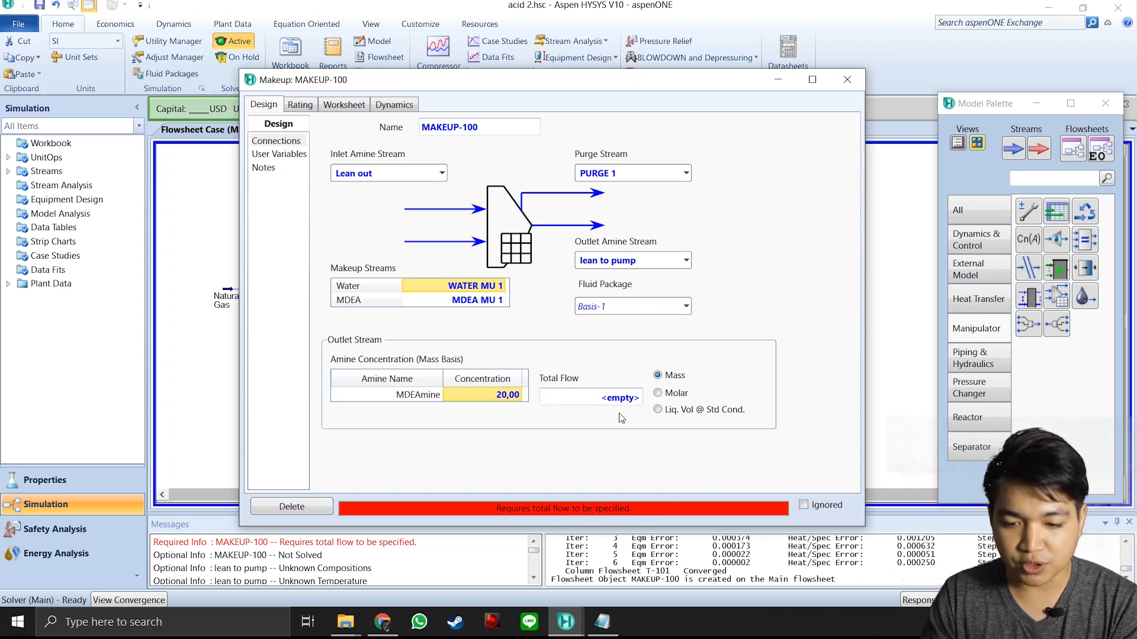
Review the make up flow instruction in the Notepad notes and check the mass flow of absorber T-100's inlet stream 1.
click(602, 621)
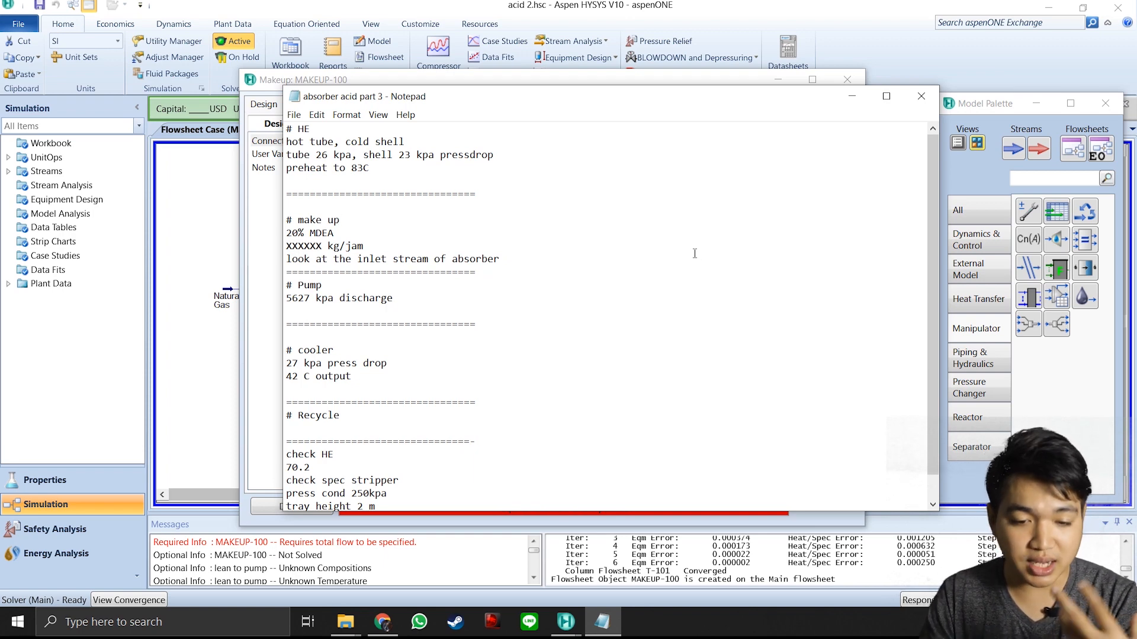
drag(372, 248, 292, 247)
drag(541, 261, 321, 259)
click(853, 102)
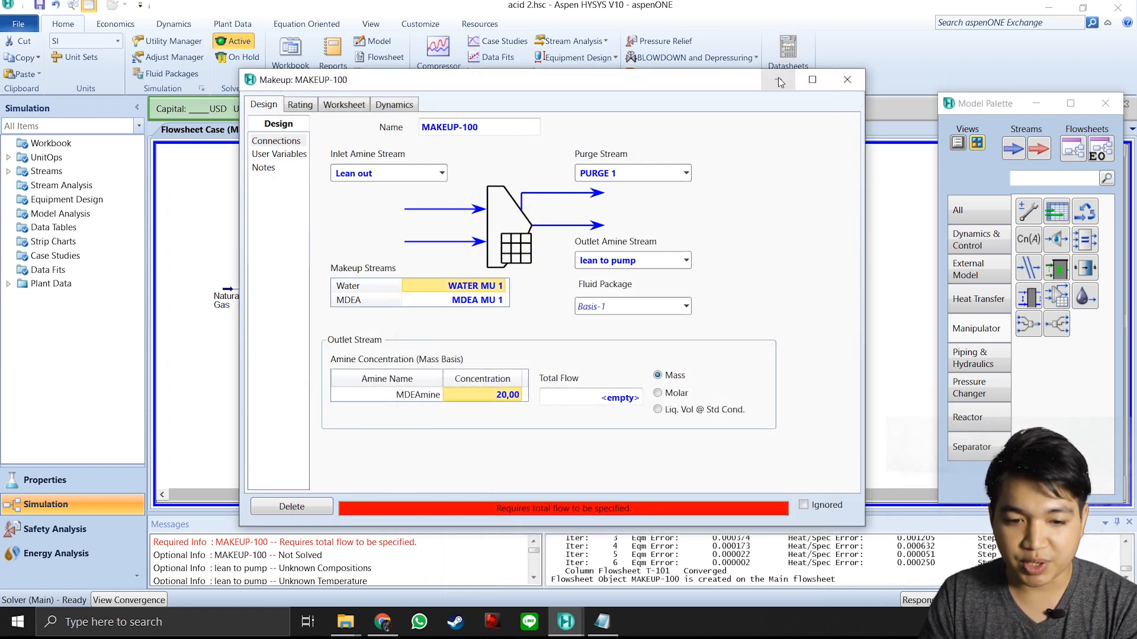
click(778, 80)
click(234, 233)
double_click(315, 223)
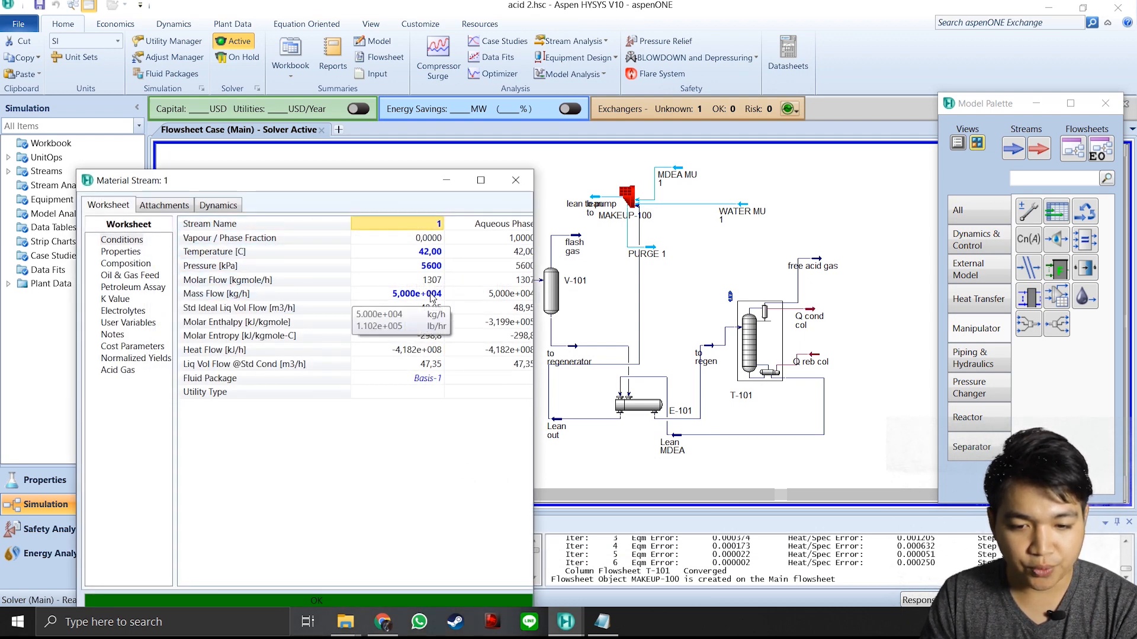
click(446, 180)
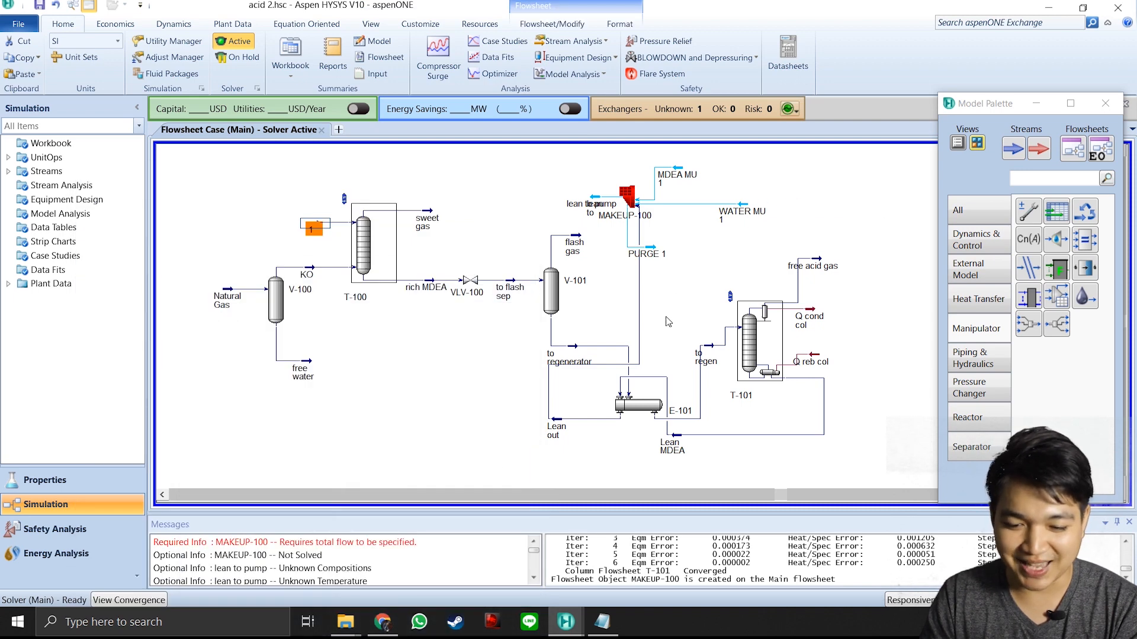
Recheck the make up notes and set MAKEUP-100's total mass flow to 50000 kg/h.
click(602, 622)
click(613, 254)
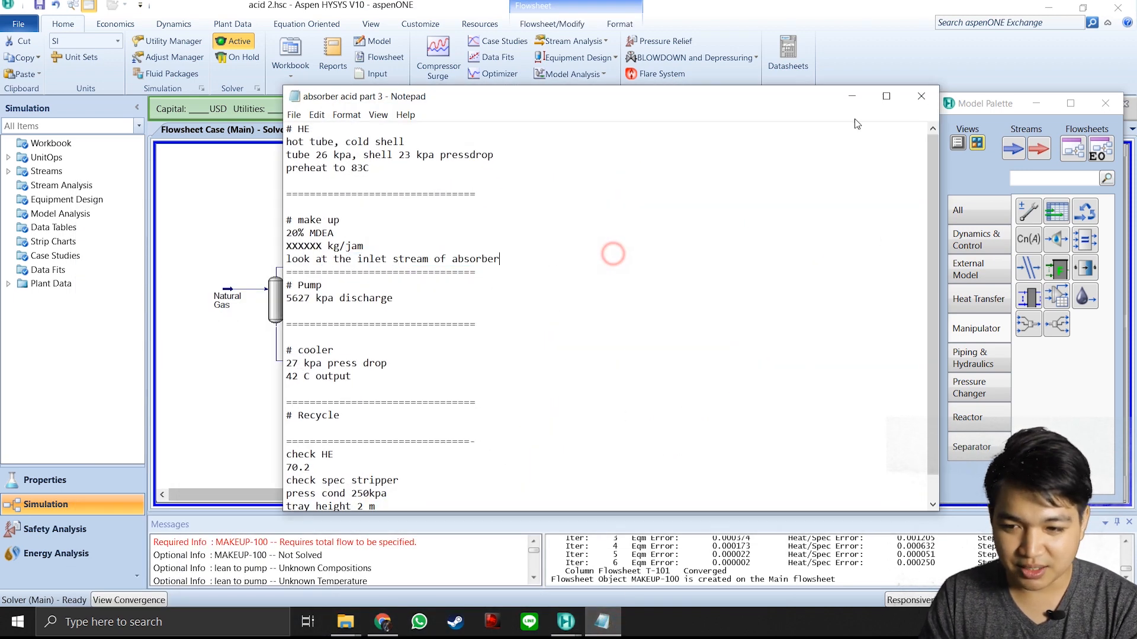
click(851, 96)
double_click(619, 199)
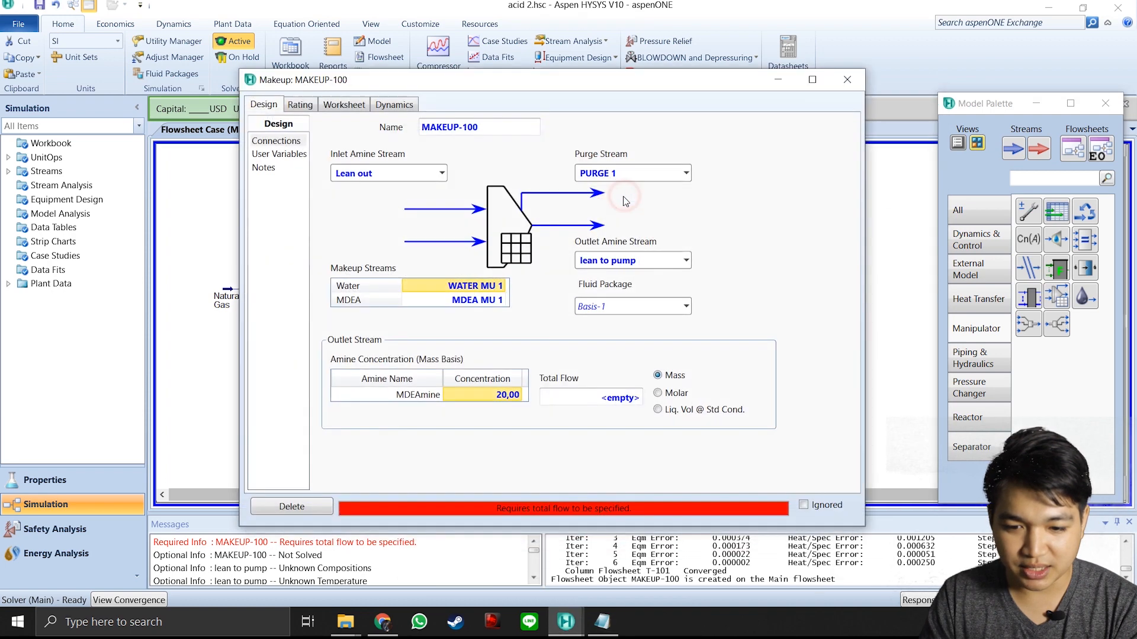
click(608, 402)
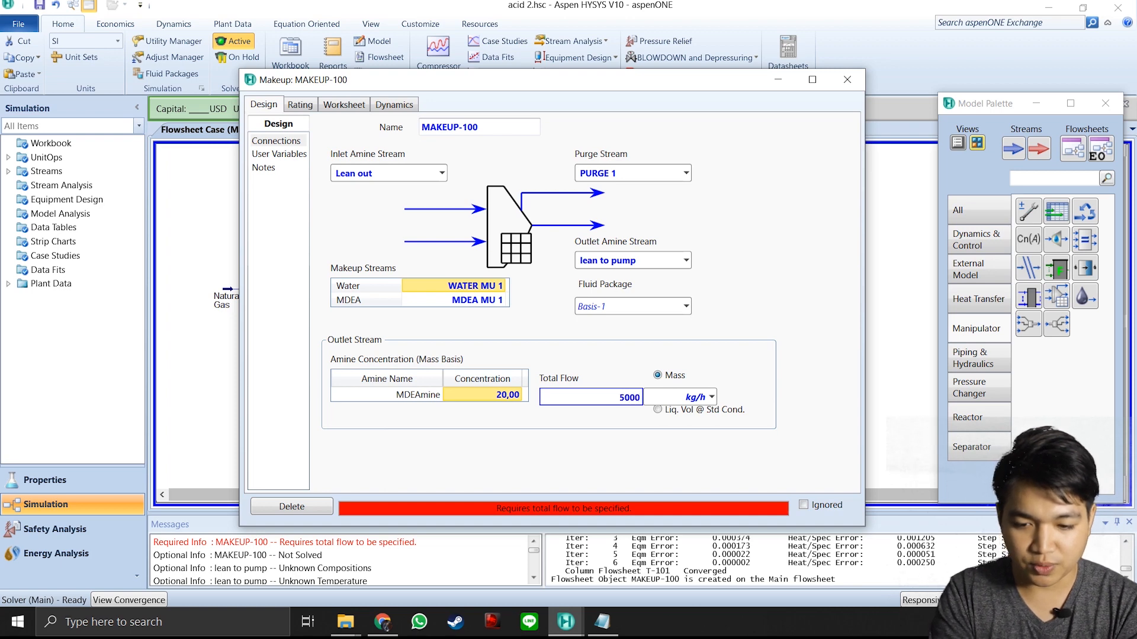
click(722, 325)
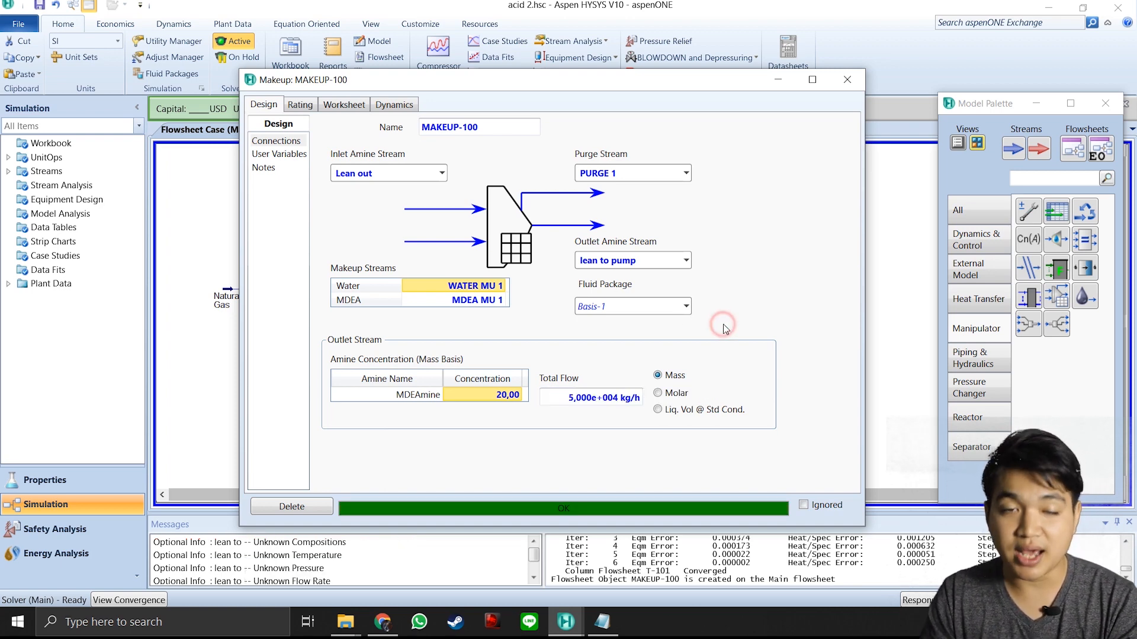
click(844, 81)
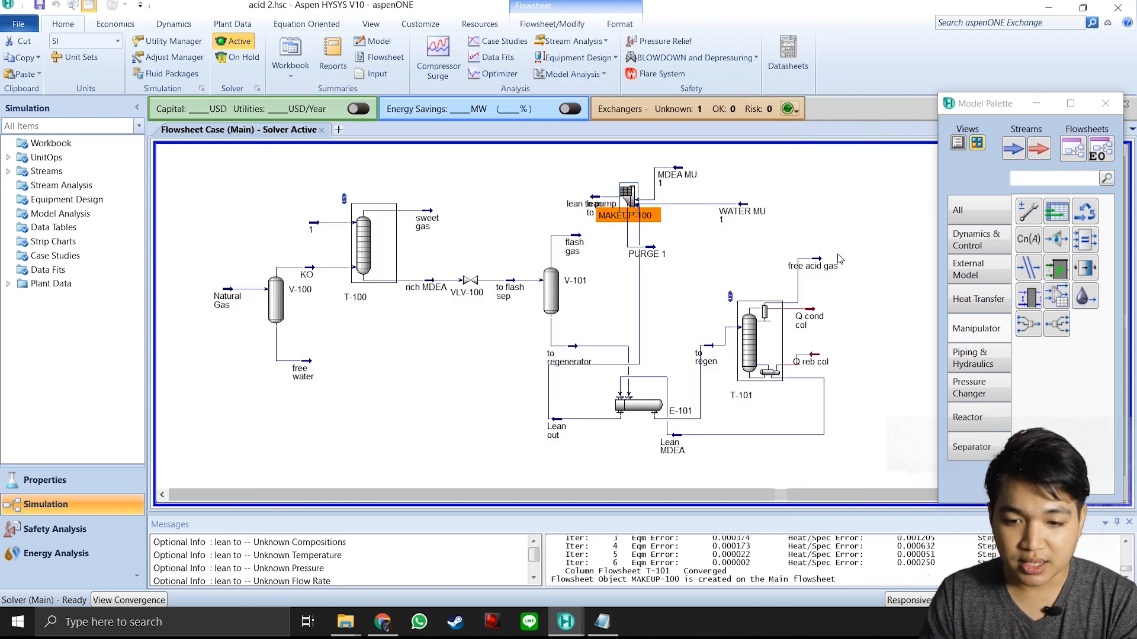
Delete the stray "lean to" stream and lay out lean to pump farther from MAKEUP-100 on a straight line.
click(582, 197)
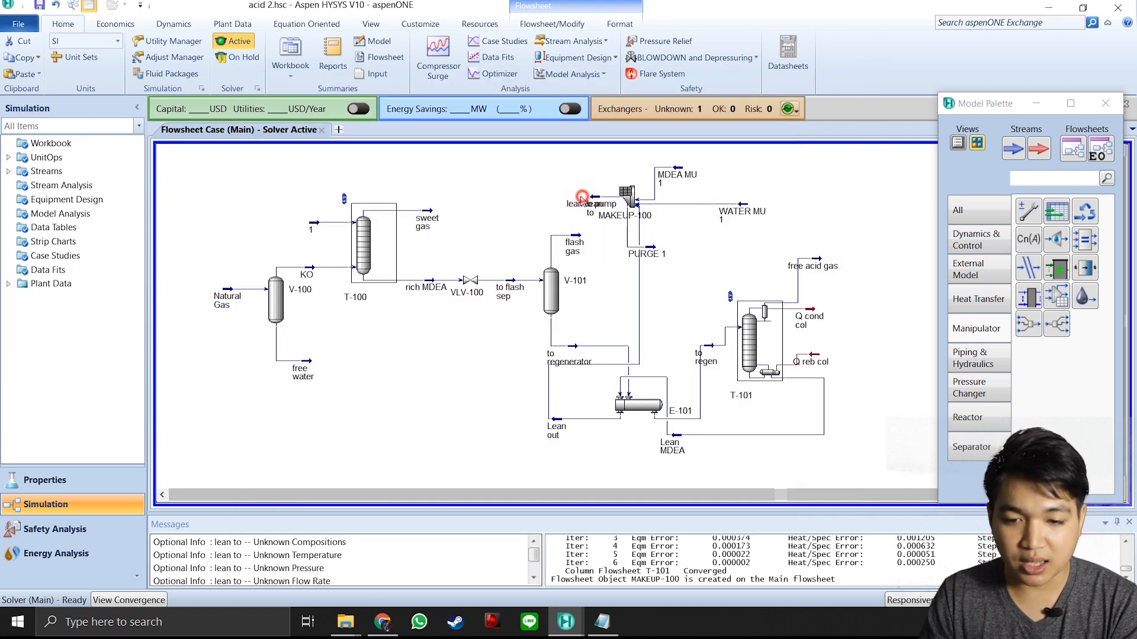
drag(576, 204, 505, 211)
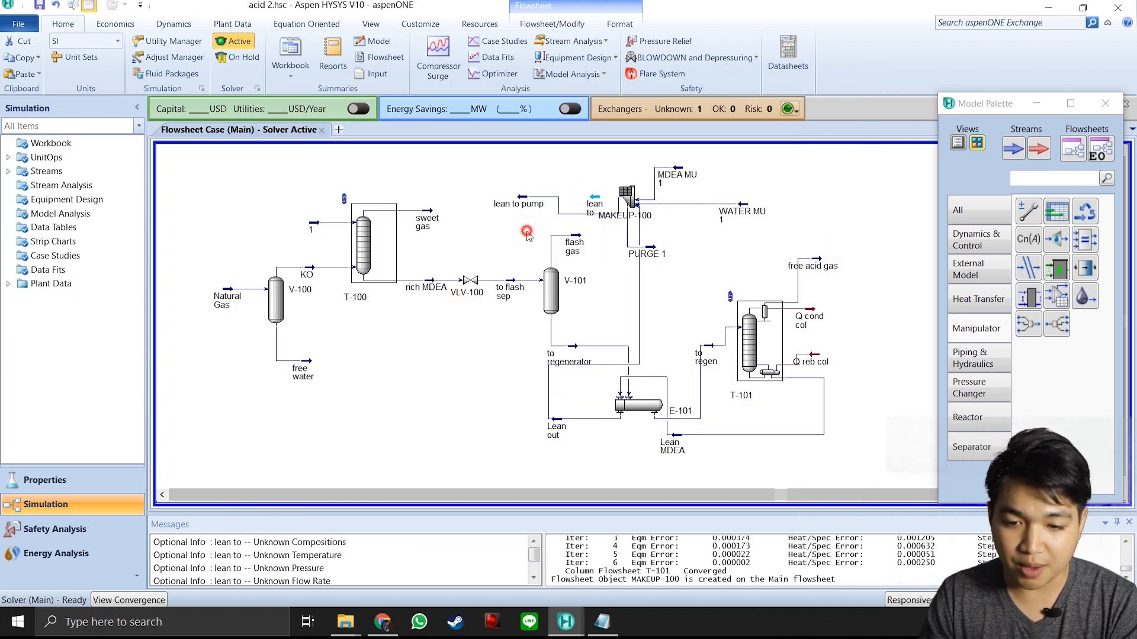
key(Delete)
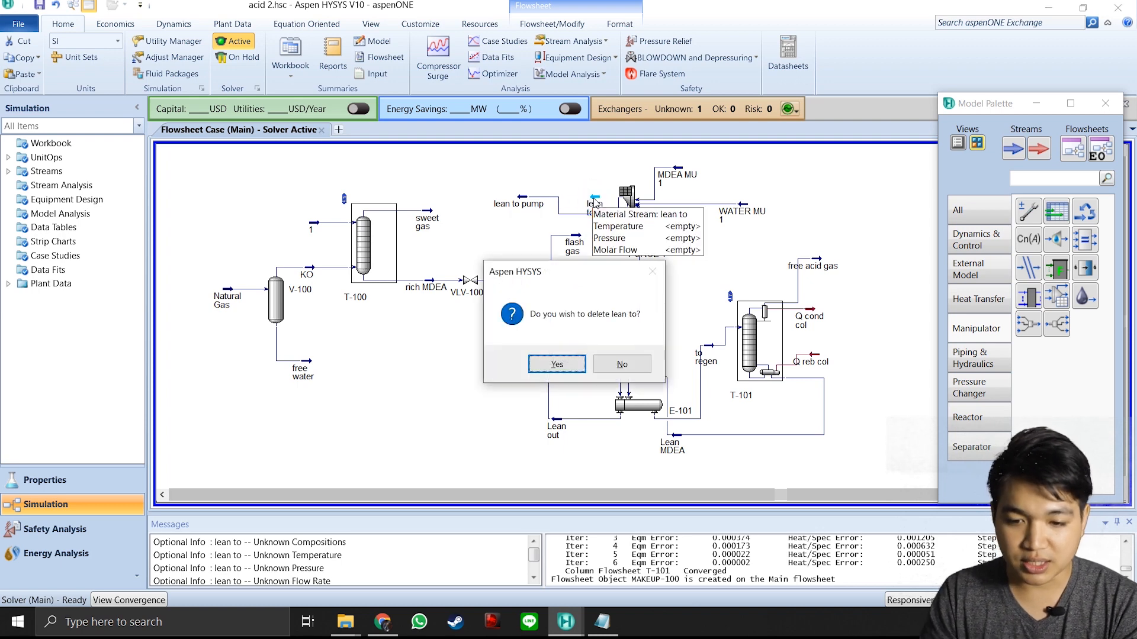
click(543, 363)
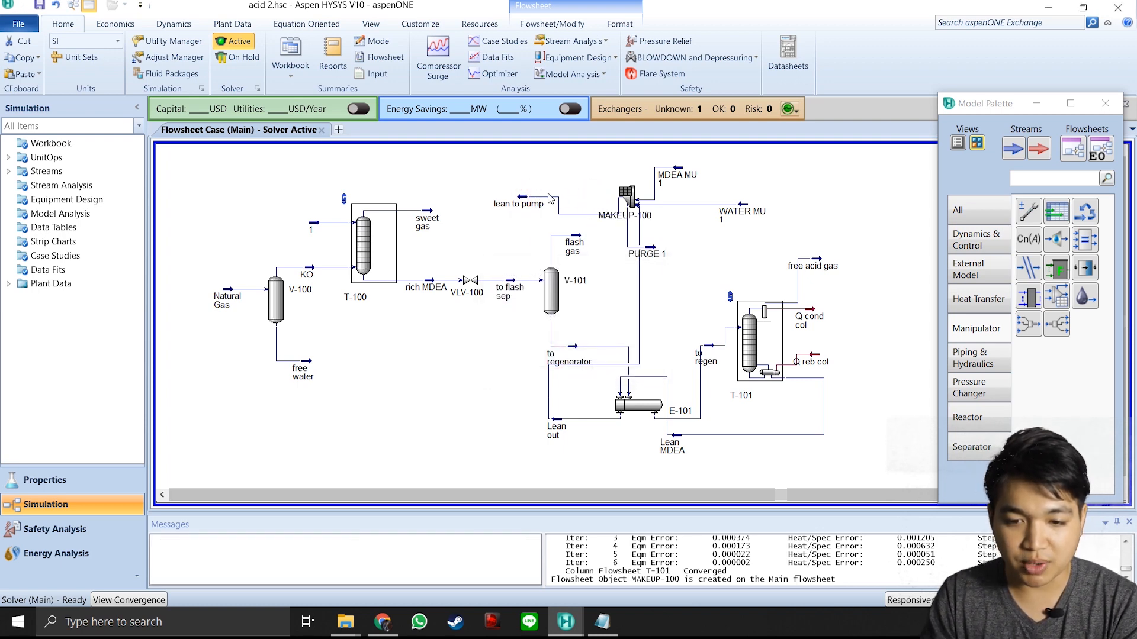
drag(584, 213, 585, 199)
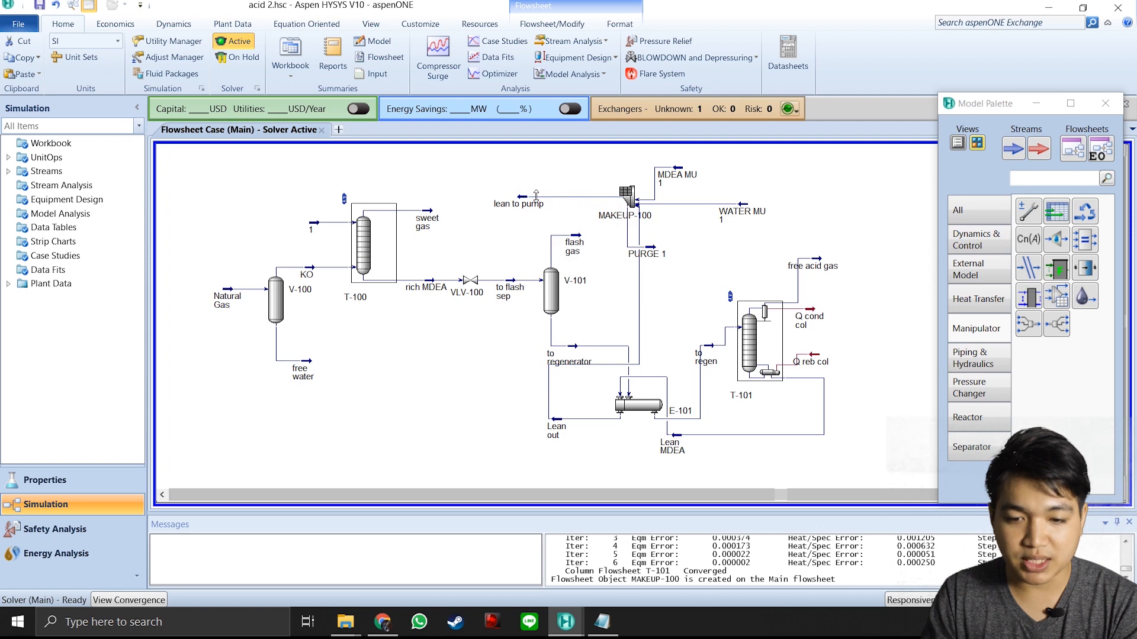
Examine the composition of the lean to pump stream on a mass flow basis.
double_click(520, 201)
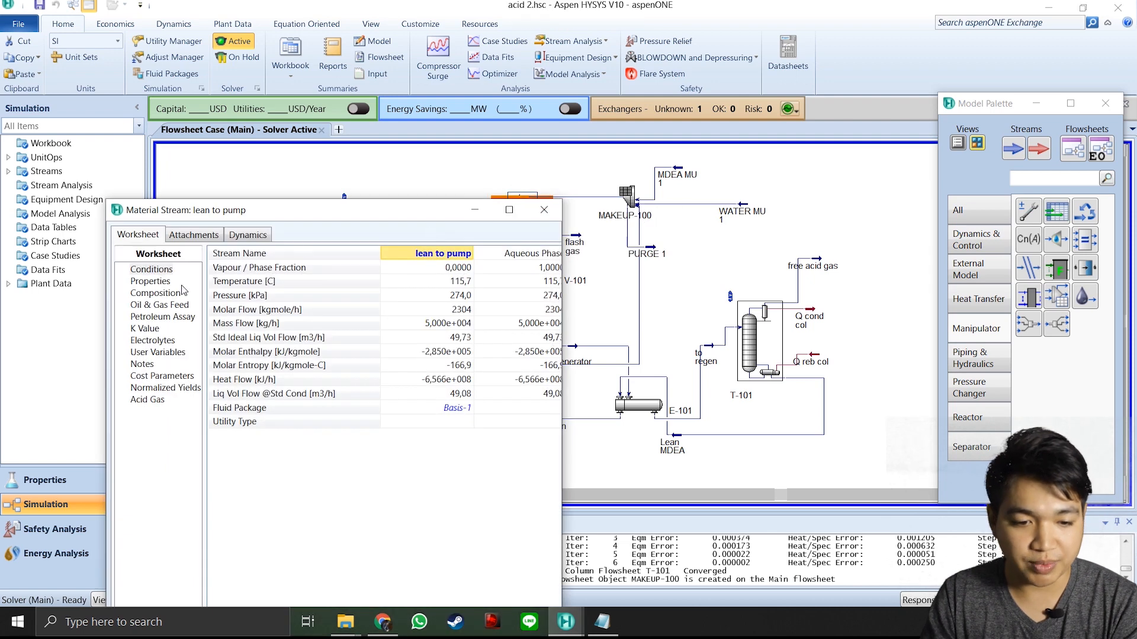
click(155, 293)
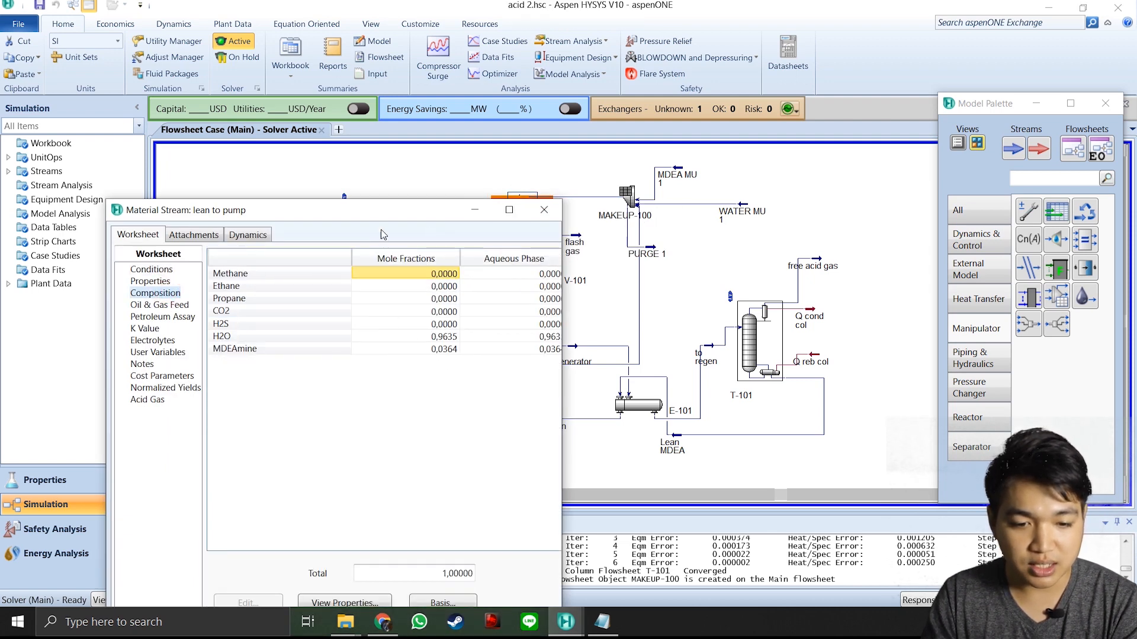
drag(372, 210, 424, 85)
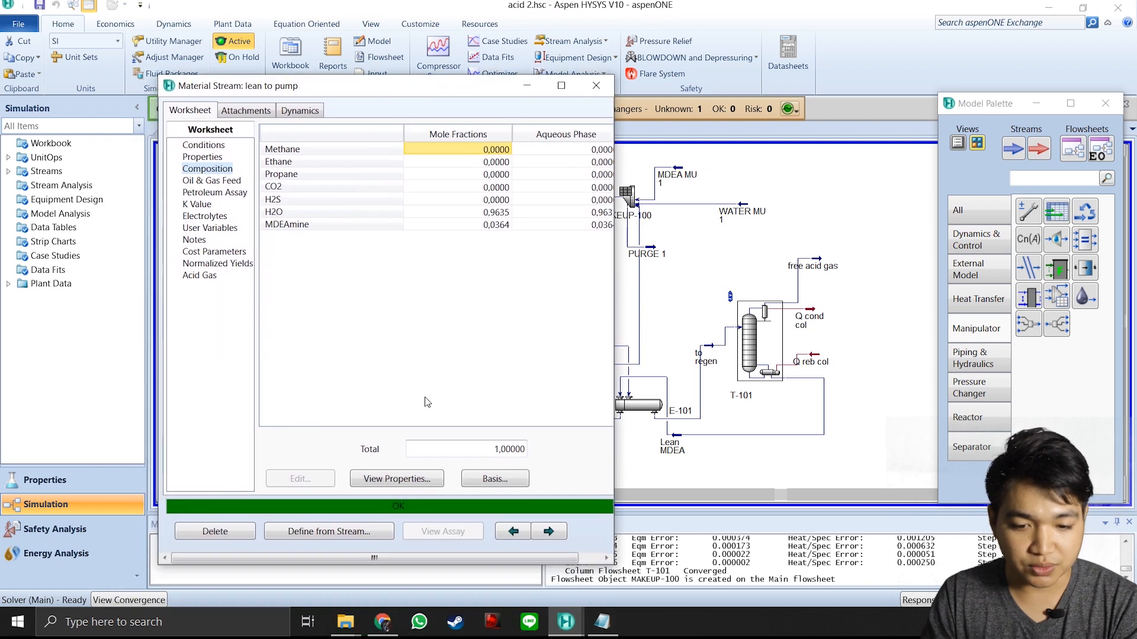
click(496, 480)
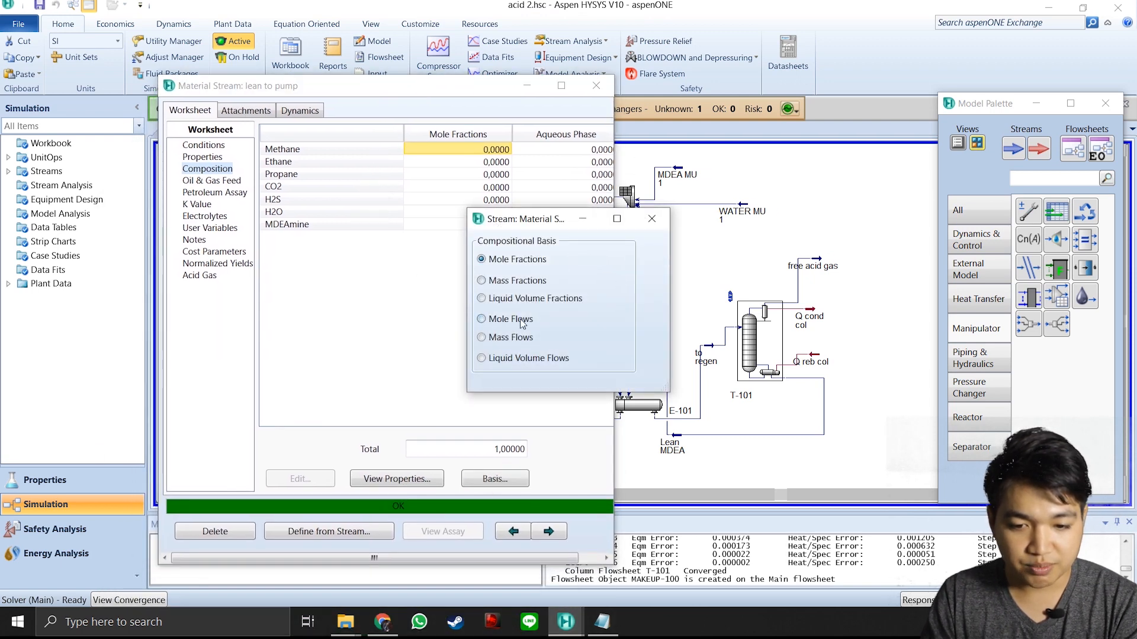
click(502, 339)
click(651, 219)
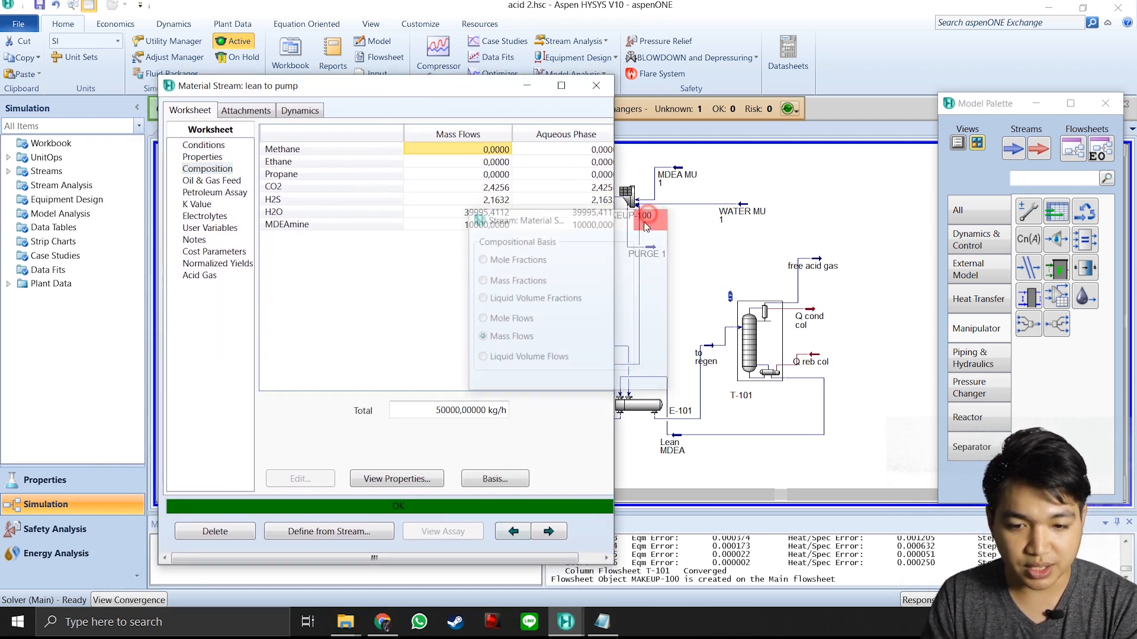
Examine the lean to pump composition in mass fractions and check the stream's total mass flow in its conditions.
click(494, 479)
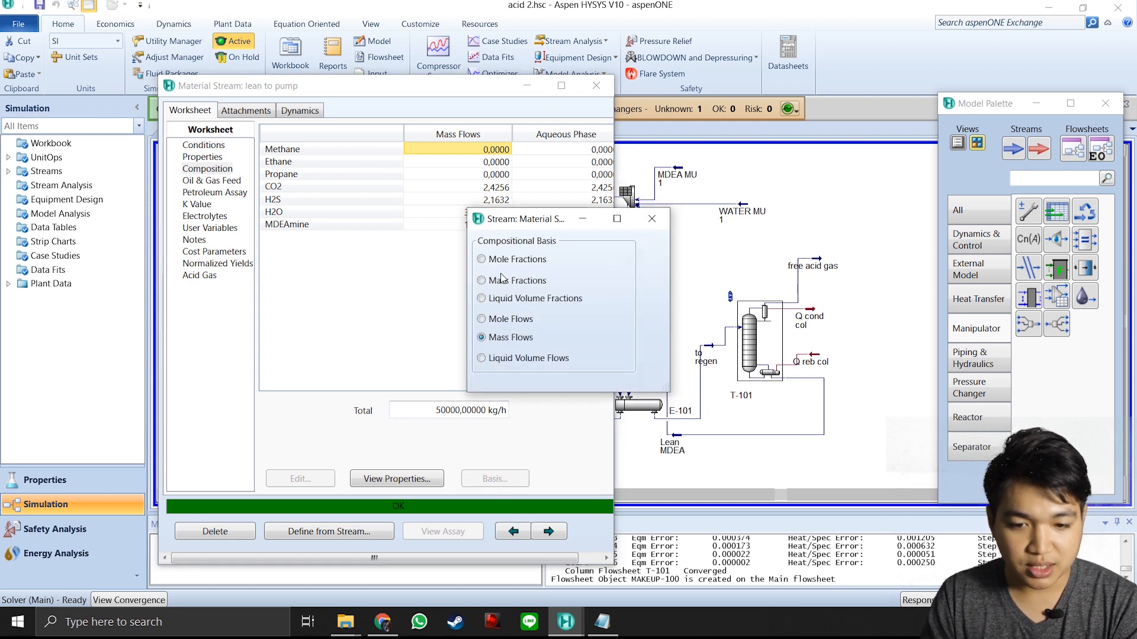
click(497, 283)
click(651, 218)
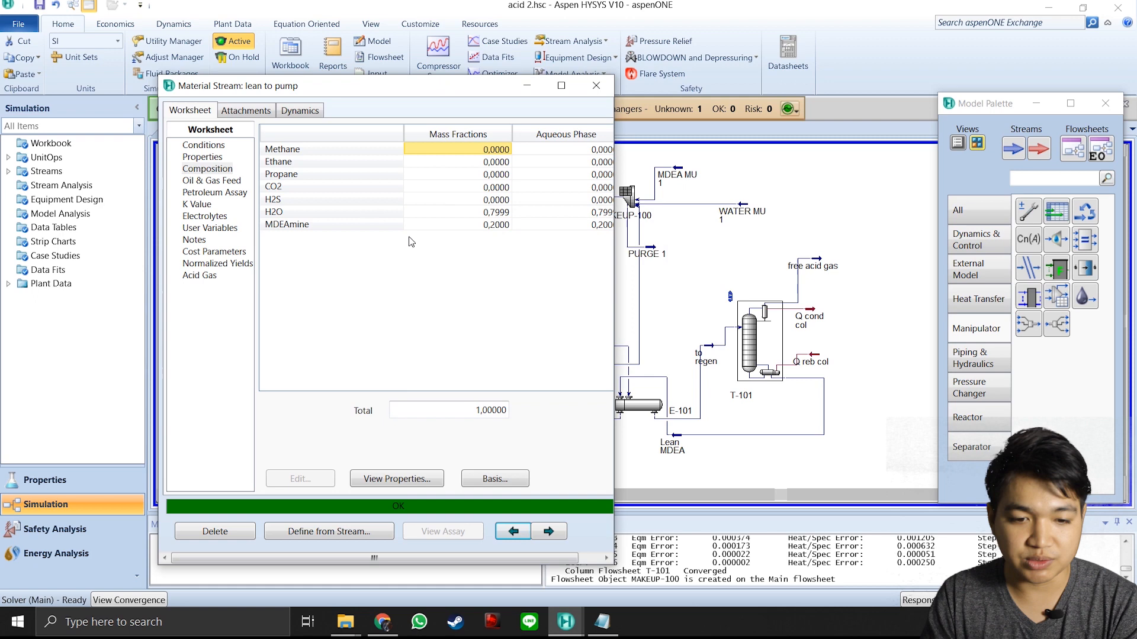
click(215, 145)
click(506, 200)
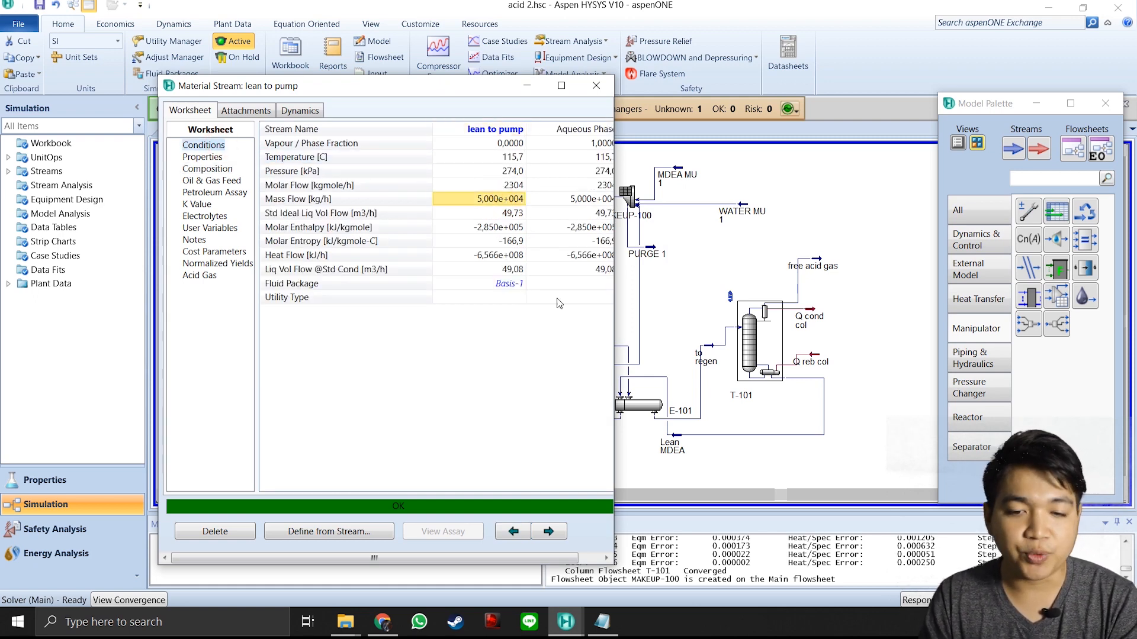
Close the lean to pump stream's properties and move the stream closer to MAKEUP-100 on the same straight line.
click(596, 85)
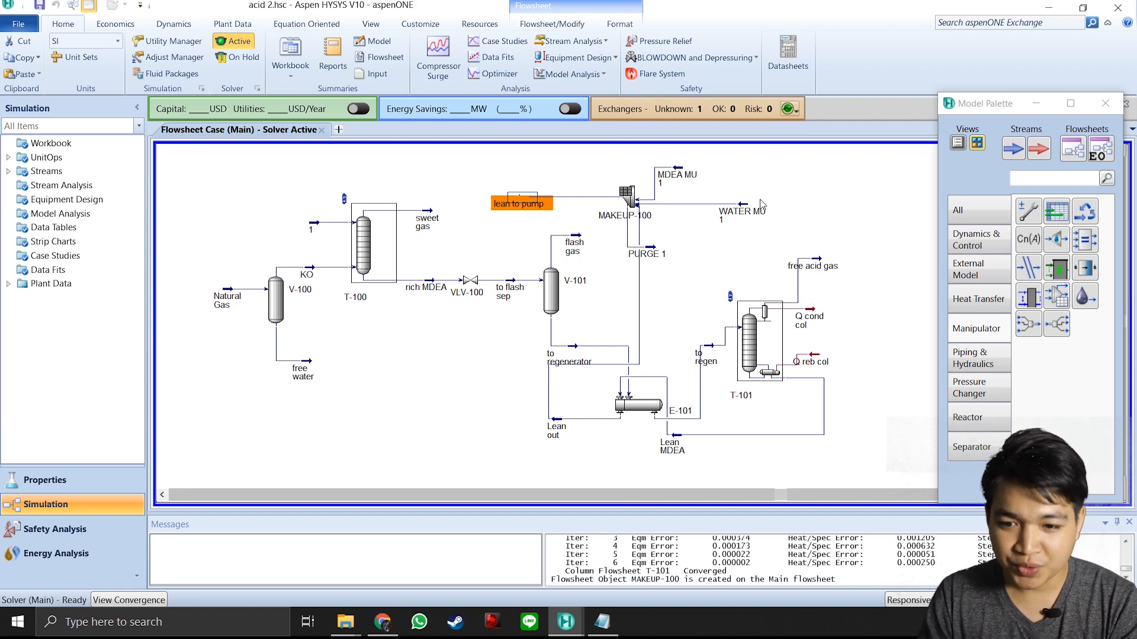
click(783, 161)
click(521, 197)
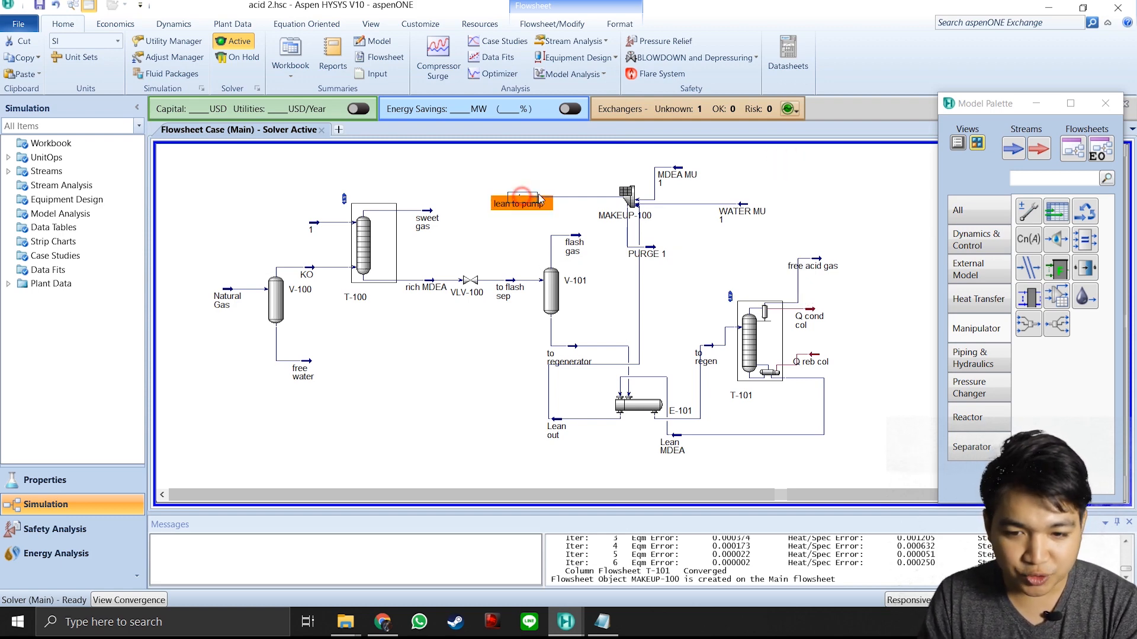
drag(535, 198, 579, 199)
click(747, 196)
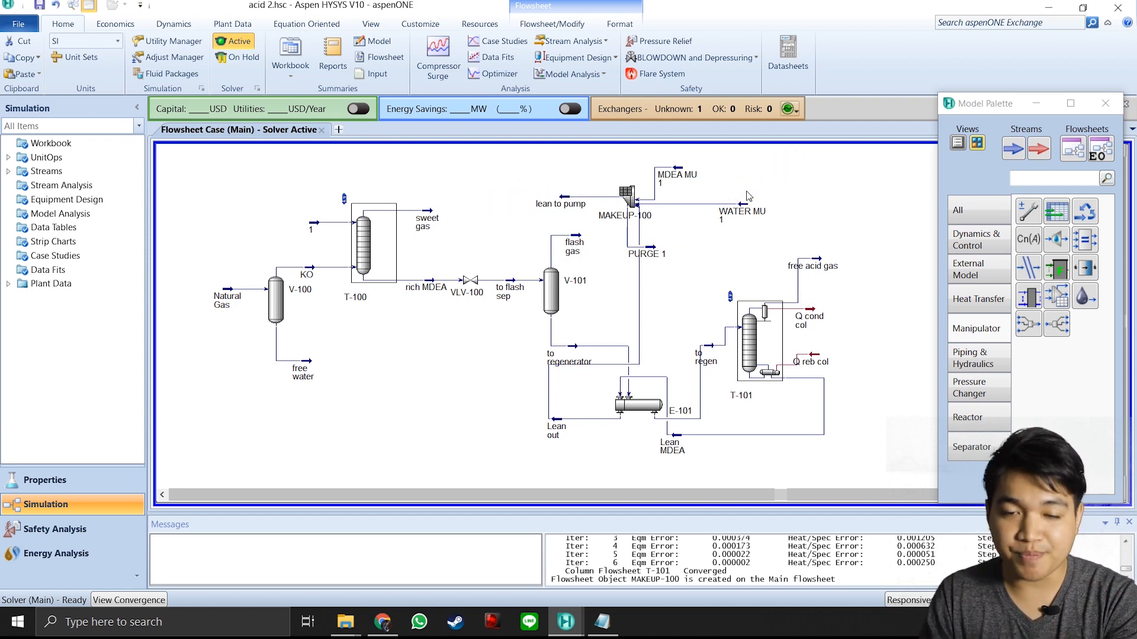
Check the pump section of the notes and place a pump beside the end of the lean to pump stream.
click(602, 621)
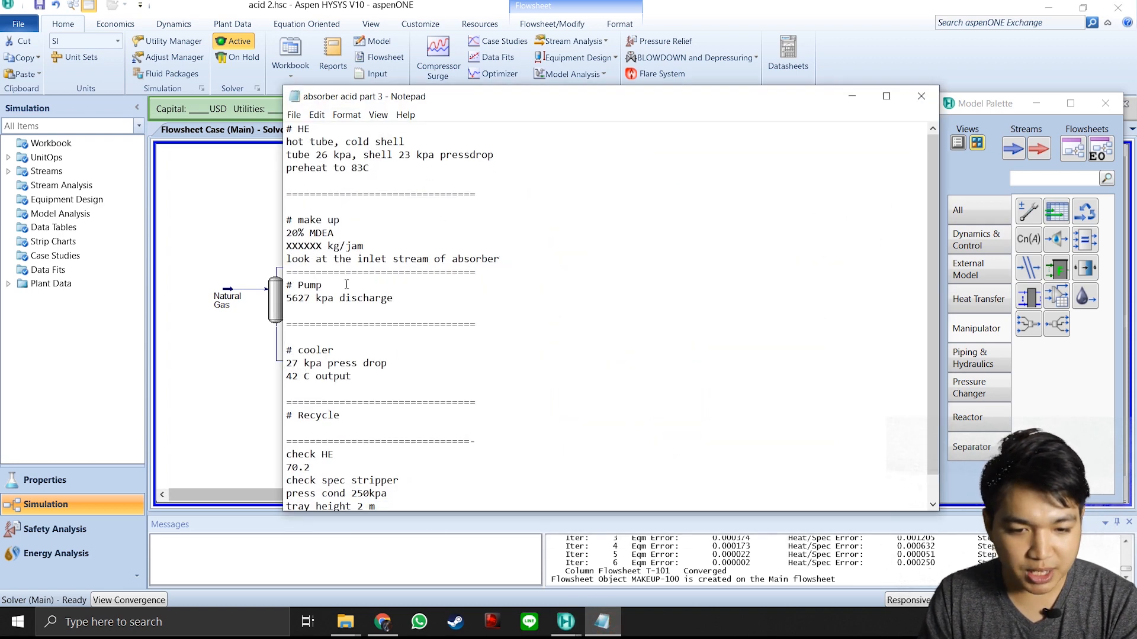
drag(408, 303, 302, 285)
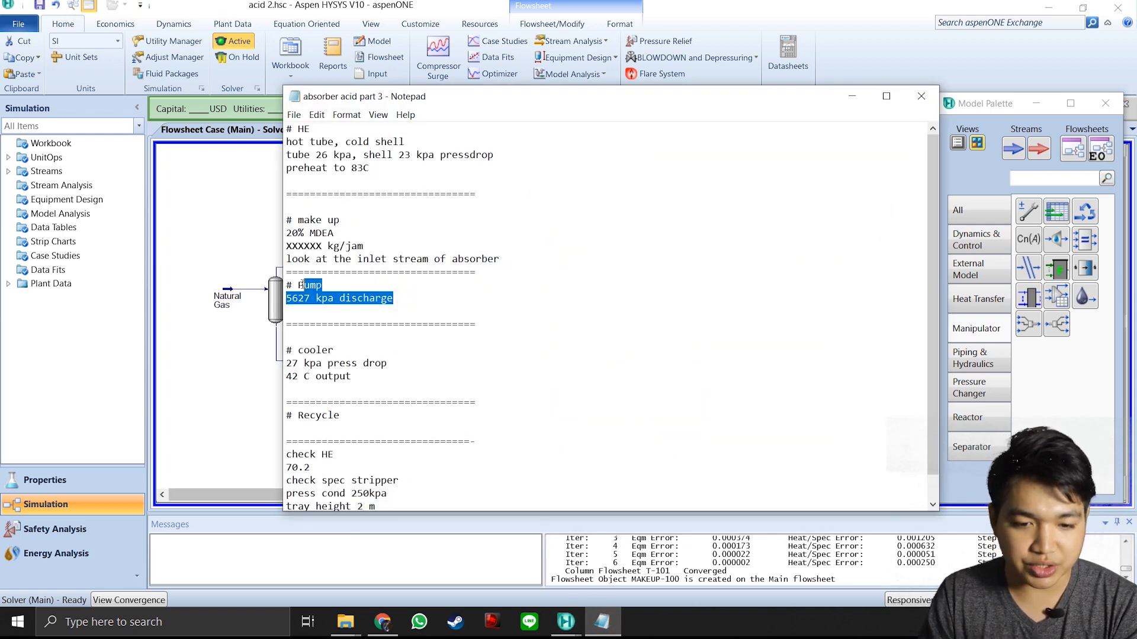
click(370, 284)
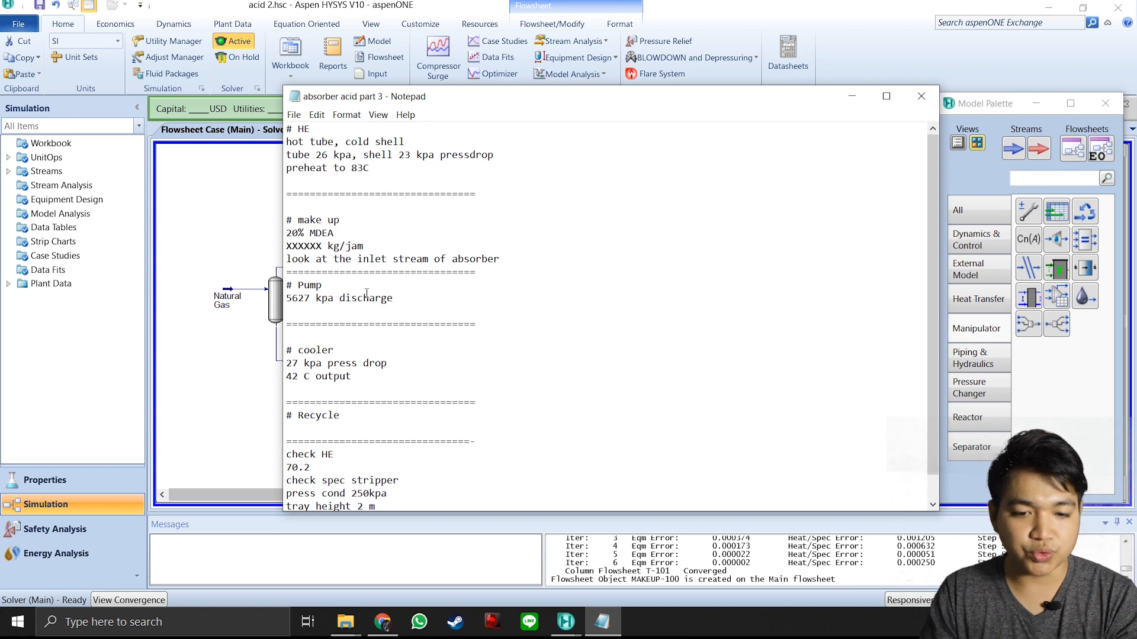
click(847, 96)
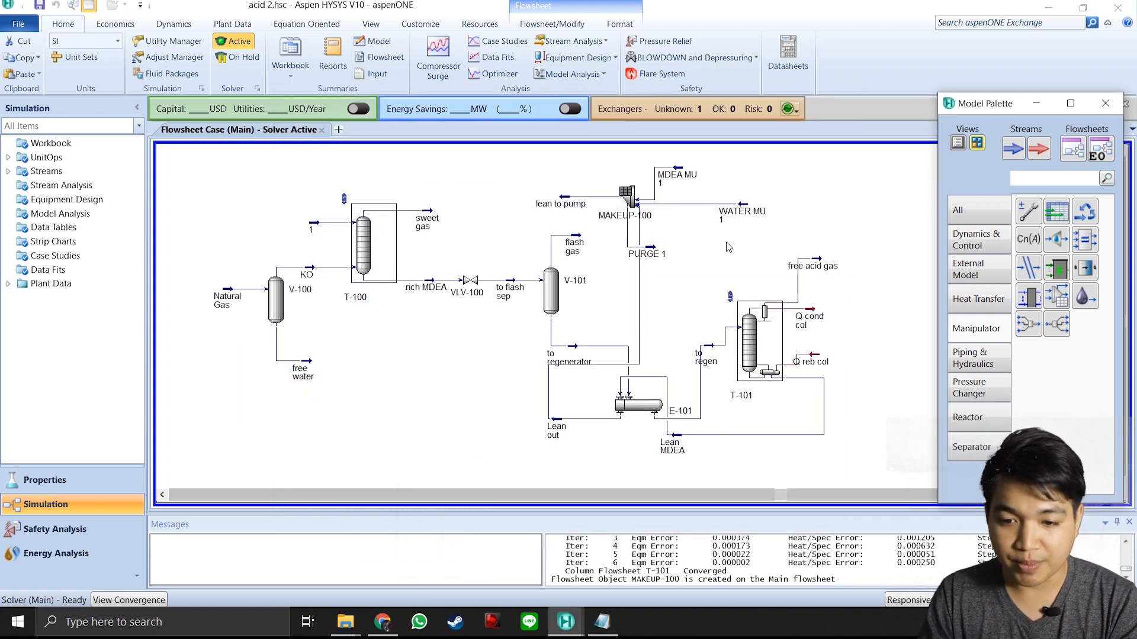
click(957, 212)
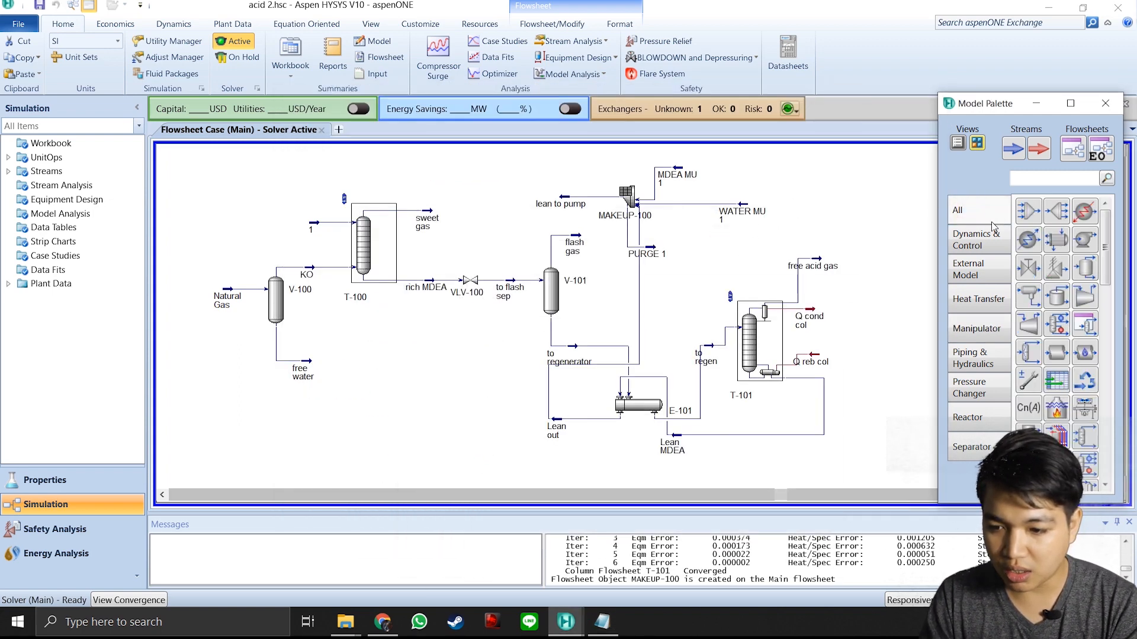
click(987, 383)
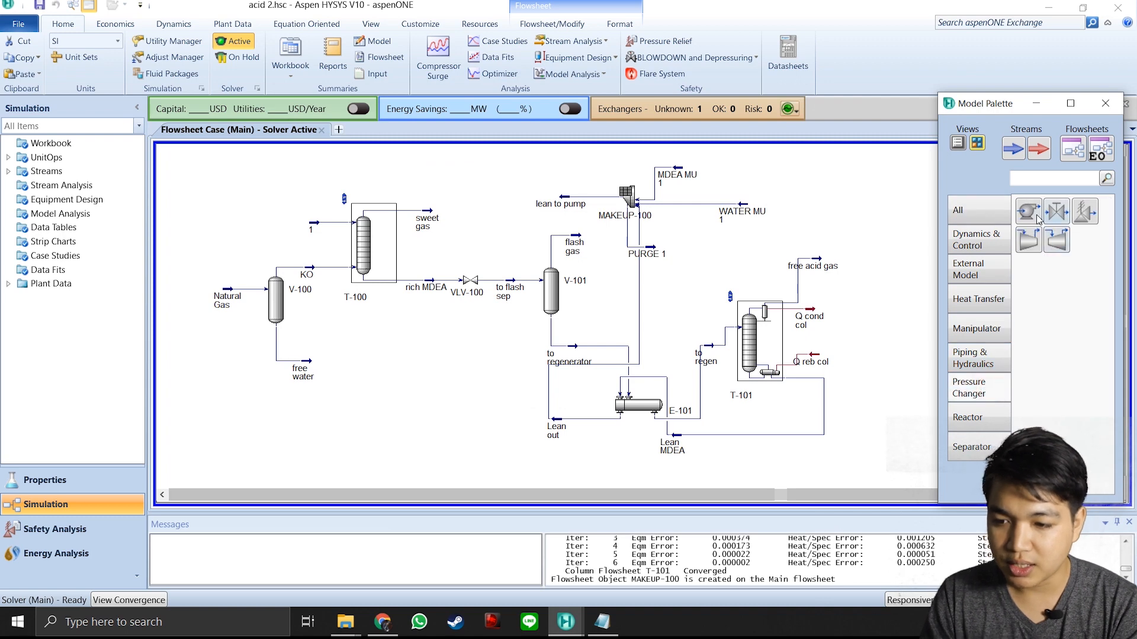
drag(1029, 215, 510, 200)
click(523, 240)
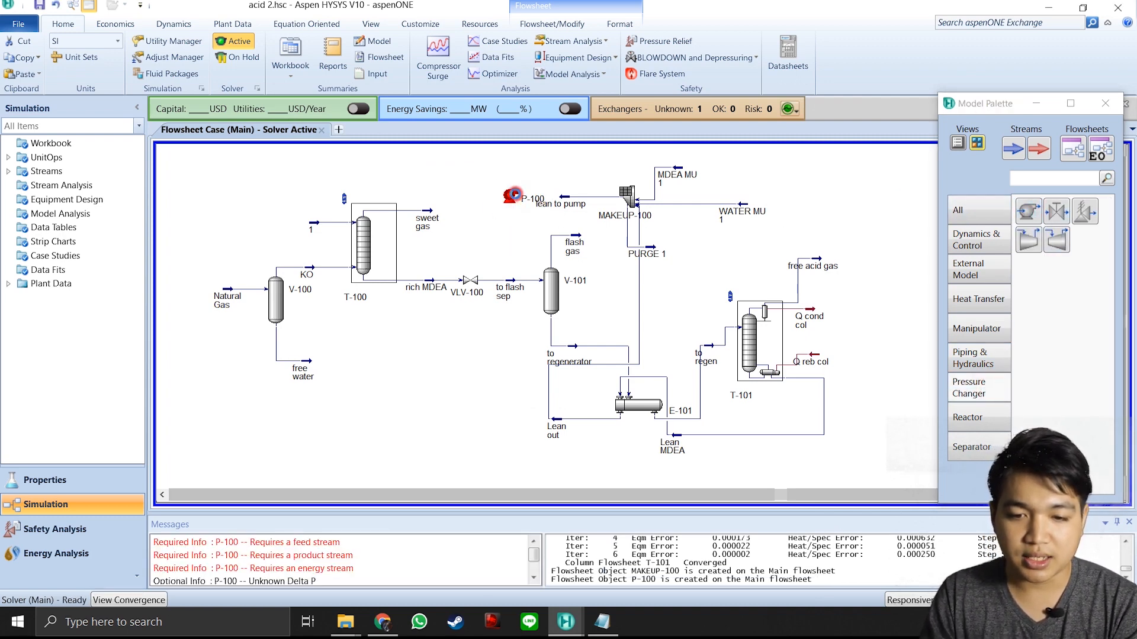
Connect pump P-100 with lean to pump as inlet, disc pump as outlet and Q pump as energy stream.
click(515, 195)
double_click(515, 197)
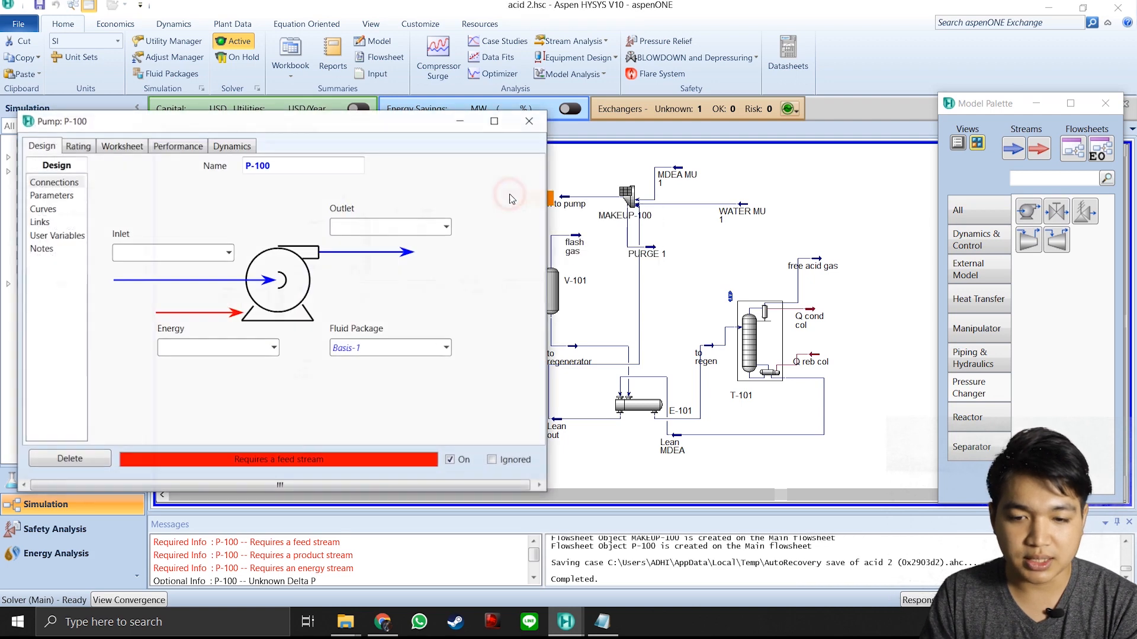
click(228, 252)
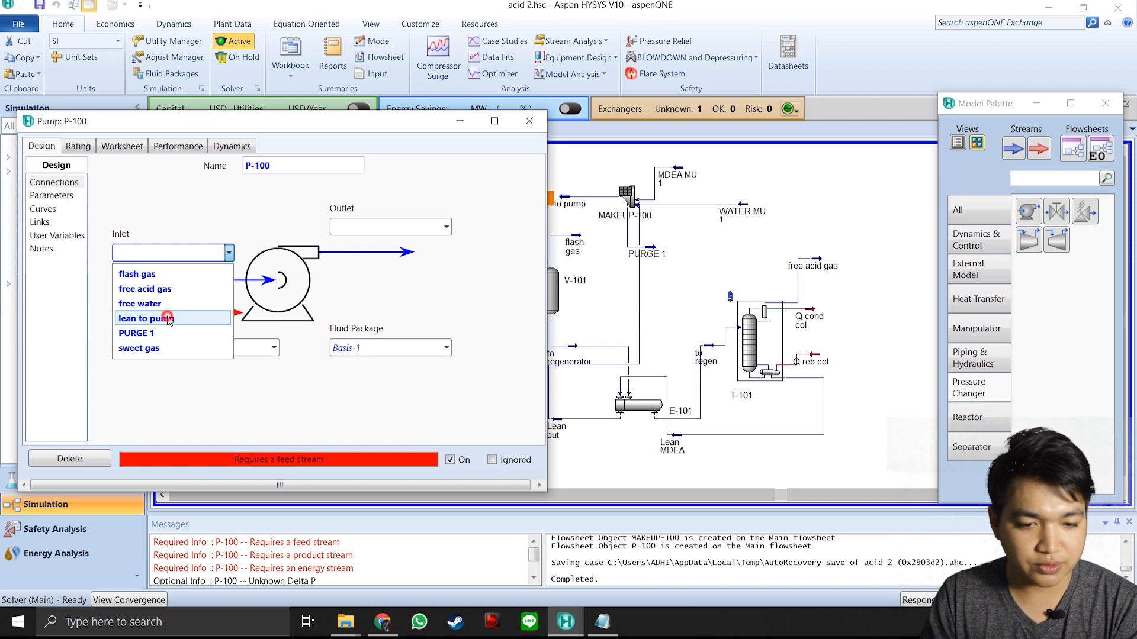
click(146, 319)
click(601, 252)
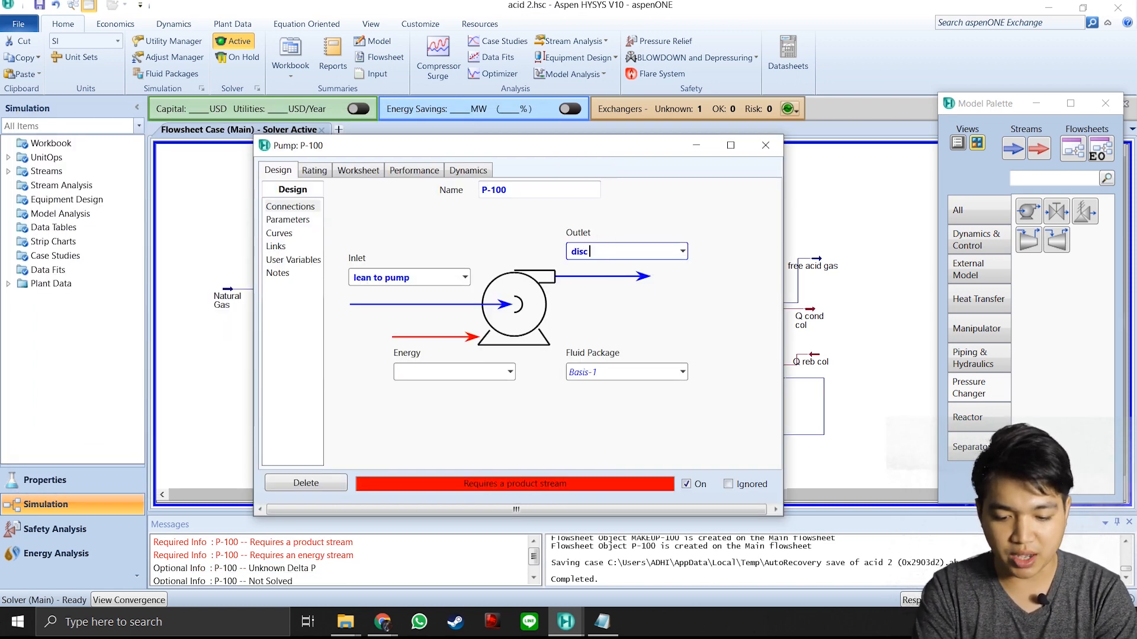
key(Return)
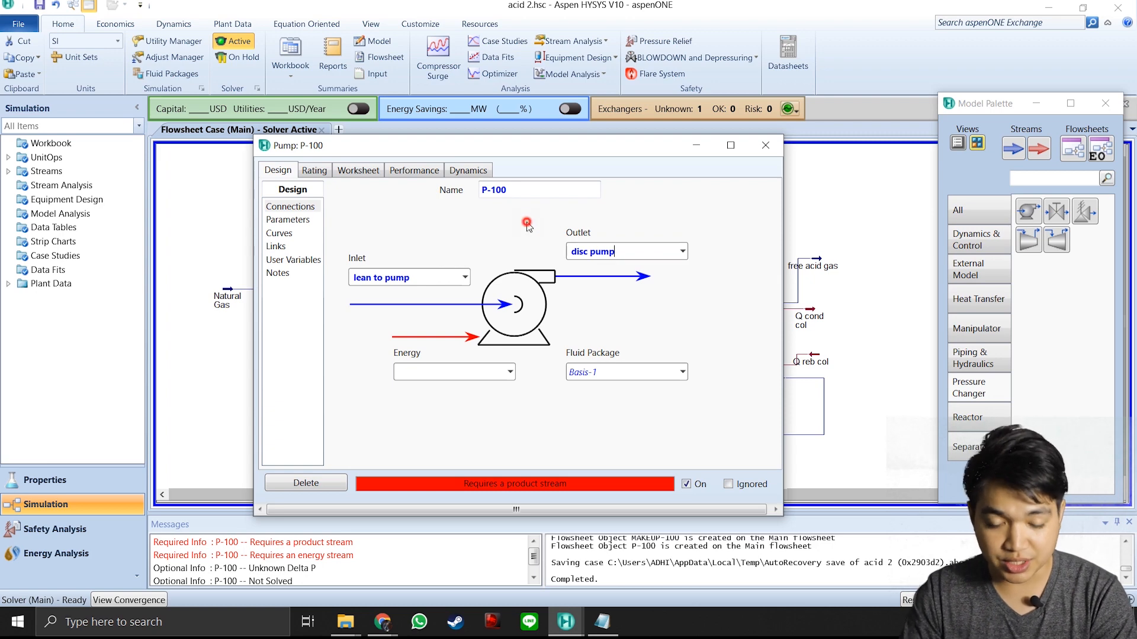
click(454, 372)
text(Q)
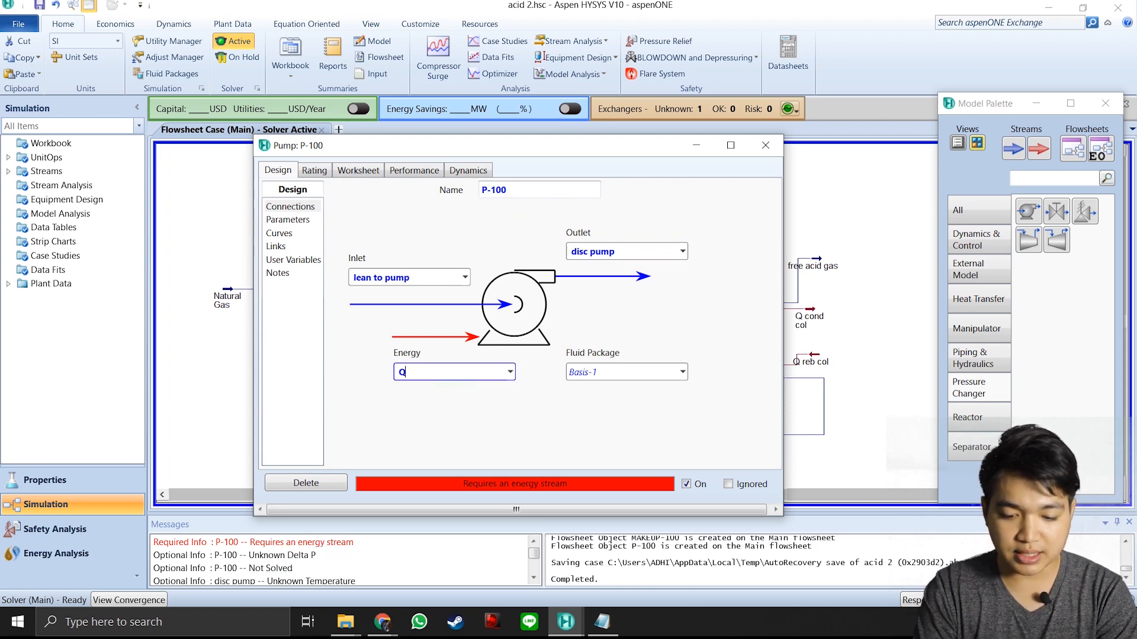
text( pump)
key(Return)
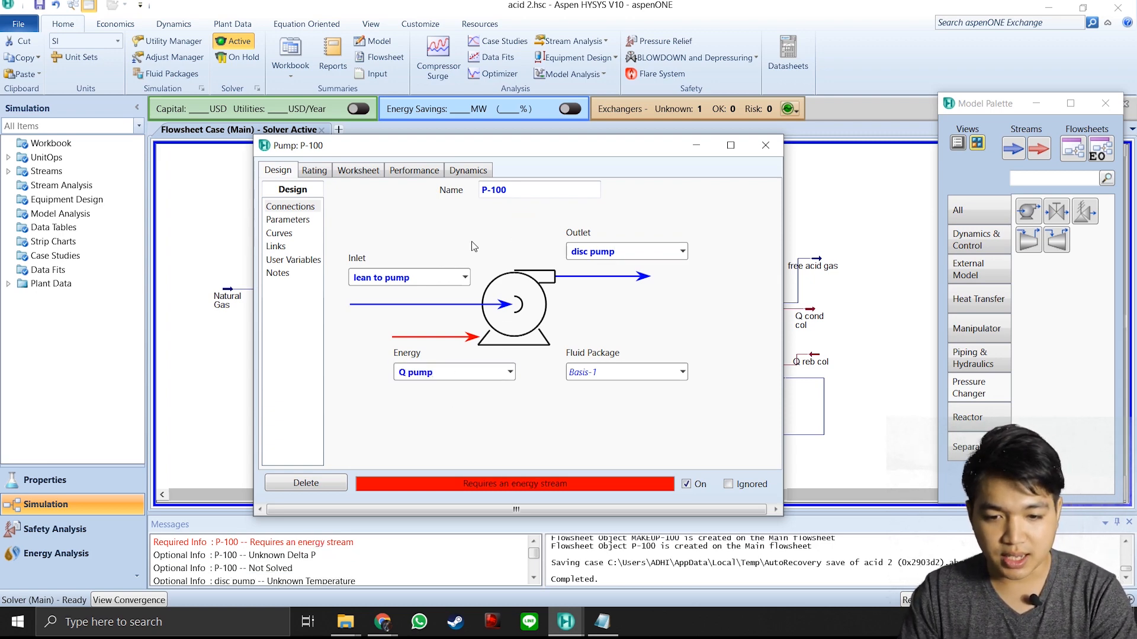
Set the disc pump stream's pressure to 5627 kPa following the notes, recheck the value there and close P-100's properties.
click(351, 171)
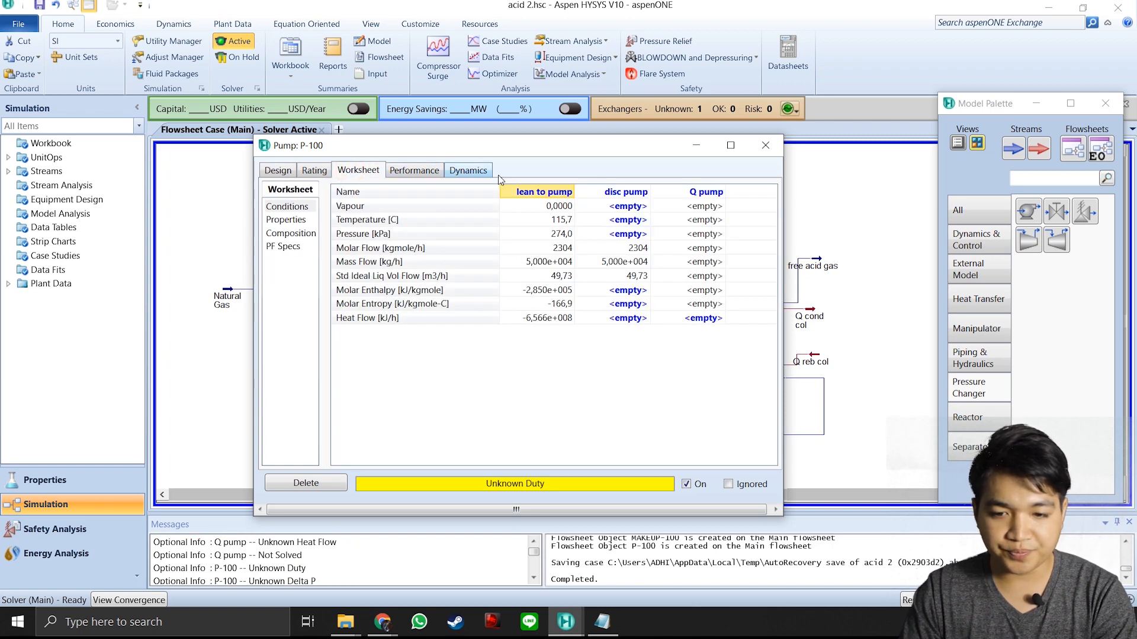
click(623, 235)
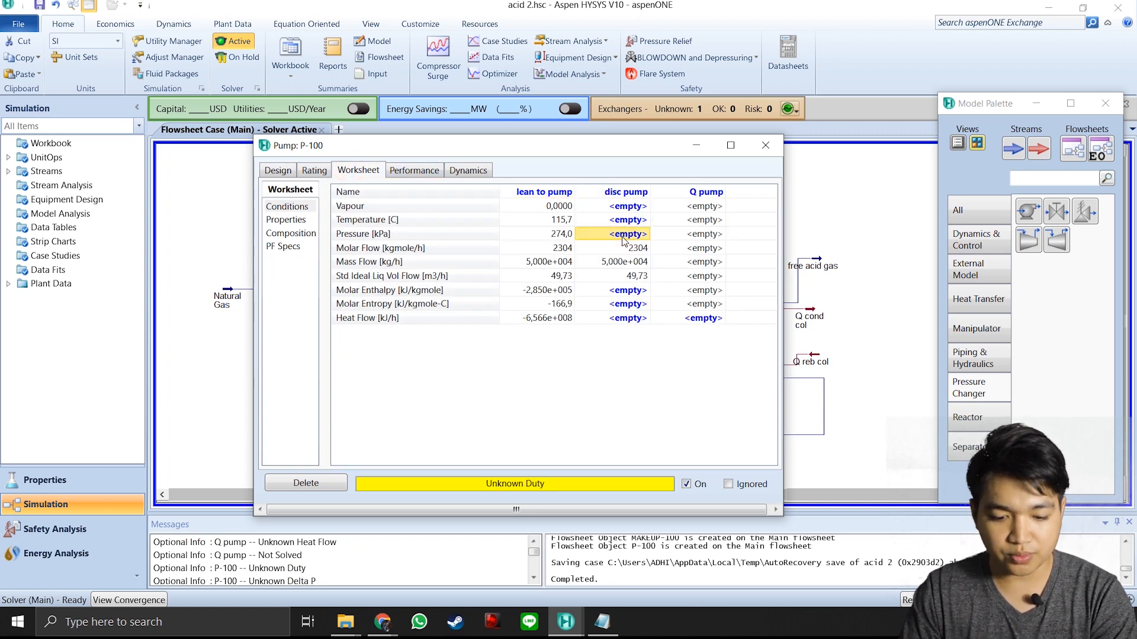
click(602, 622)
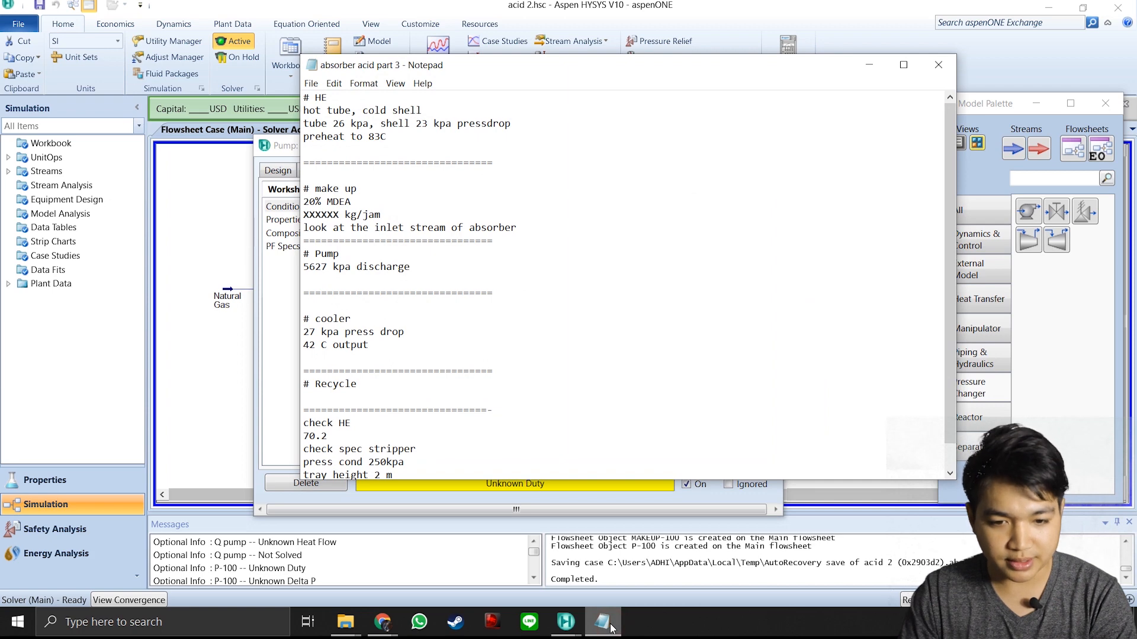
click(611, 628)
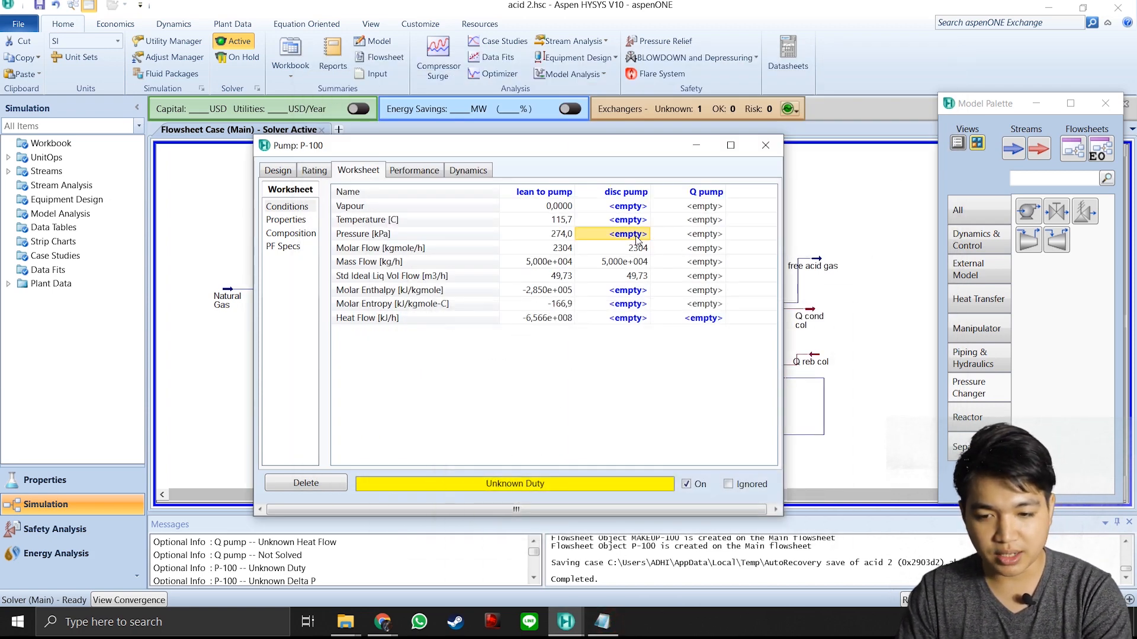
text(562)
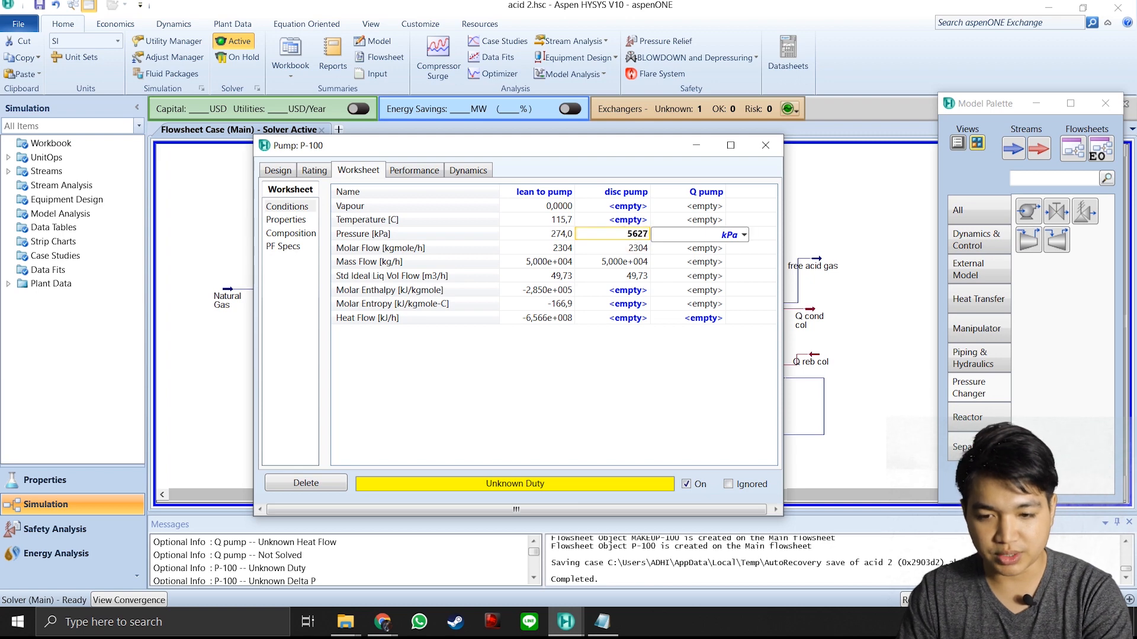
text(7)
key(Return)
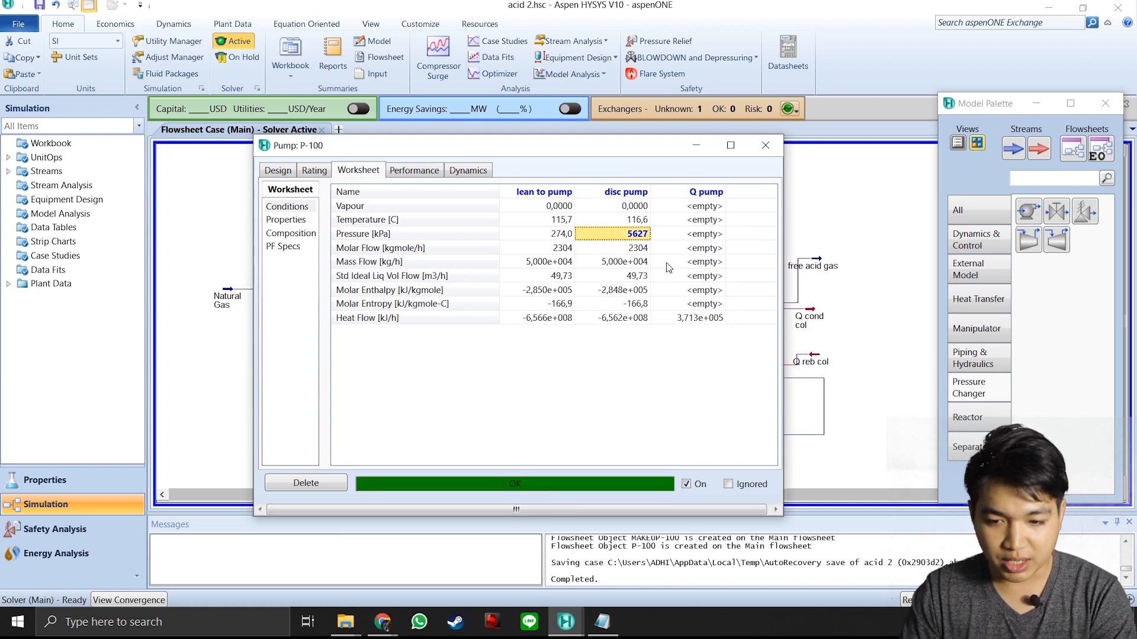
click(609, 625)
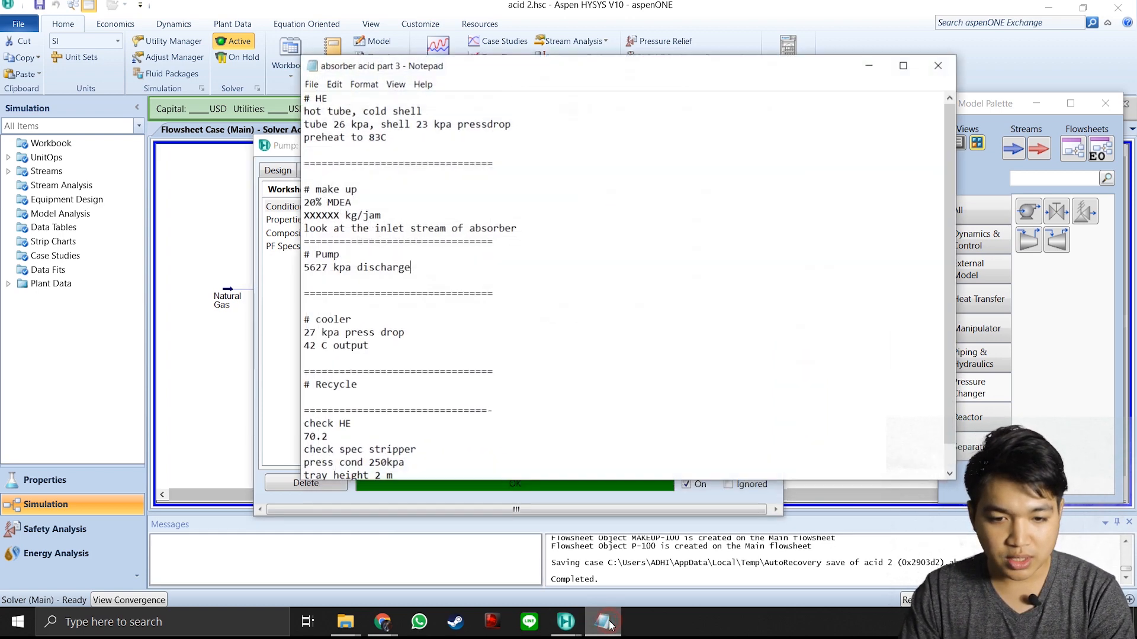
click(609, 625)
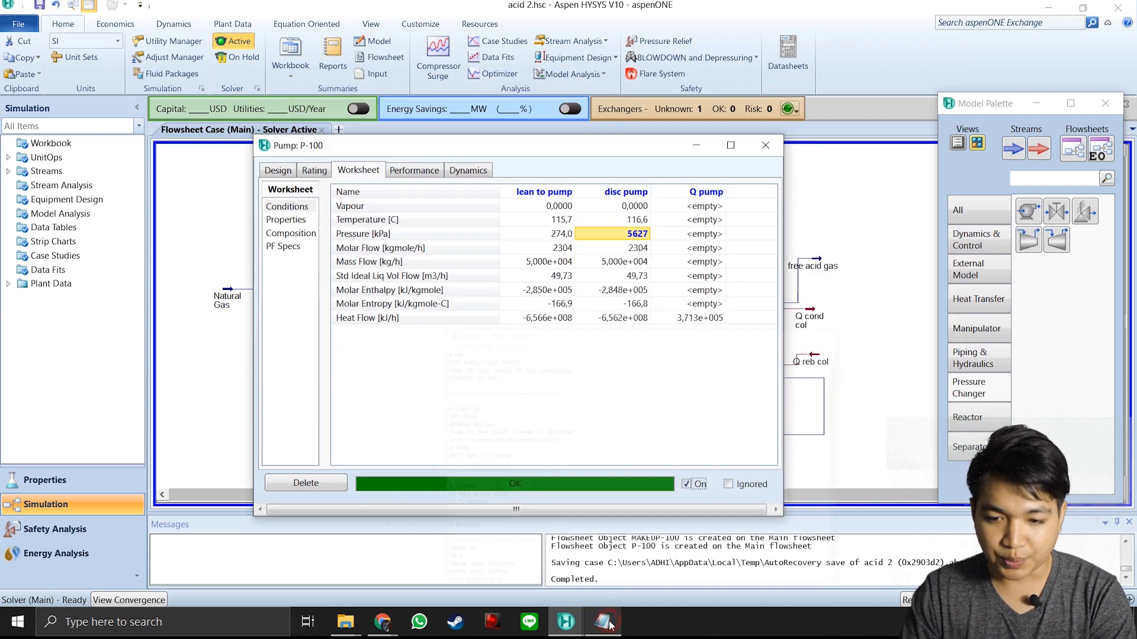
click(767, 147)
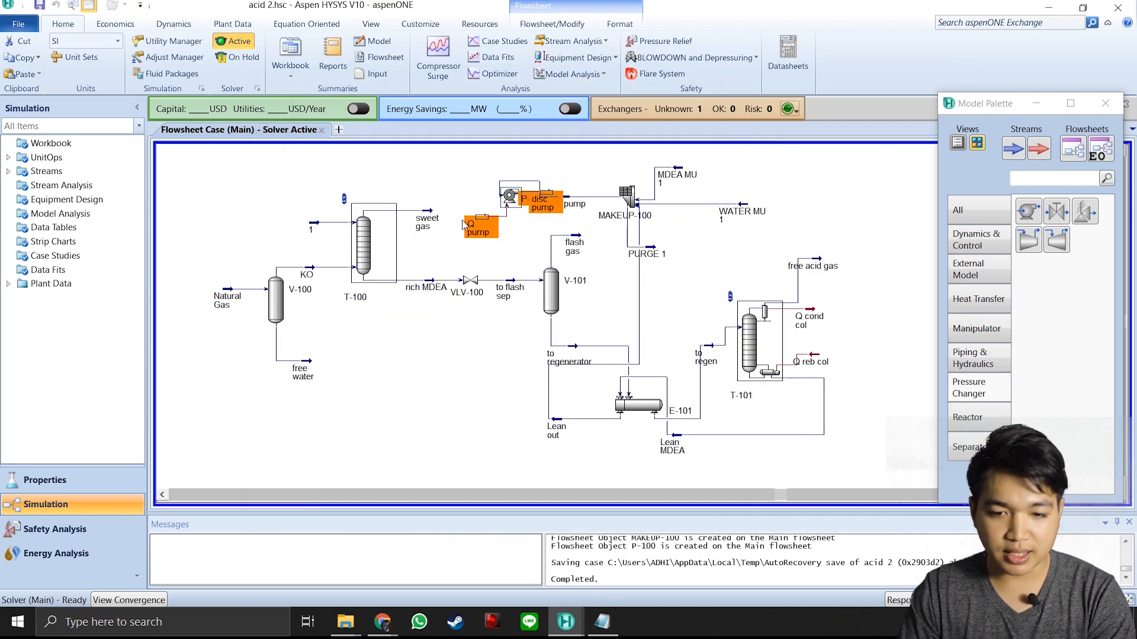
Rearrange P-100 above the lean to pump stream and close the model palette to reveal the whole flowsheet.
mouse_move(521, 203)
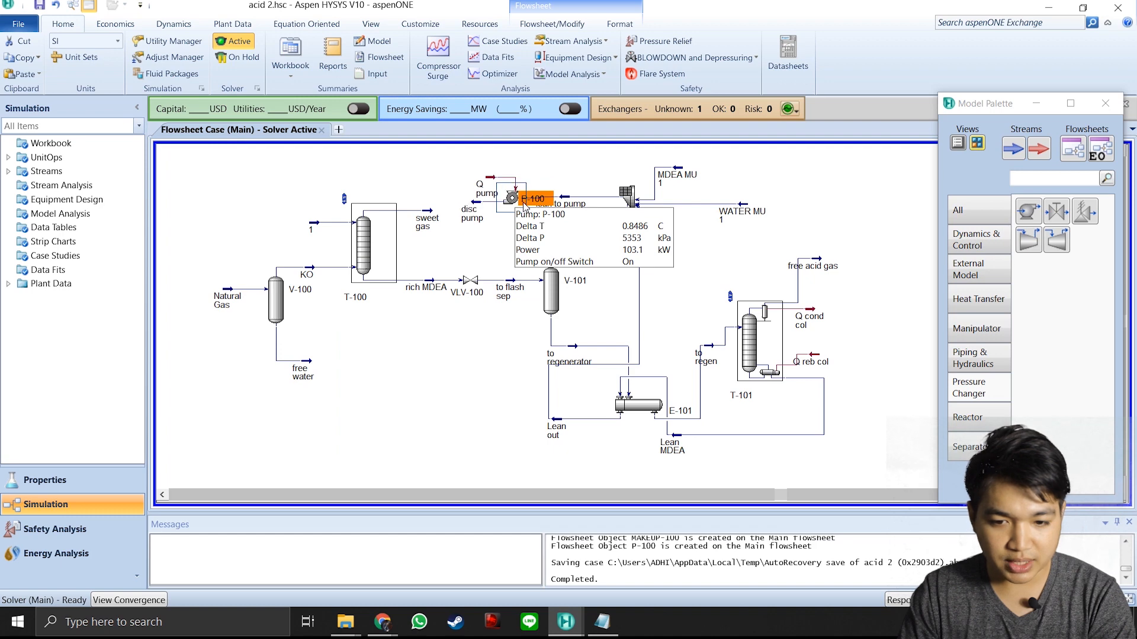
drag(513, 201, 519, 174)
click(523, 224)
click(1104, 103)
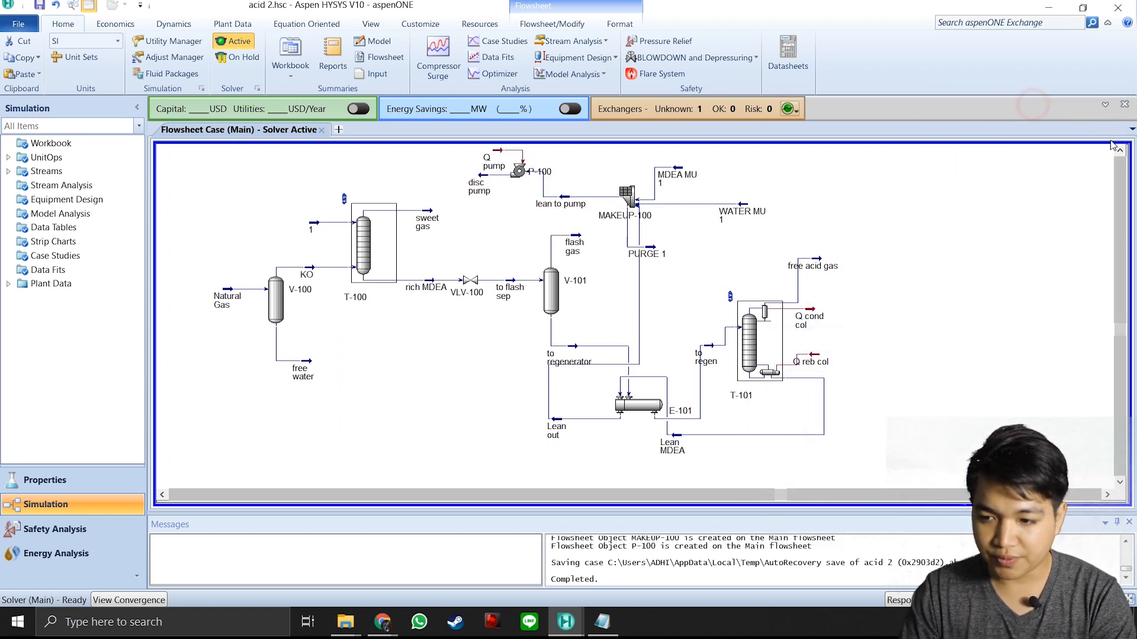
click(1118, 152)
click(1119, 152)
click(1119, 482)
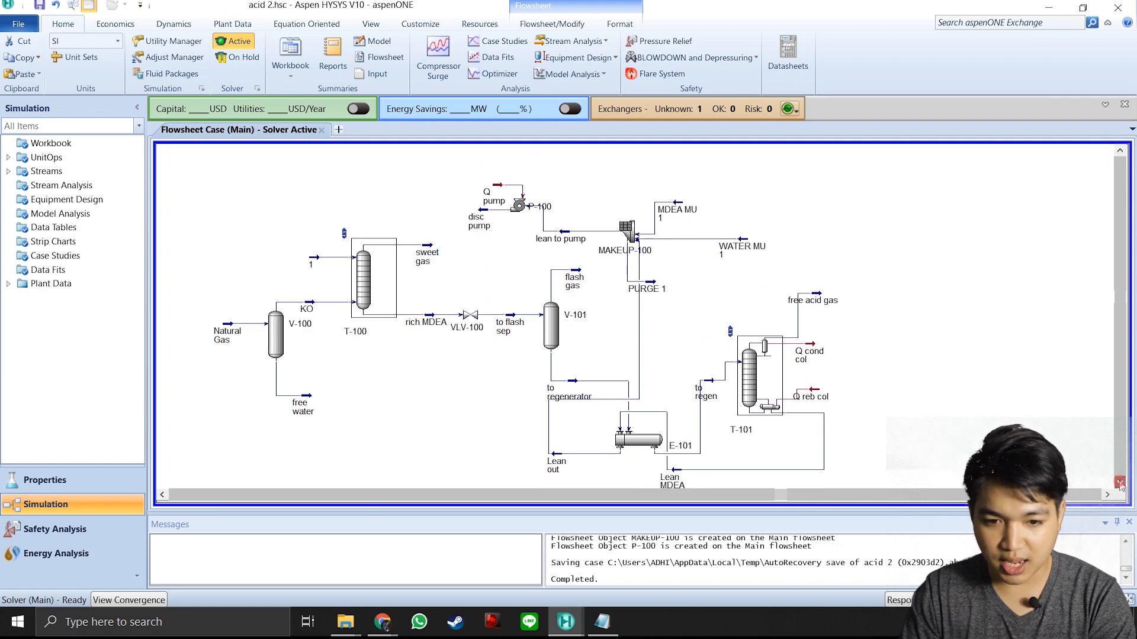
Review the pump and cooler specifications in the notes and check the disc pump stream's temperature and pressure on the flowsheet.
click(602, 622)
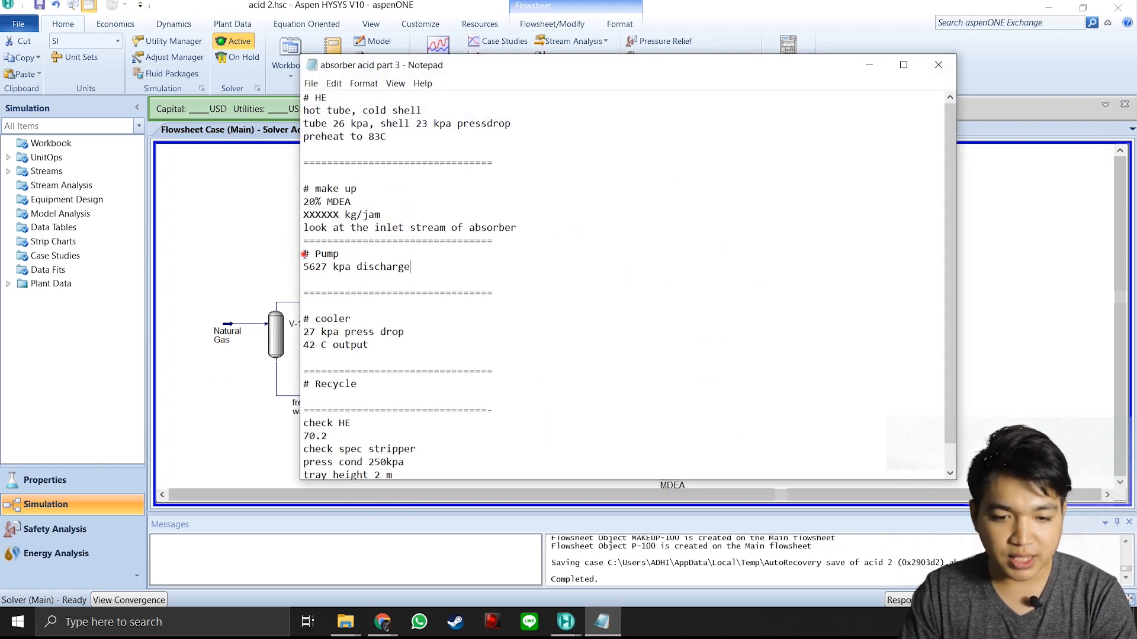
drag(305, 255, 420, 265)
drag(372, 346, 330, 347)
click(248, 218)
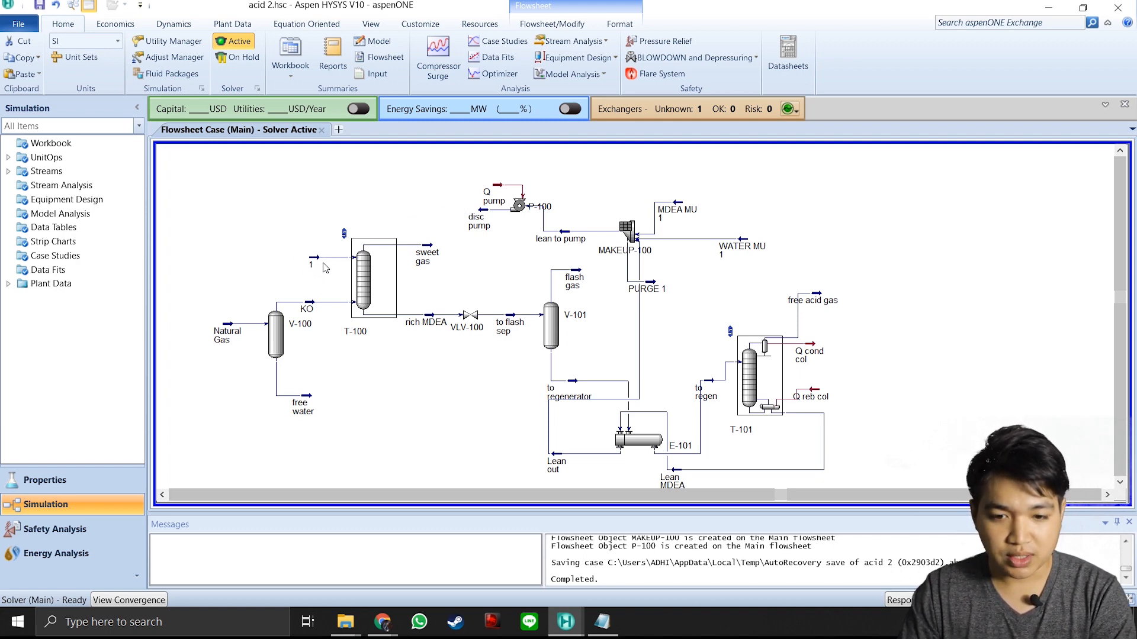
mouse_move(477, 220)
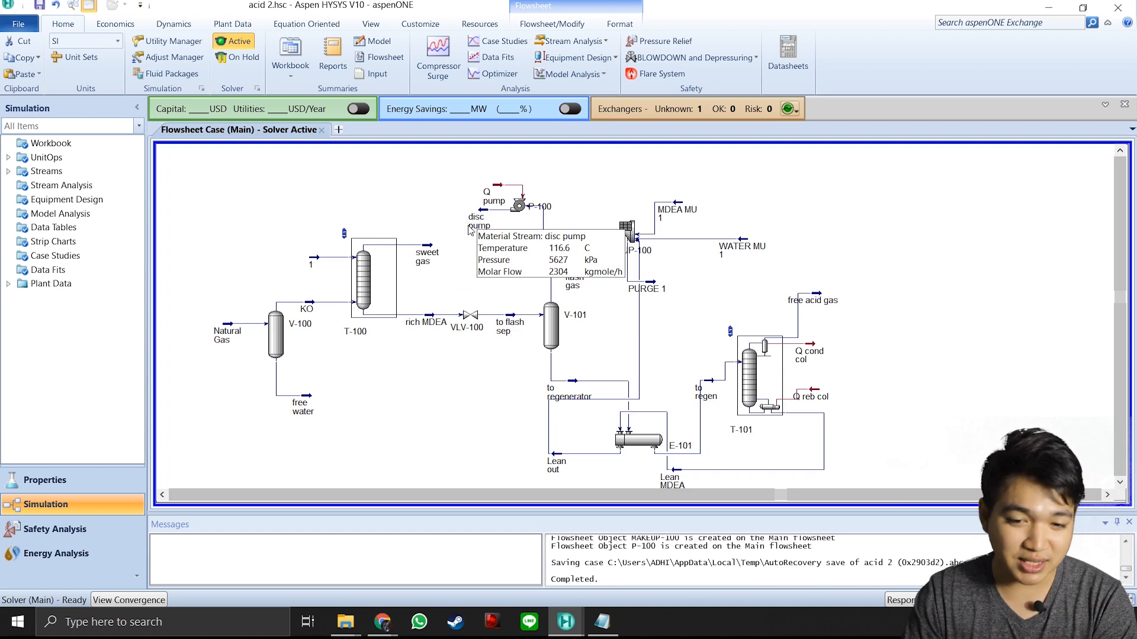
click(459, 247)
click(445, 225)
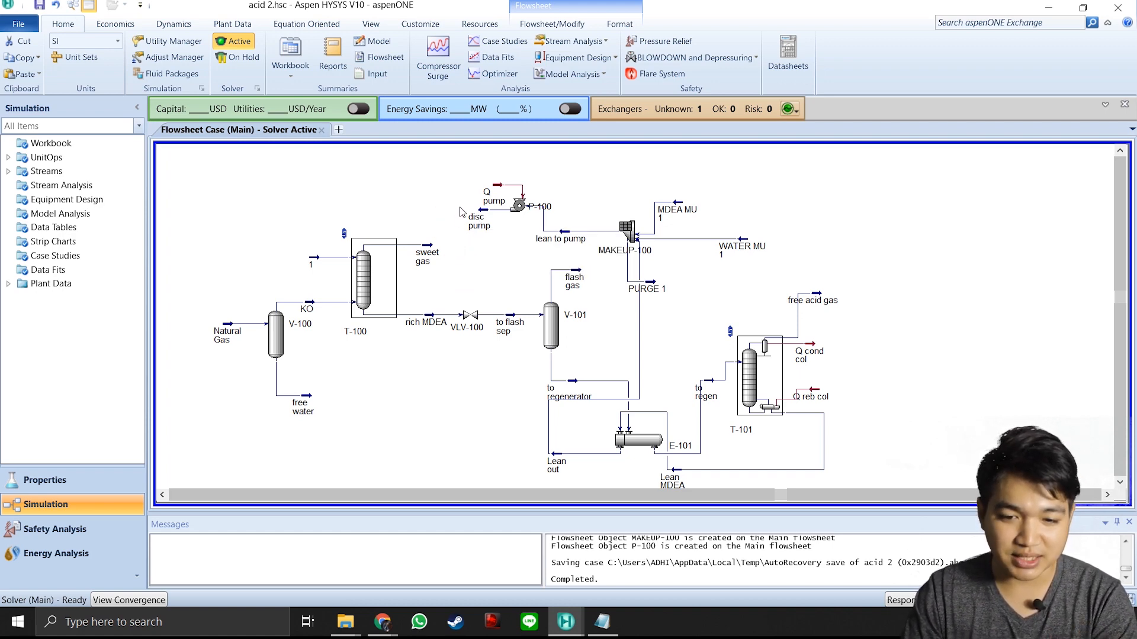
click(486, 250)
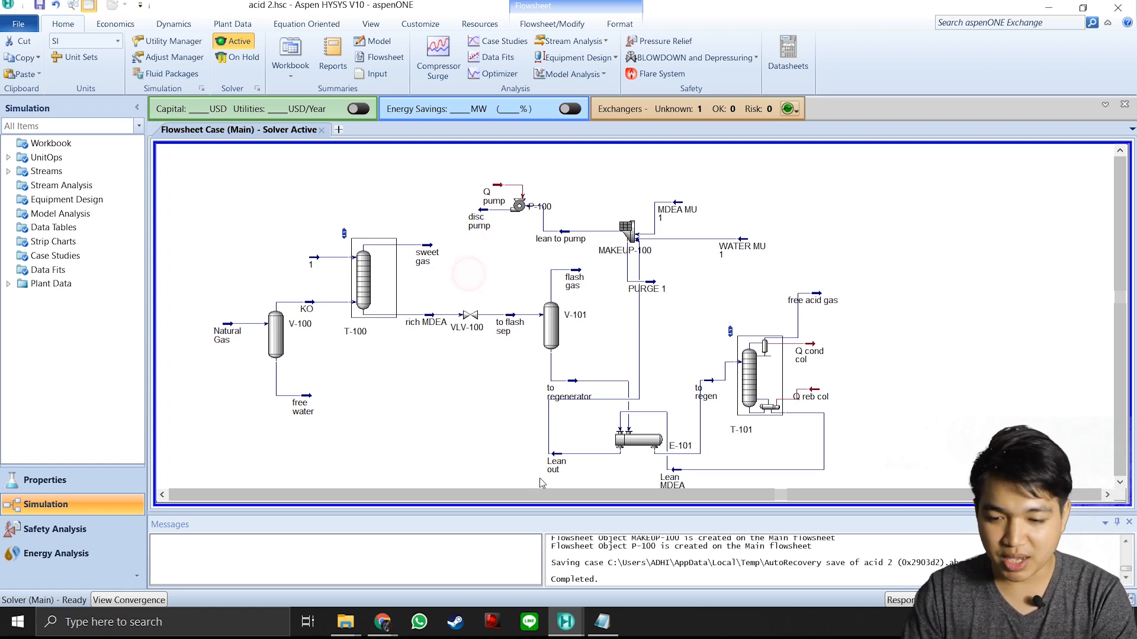
Place a heat exchanger from the heat transfer models above T-100, beside the disc pump stream.
click(918, 251)
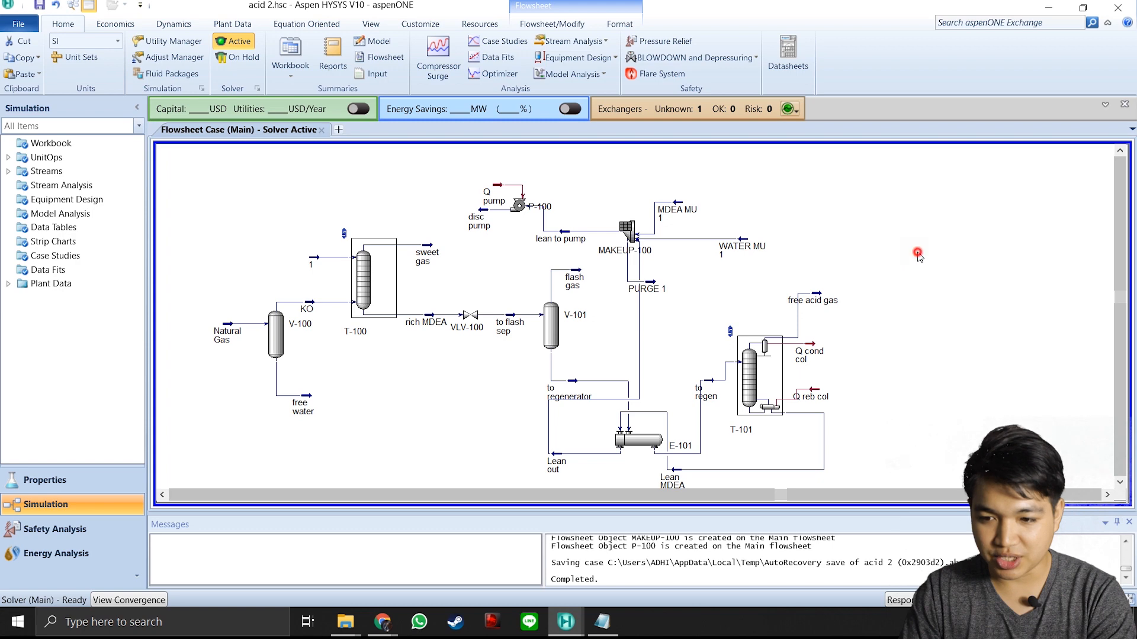
key(F4)
mouse_move(1004, 106)
mouse_down()
mouse_move(992, 90)
mouse_move(990, 104)
mouse_up()
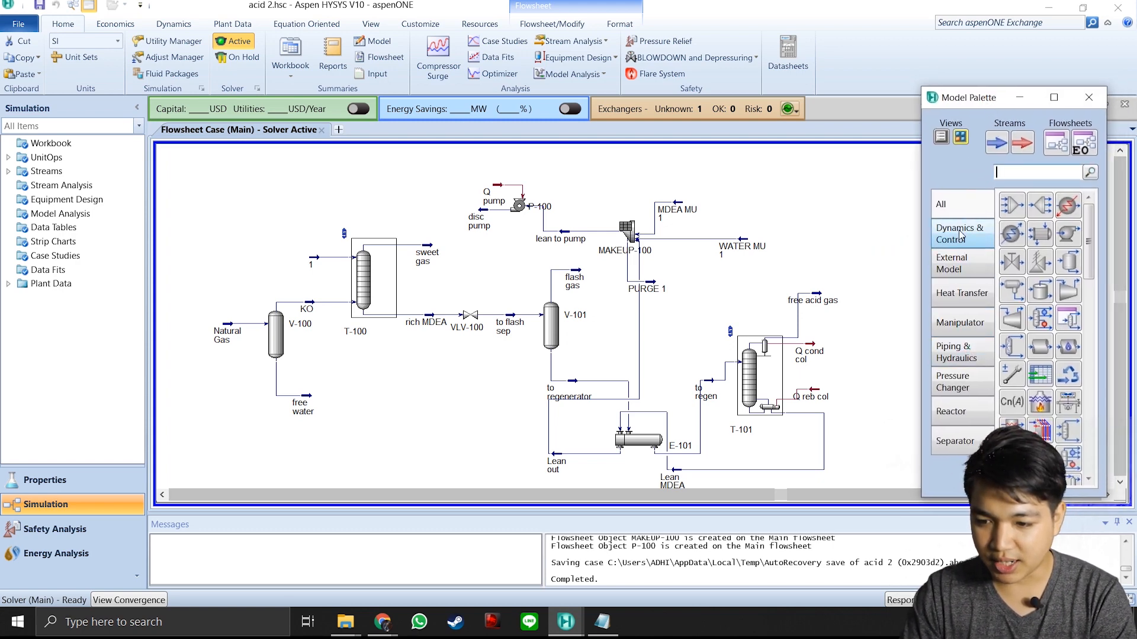
click(960, 294)
click(1068, 204)
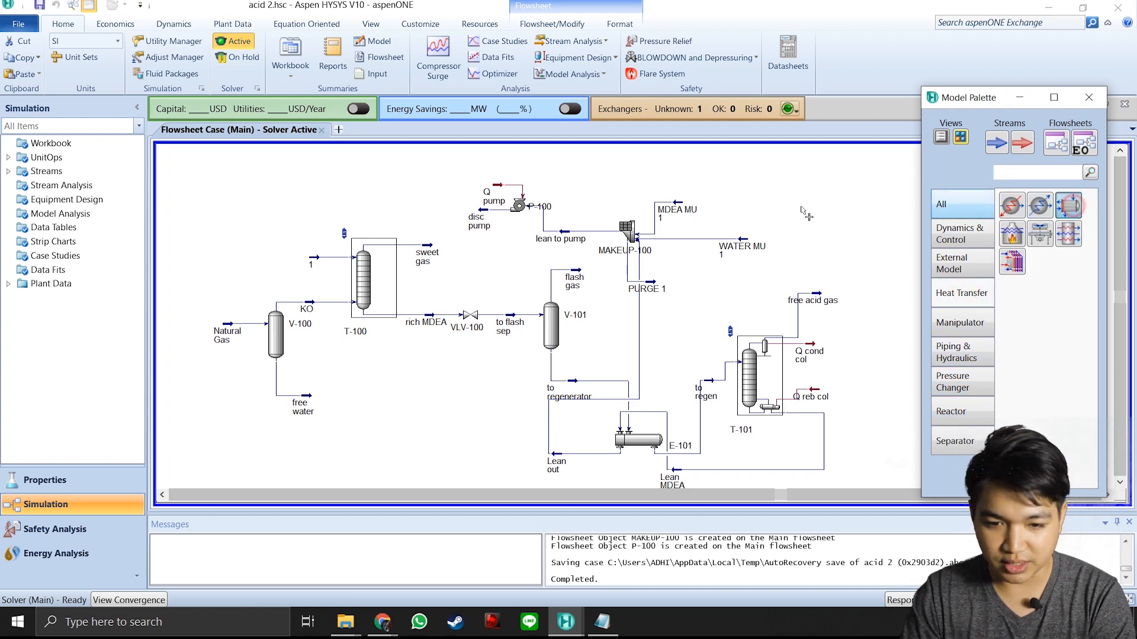
click(418, 201)
double_click(425, 200)
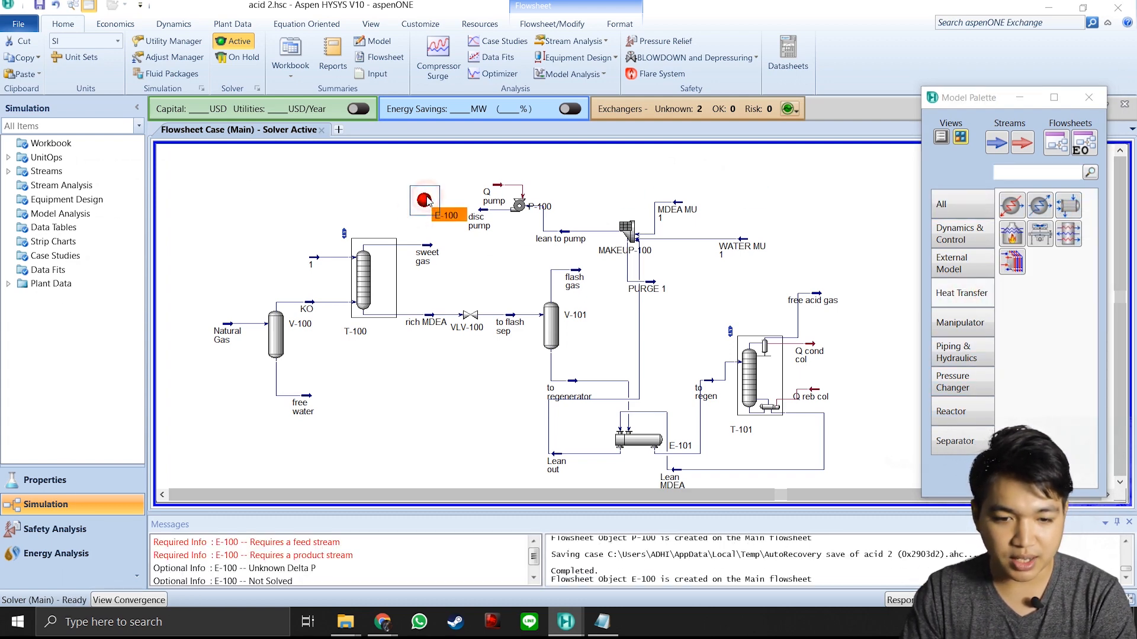
drag(184, 145, 236, 115)
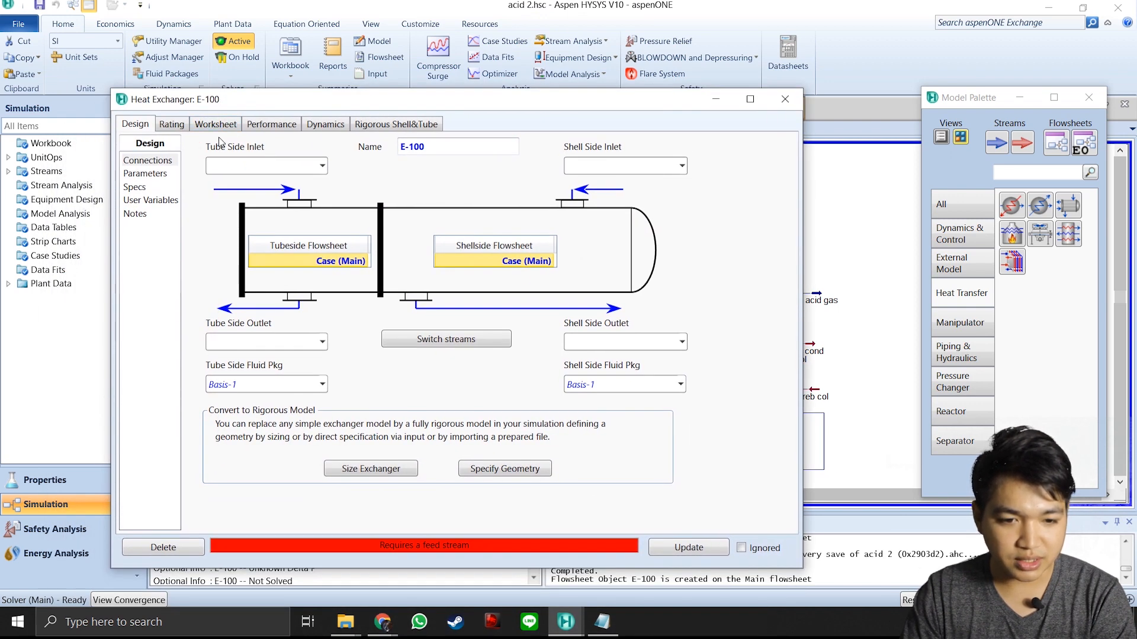
drag(318, 105, 301, 134)
click(773, 141)
Change the flowsheet icon of heat exchanger E-100 to the grey shell-and-tube symbol.
right_click(434, 194)
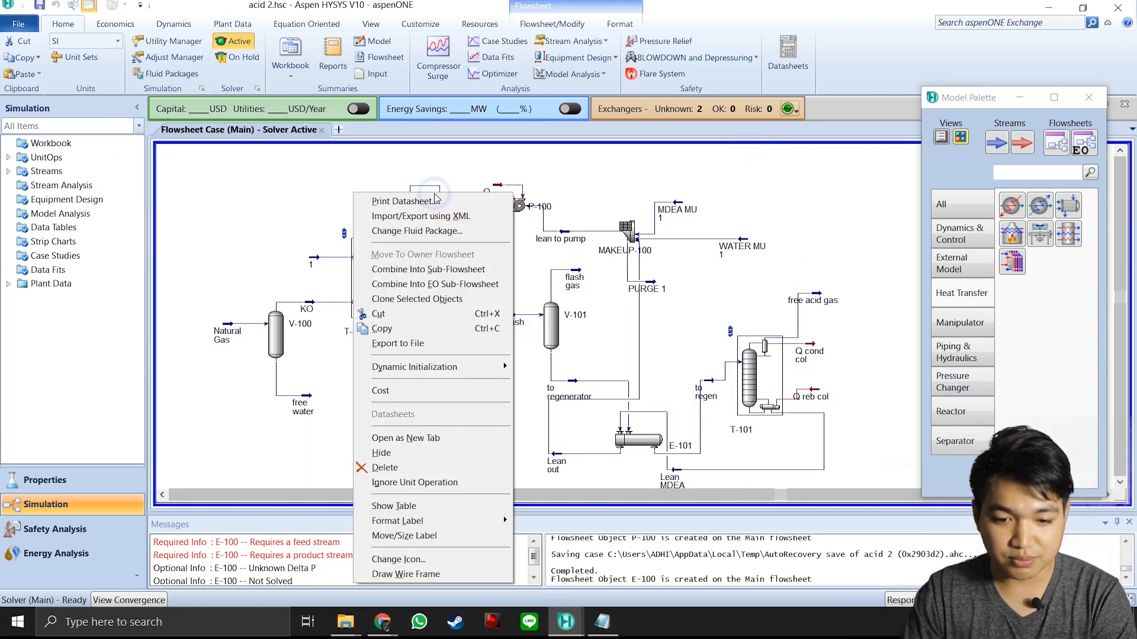
click(459, 559)
click(508, 302)
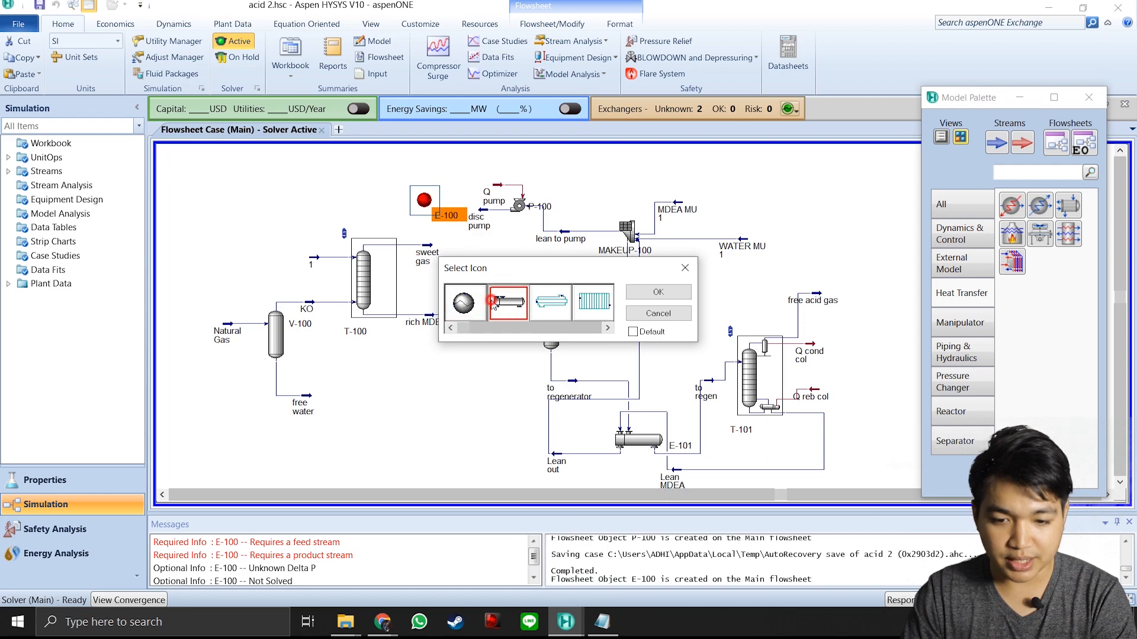
click(656, 291)
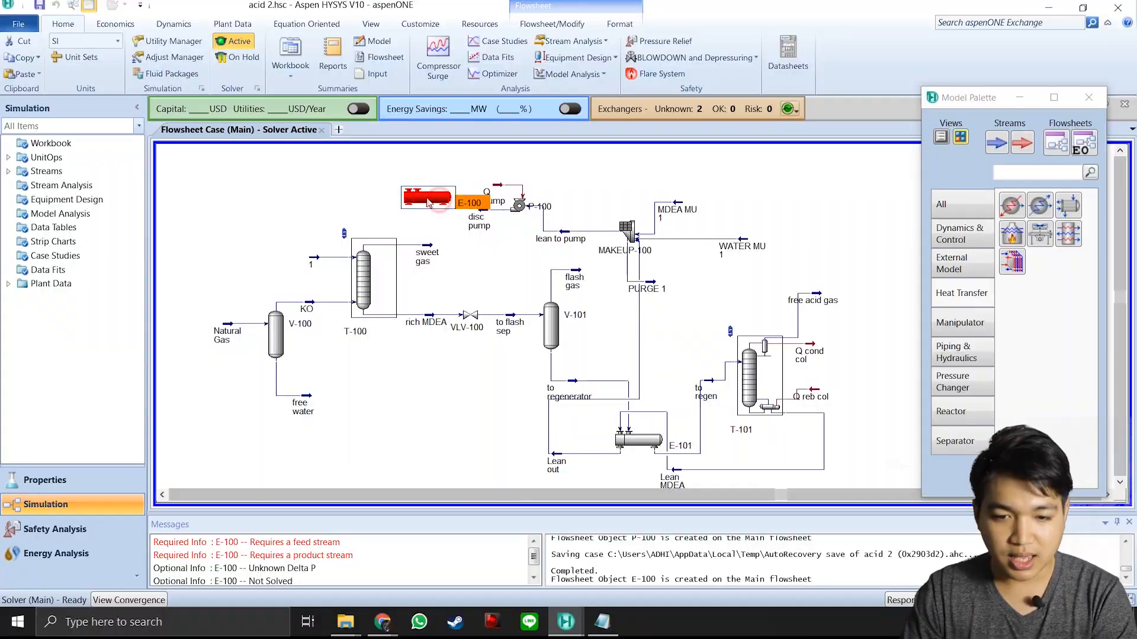
Connect E-100's tube side with disc pump as inlet and a new stream named tocol as outlet.
double_click(440, 205)
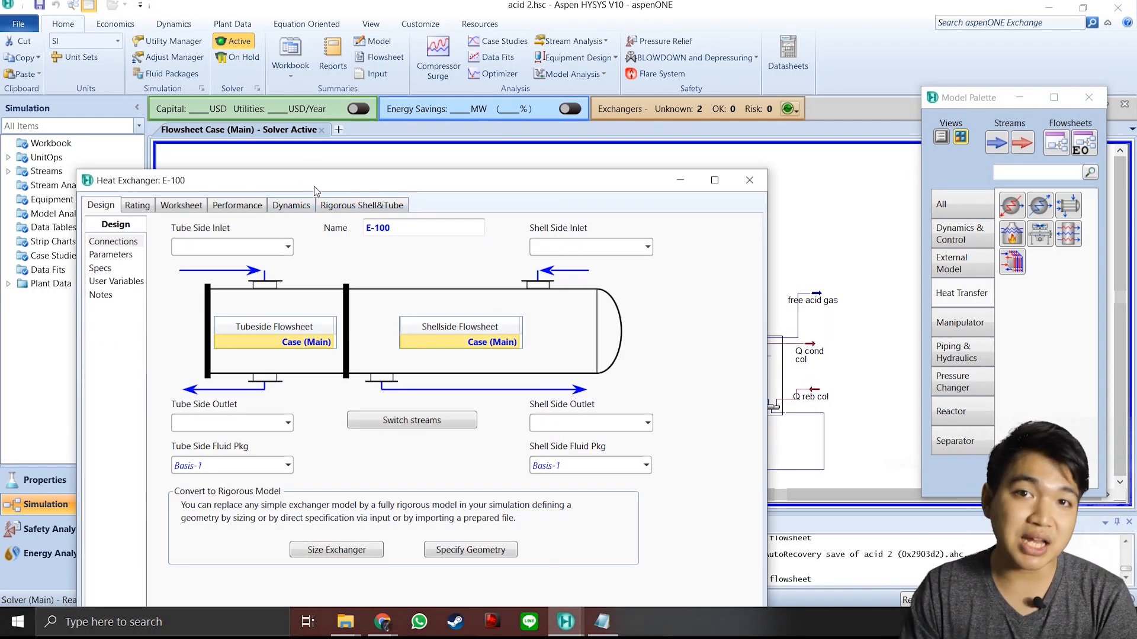
drag(313, 185, 411, 81)
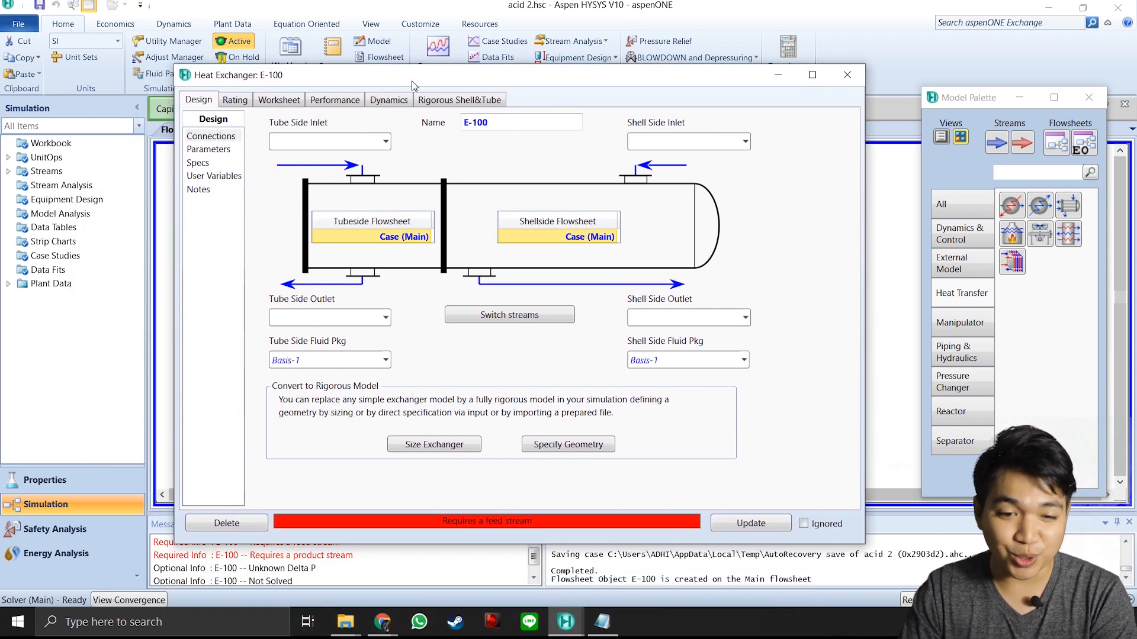
click(385, 141)
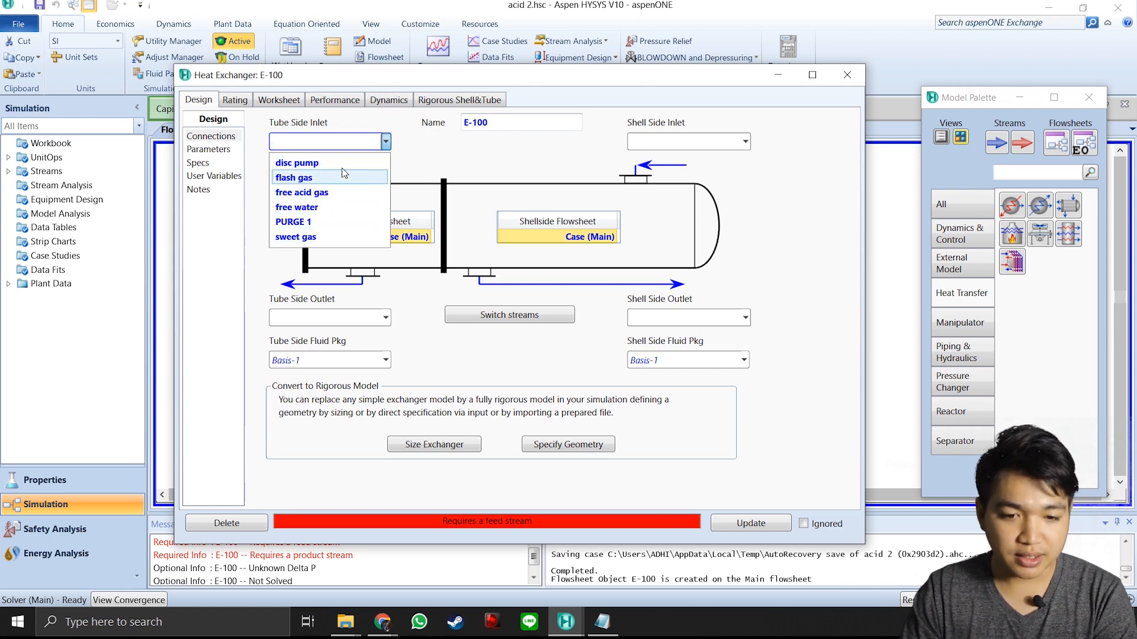
click(316, 164)
click(341, 317)
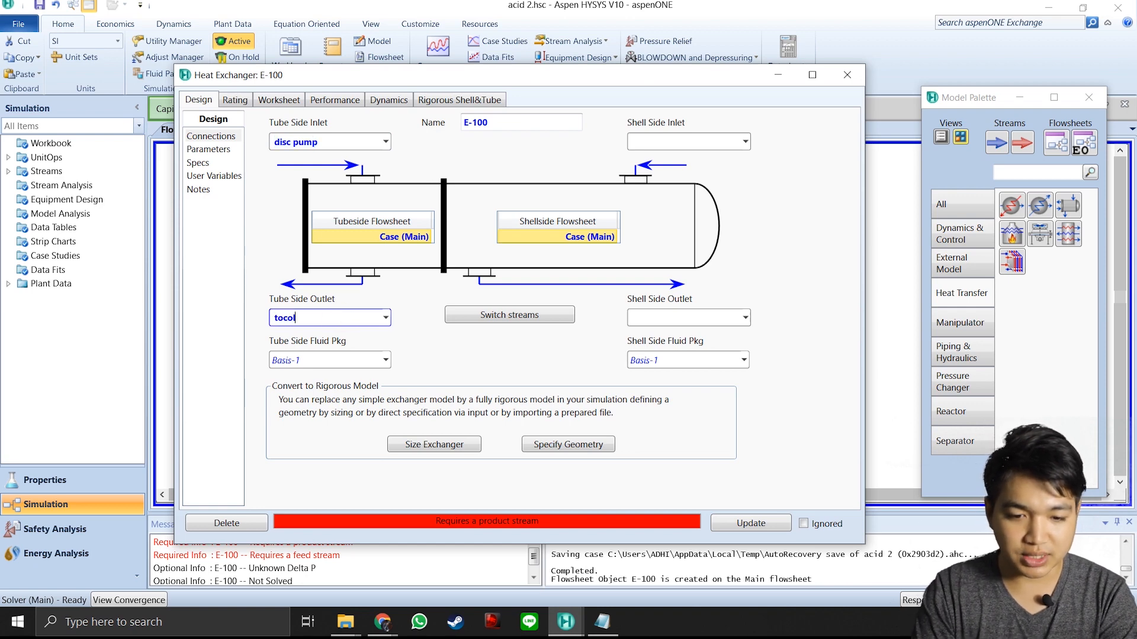
key(Return)
Connect E-100's shell side with sweet gas as inlet and a new stream named sweet gas to next procs as outlet.
click(706, 143)
mouse_move(539, 73)
mouse_down()
mouse_move(524, 385)
mouse_move(528, 74)
mouse_up()
click(732, 142)
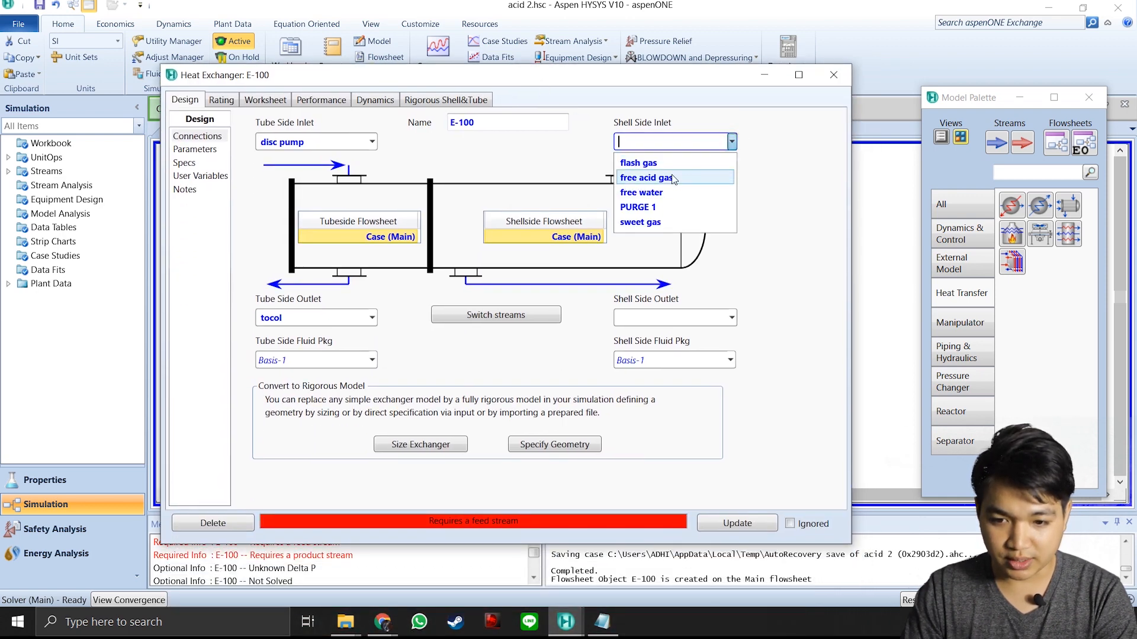
click(660, 223)
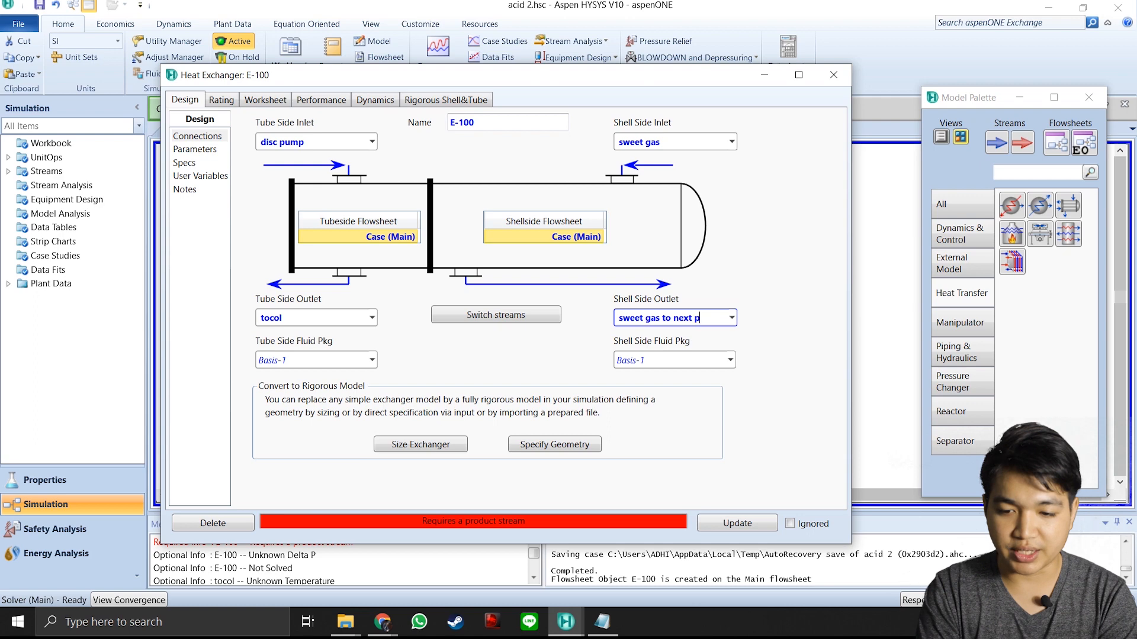
text(s)
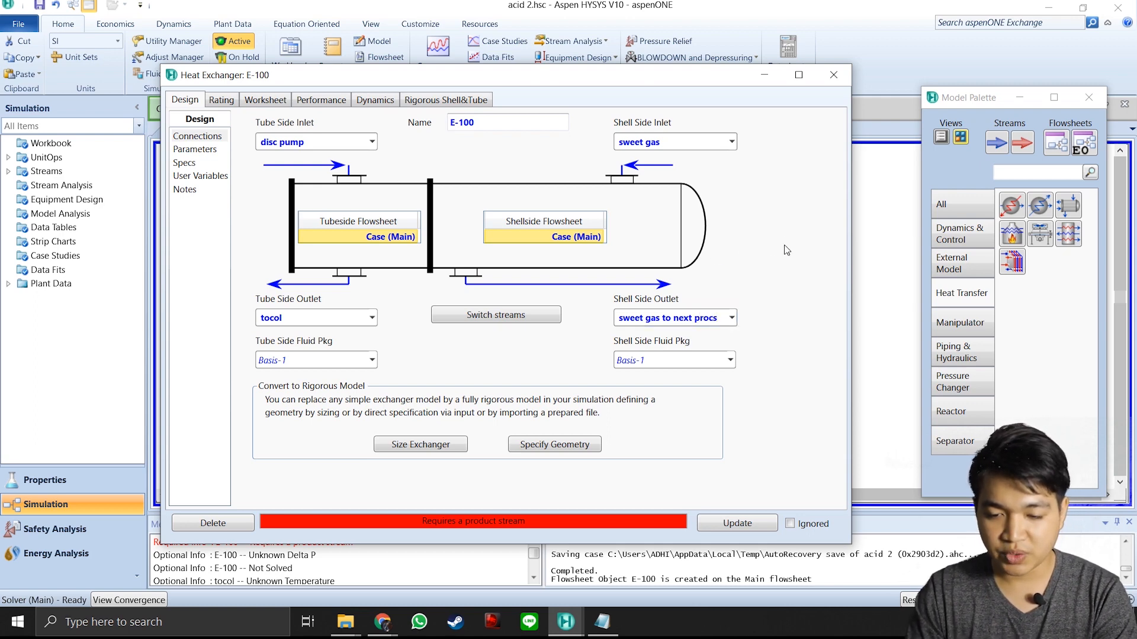
key(Return)
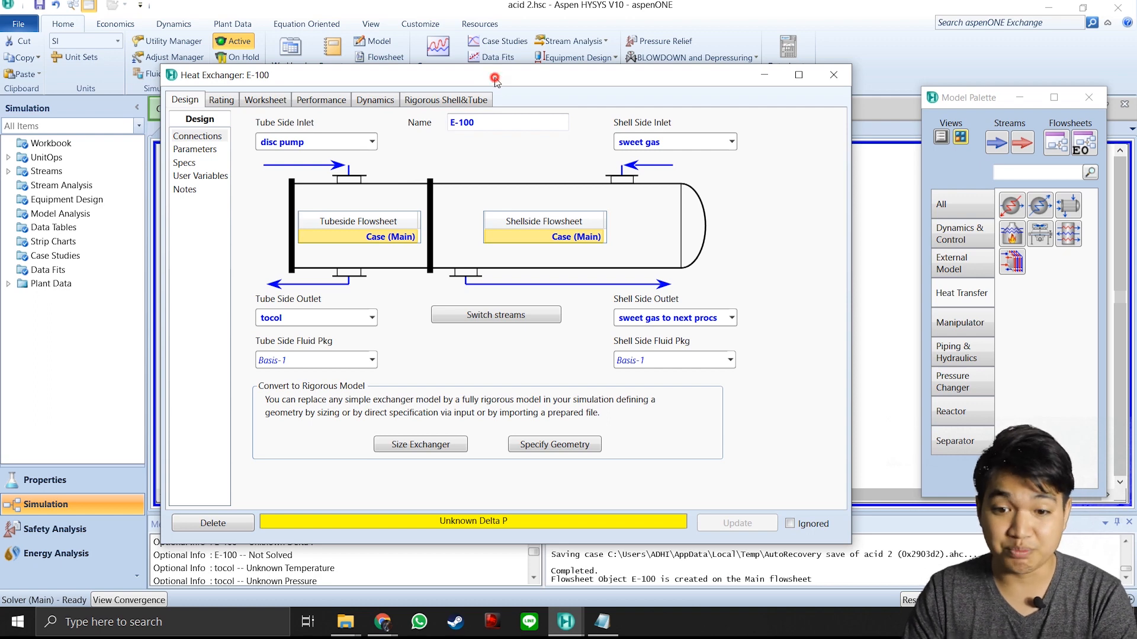
Set E-100's shell-side and tube-side pressure drops to 0 kPa in its design parameters.
drag(495, 77, 650, 74)
click(908, 76)
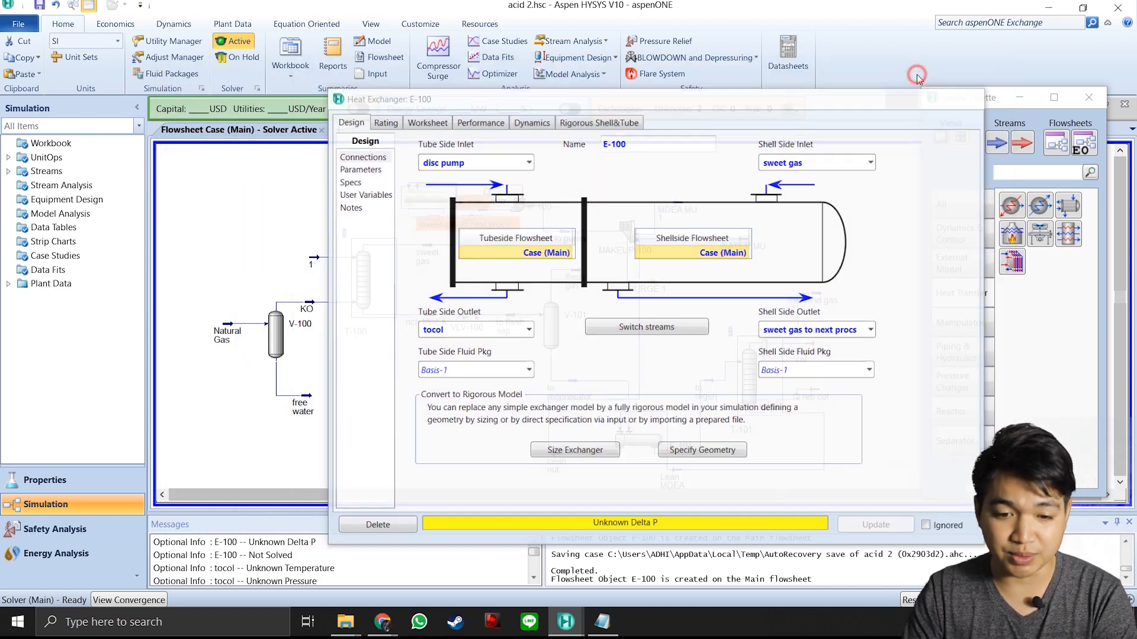
mouse_move(584, 609)
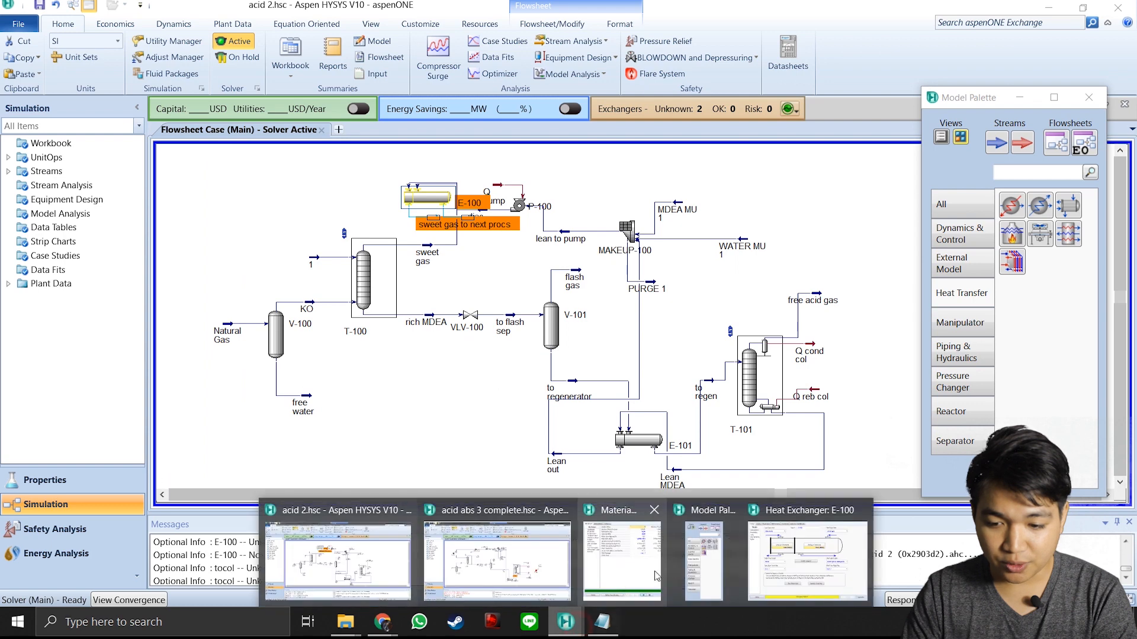
click(808, 551)
drag(589, 83, 461, 47)
click(224, 111)
click(565, 181)
text(0)
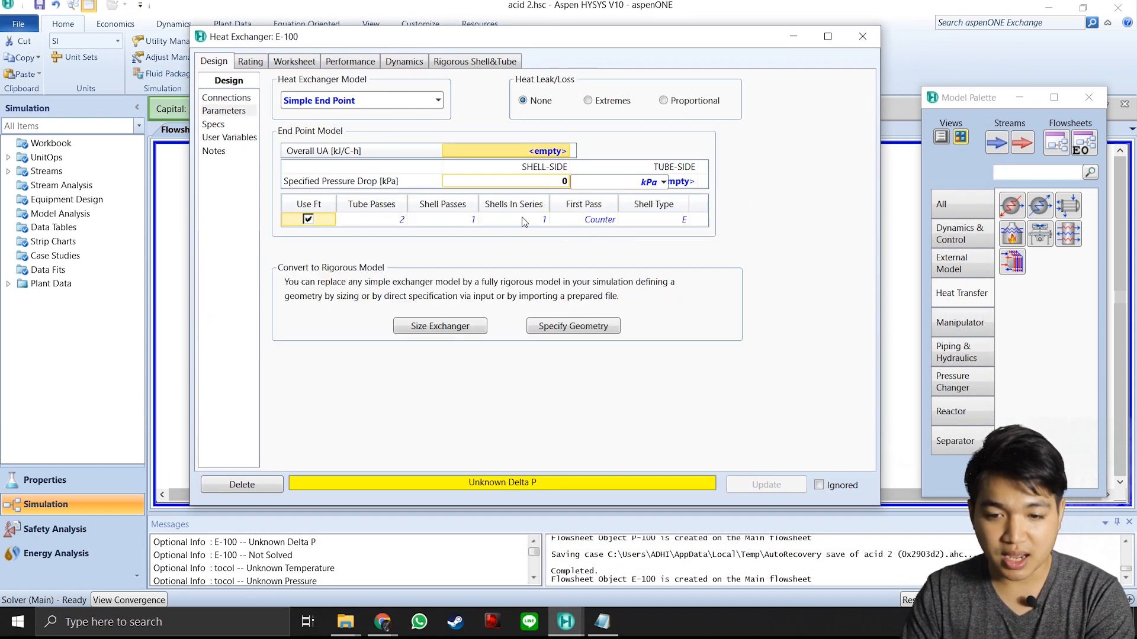
click(686, 187)
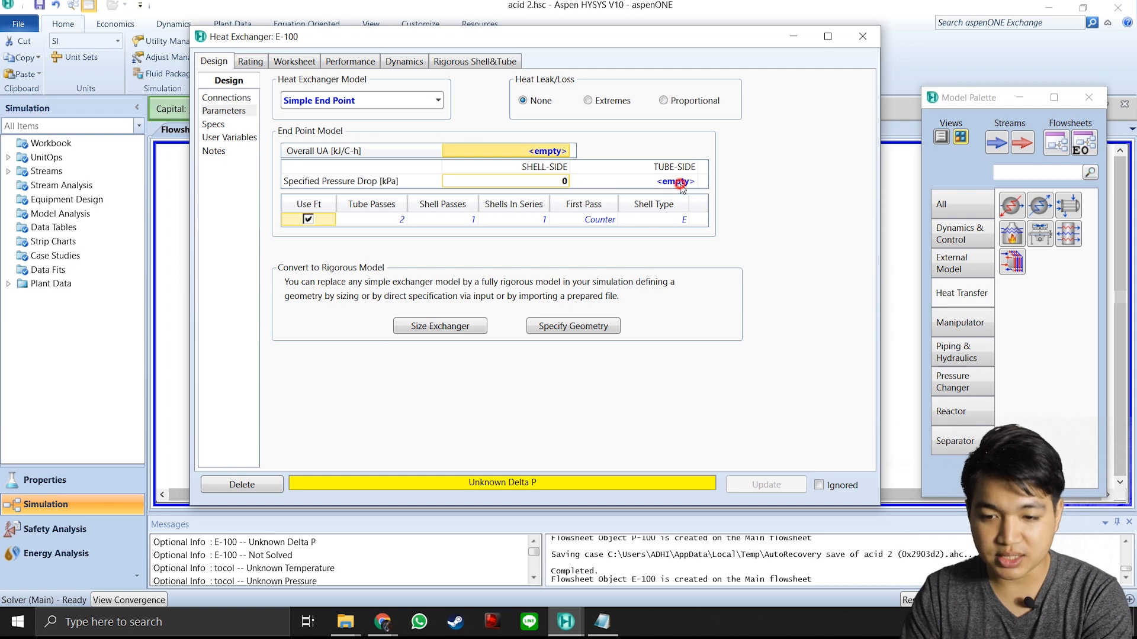
text(0)
click(781, 236)
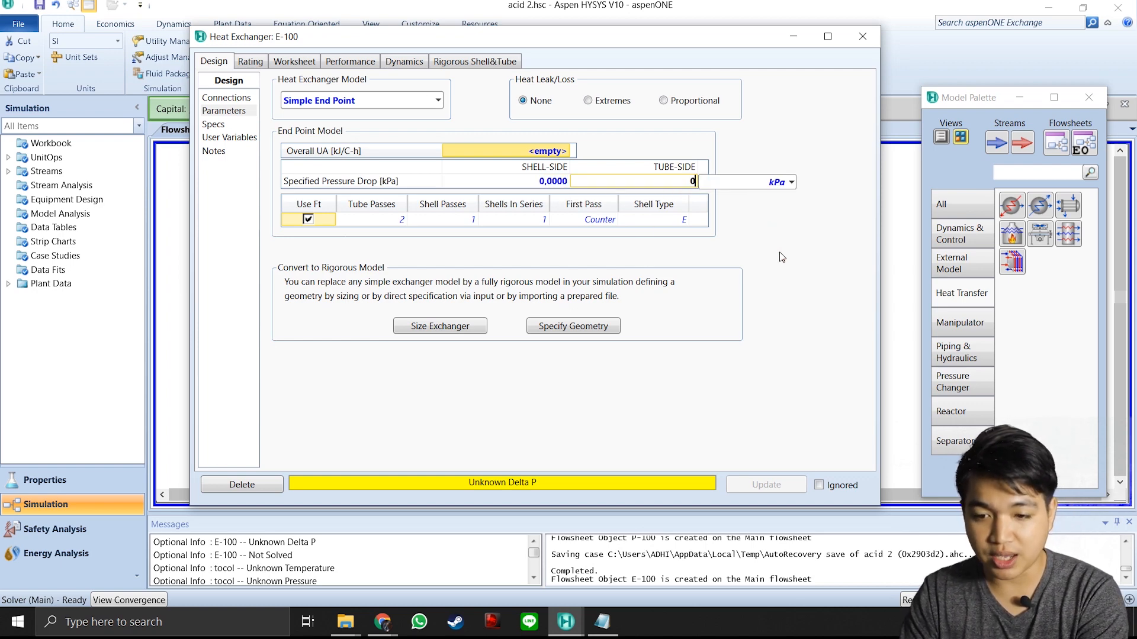
key(Return)
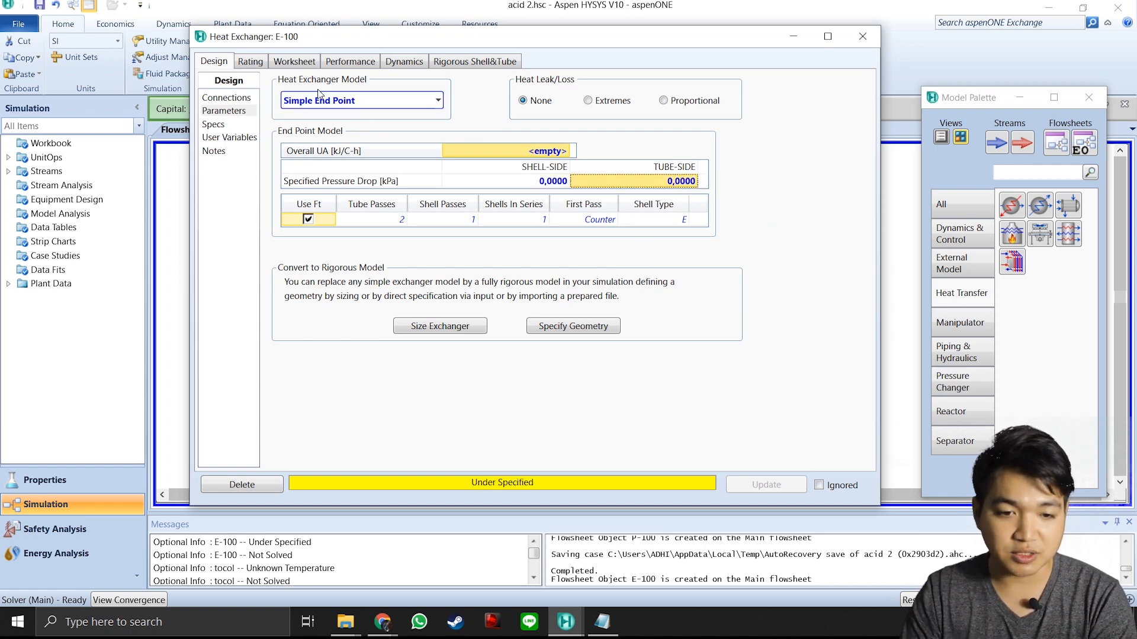
Compare the stream temperatures in E-100's worksheet and set sweet gas to next procs to 52 °C.
click(294, 62)
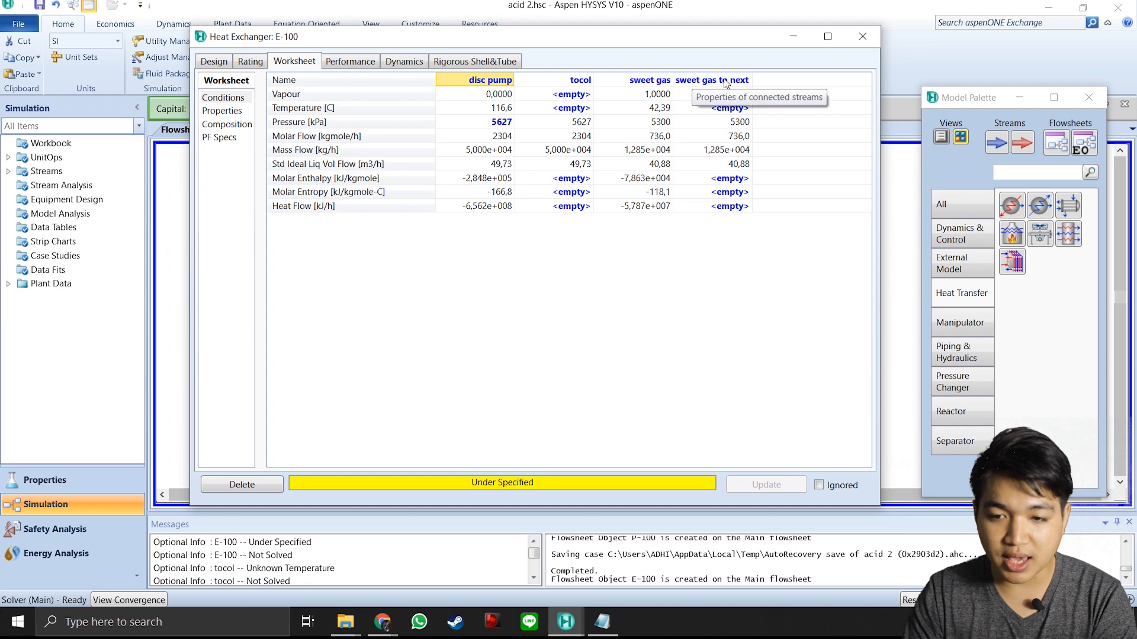
click(659, 109)
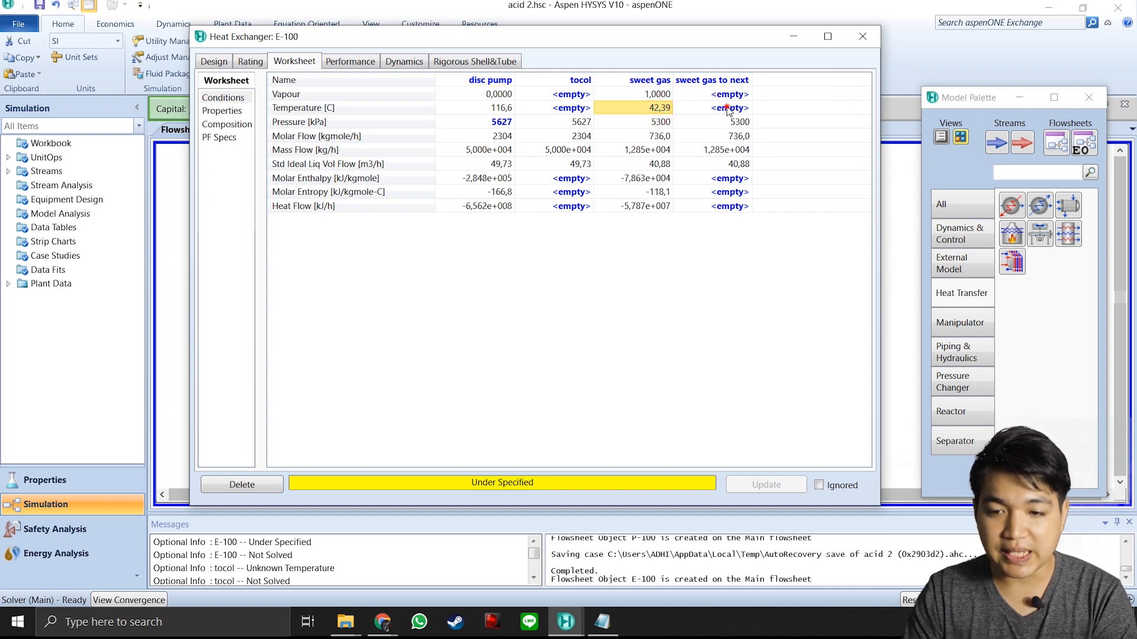
click(727, 109)
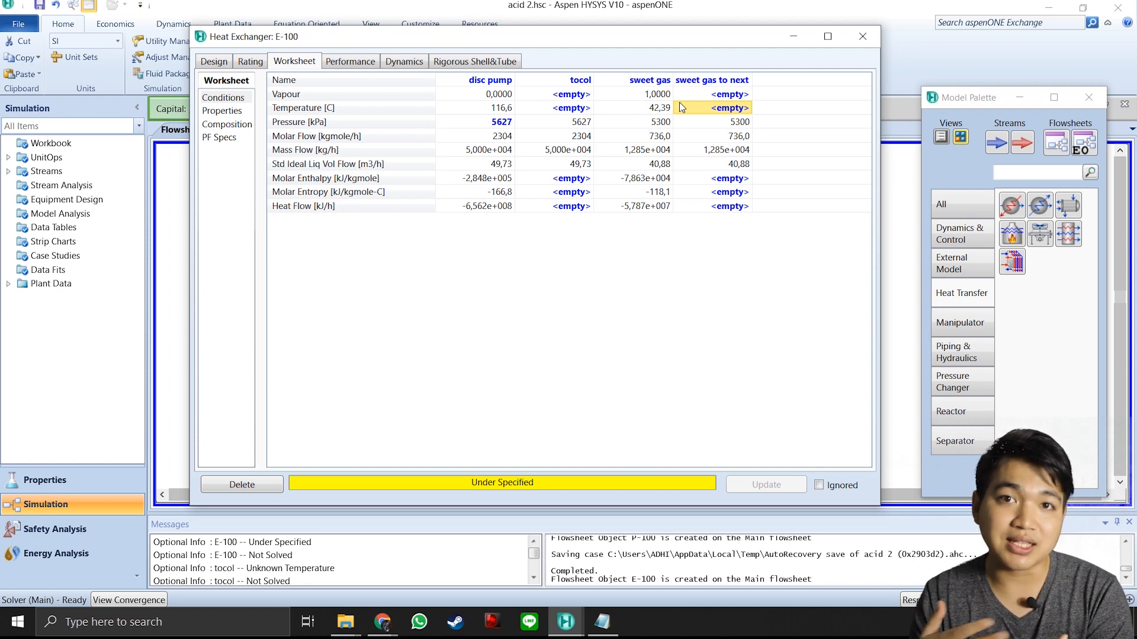
click(564, 109)
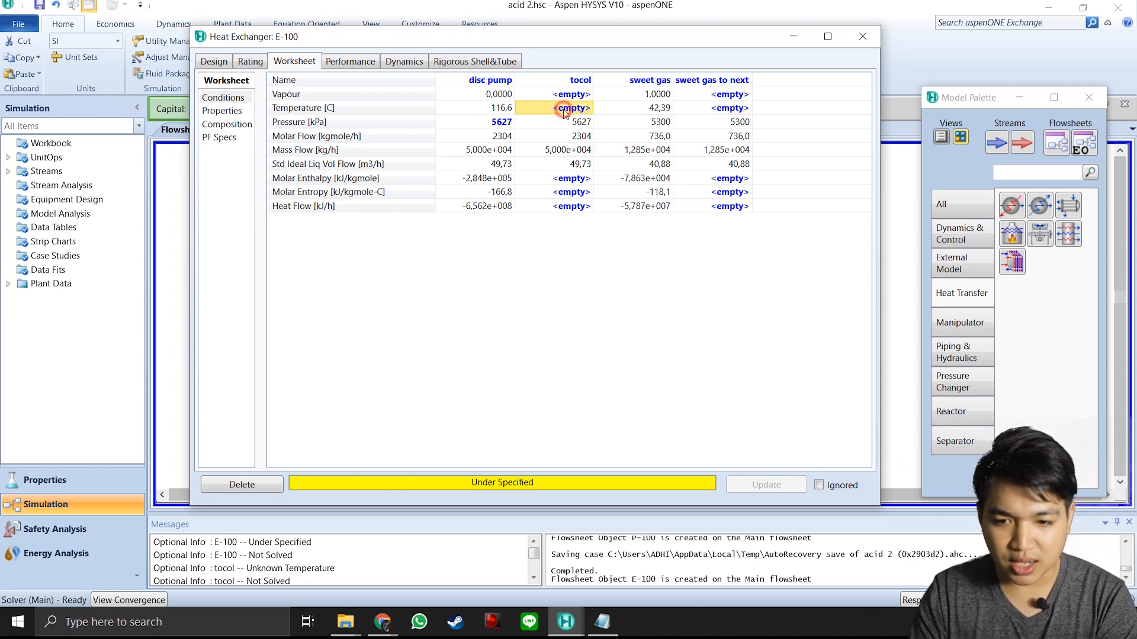
click(728, 109)
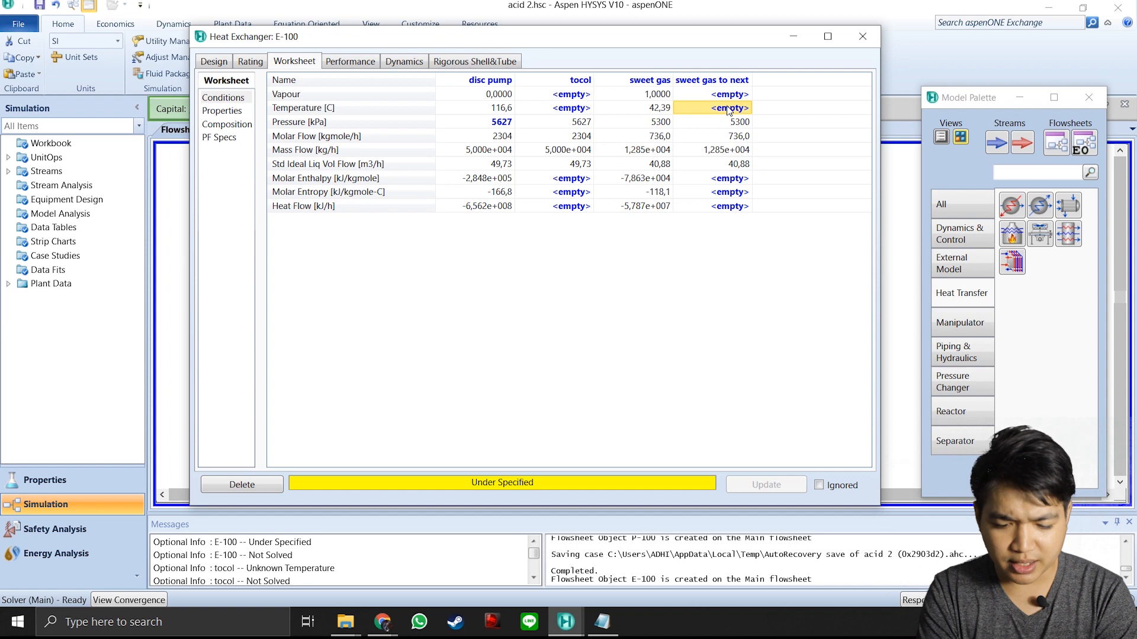
text(52)
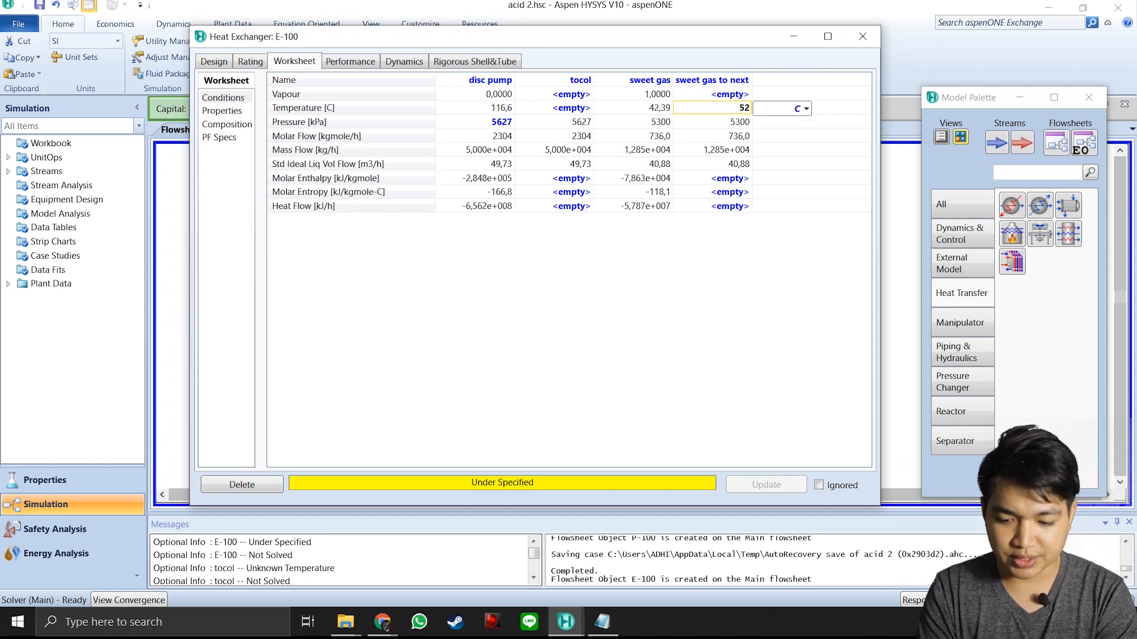
key(Return)
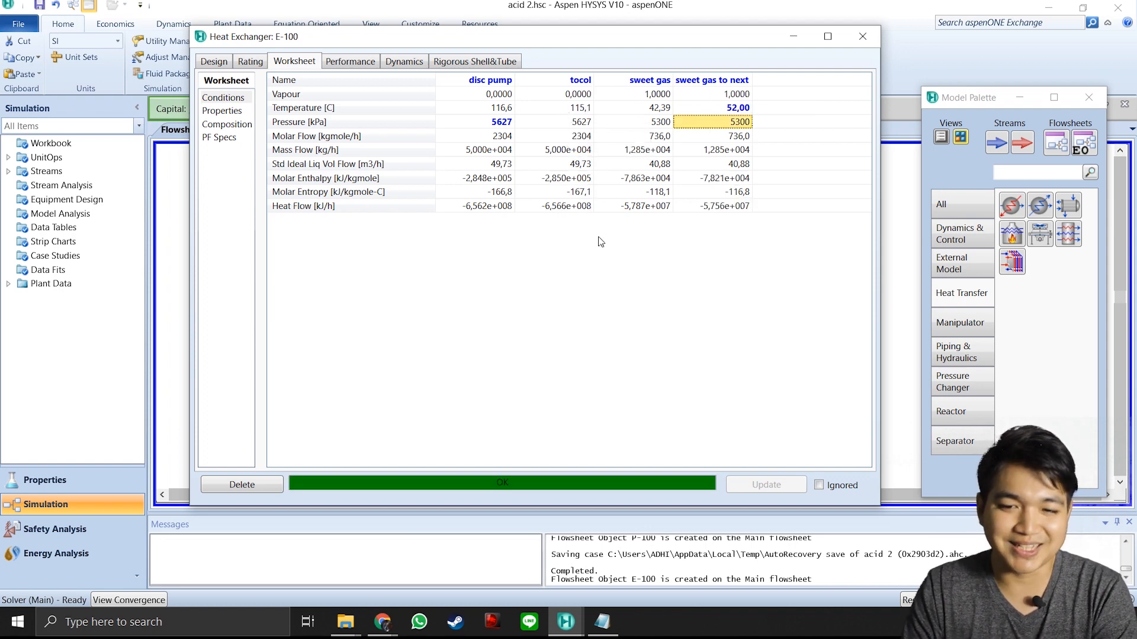
Set the sweet gas to next procs temperature to 62 °C in the worksheet and close E-100's properties.
click(730, 109)
text(62)
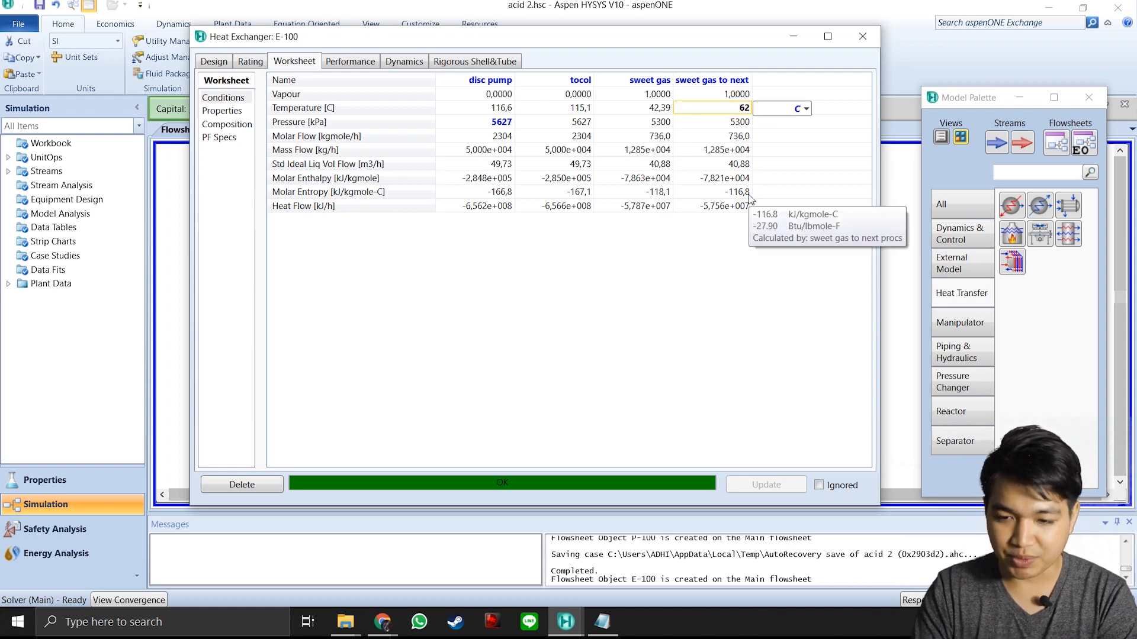
key(Return)
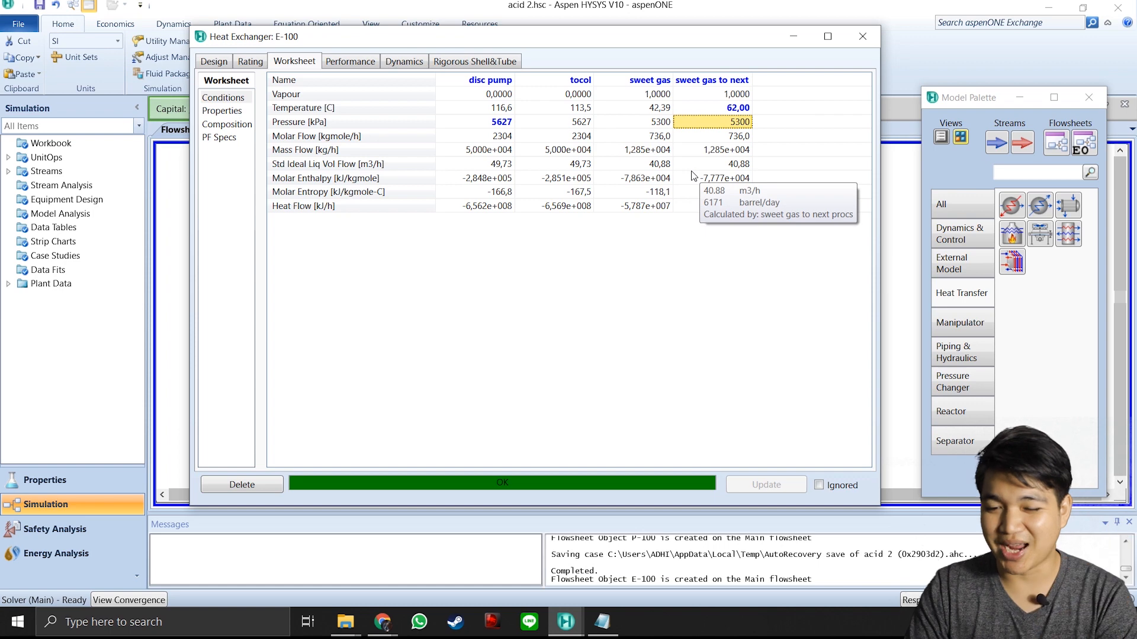
click(649, 109)
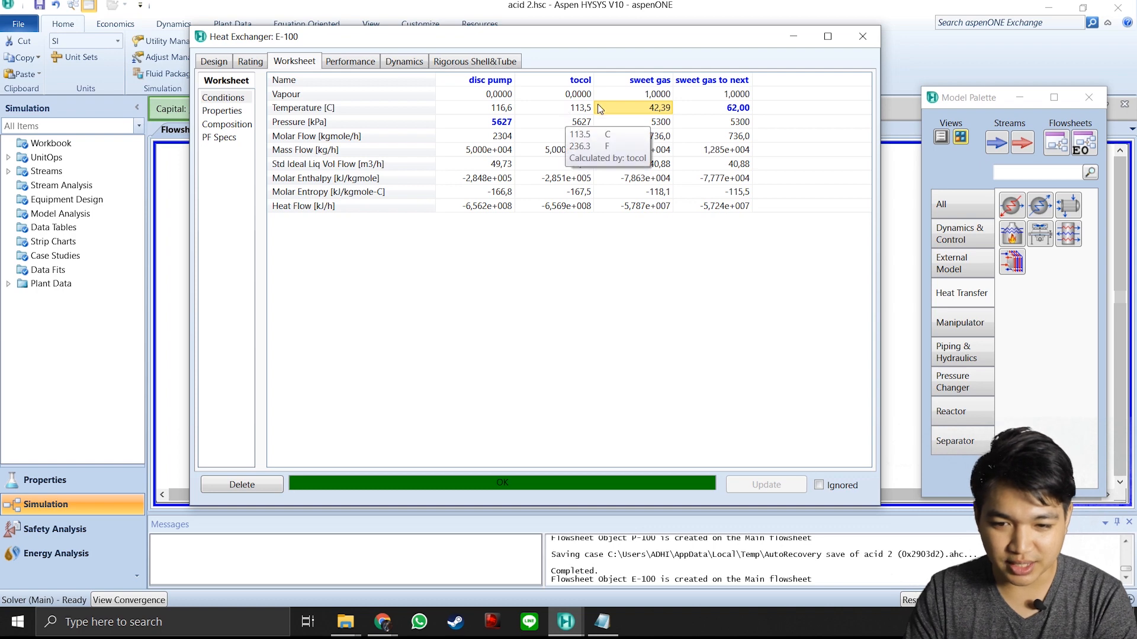
click(860, 38)
Shift pump P-100 away from E-100 and realign the lean to pump stream between the pump and MAKEUP-100.
click(474, 264)
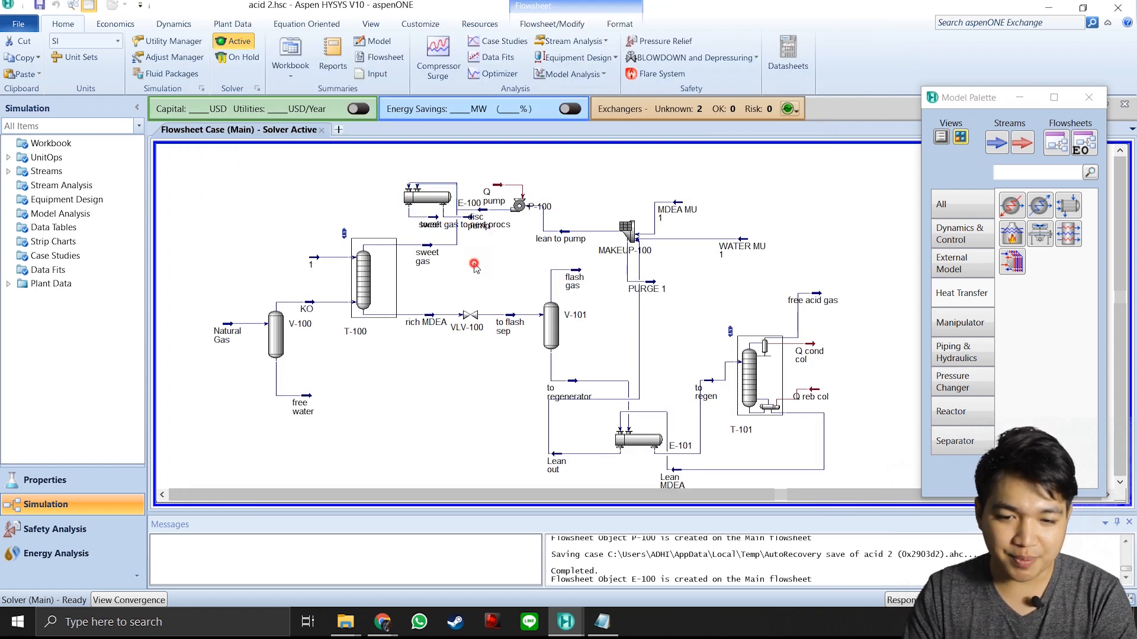
click(432, 202)
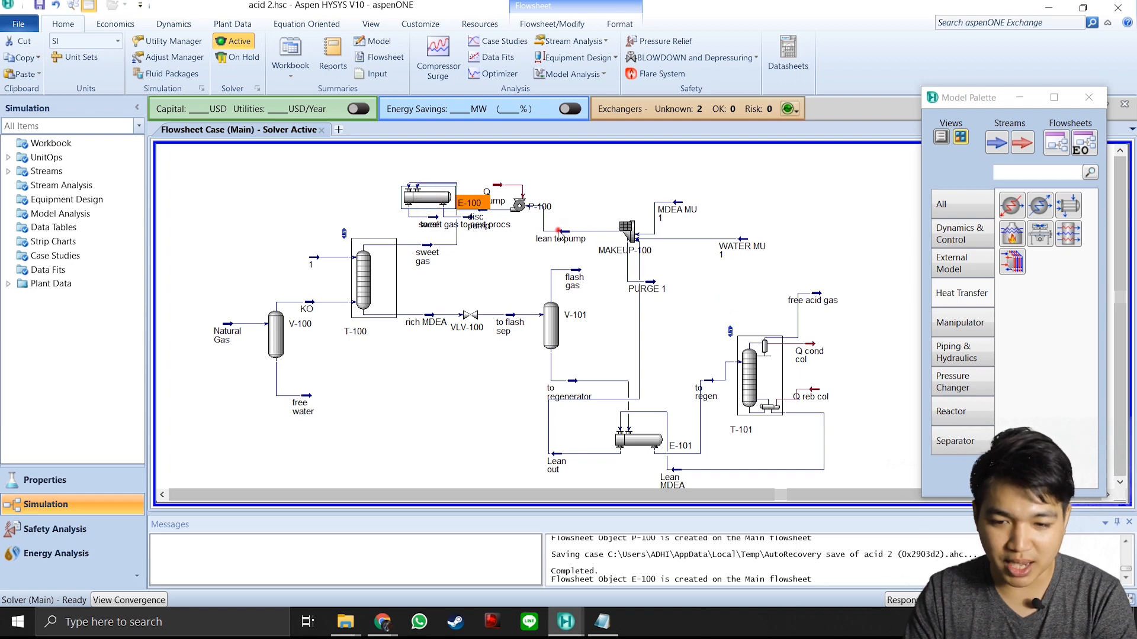
drag(560, 239, 590, 239)
click(533, 208)
drag(532, 205, 537, 206)
click(593, 206)
drag(595, 231, 599, 212)
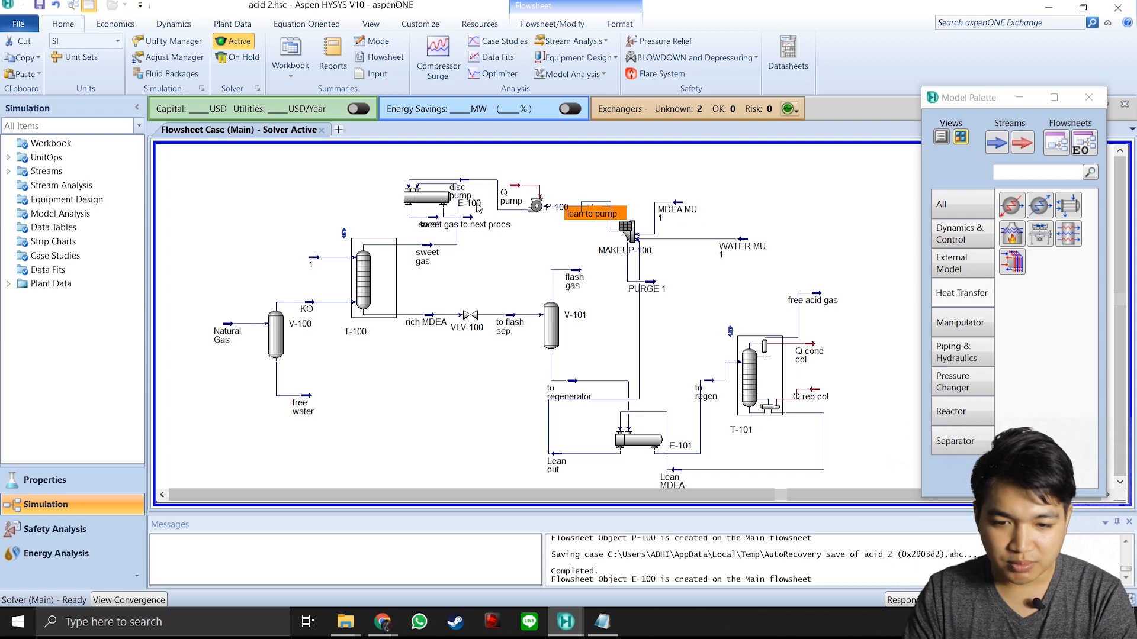
Rearrange the streams around E-100 so tocol sits left of it, sweet gas to next procs far right, and disc pump and sweet gas below.
click(441, 204)
click(429, 226)
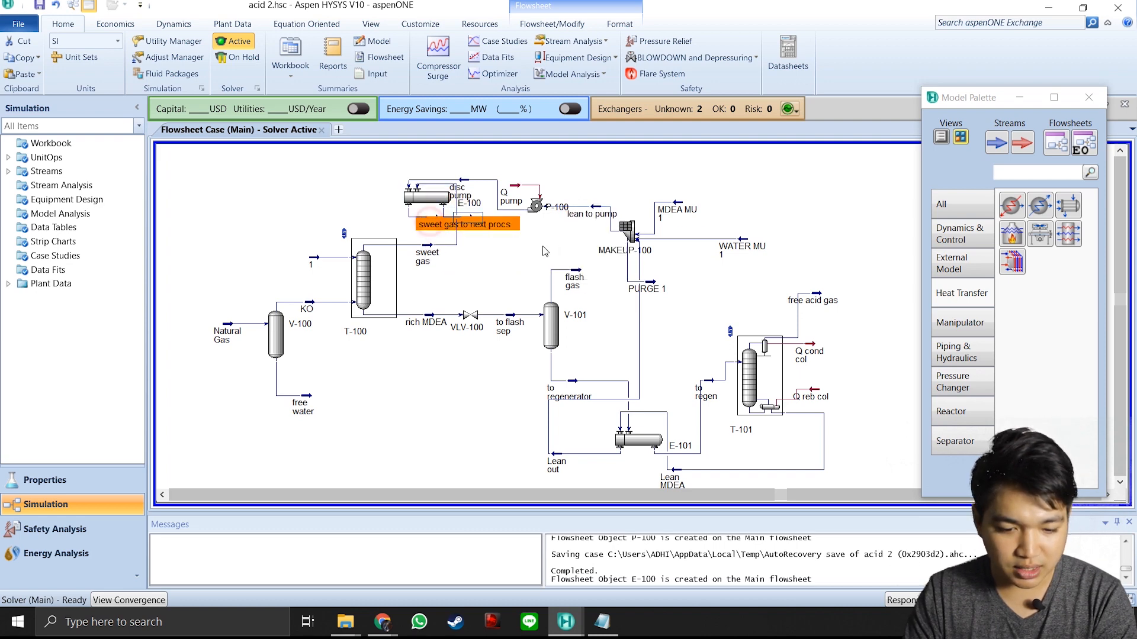
click(515, 247)
click(435, 220)
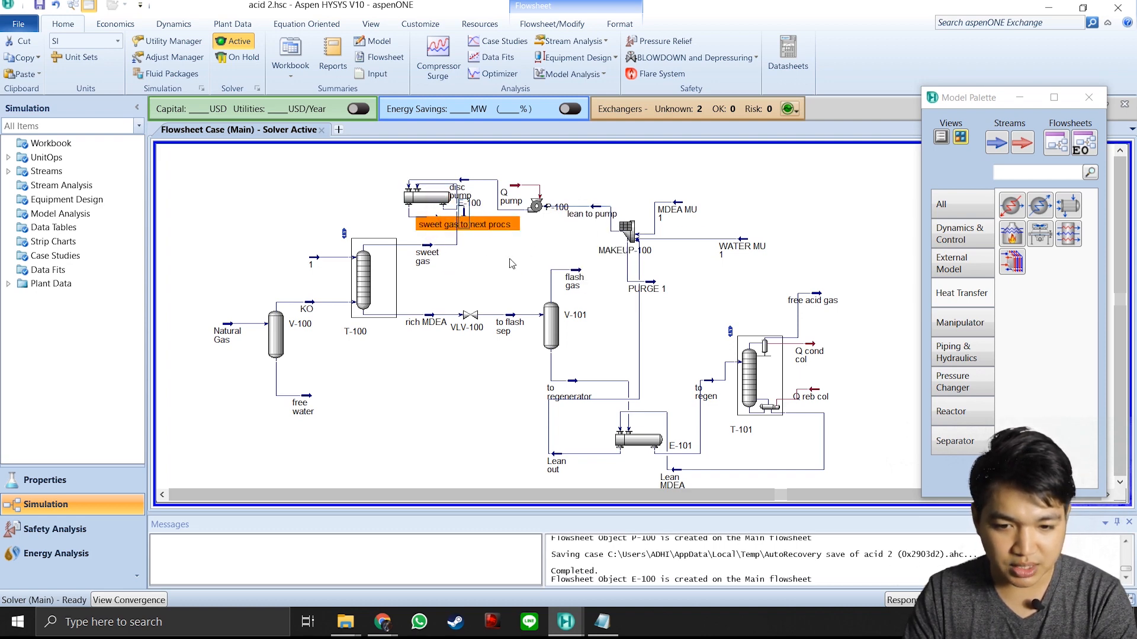
click(481, 253)
drag(429, 223, 331, 204)
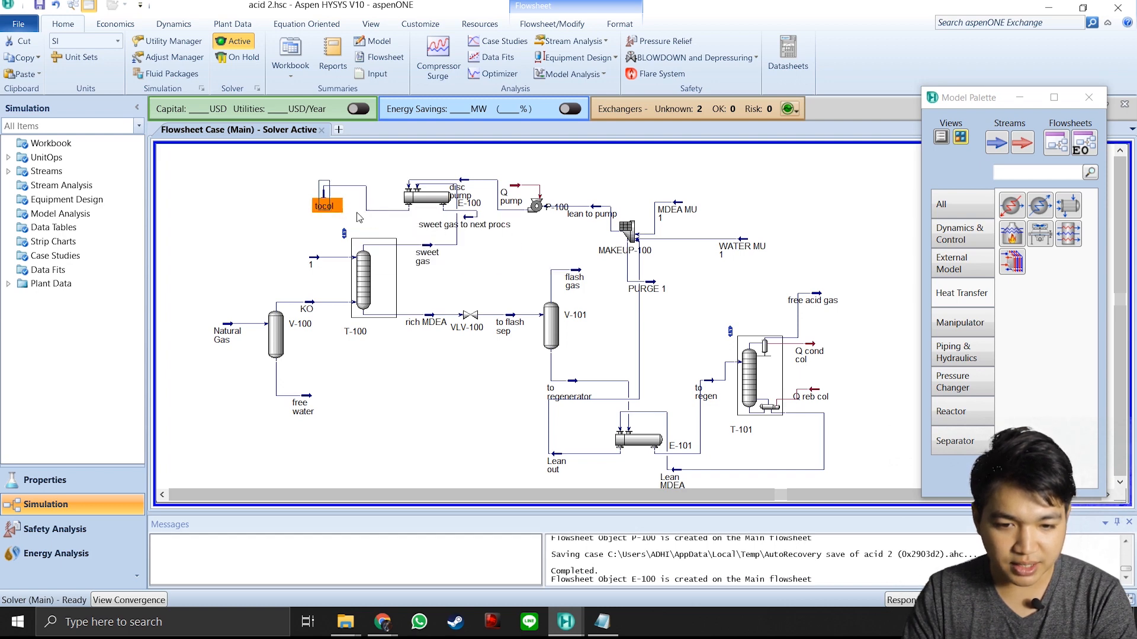
drag(473, 225, 510, 278)
drag(429, 251, 430, 237)
click(485, 241)
drag(509, 280, 527, 250)
click(587, 303)
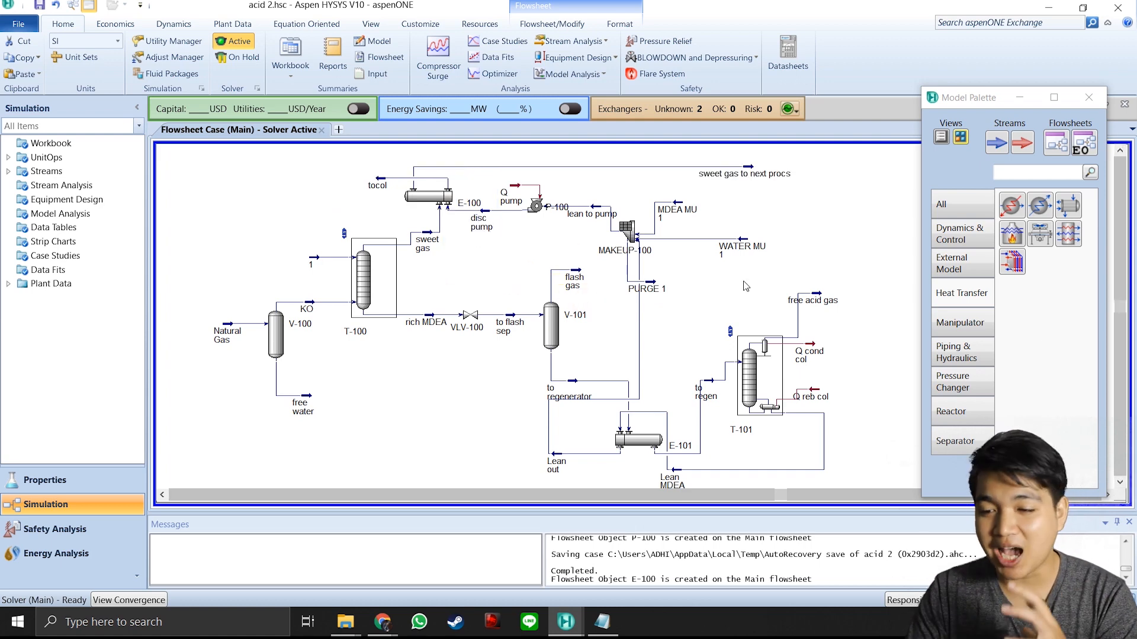
Place a cooler to the left of the tocol stream and assign tocol as its inlet.
click(1039, 206)
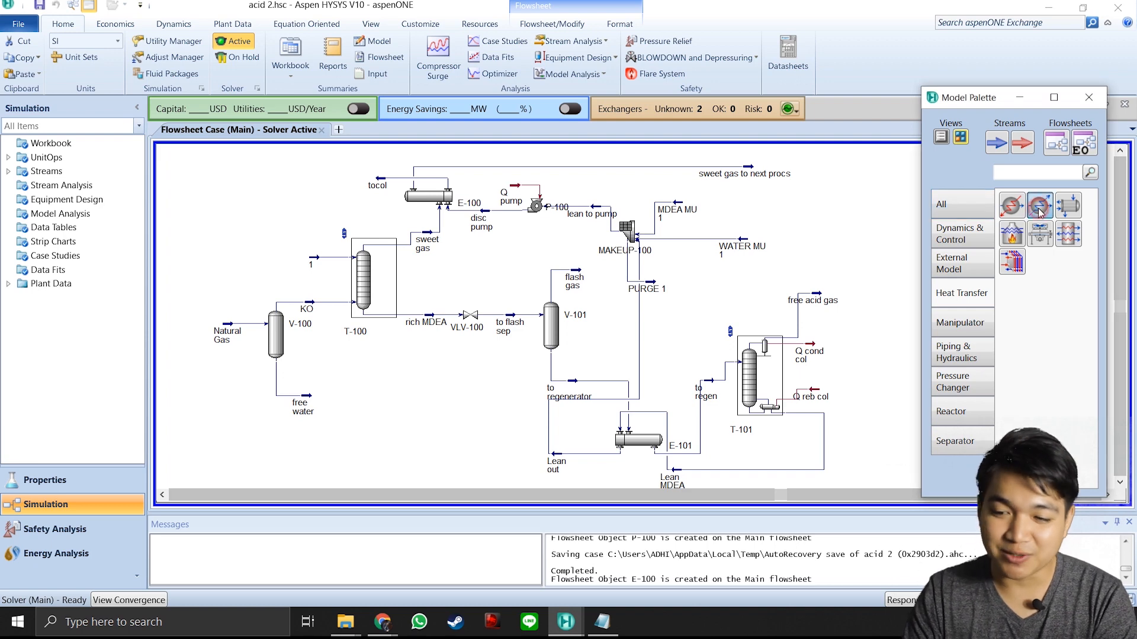
click(324, 188)
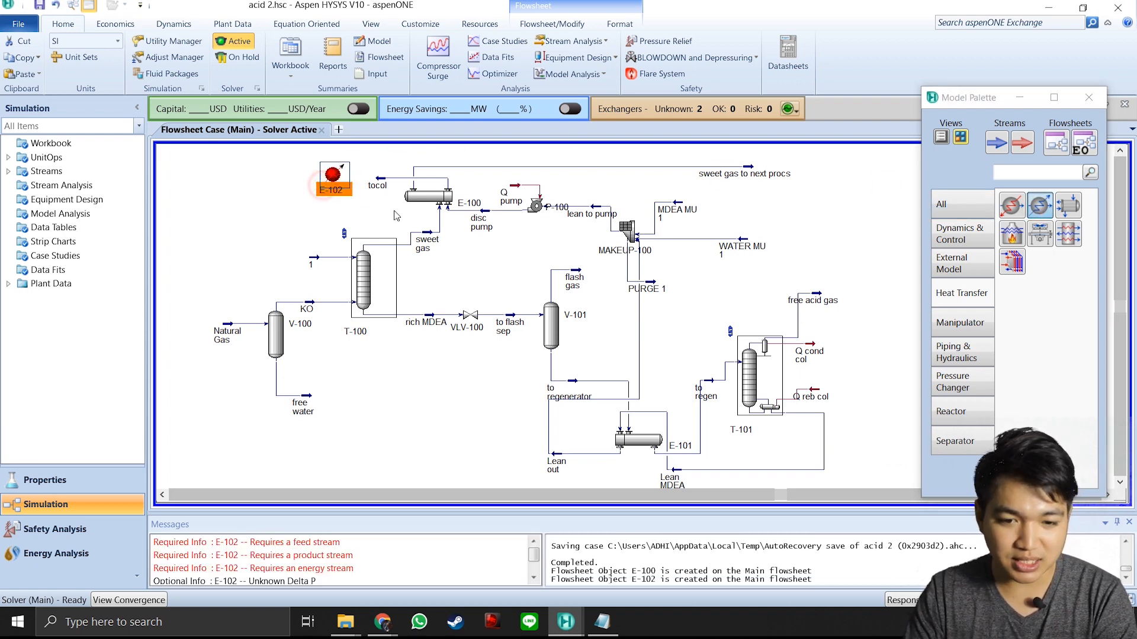
double_click(335, 179)
click(327, 319)
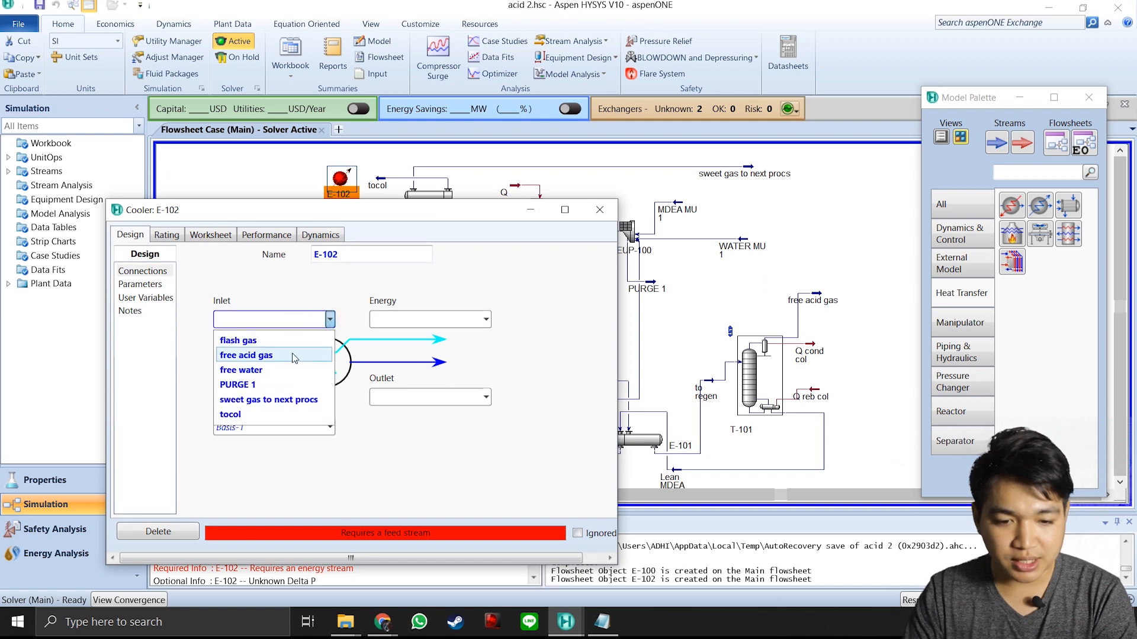
click(271, 415)
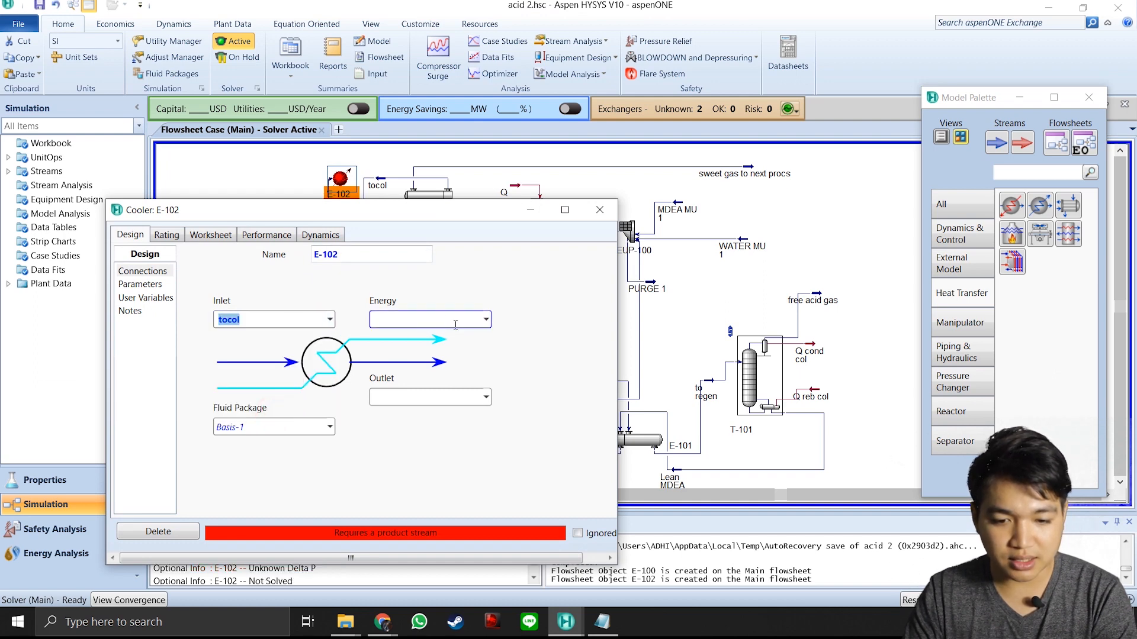
Create the outlet stream torec and the energy stream Q coolerrrrr for cooler E-102.
click(423, 399)
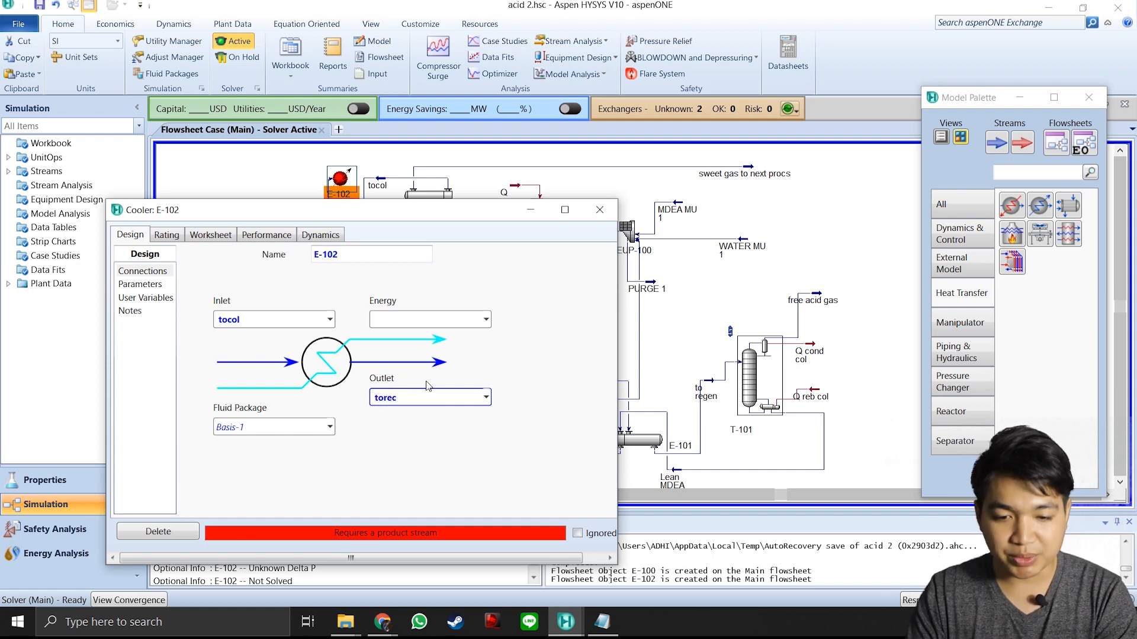
click(429, 320)
text(Q coole)
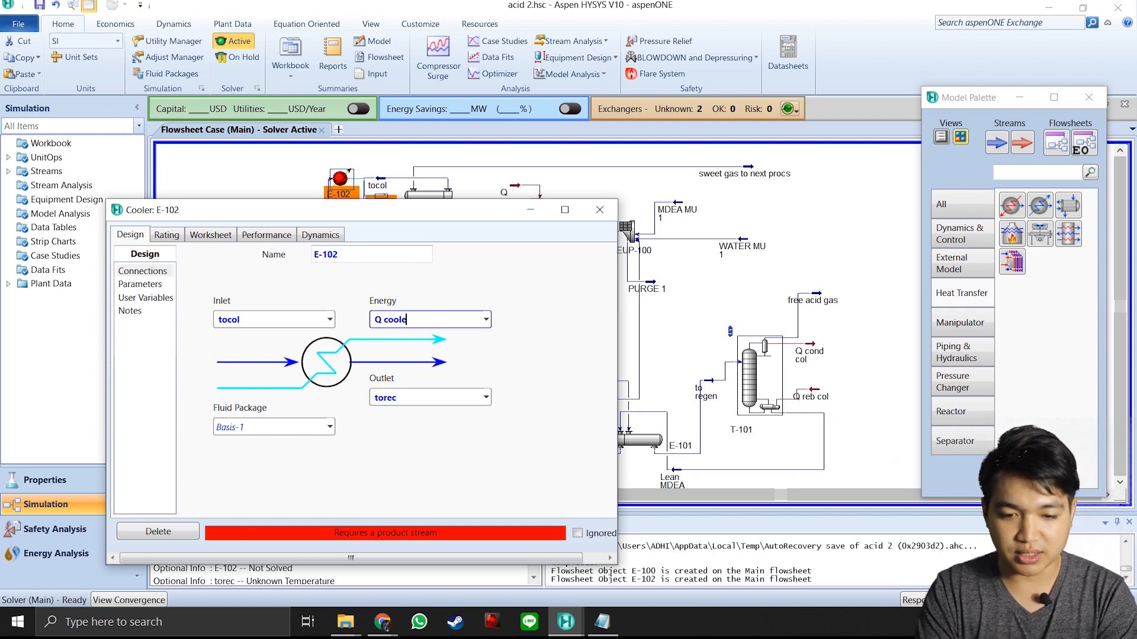
text(rrr)
key(Return)
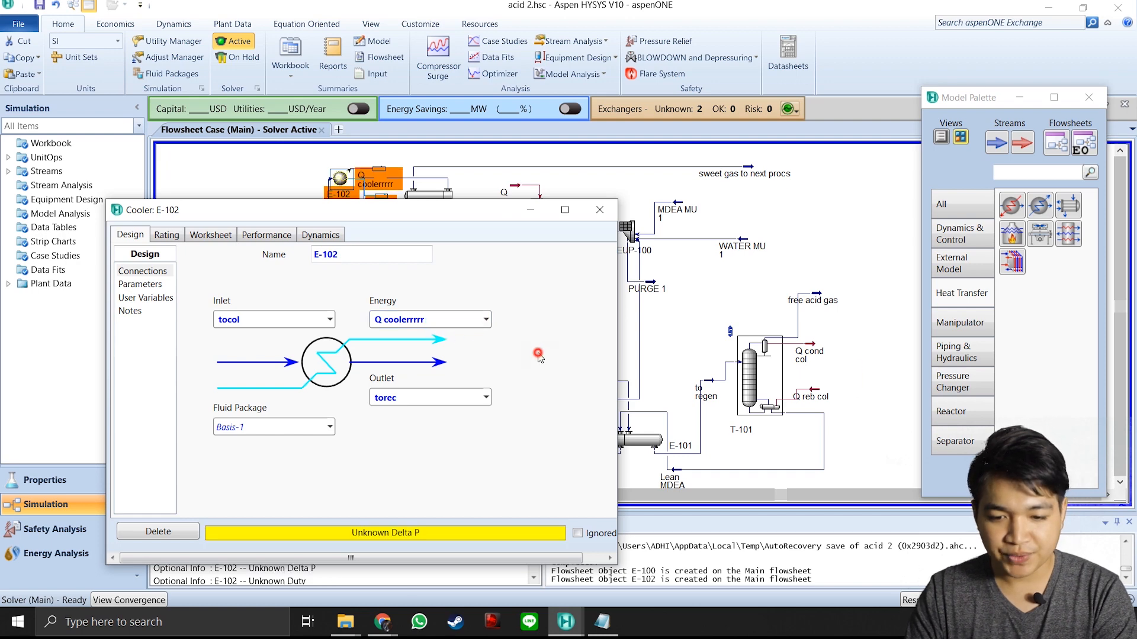
Check the cooler values in the Notepad notes and set E-102's Delta P to 27 kPa in its design parameters.
click(602, 622)
drag(369, 345, 300, 330)
click(869, 65)
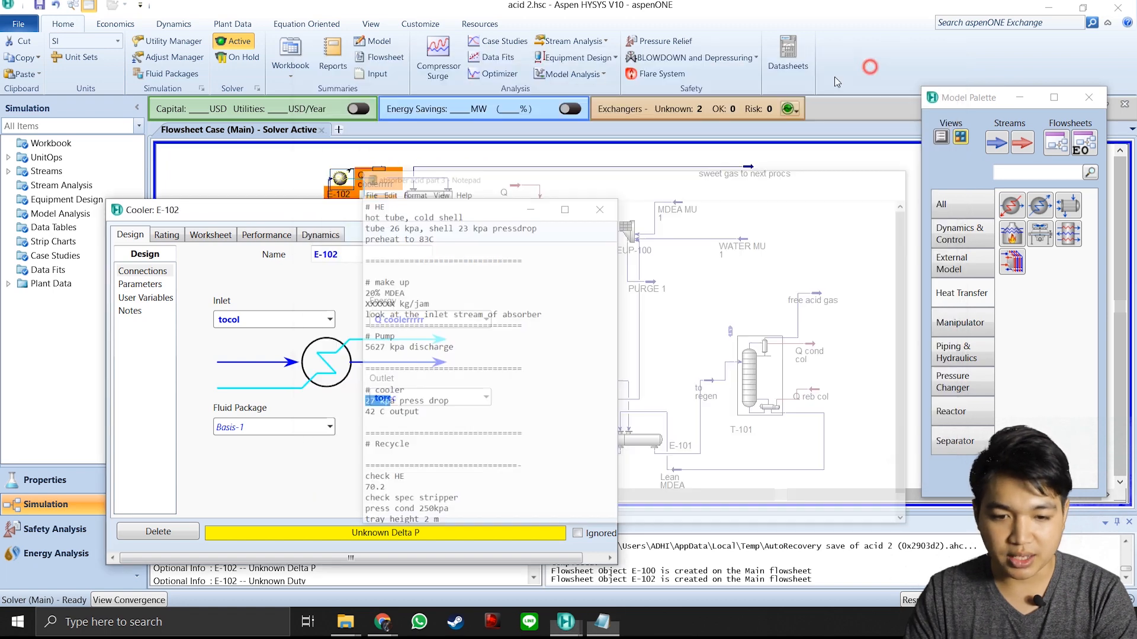
drag(357, 214, 585, 136)
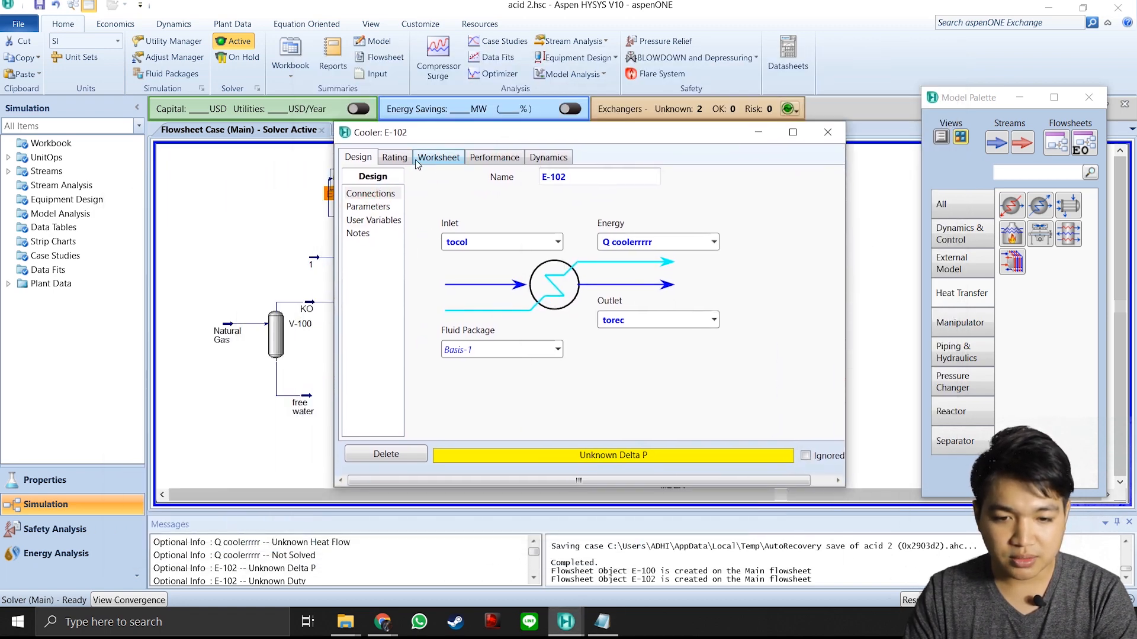
click(386, 207)
click(494, 198)
click(613, 622)
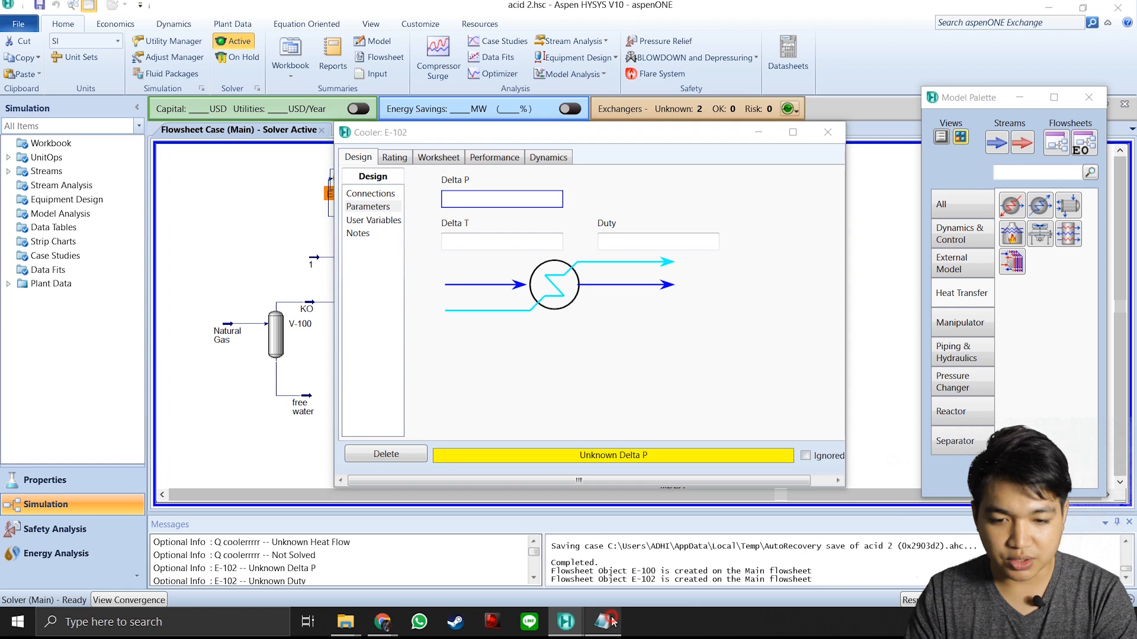
click(613, 622)
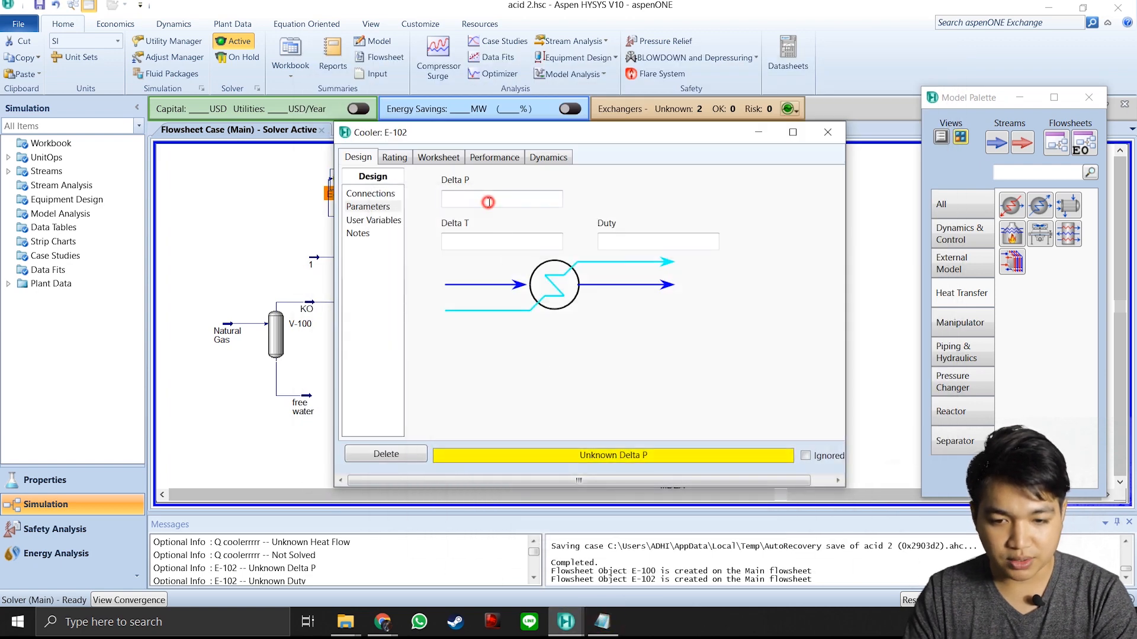
click(488, 202)
text(27)
key(Return)
Set the torec outlet temperature to 42 °C in E-102's worksheet and close the cooler's properties.
click(602, 631)
click(602, 630)
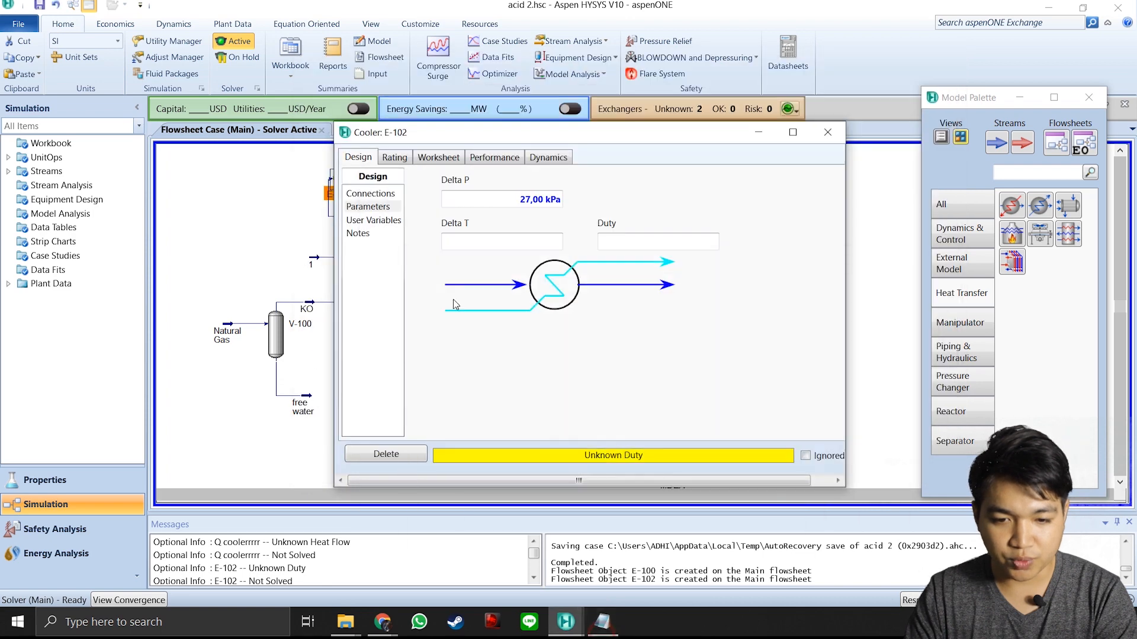
click(435, 159)
click(691, 212)
text(42)
key(Return)
click(767, 236)
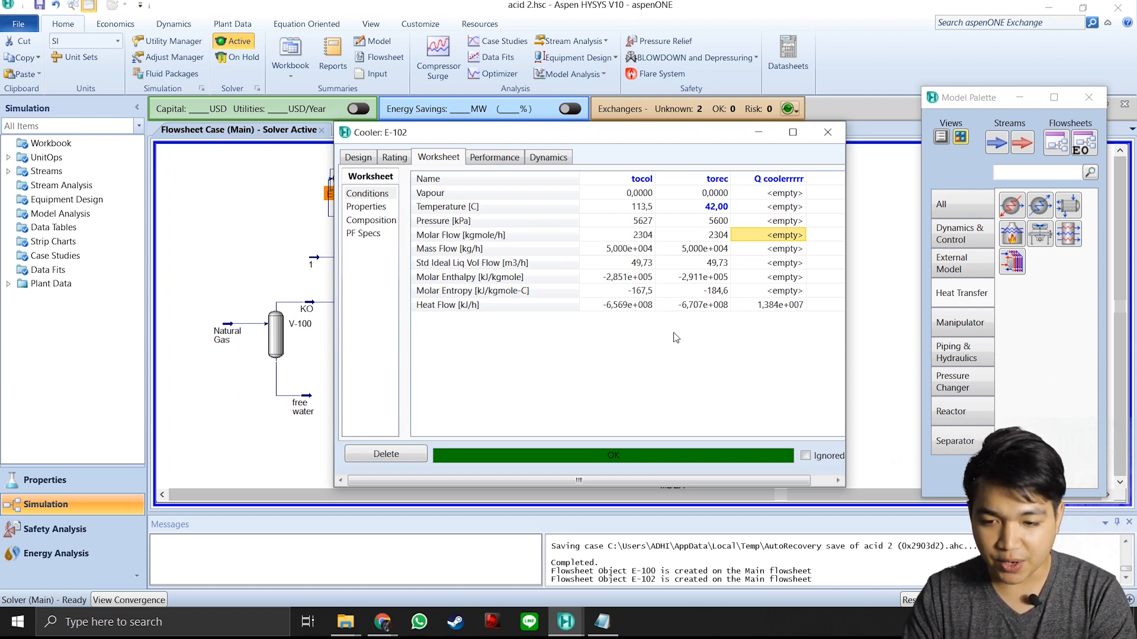
click(828, 132)
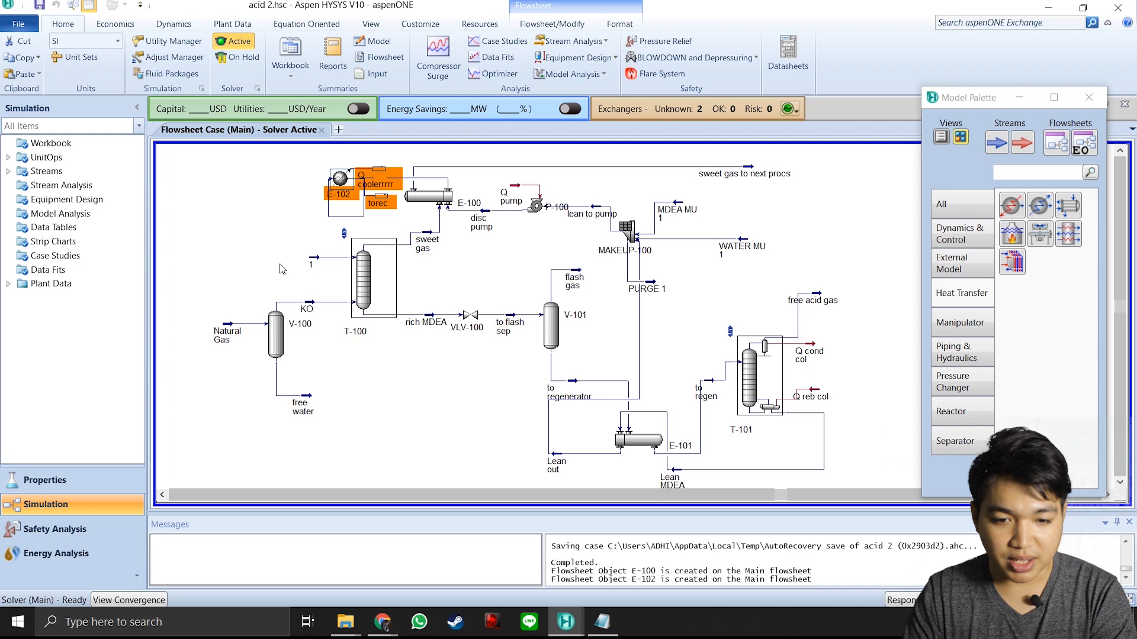
Move the torec stream down beside stream 1, ahead of absorber T-100.
click(352, 219)
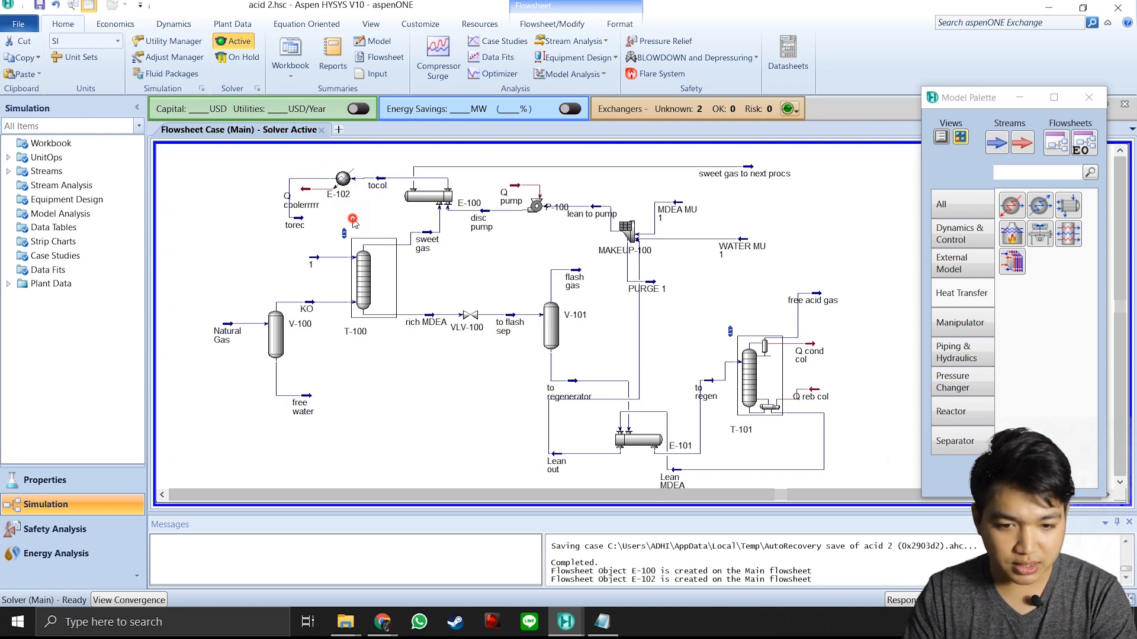
click(299, 225)
drag(265, 260, 266, 259)
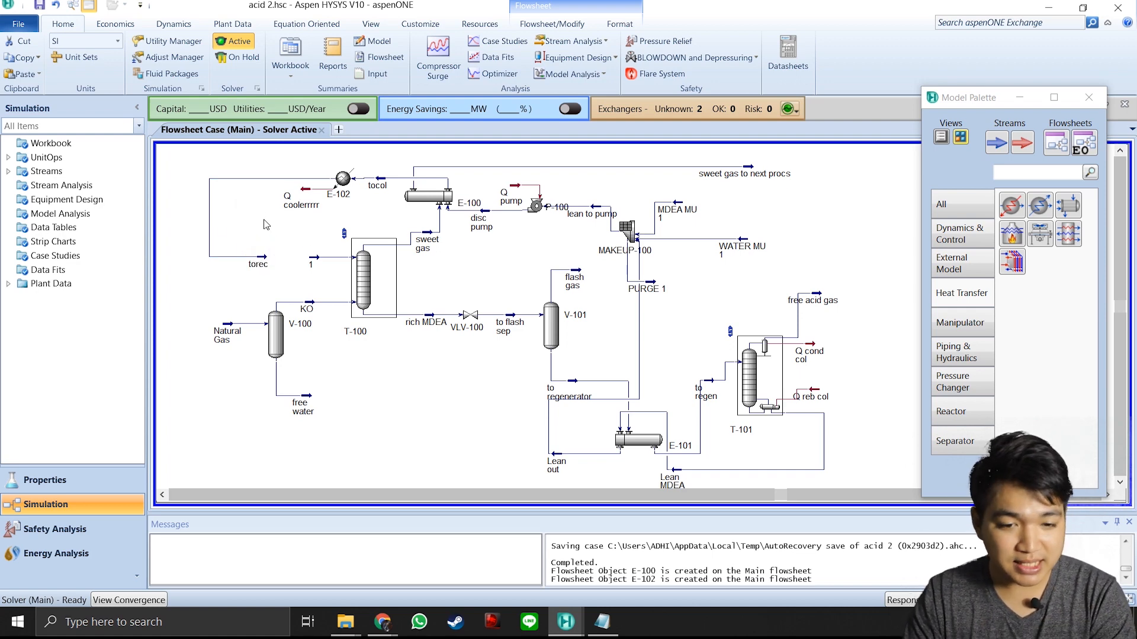
Compare MAKEUP-100's outlet amine specification with the conditions, composition and compositional basis of stream 1.
mouse_move(259, 264)
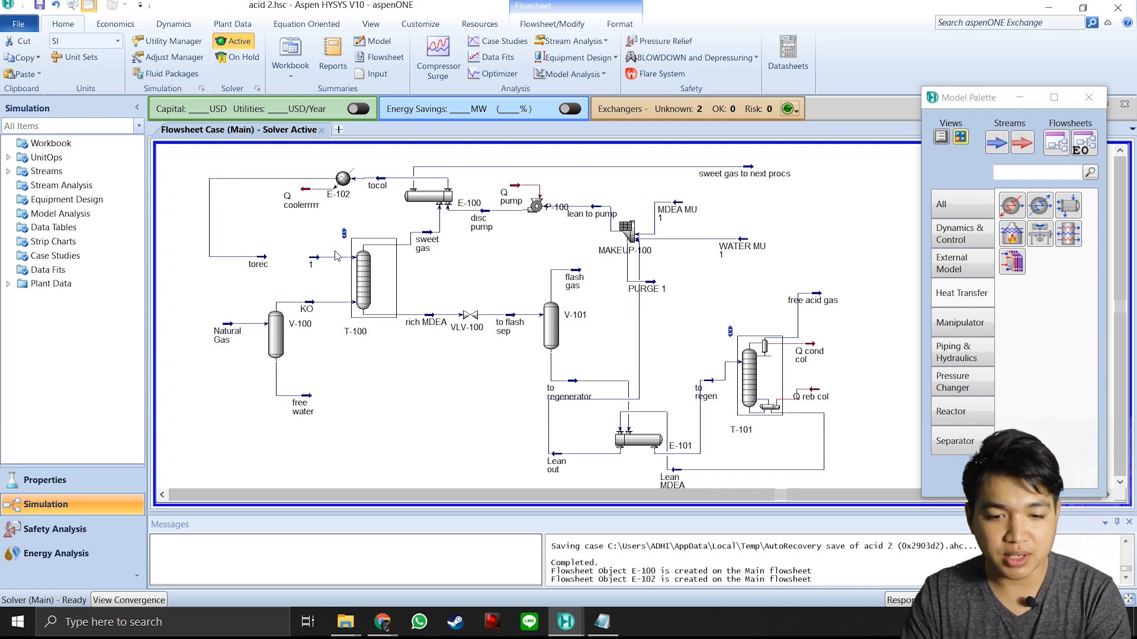
mouse_move(315, 264)
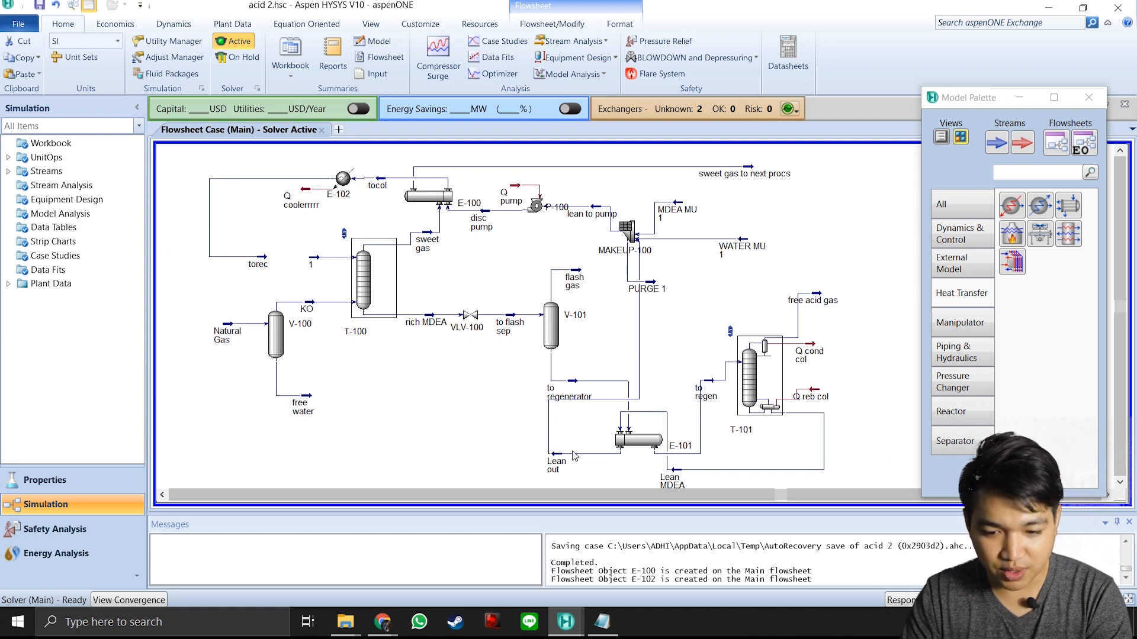
mouse_move(556, 466)
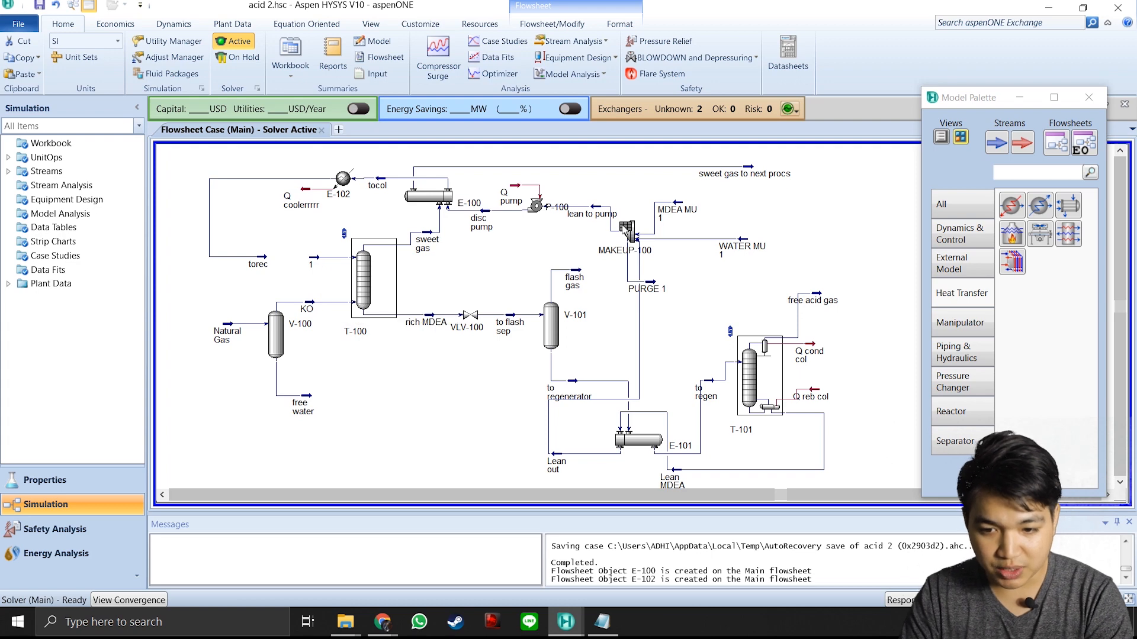
mouse_move(640, 300)
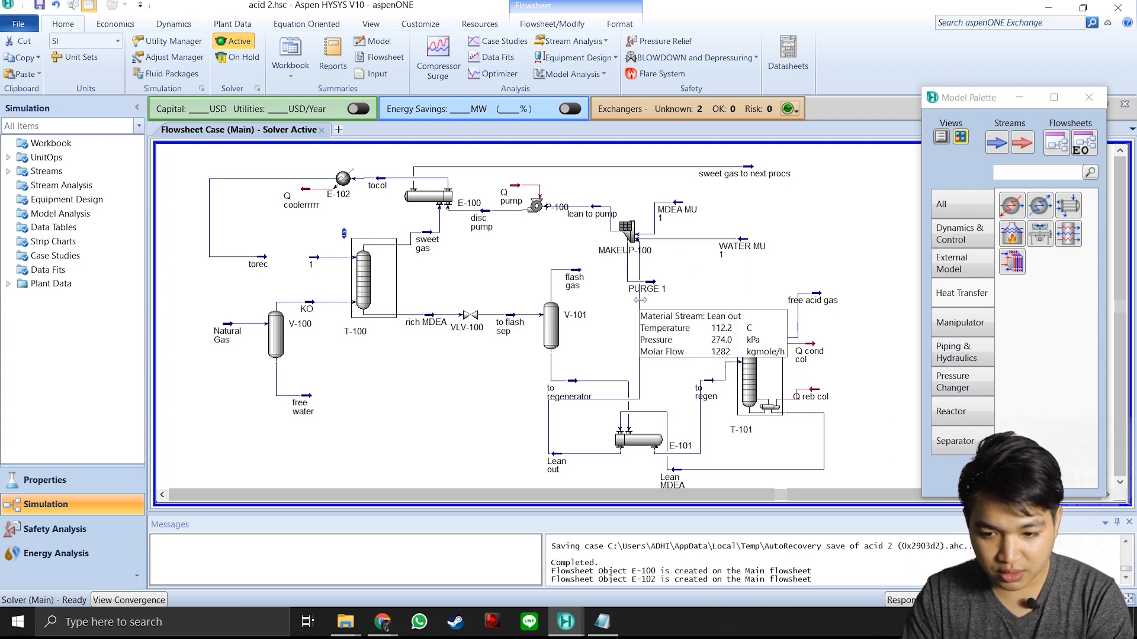
mouse_move(595, 211)
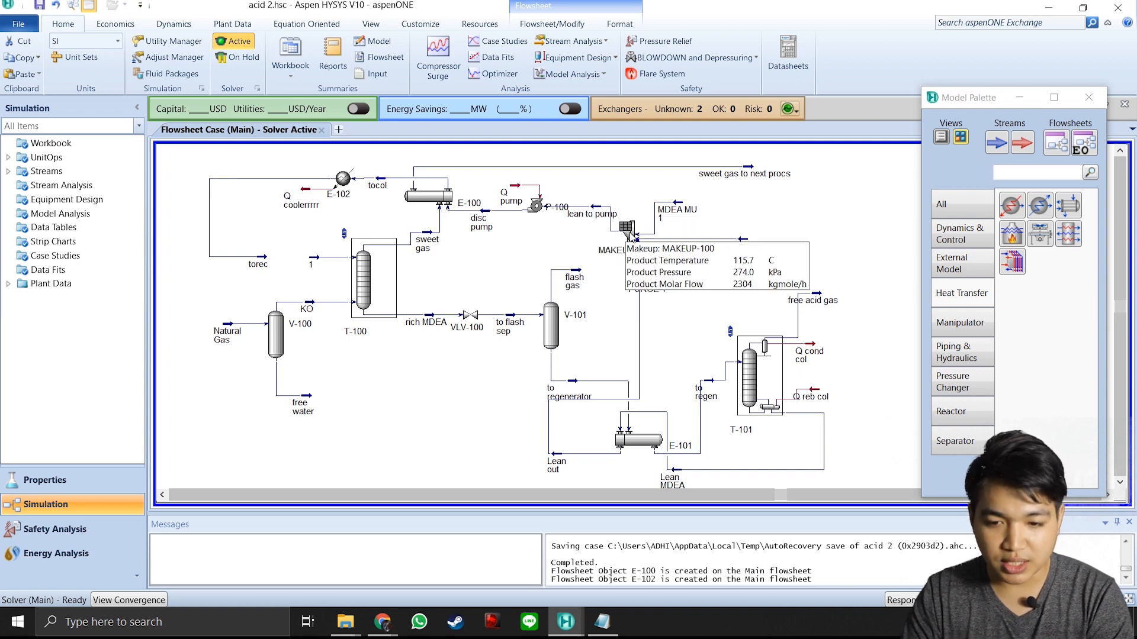
double_click(631, 233)
drag(480, 210, 829, 74)
double_click(314, 259)
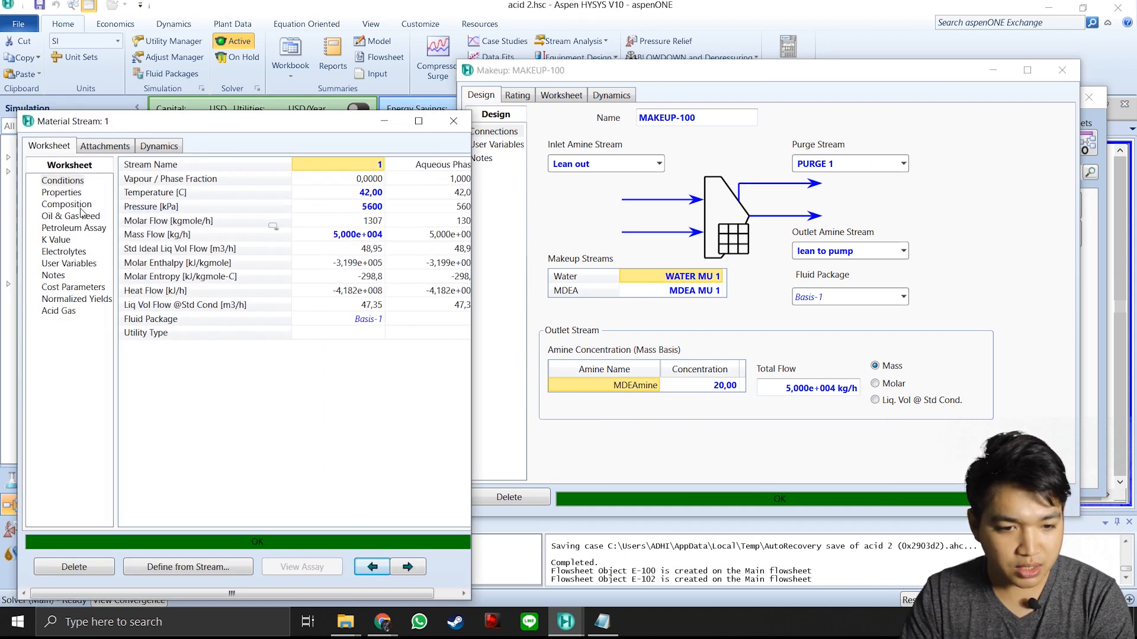
click(81, 205)
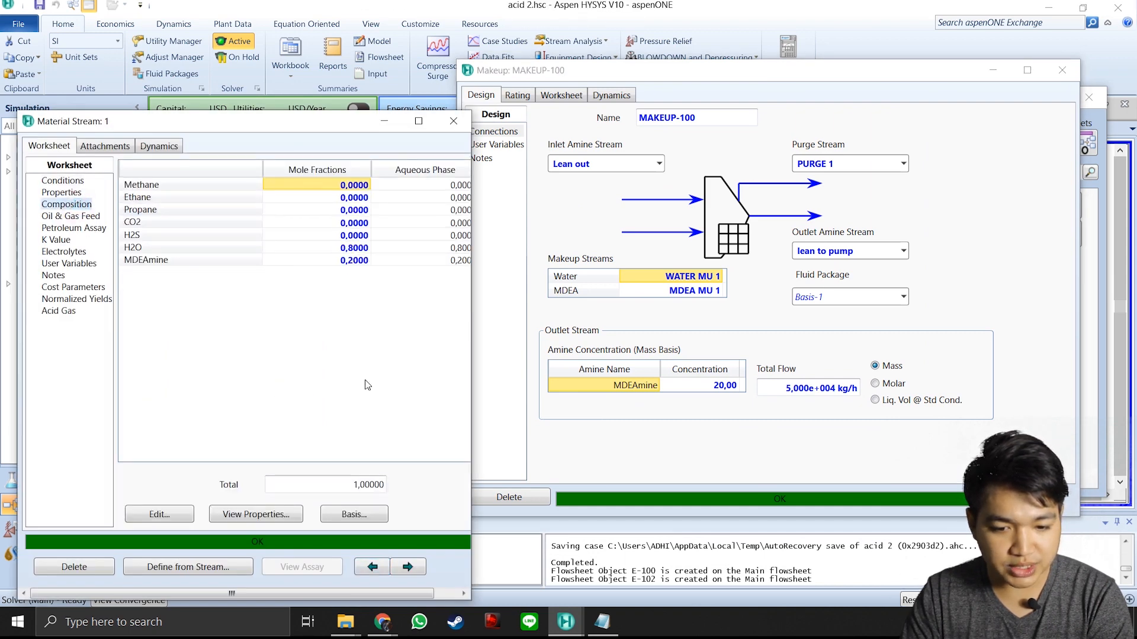
click(355, 514)
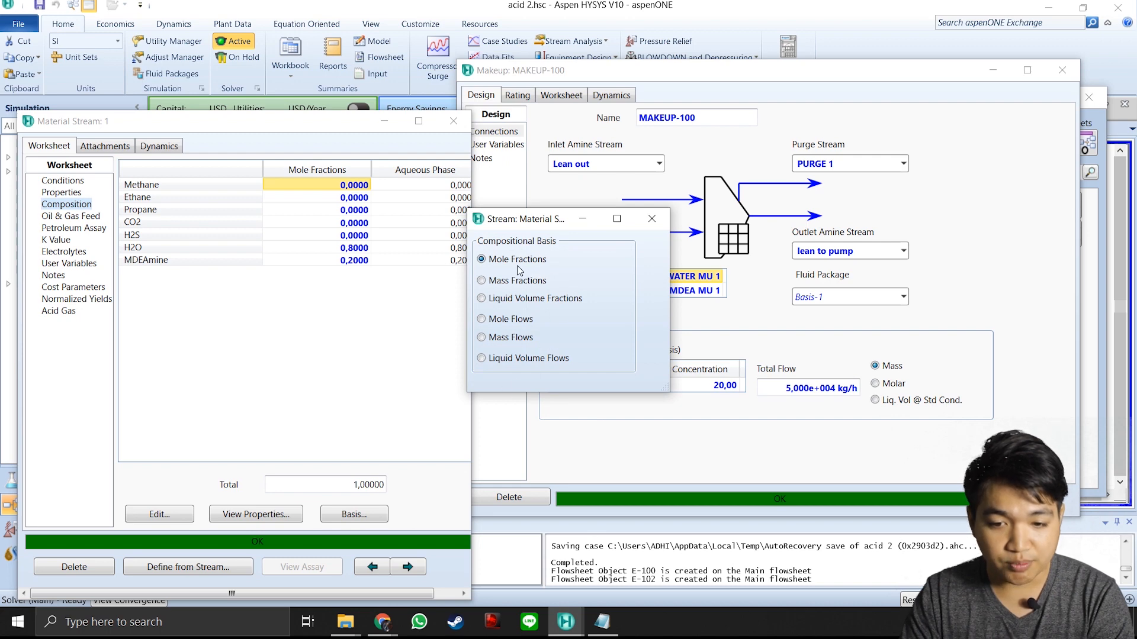
click(651, 218)
click(453, 121)
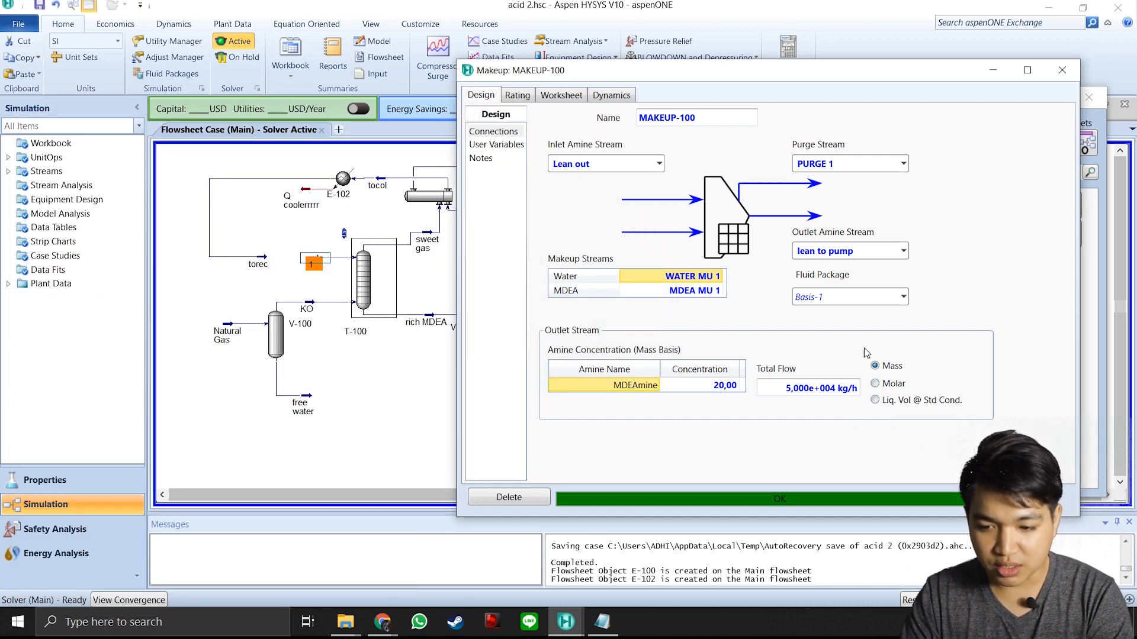
Switch MAKEUP-100's outlet stream to molar basis and set its total flow to stream 1's molar flow, 1307 kgmole/h.
click(876, 384)
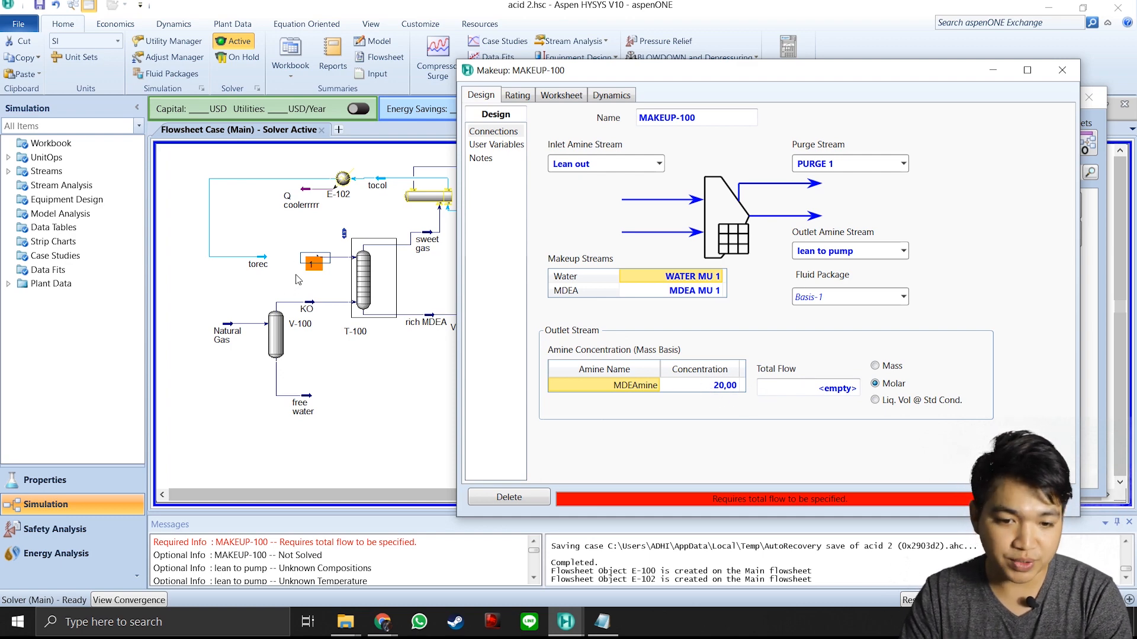
double_click(318, 264)
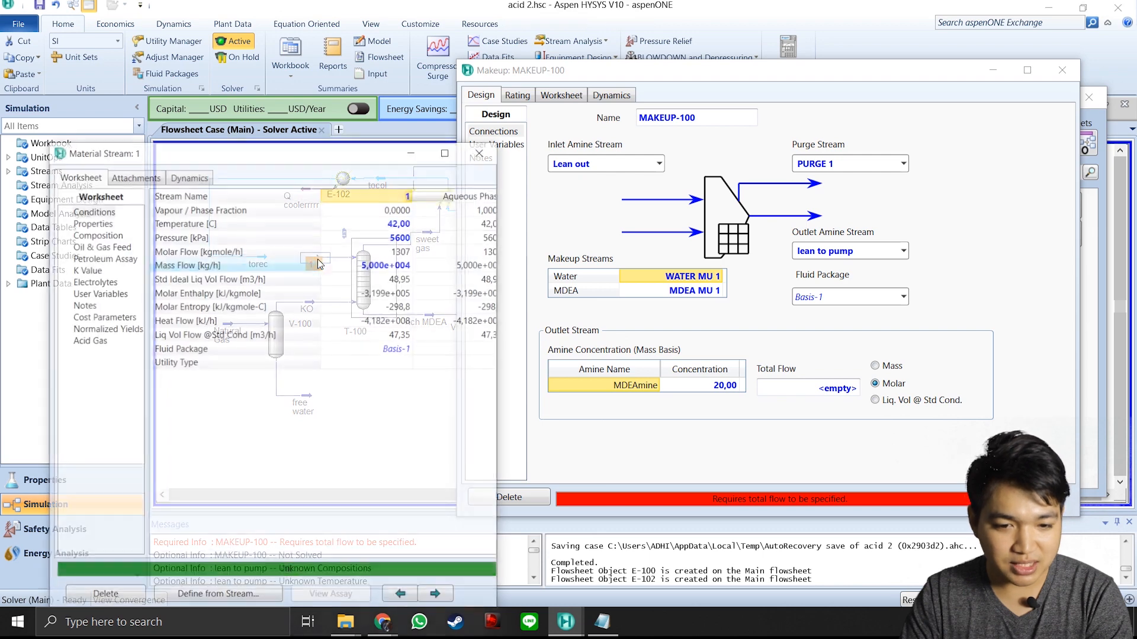
click(237, 250)
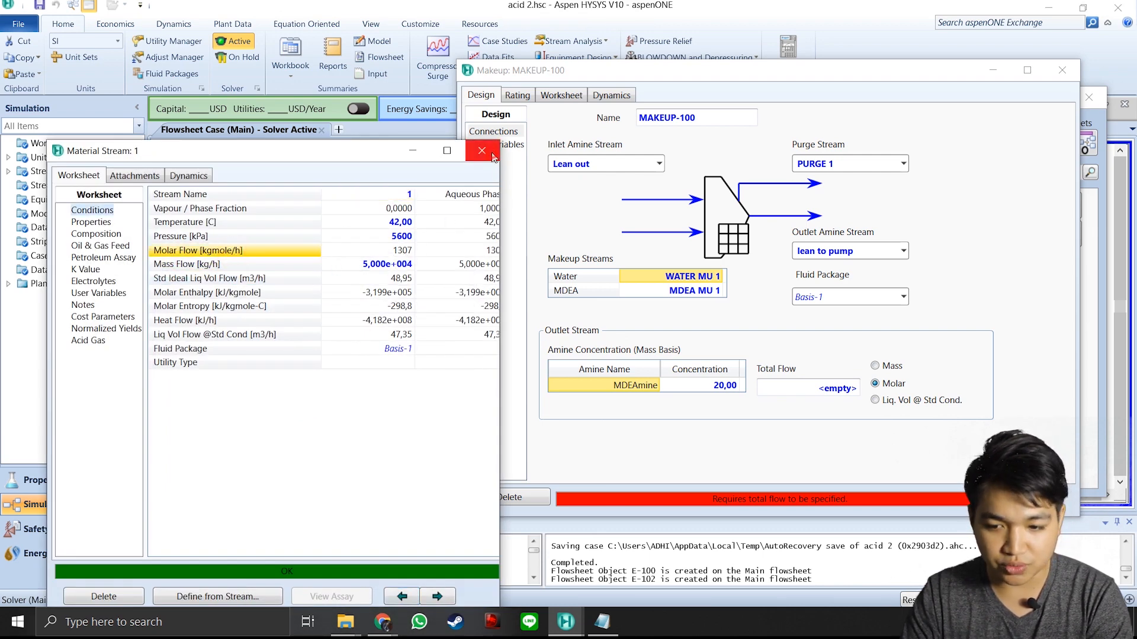
click(492, 157)
click(829, 388)
text(1307)
key(Return)
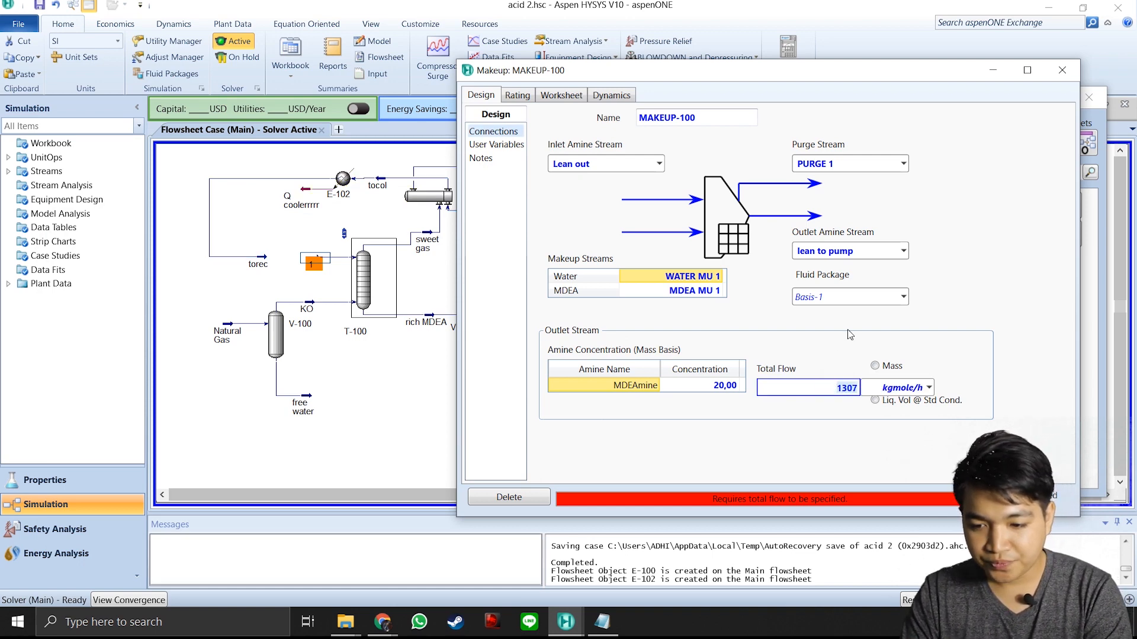
click(1061, 70)
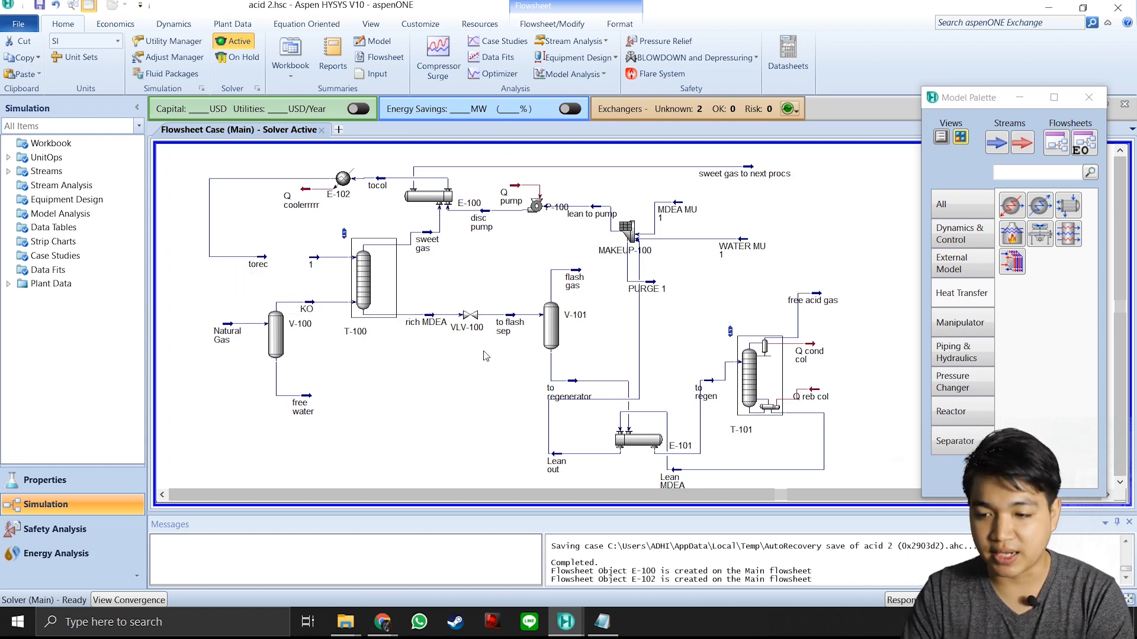
Place a Recycle operation on the flowsheet between the torec stream and stream 1.
click(947, 204)
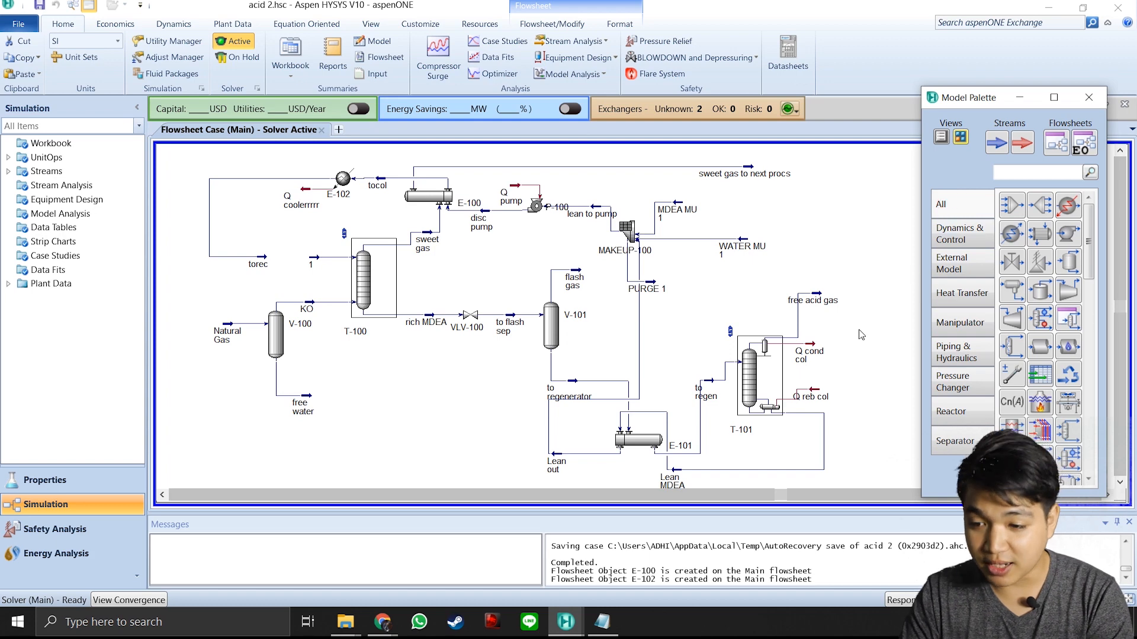
click(1072, 381)
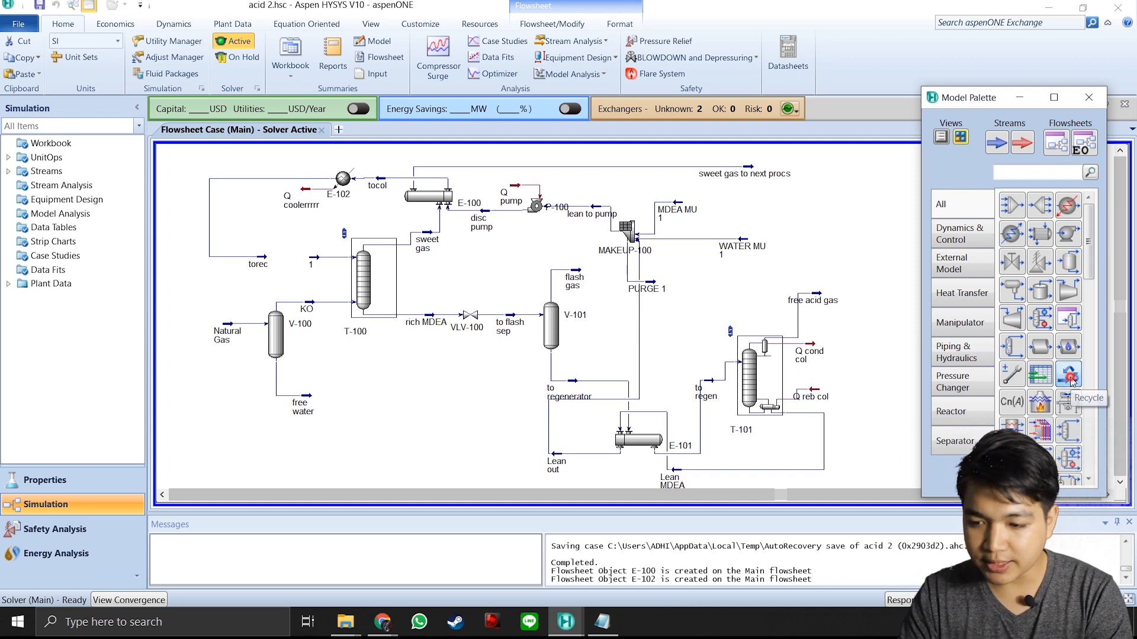
click(287, 247)
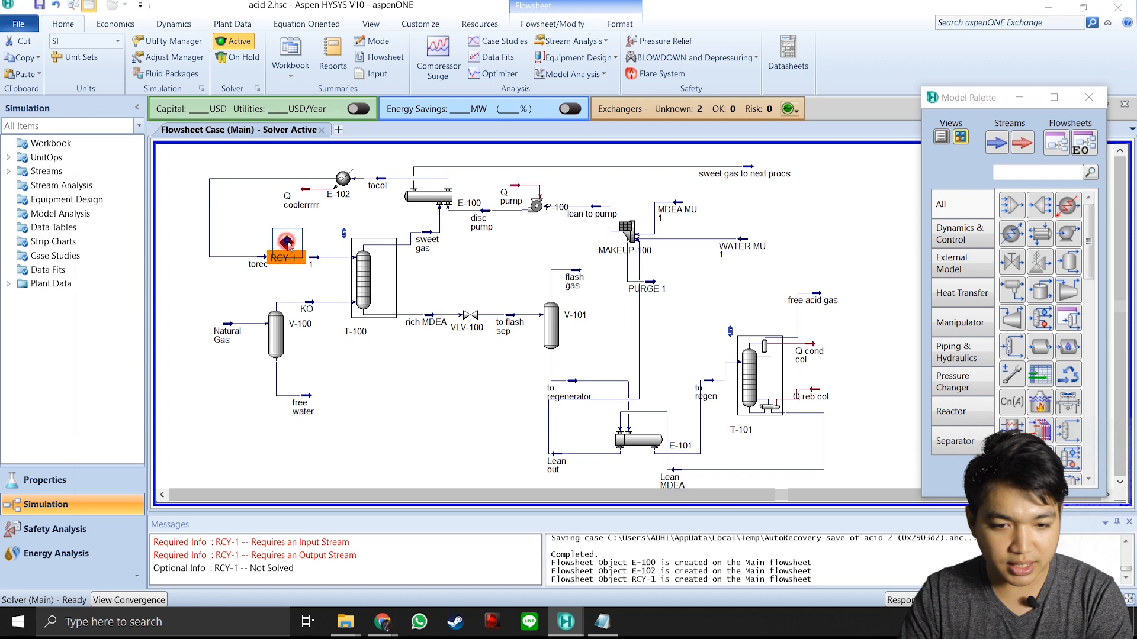
Connect recycle RCY-1 with torec as inlet and stream 1 as outlet, and close its properties once solved.
double_click(287, 245)
click(300, 310)
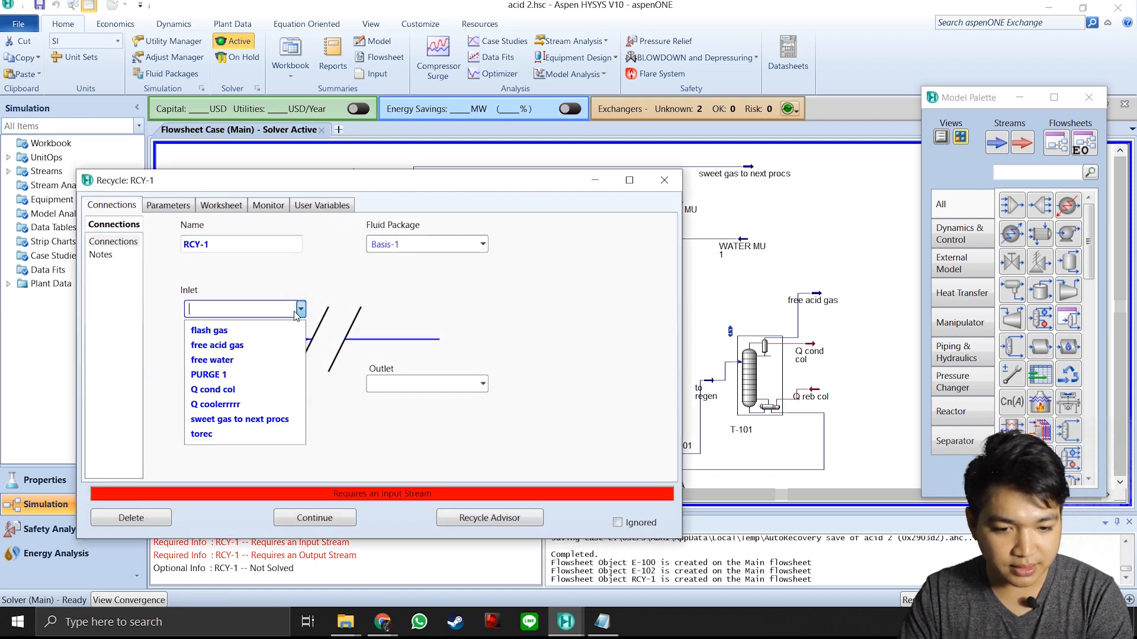
click(211, 438)
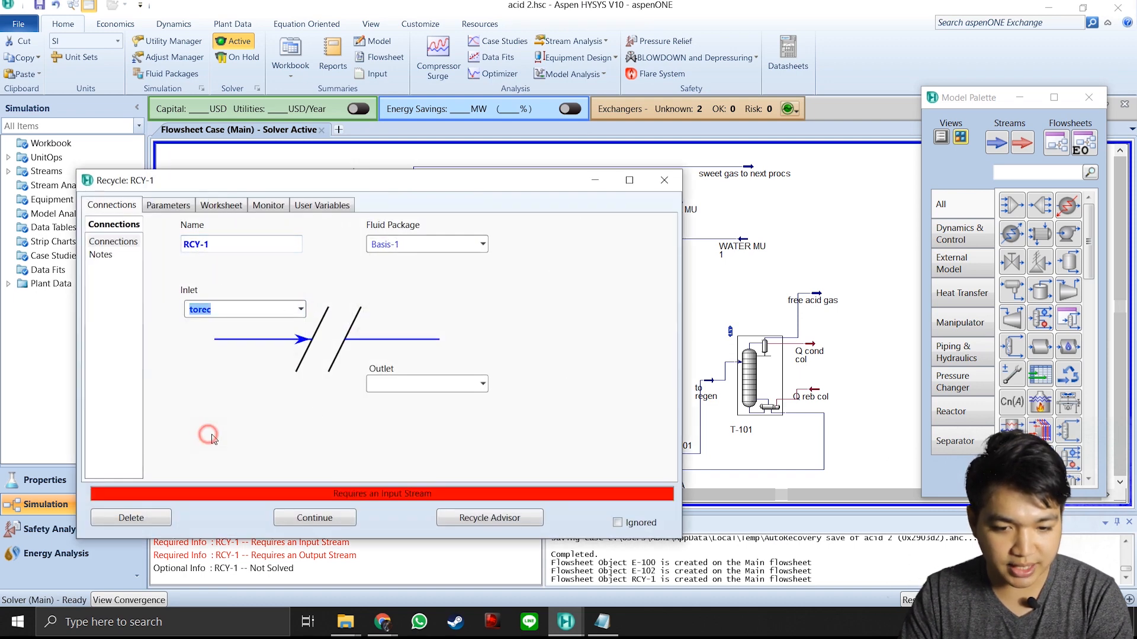
click(485, 387)
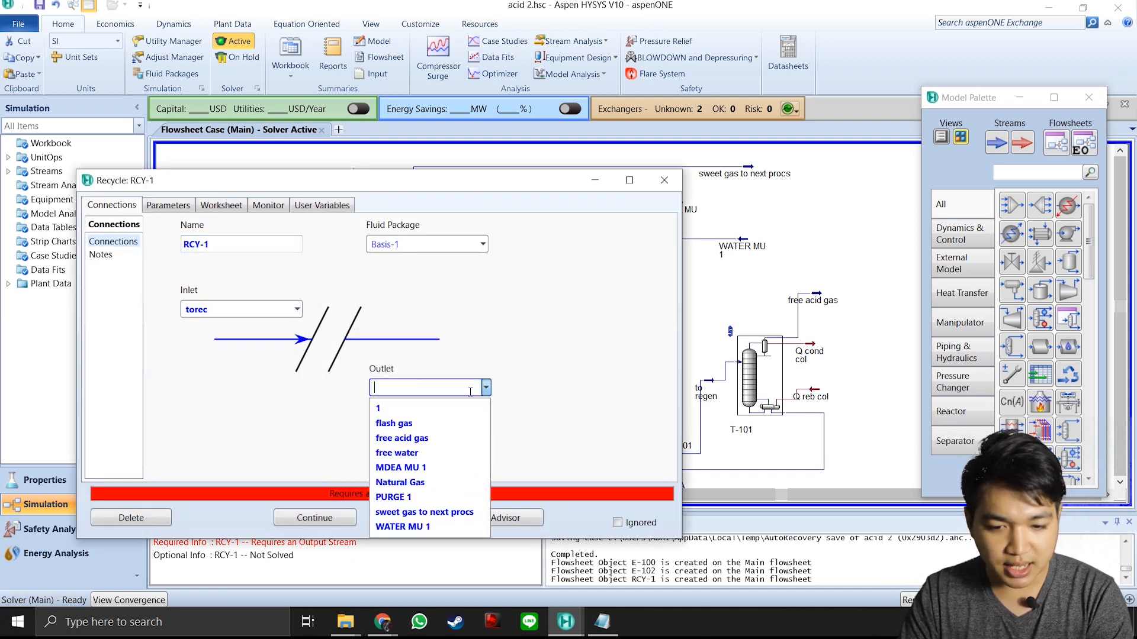
click(432, 414)
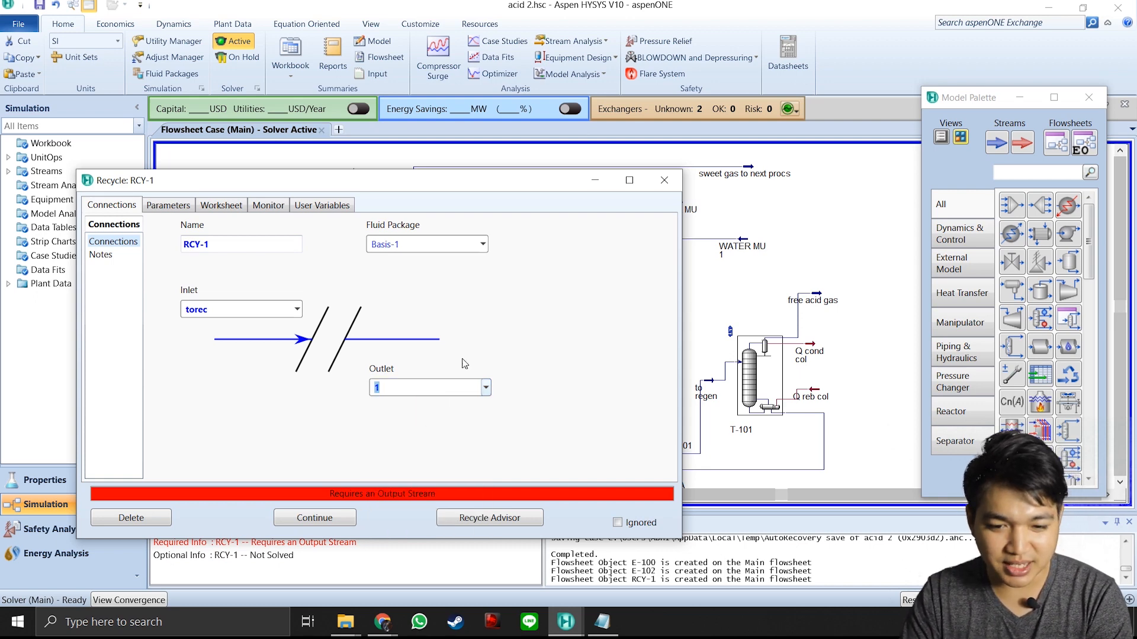
drag(368, 180, 878, 454)
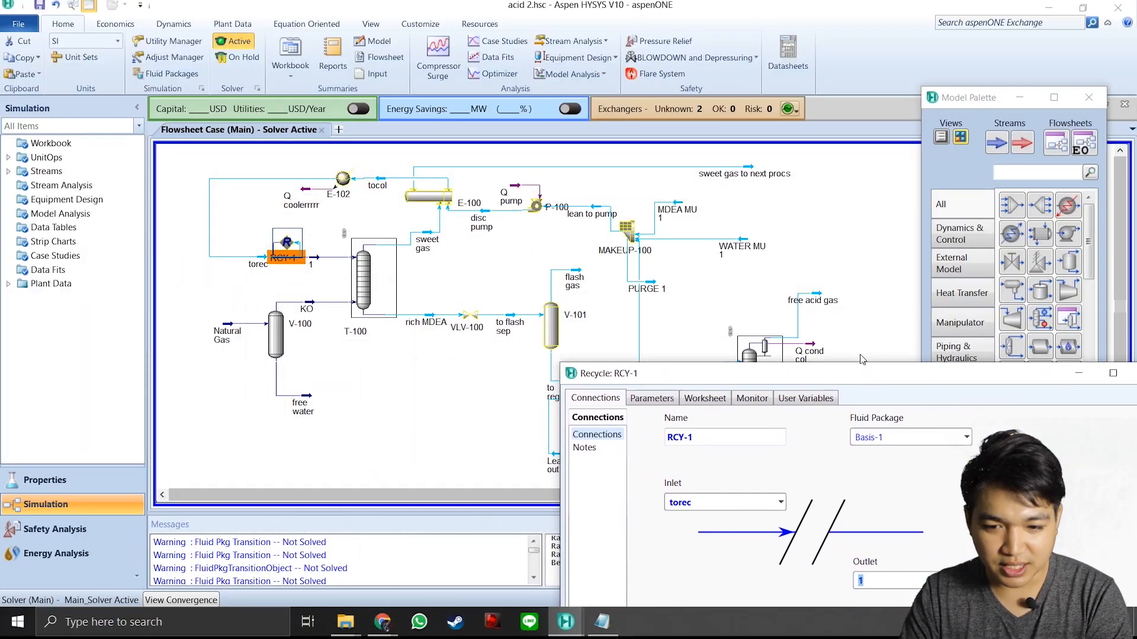
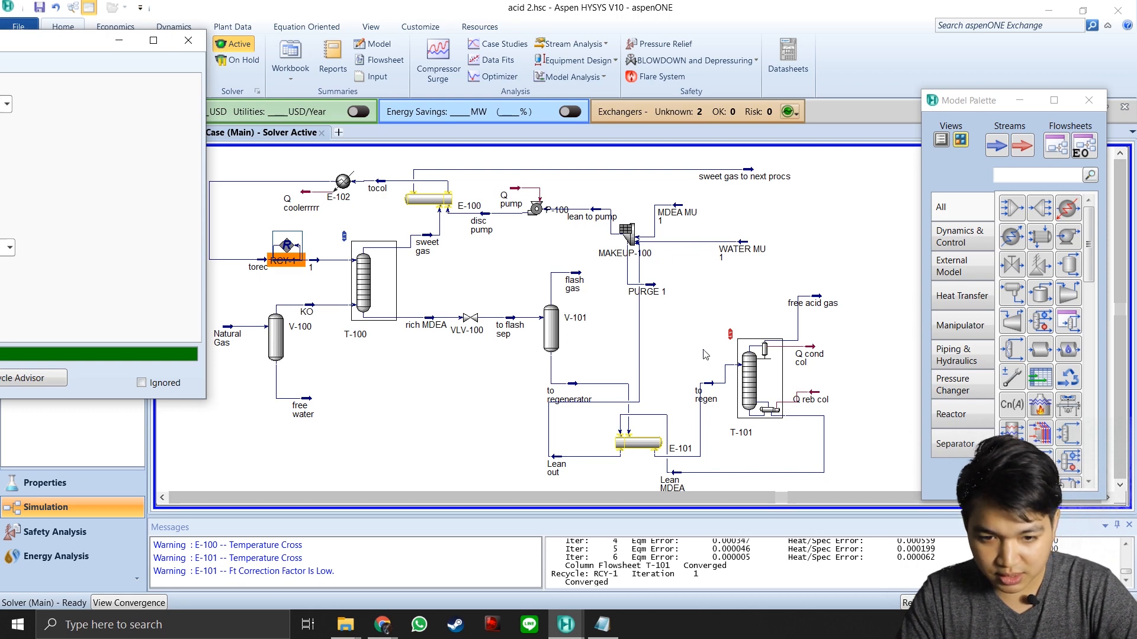
drag(50, 47, 868, 153)
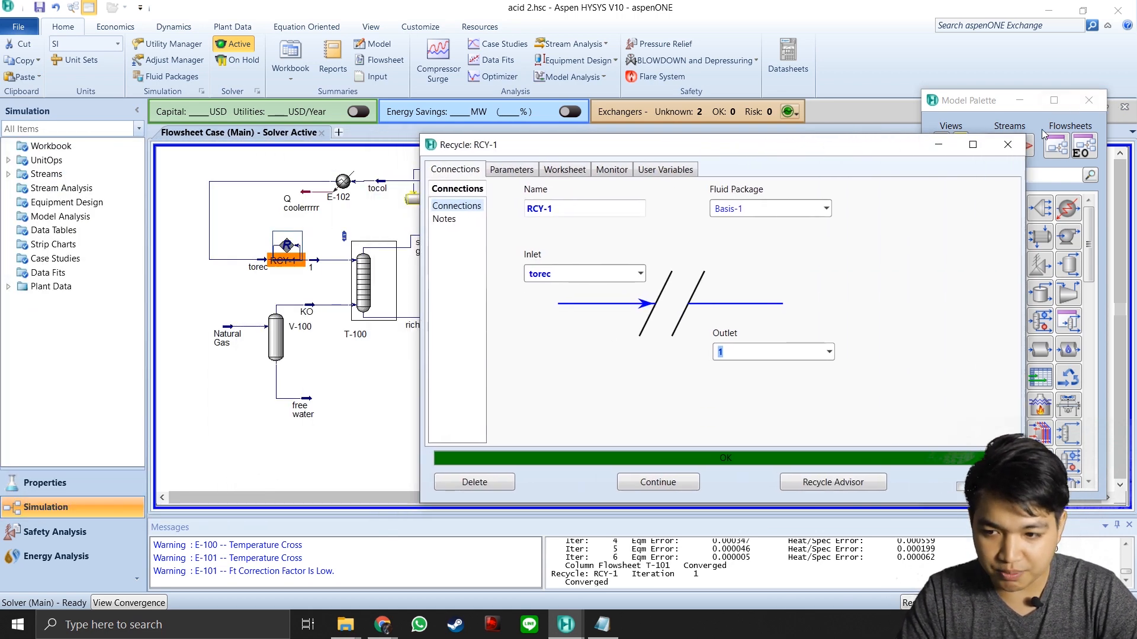
click(1007, 146)
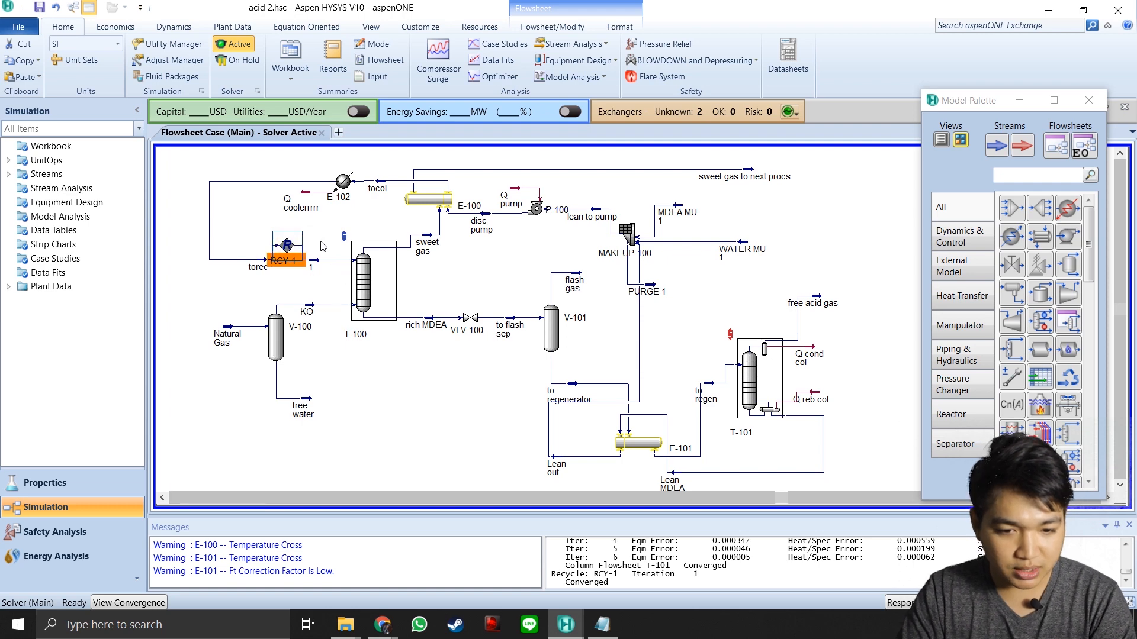
Close the Model Palette and inspect the recycle connection ahead of absorber T-100 and the rest of the flowsheet.
click(266, 232)
scroll(267, 232, up, 3)
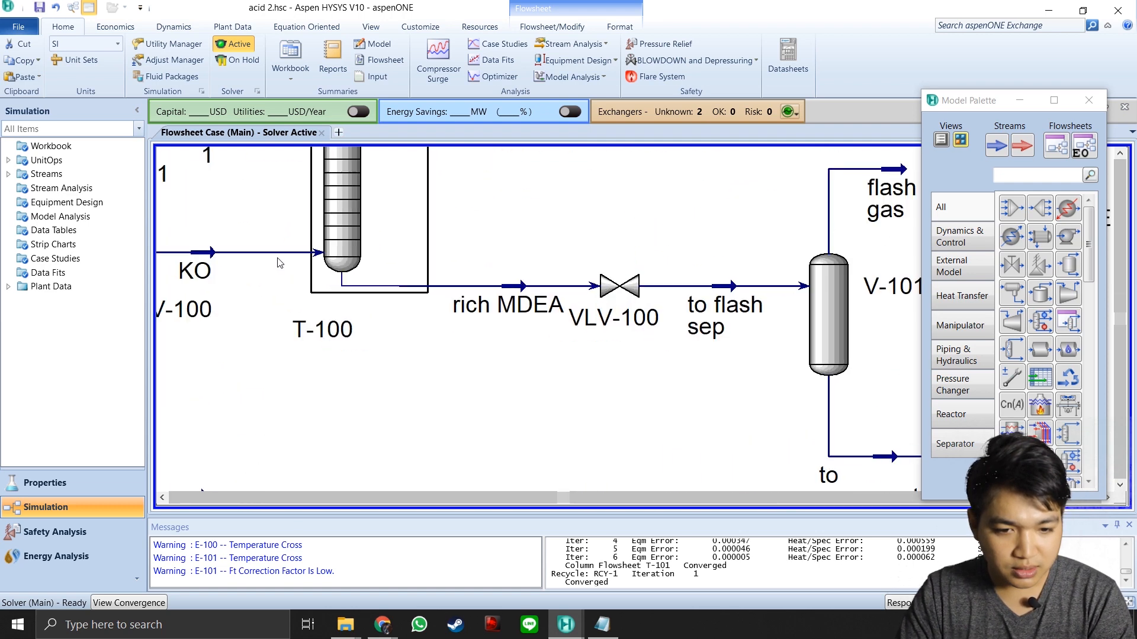
click(166, 499)
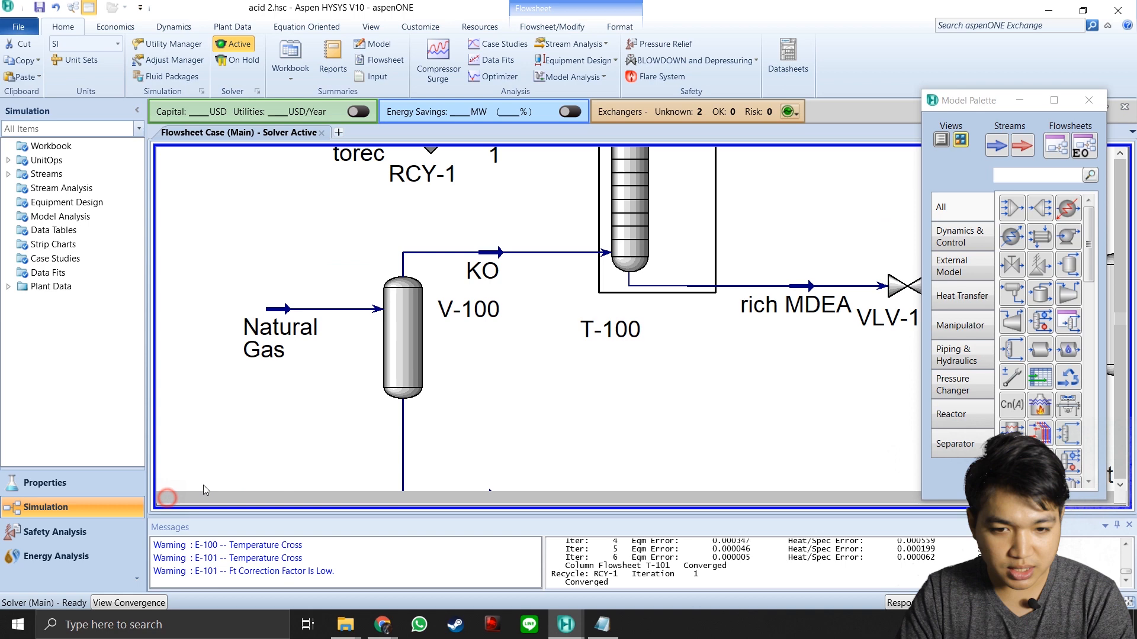
click(1015, 98)
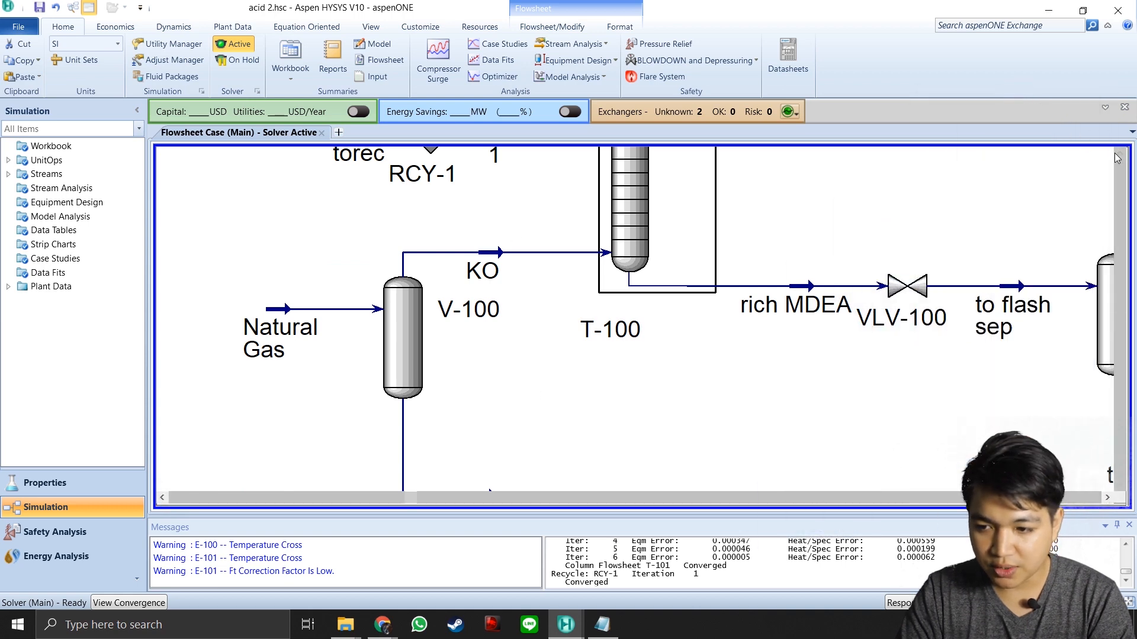
scroll(386, 217, up, 3)
scroll(433, 237, down, 5)
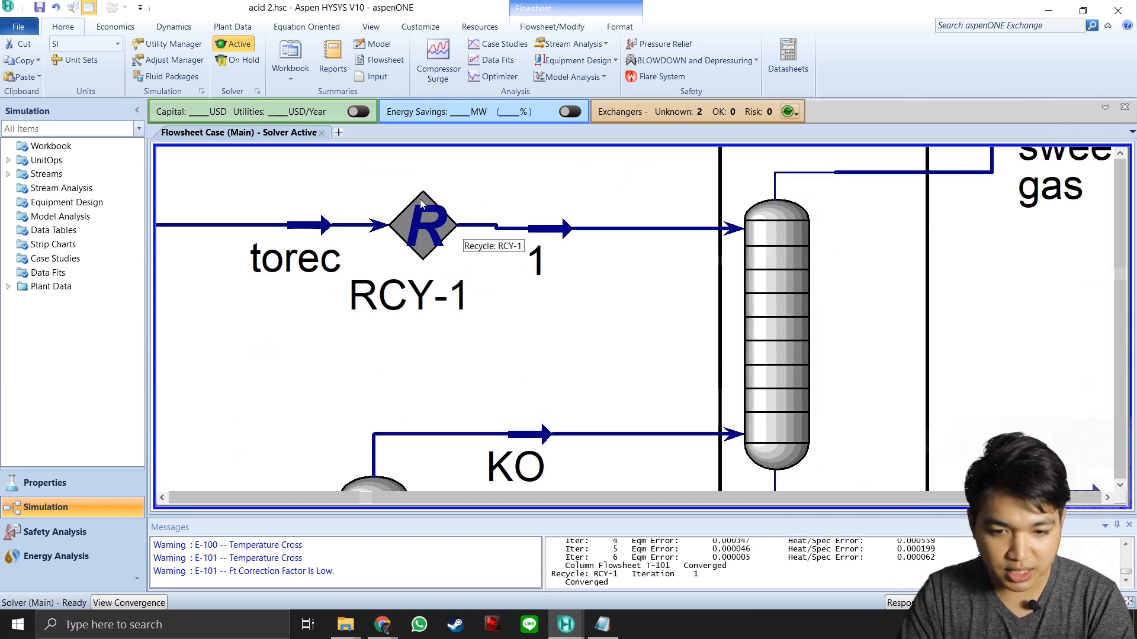
click(1107, 498)
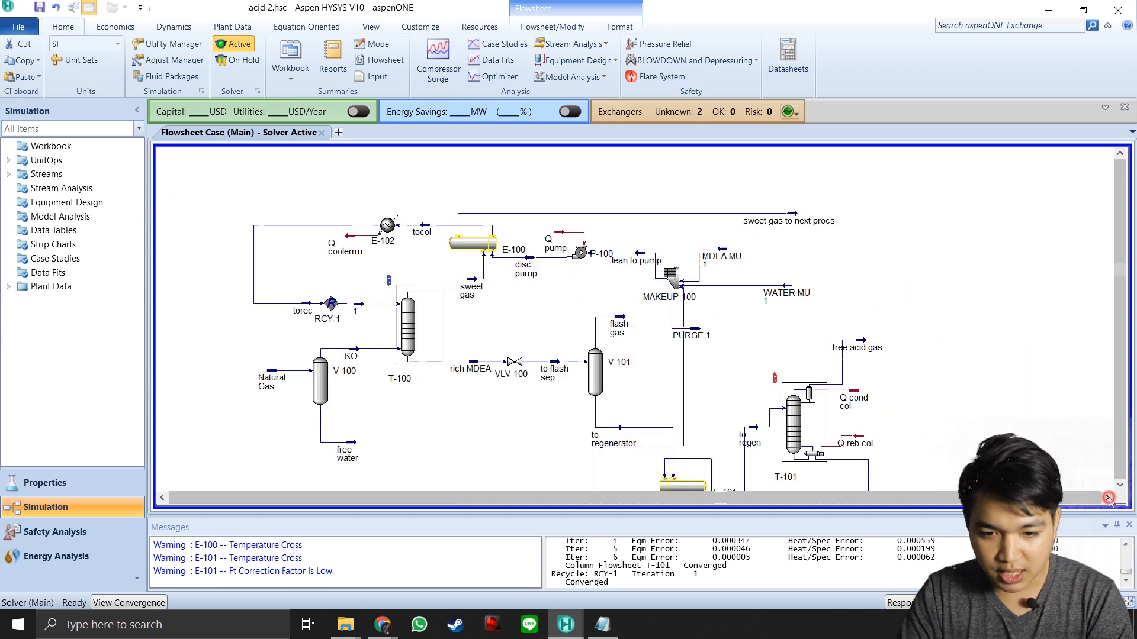
click(1119, 486)
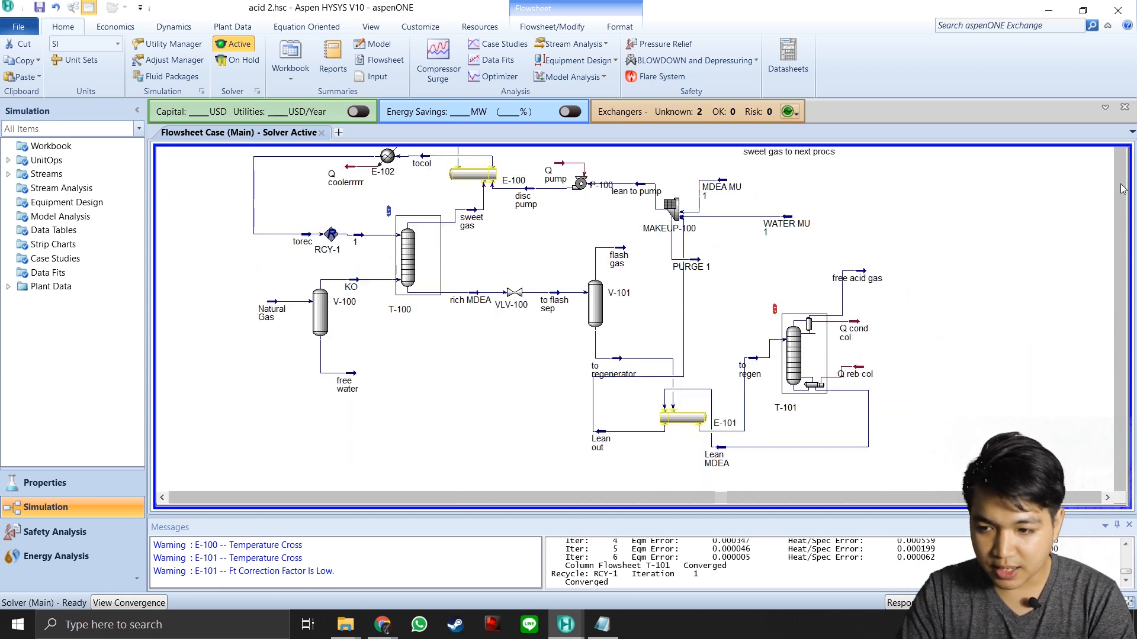
click(1118, 153)
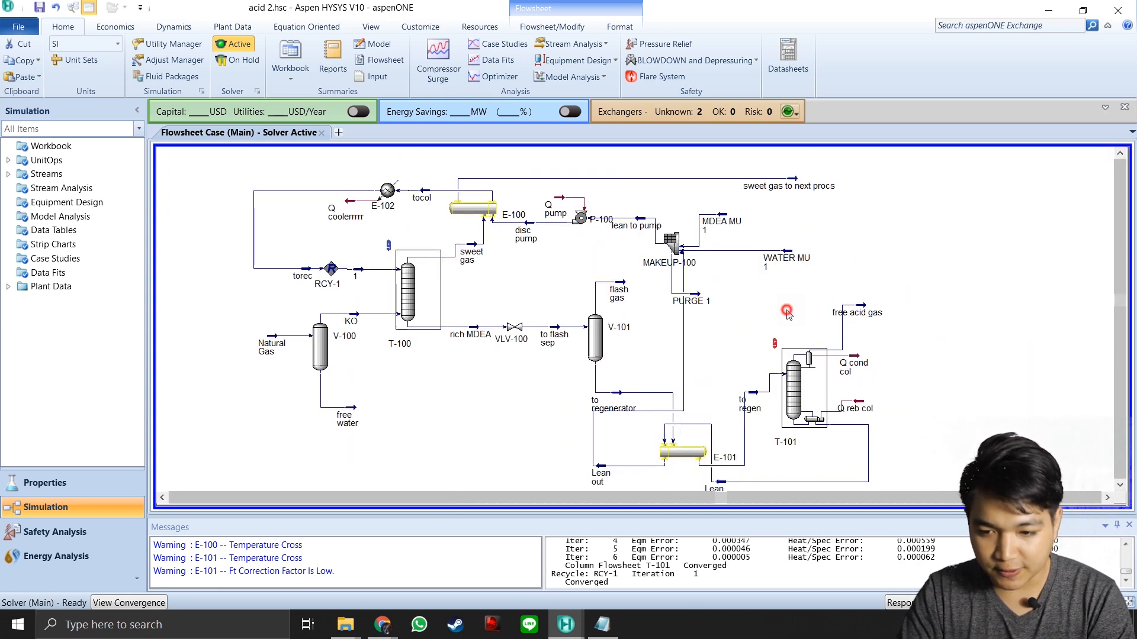
Check the disc pump and tocol temperatures in heat exchanger E-100's worksheet and close the exchanger.
mouse_move(776, 346)
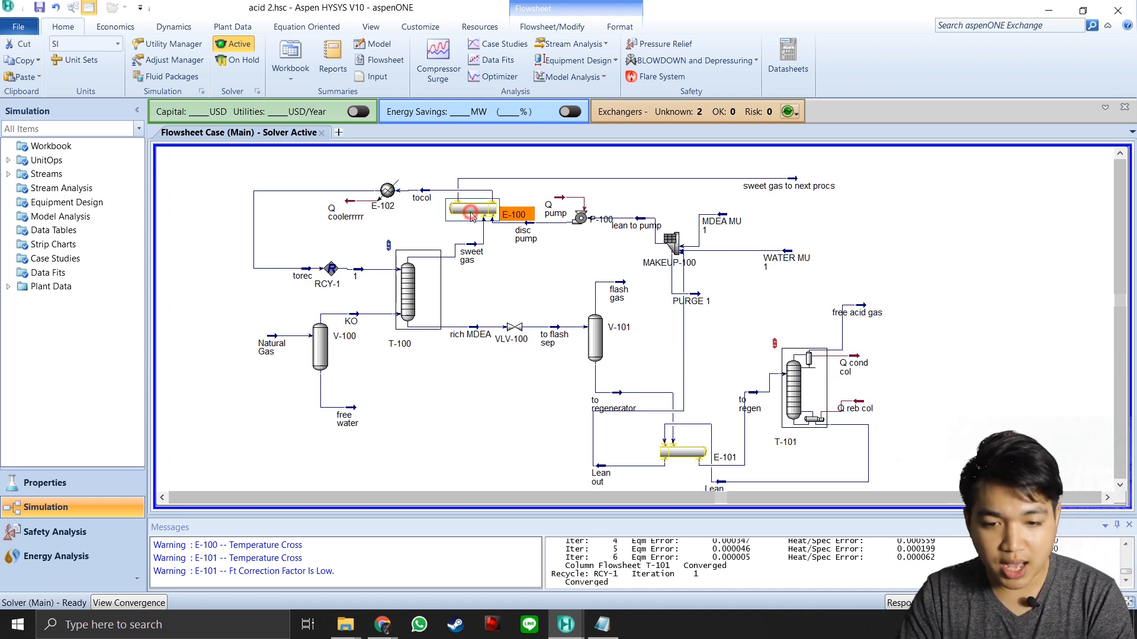
mouse_move(699, 459)
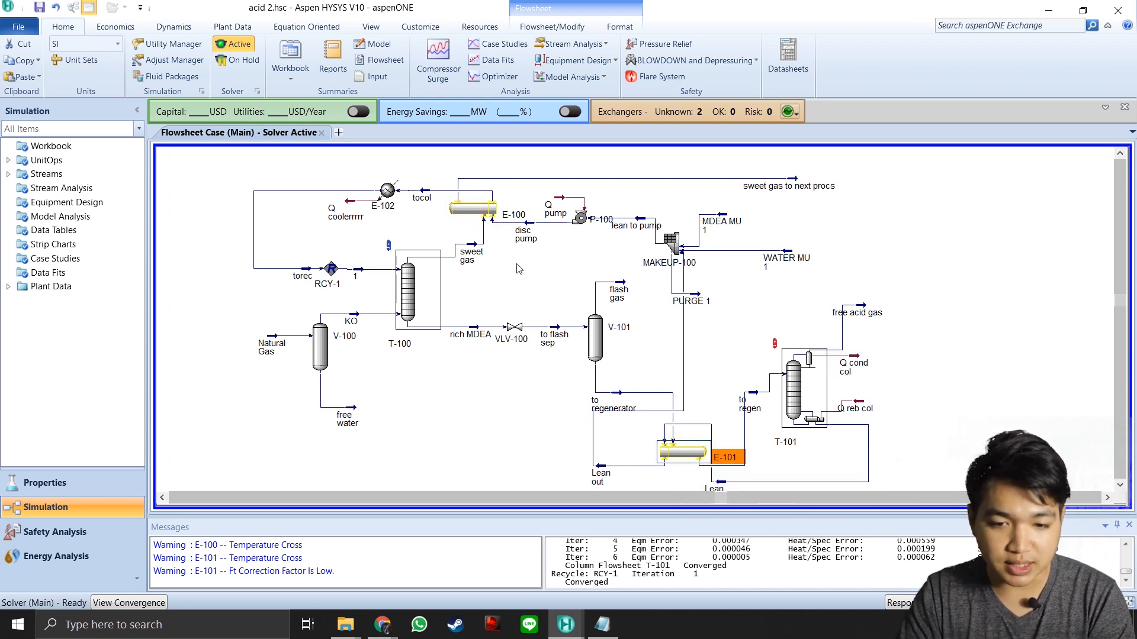
mouse_move(484, 211)
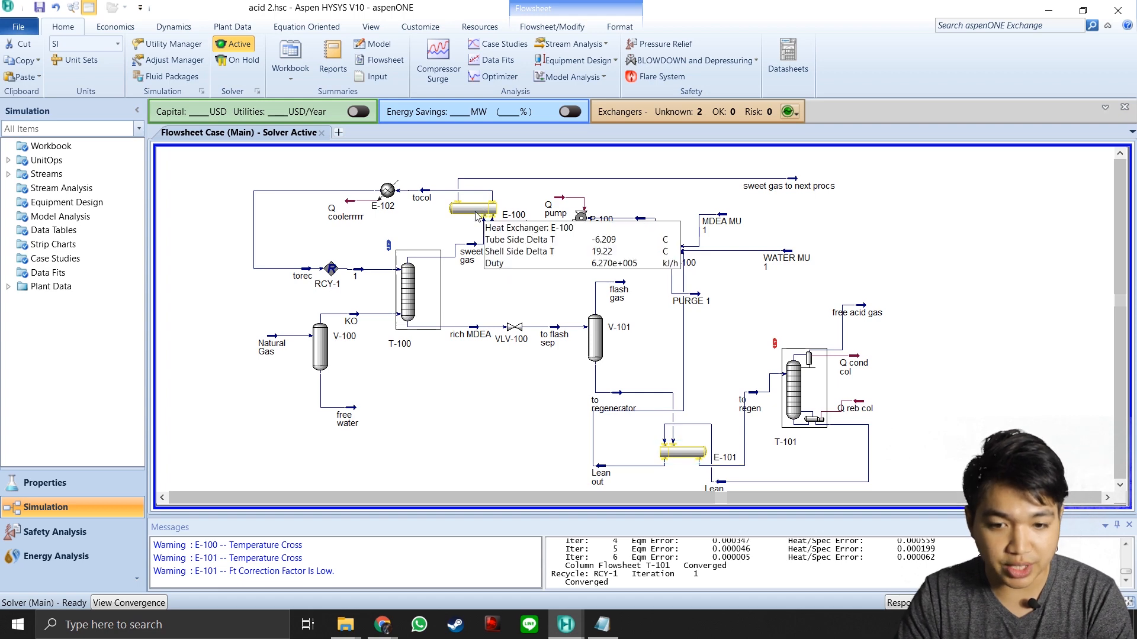
double_click(478, 210)
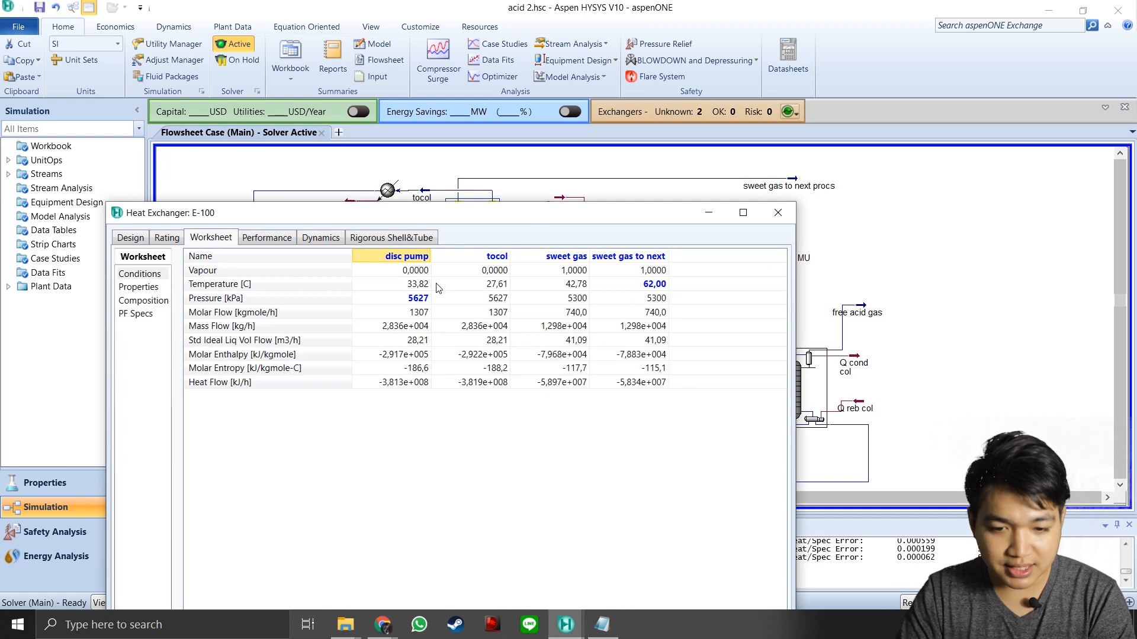
drag(509, 220, 646, 94)
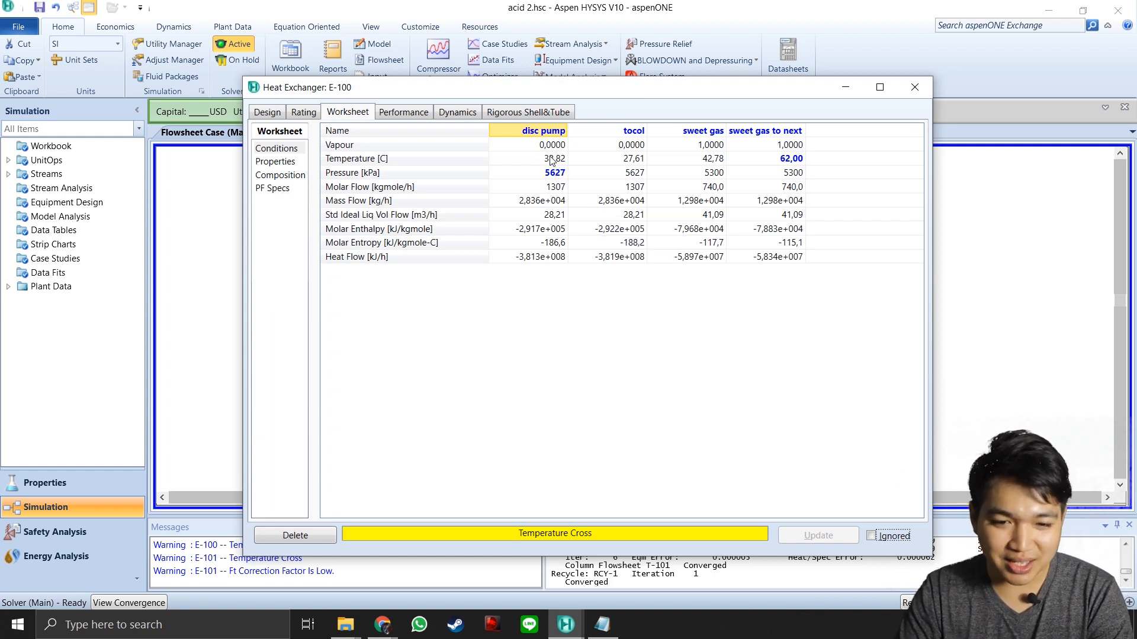
mouse_move(555, 166)
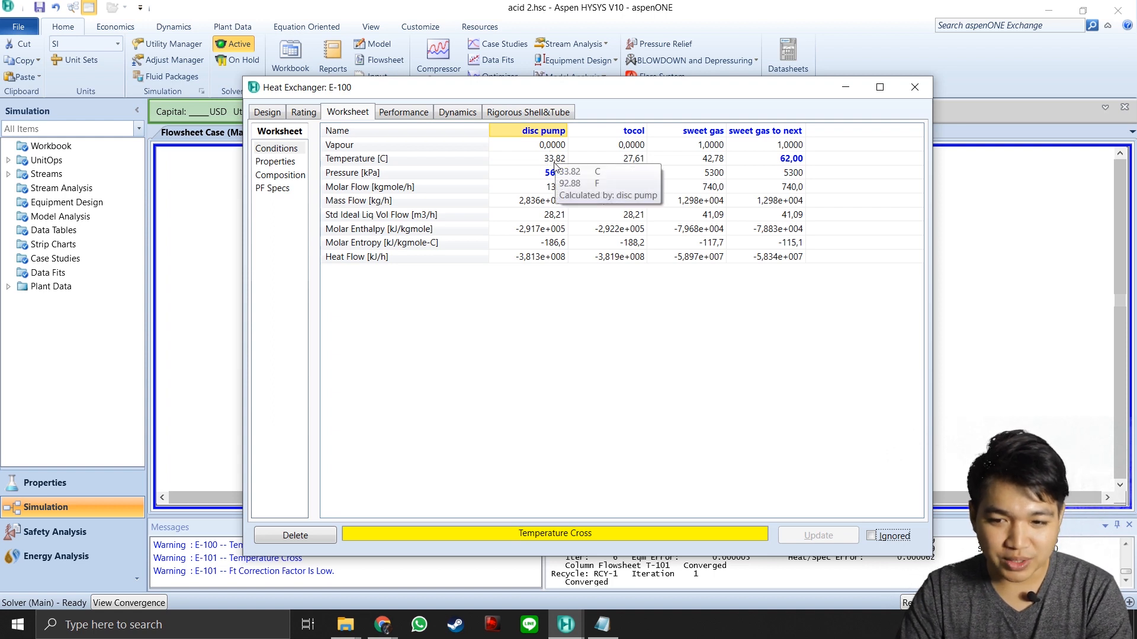
click(556, 164)
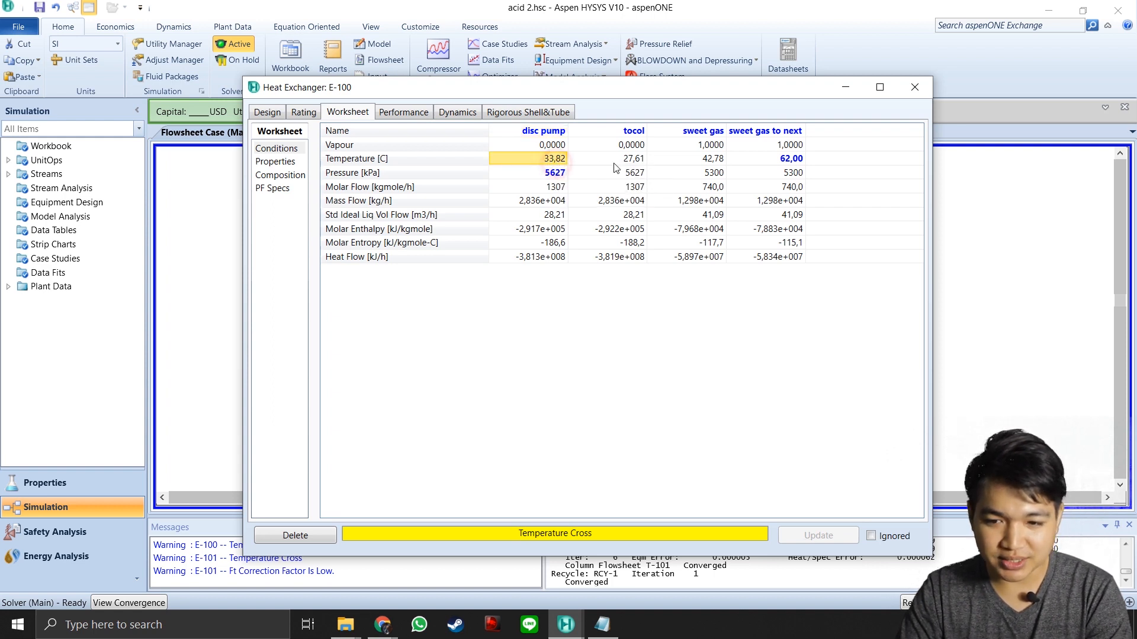
click(632, 160)
click(914, 88)
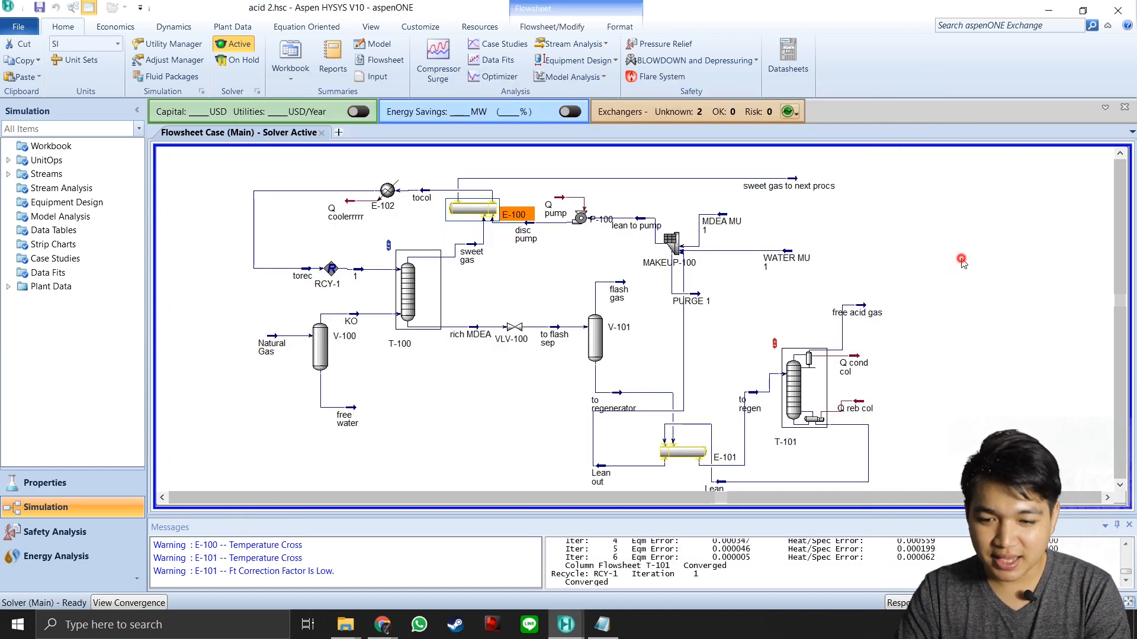
Examine the Lean MDEA, Lean out and to regen temperatures in heat exchanger E-101's worksheet.
click(1120, 485)
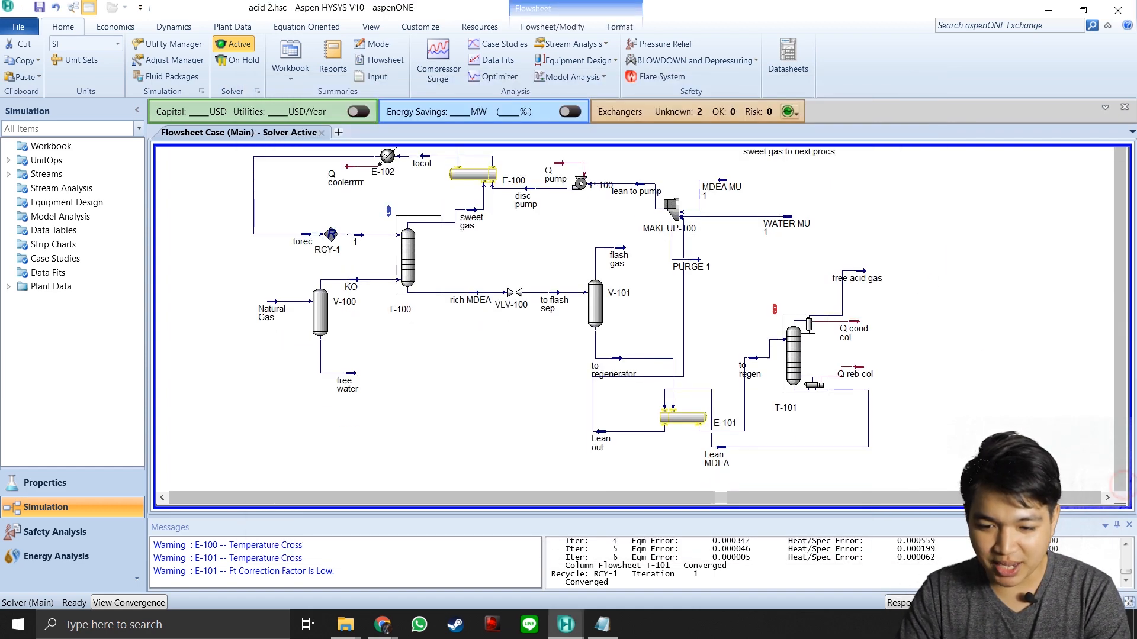
double_click(687, 415)
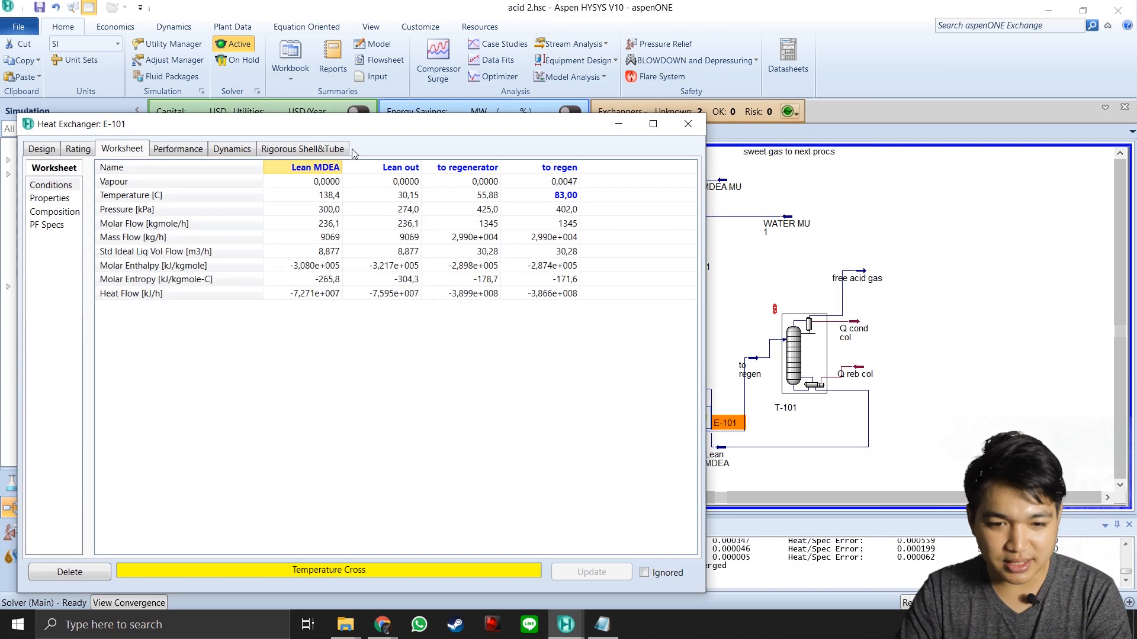
drag(318, 132, 498, 85)
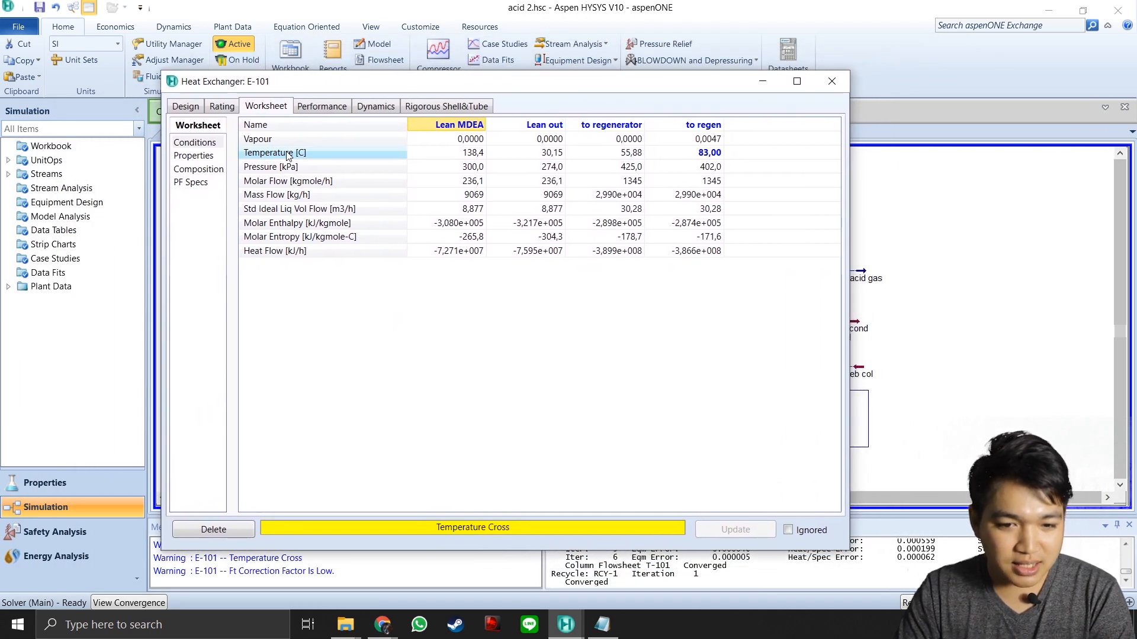
click(465, 155)
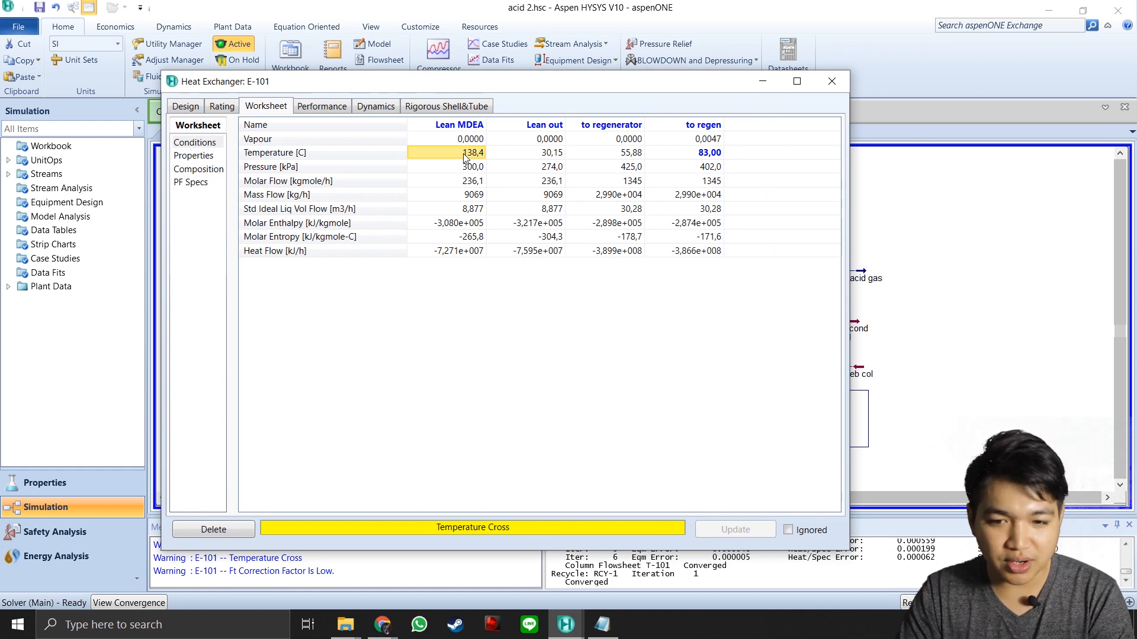
click(549, 157)
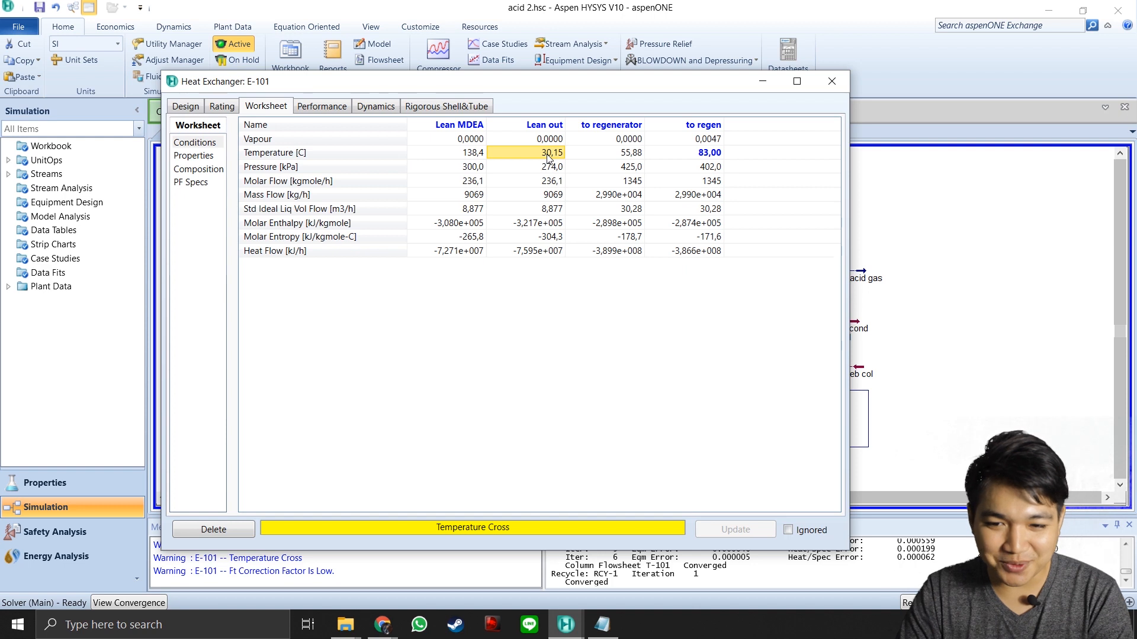
click(706, 155)
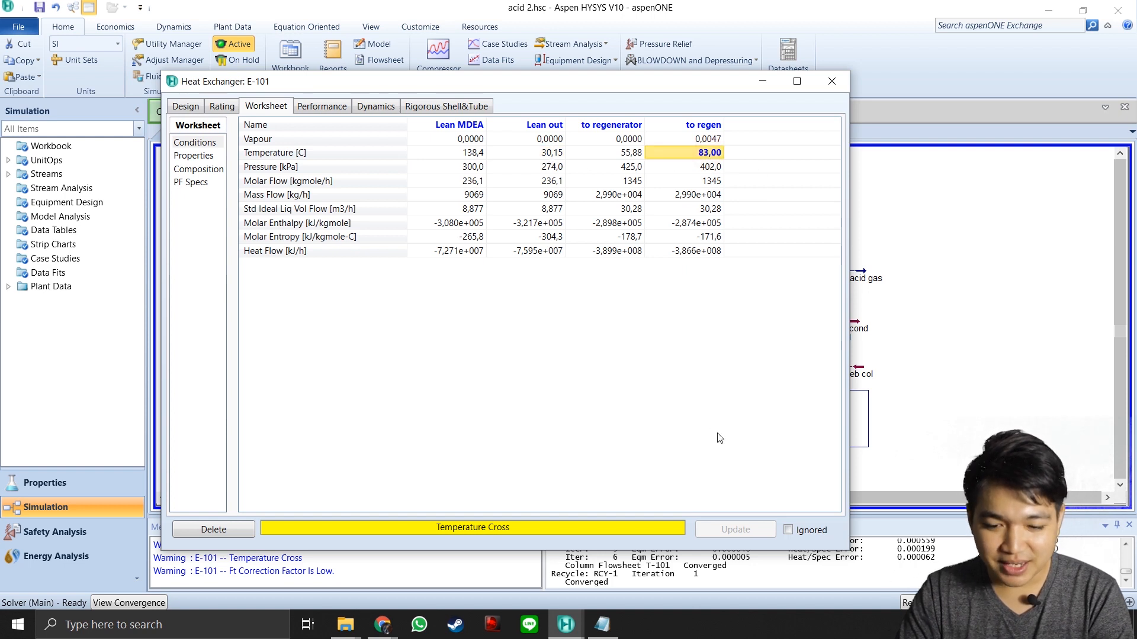
mouse_move(602, 164)
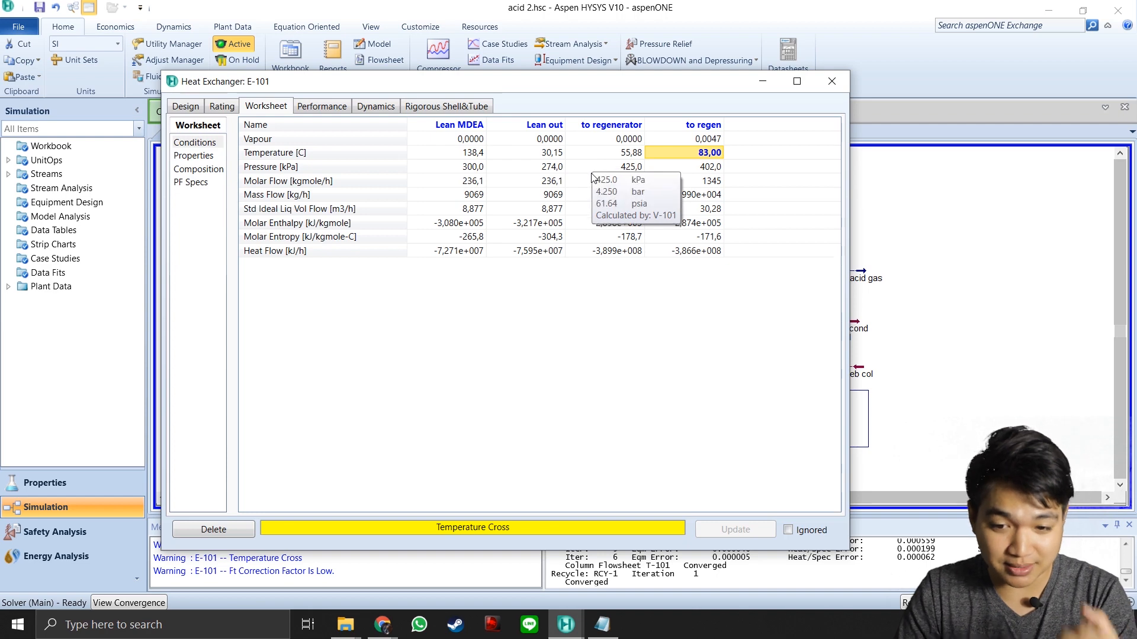
Look up the preheat correction in the notes, set the to regen temperature in E-101 to 70,2 °C, and close the exchanger.
click(602, 625)
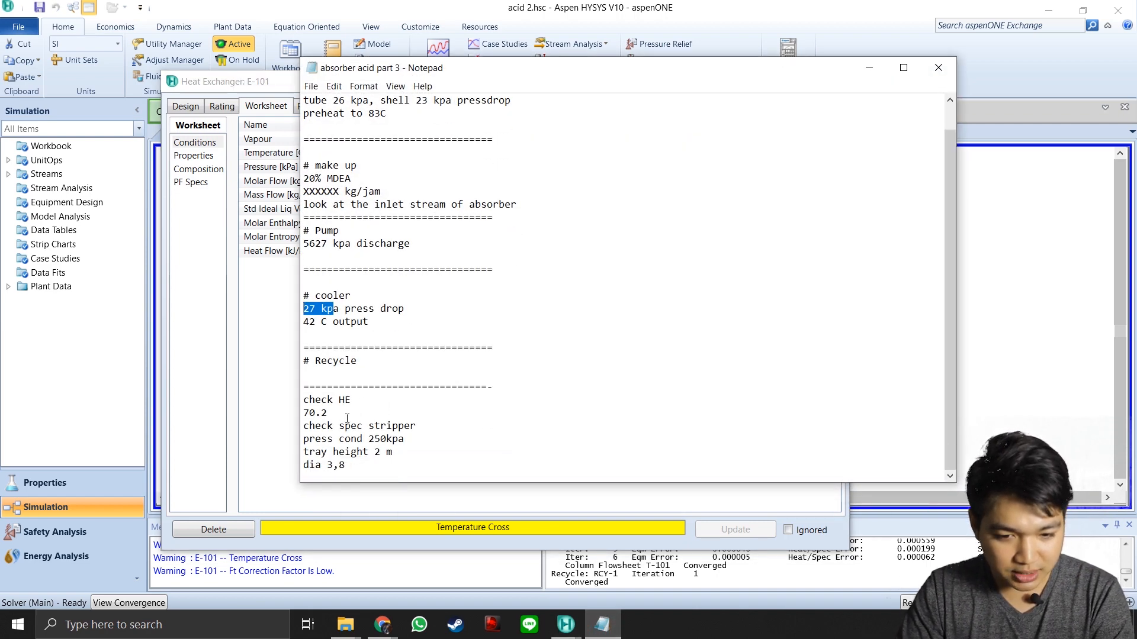
drag(328, 412, 303, 413)
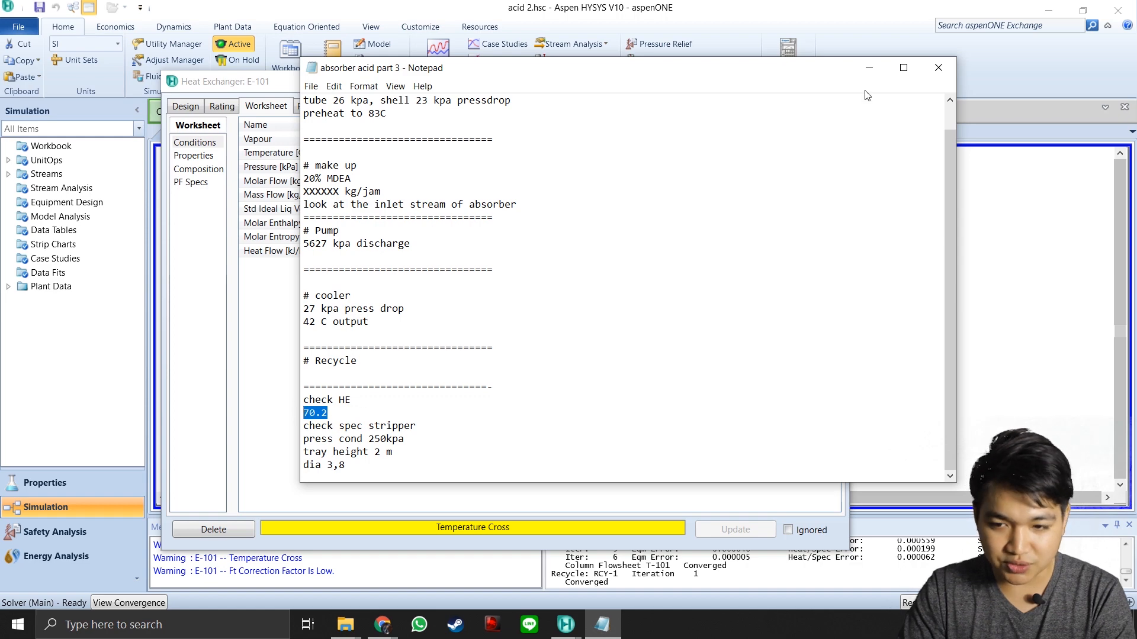
click(869, 67)
click(711, 166)
click(708, 153)
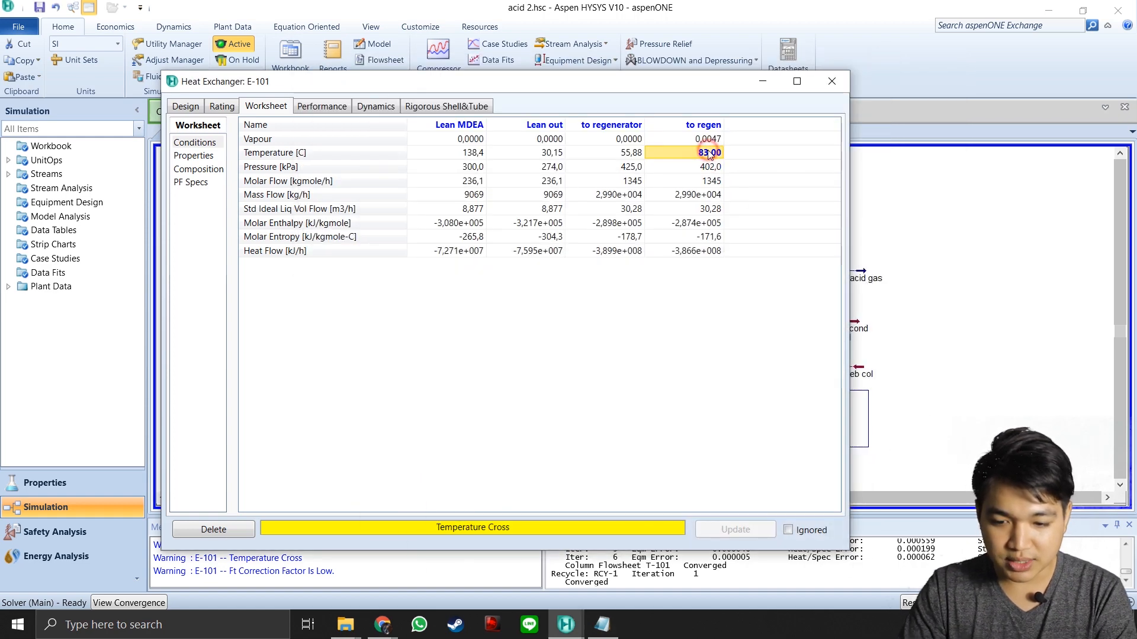
text(70)
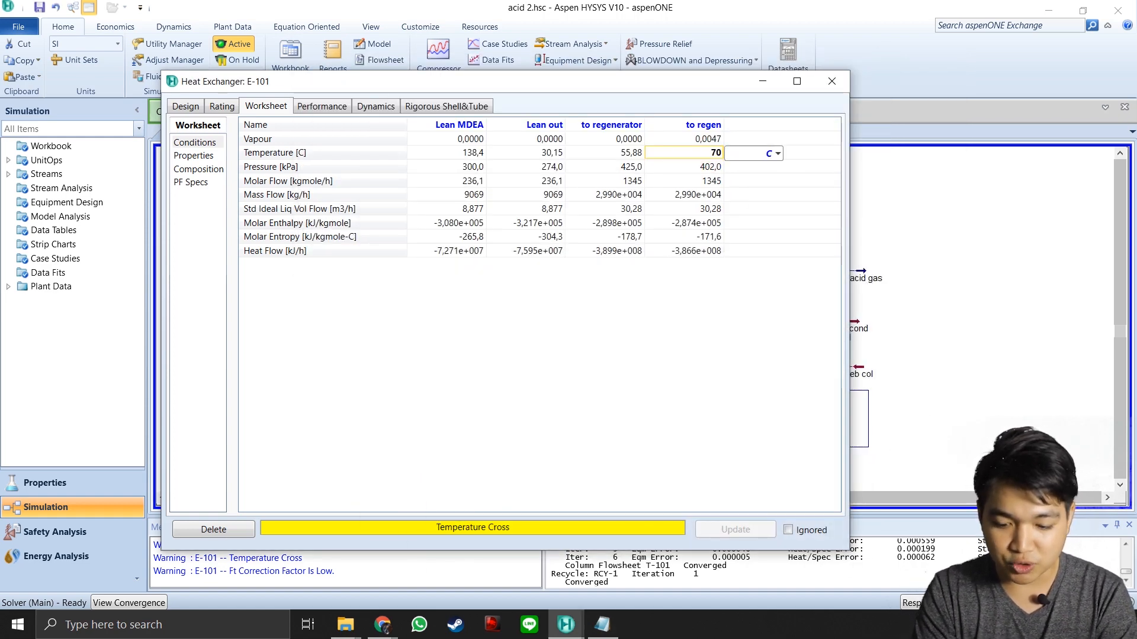
text(,2)
key(Return)
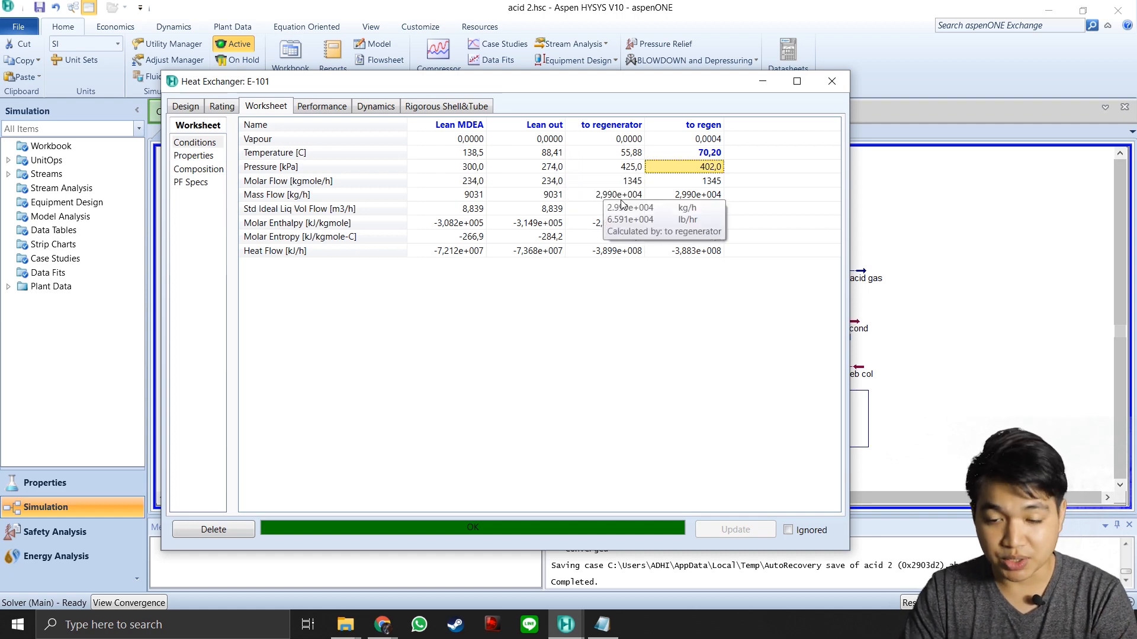
click(832, 82)
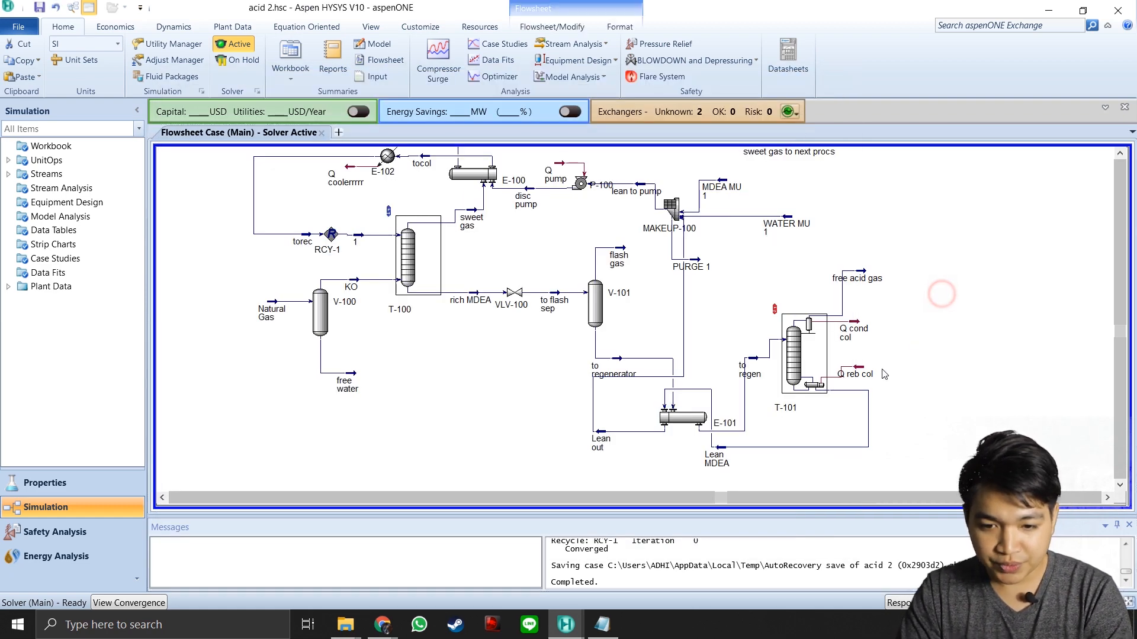
Recheck the disc pump and tocol temperatures in heat exchanger E-100 and close its worksheet.
click(1119, 153)
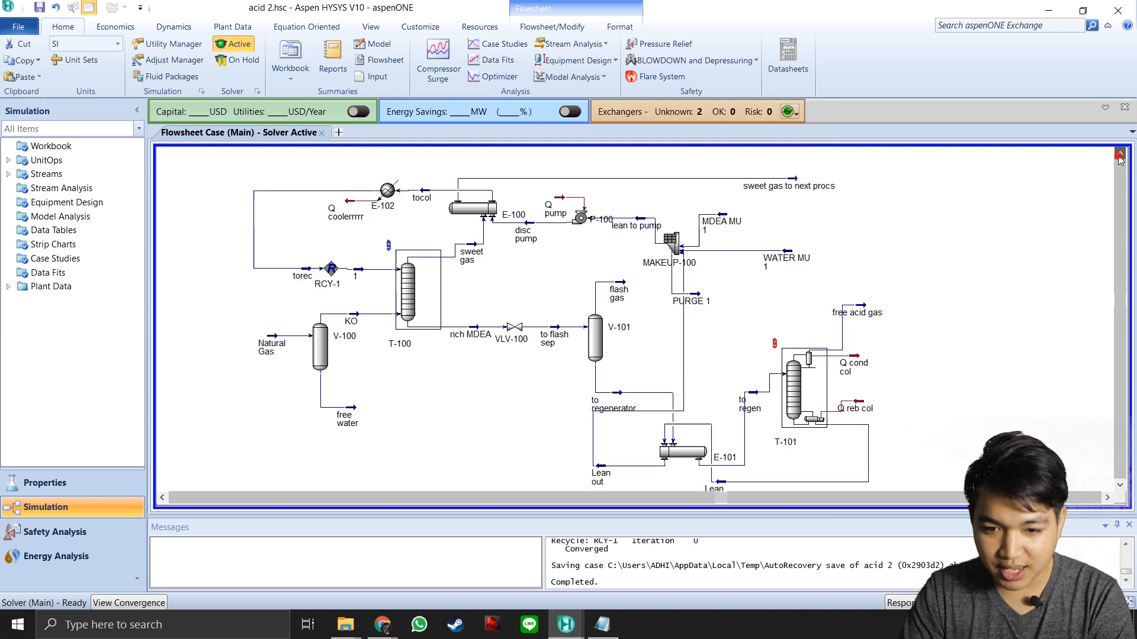
double_click(688, 457)
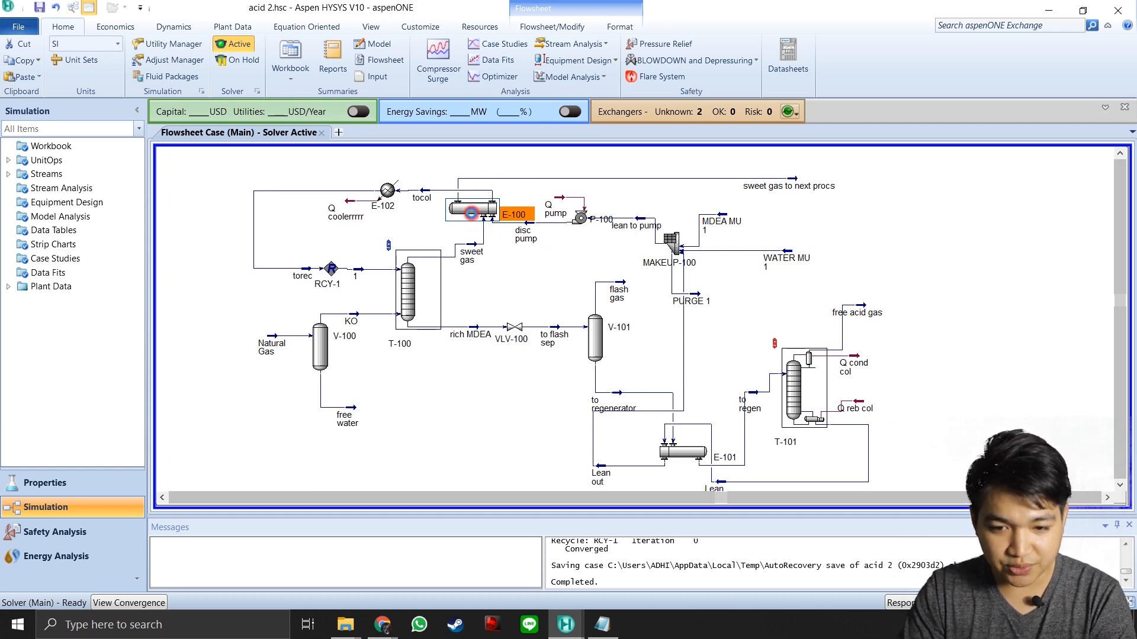
double_click(473, 217)
click(354, 225)
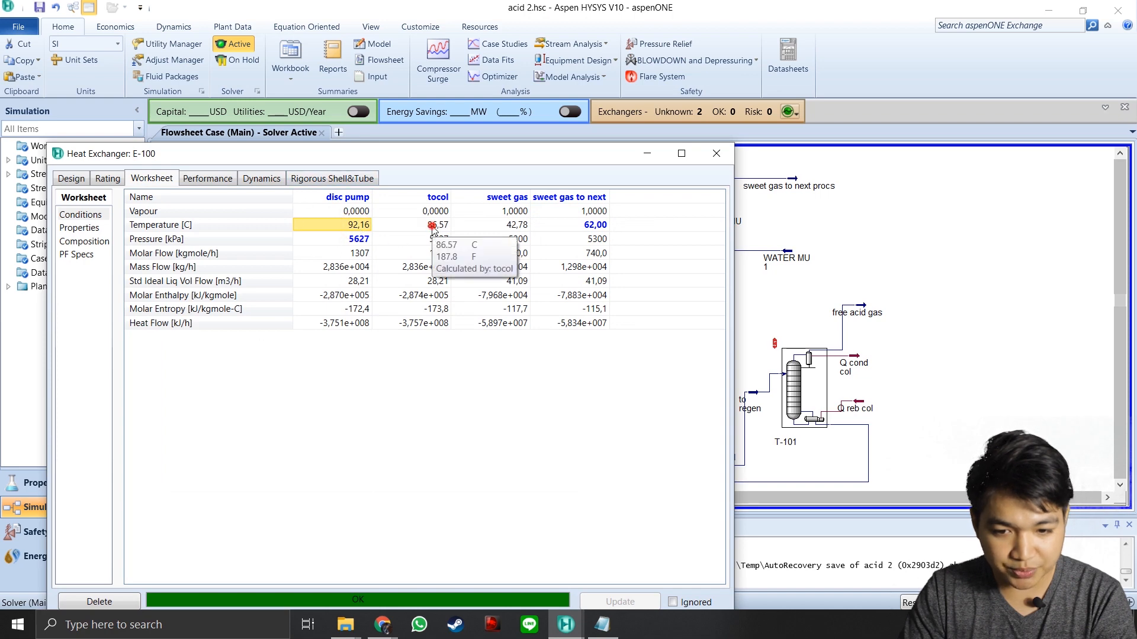
click(438, 225)
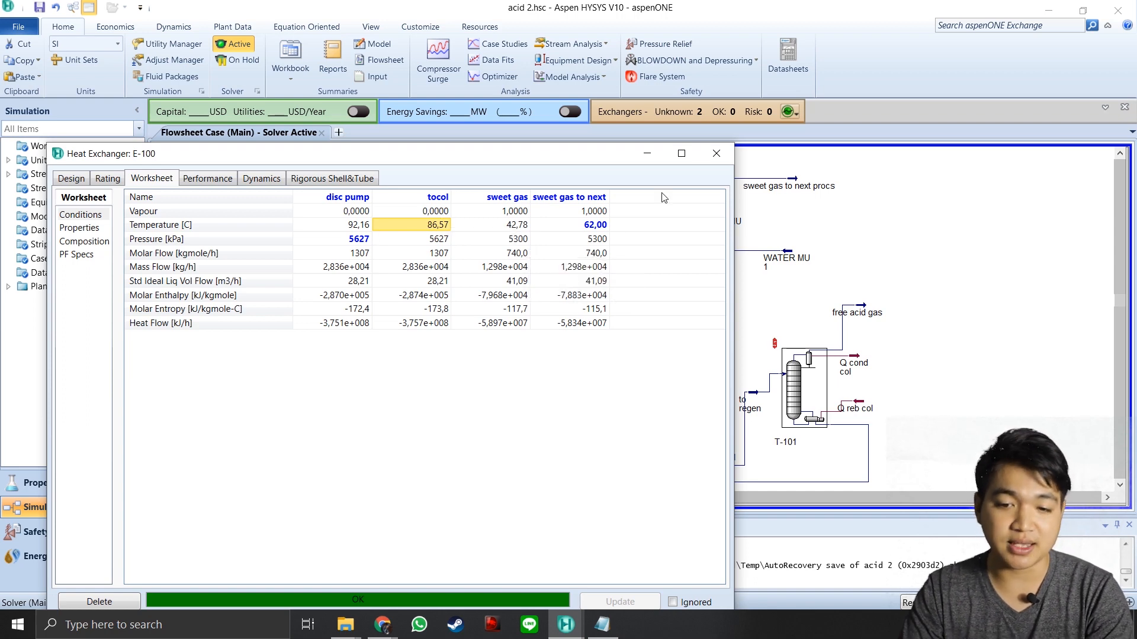
click(717, 153)
click(912, 272)
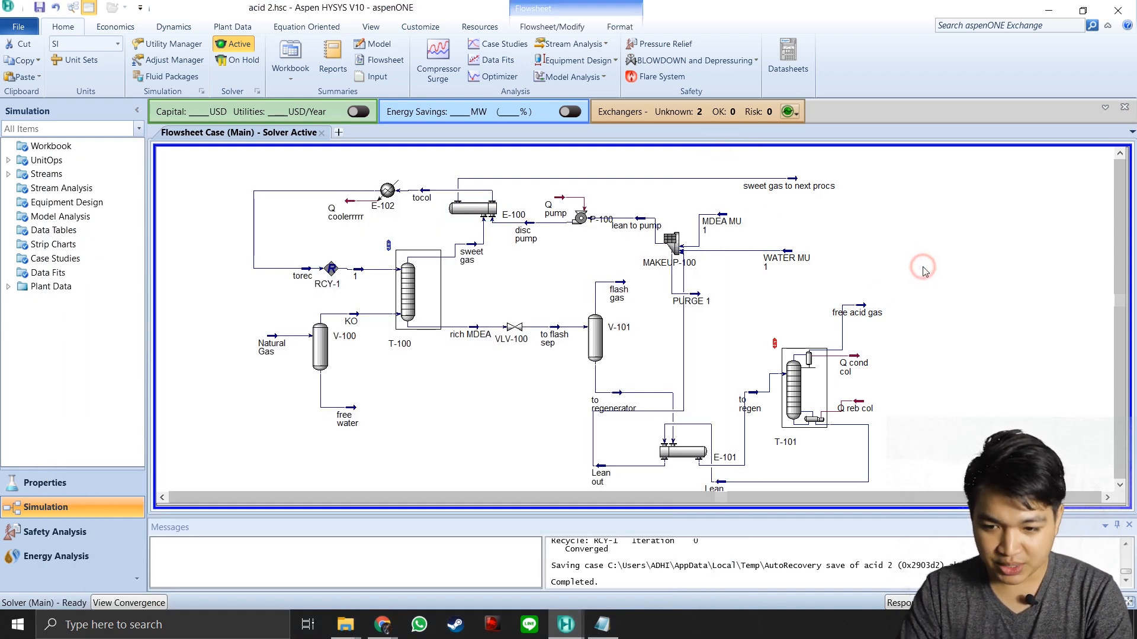
Open the internals of stripper T-101 and display its hydraulic plots.
double_click(793, 391)
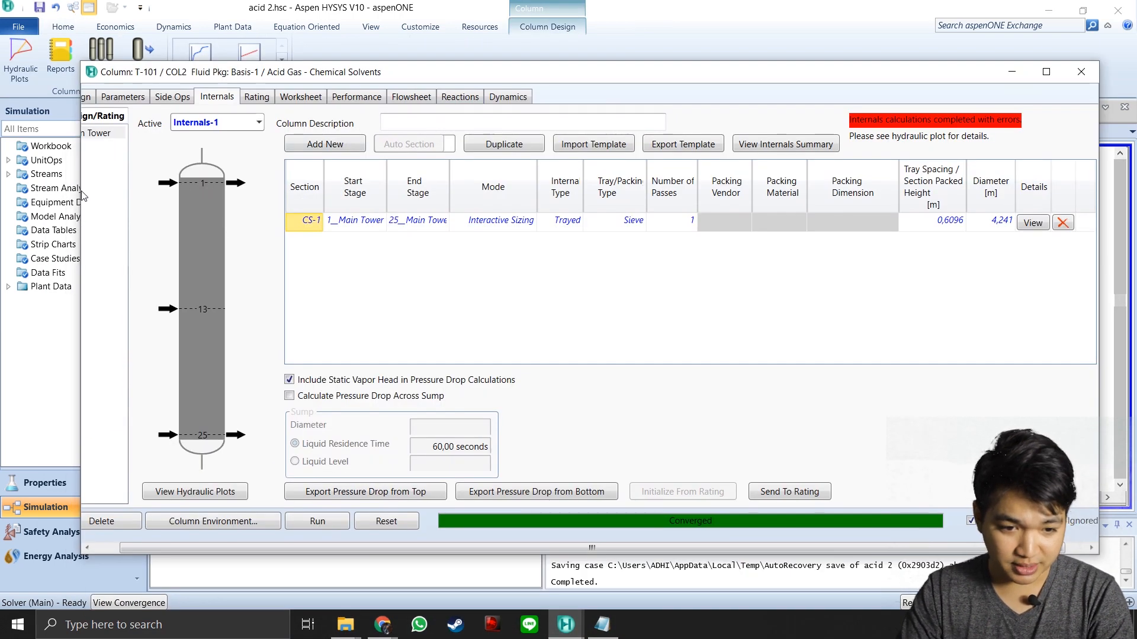
drag(81, 193, 39, 193)
click(212, 493)
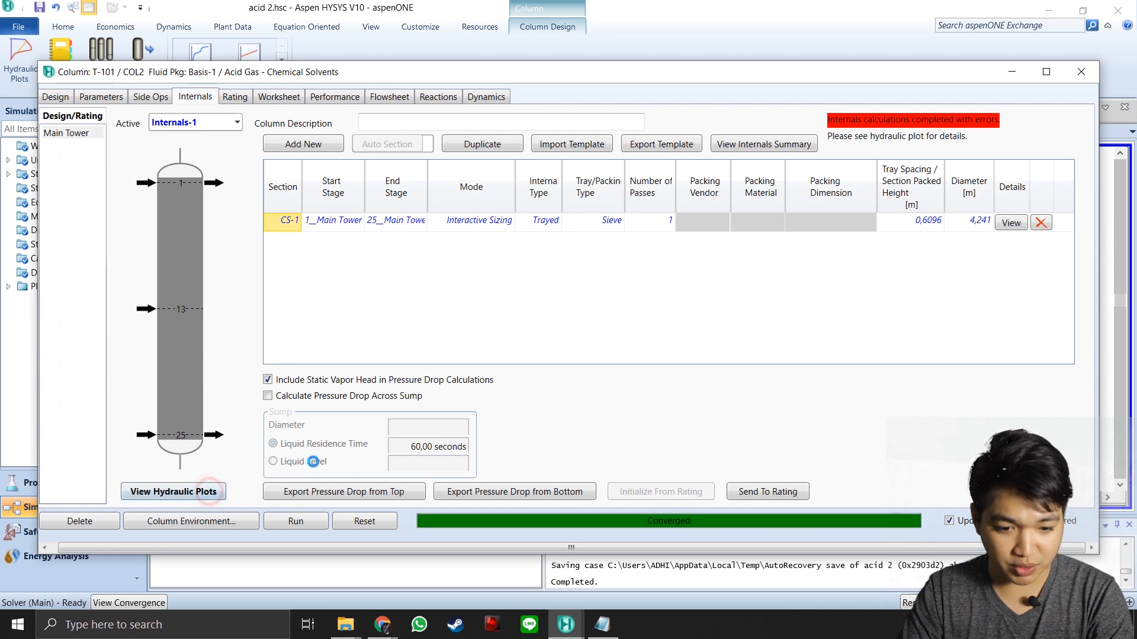
drag(435, 222, 539, 60)
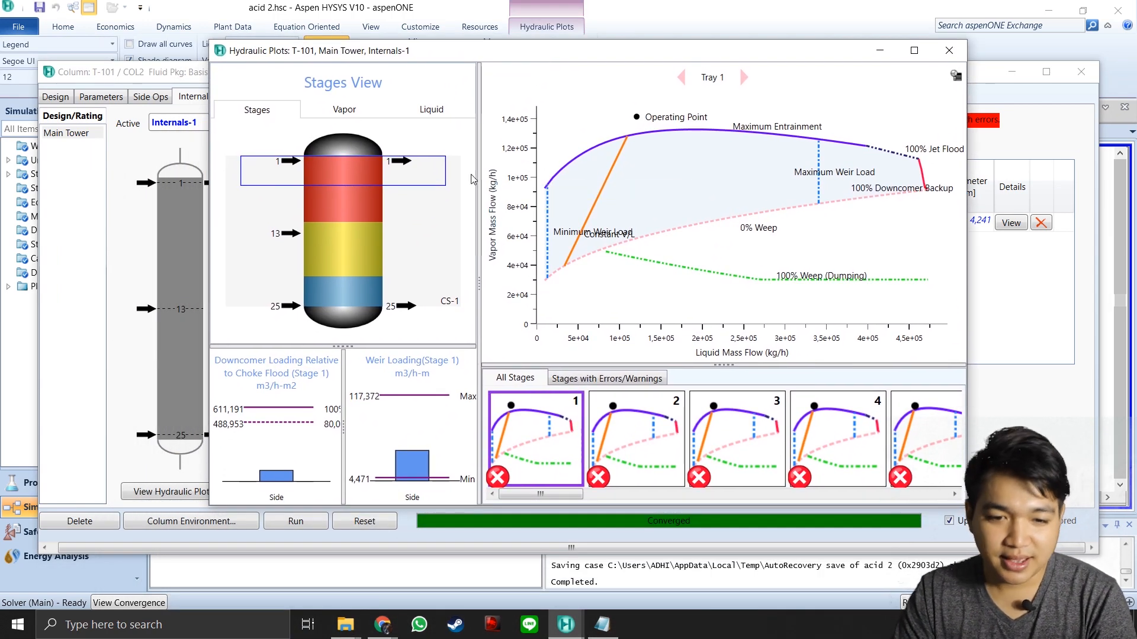
Examine the operating points of trays in the red, yellow and blue zones of T-101's hydraulic plots, and close the plots.
click(348, 190)
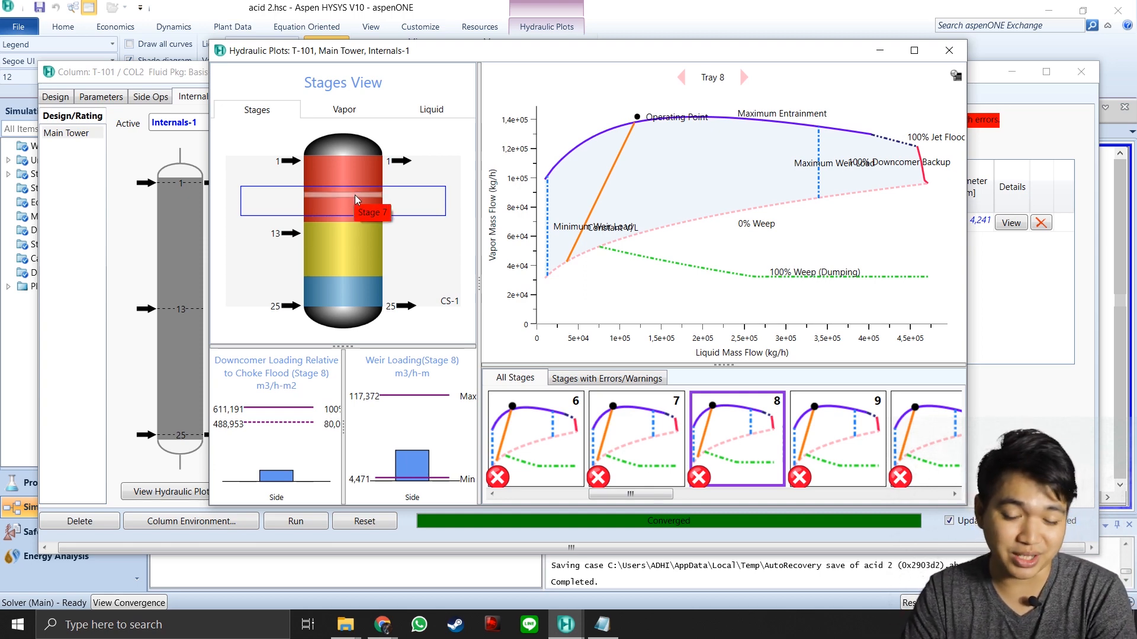
click(355, 200)
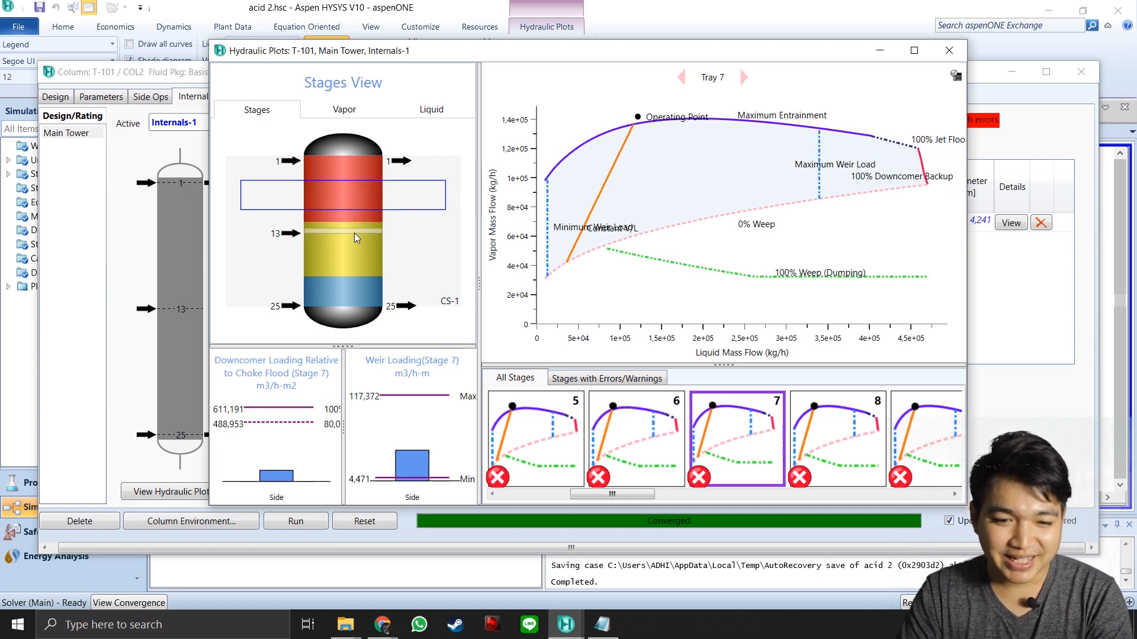
click(355, 243)
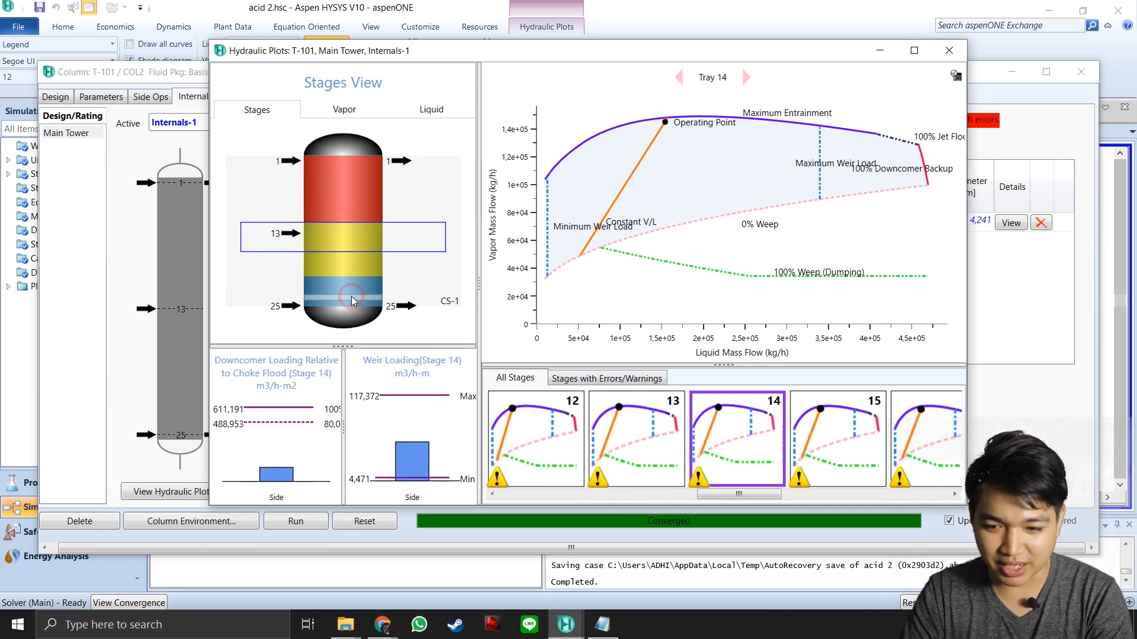
click(352, 300)
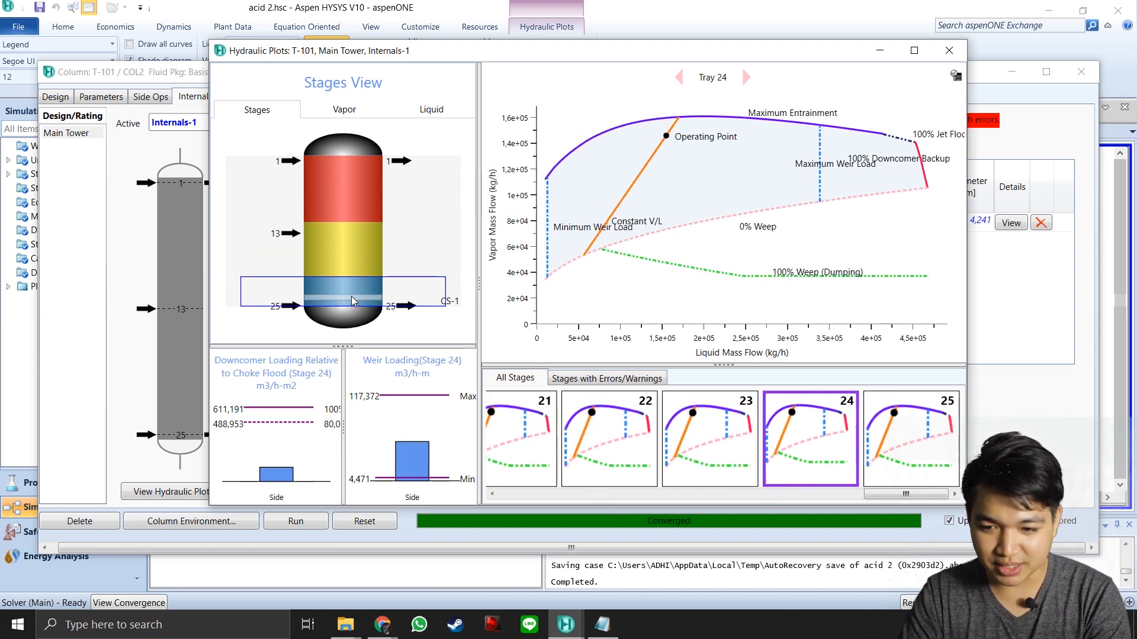
click(358, 249)
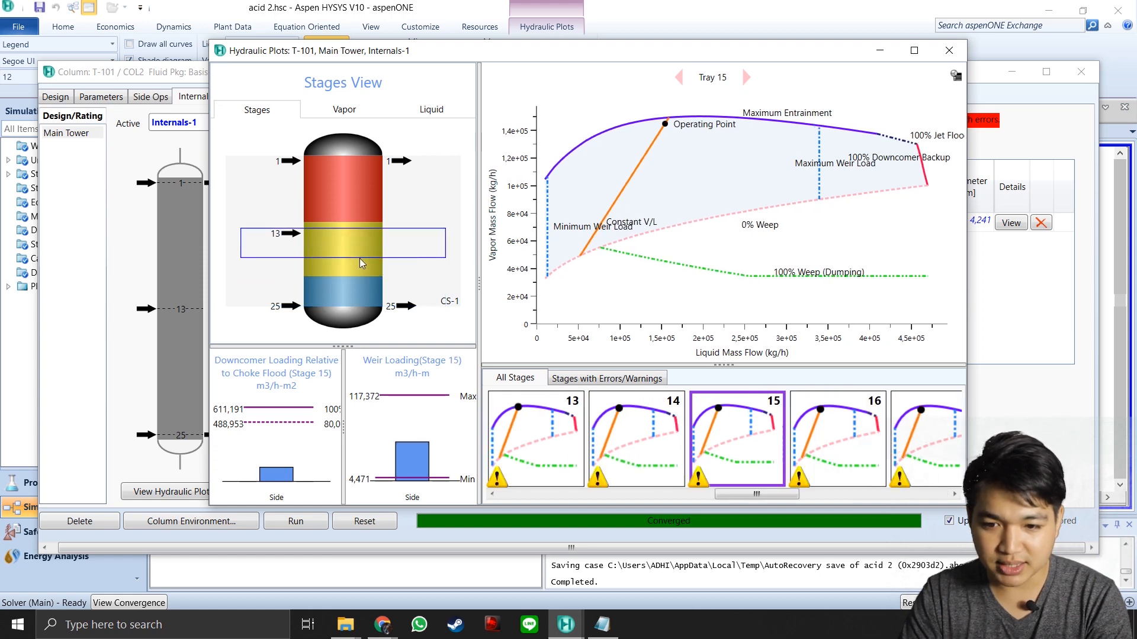
click(359, 253)
click(357, 240)
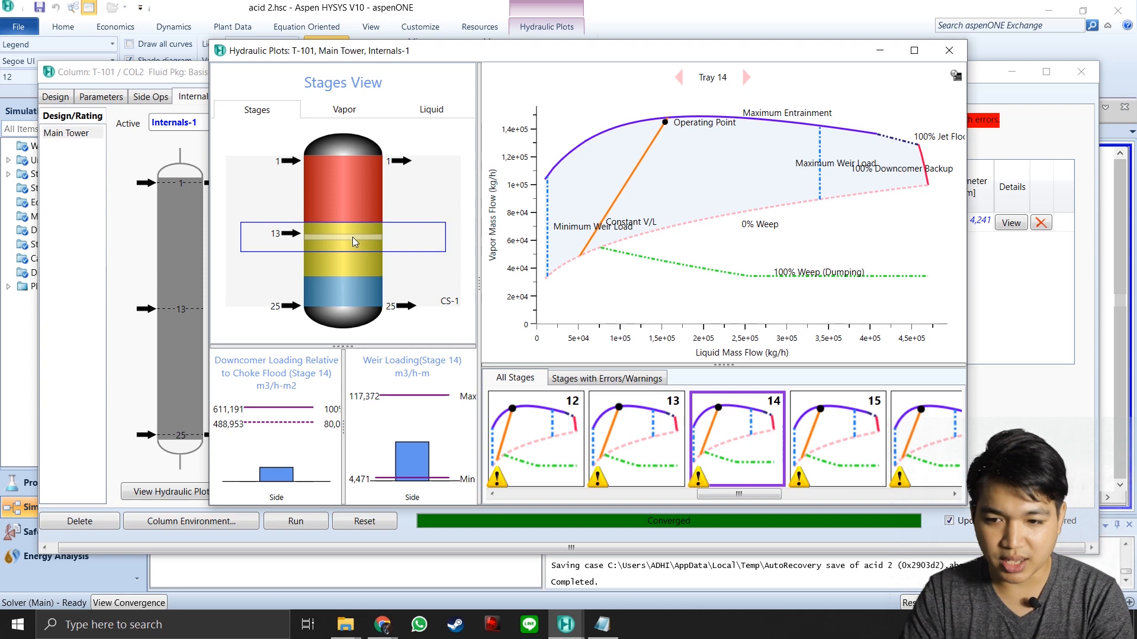
click(359, 180)
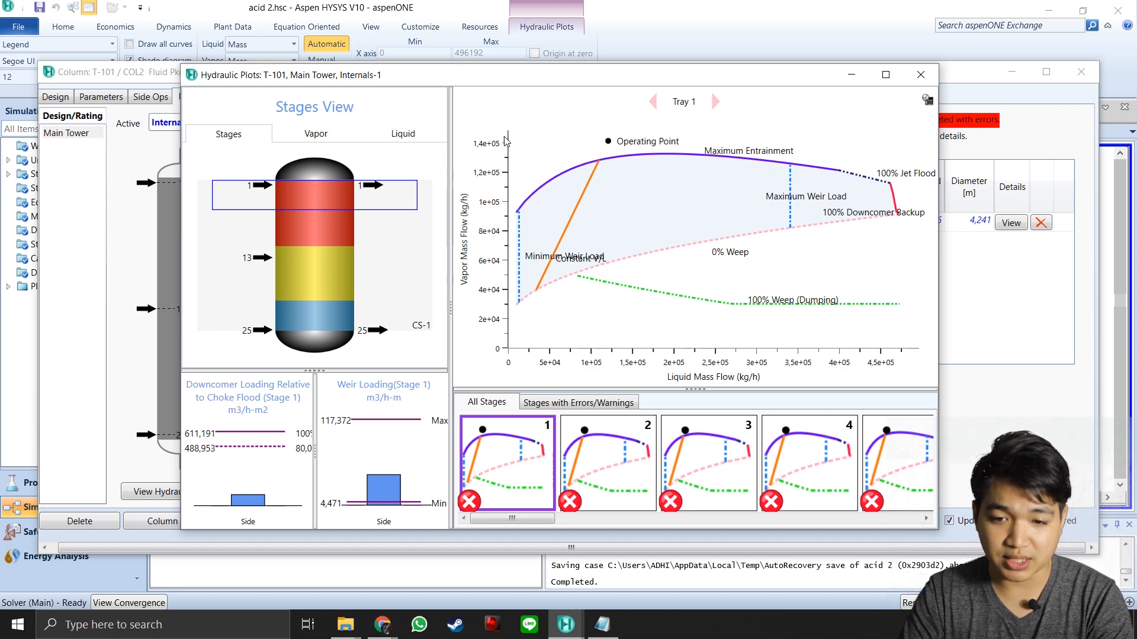
click(920, 74)
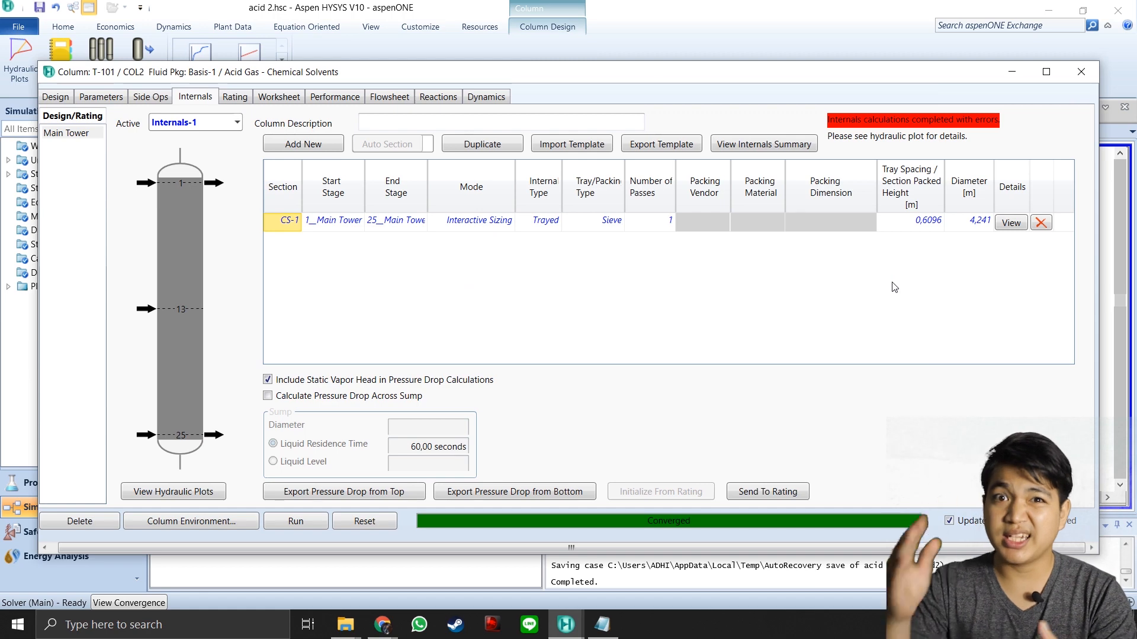
Look up the stripper's diameter and tray height in the Notepad notes and return to the column internals.
click(983, 220)
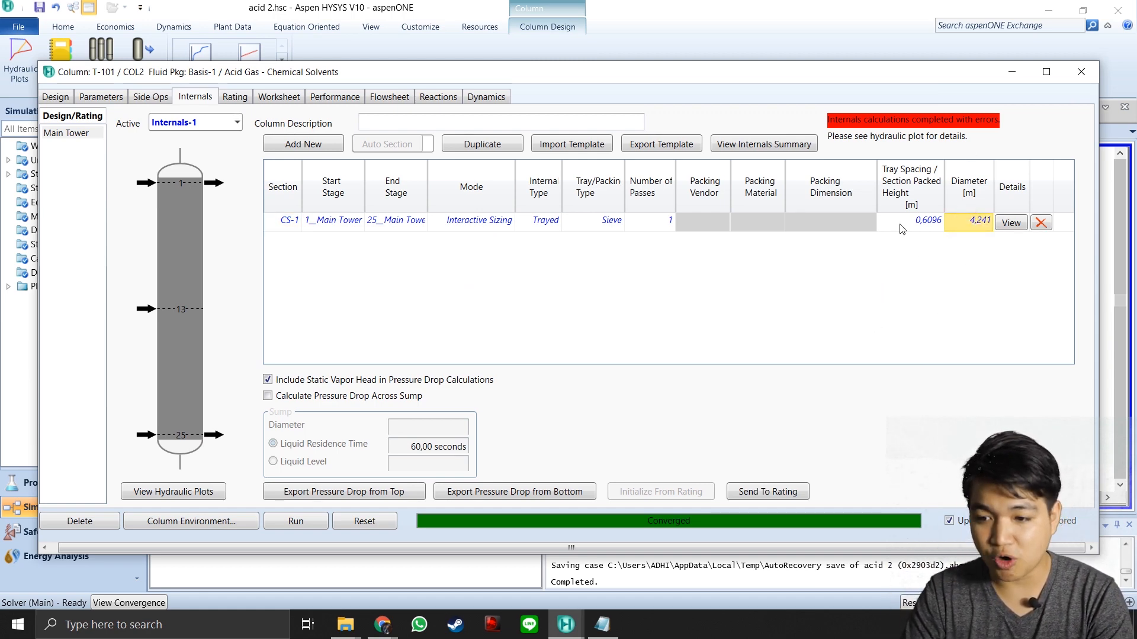
click(602, 625)
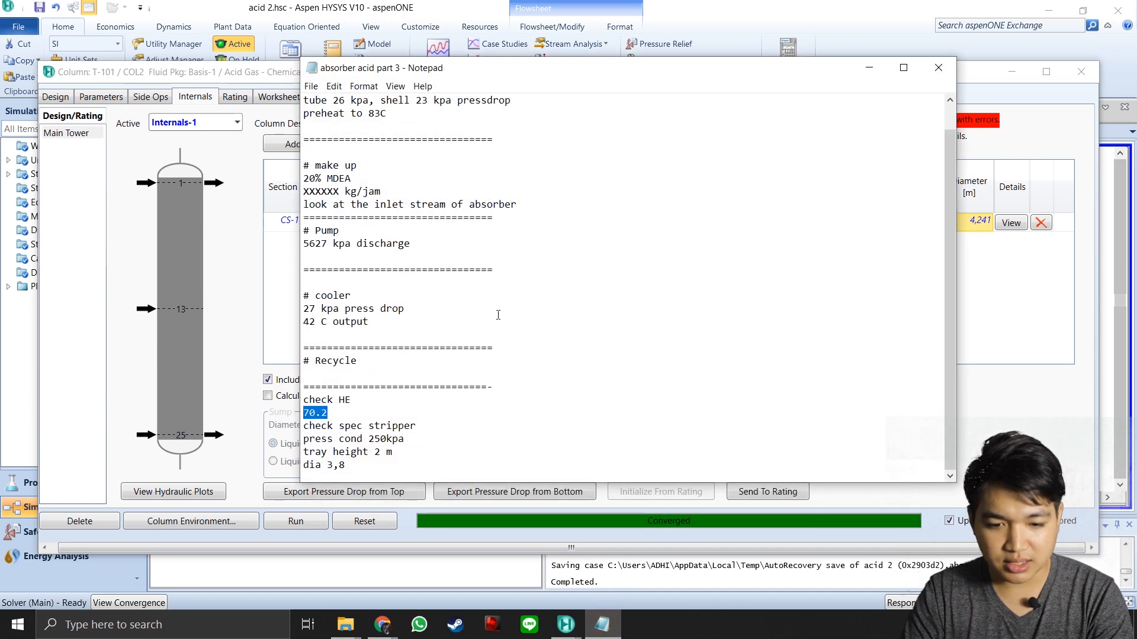
mouse_move(359, 469)
mouse_down()
mouse_move(308, 472)
mouse_move(362, 474)
mouse_move(348, 473)
mouse_up()
key(shift+Left)
key(shift+Left)
click(869, 68)
key(alt+Tab)
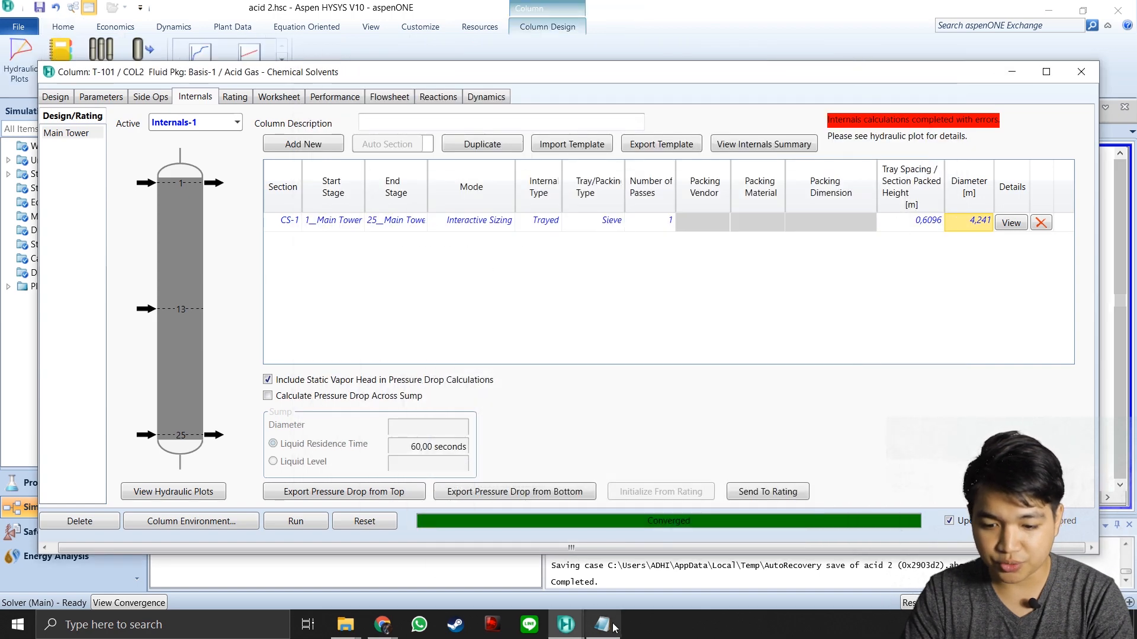
drag(411, 451, 374, 452)
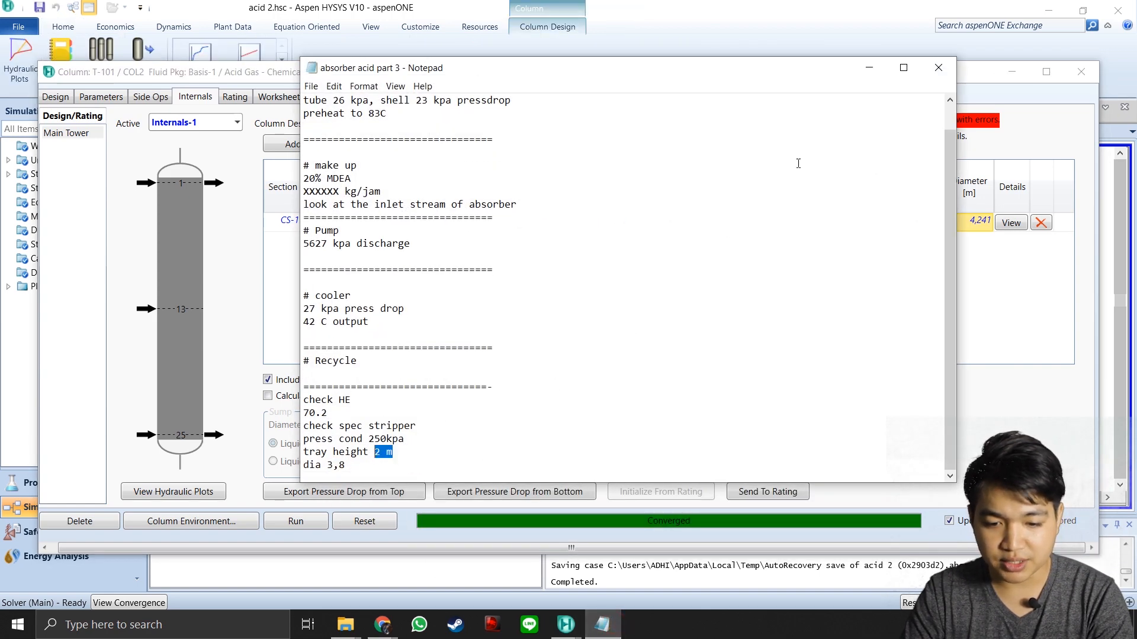
click(869, 61)
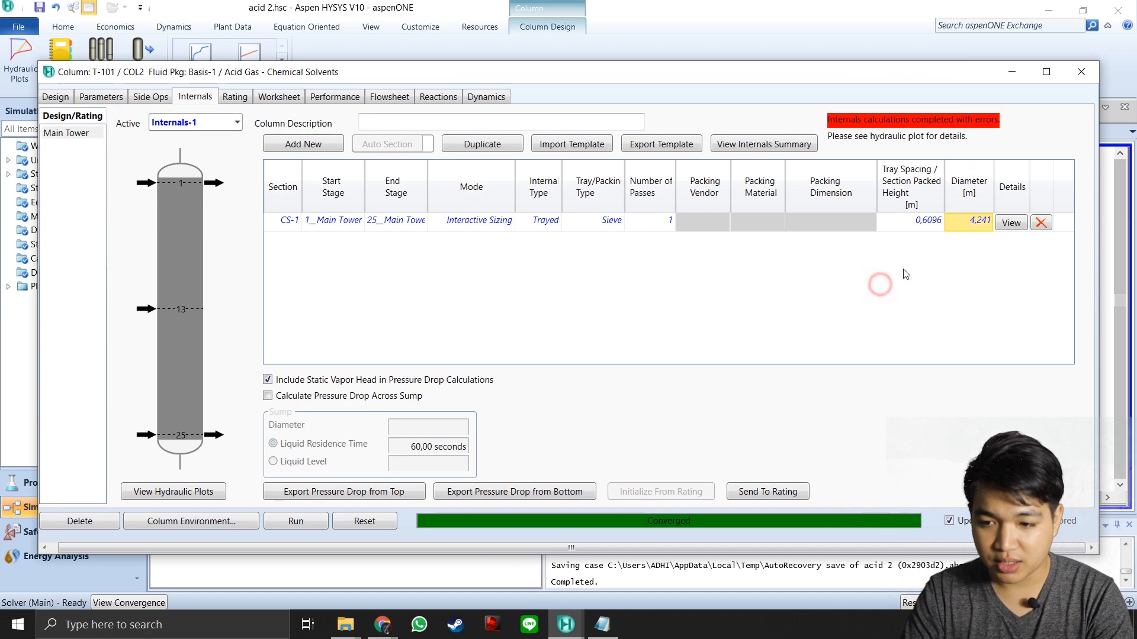
Set section CS-1's diameter to 3,8 m and its tray spacing to 2 m in T-101's internals.
click(919, 222)
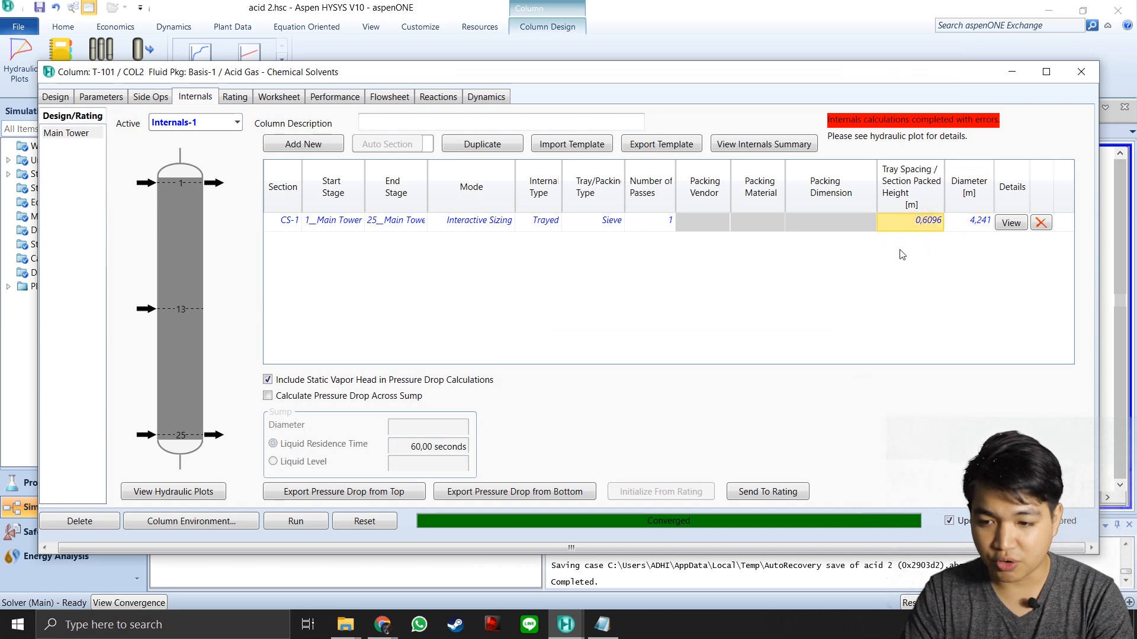
click(976, 220)
text(3,8)
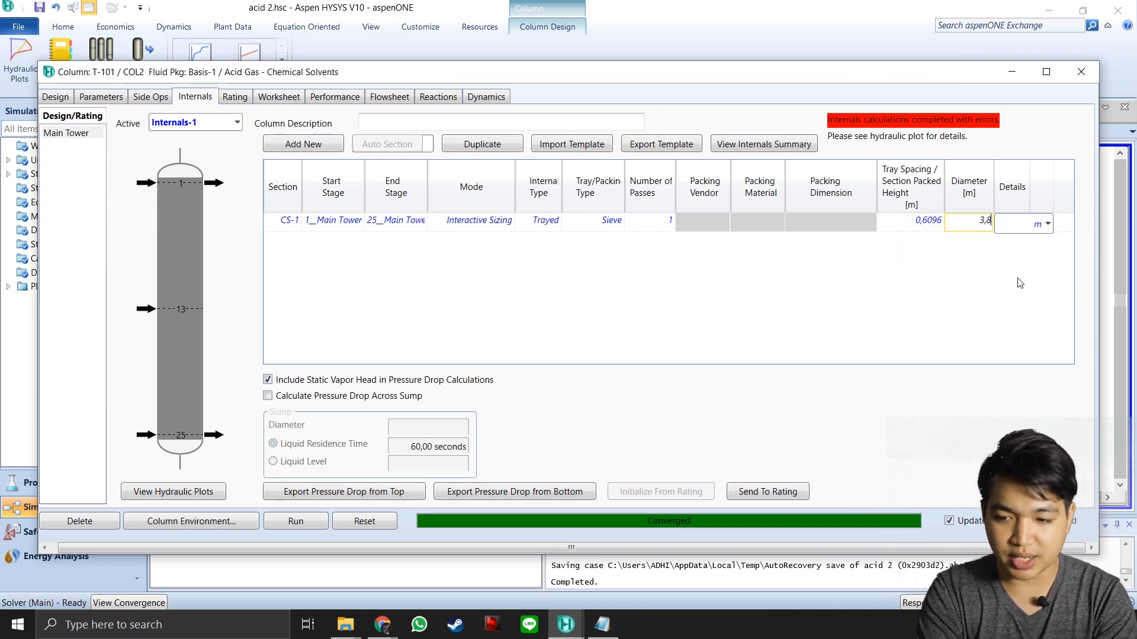
key(Return)
click(931, 222)
text(2)
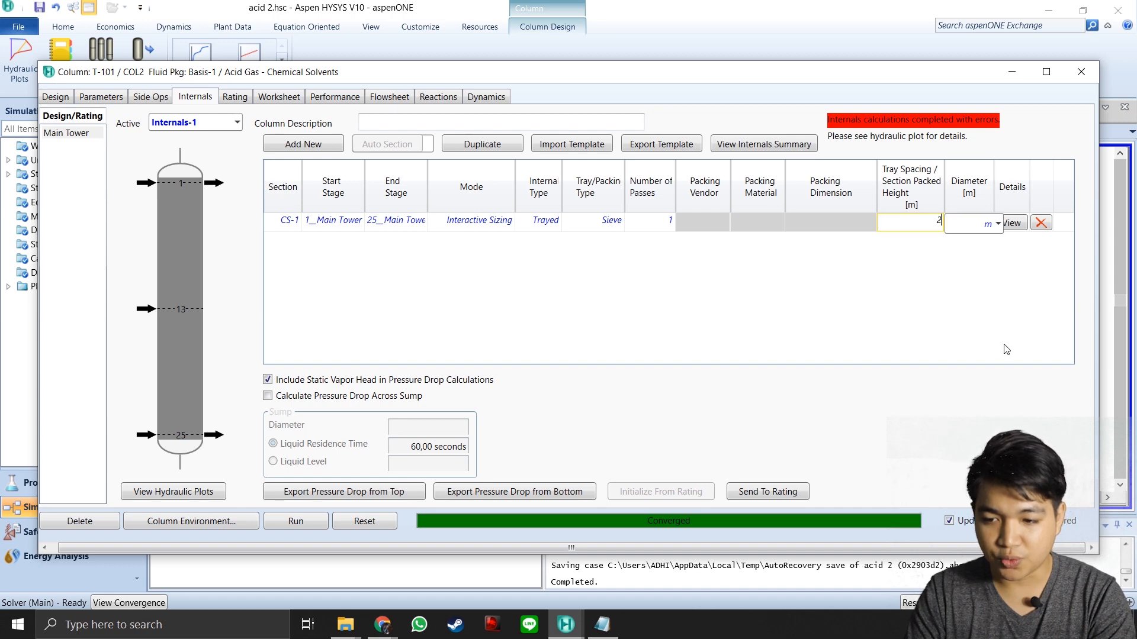
key(Return)
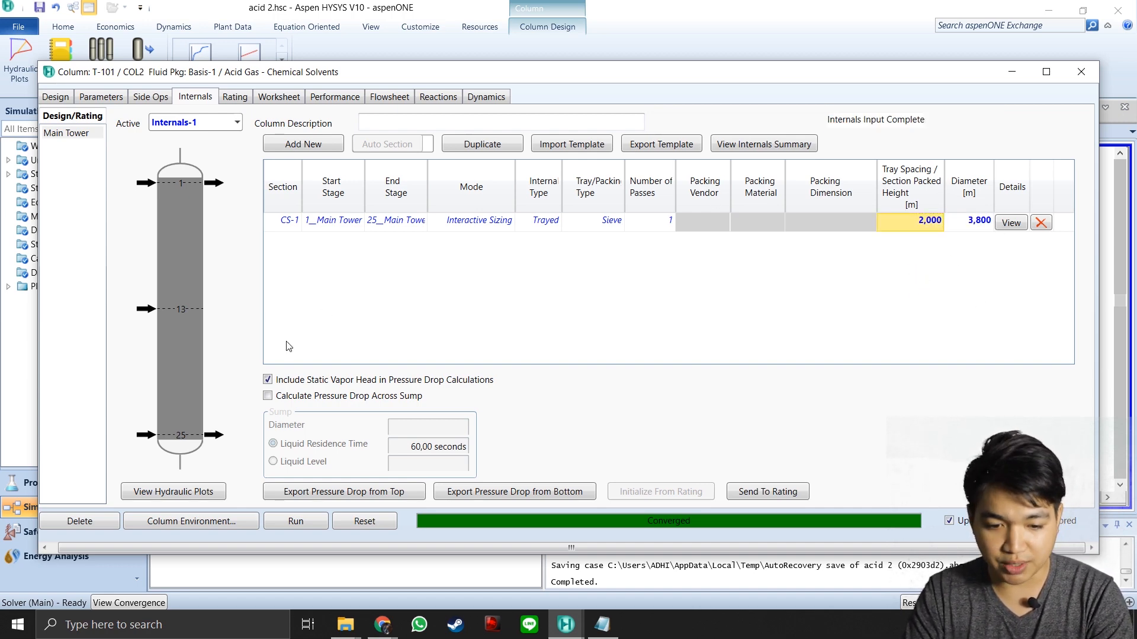
Check T-101's hydraulic plots for the resized section and set the diameter of CS-1 to 4 m.
click(199, 489)
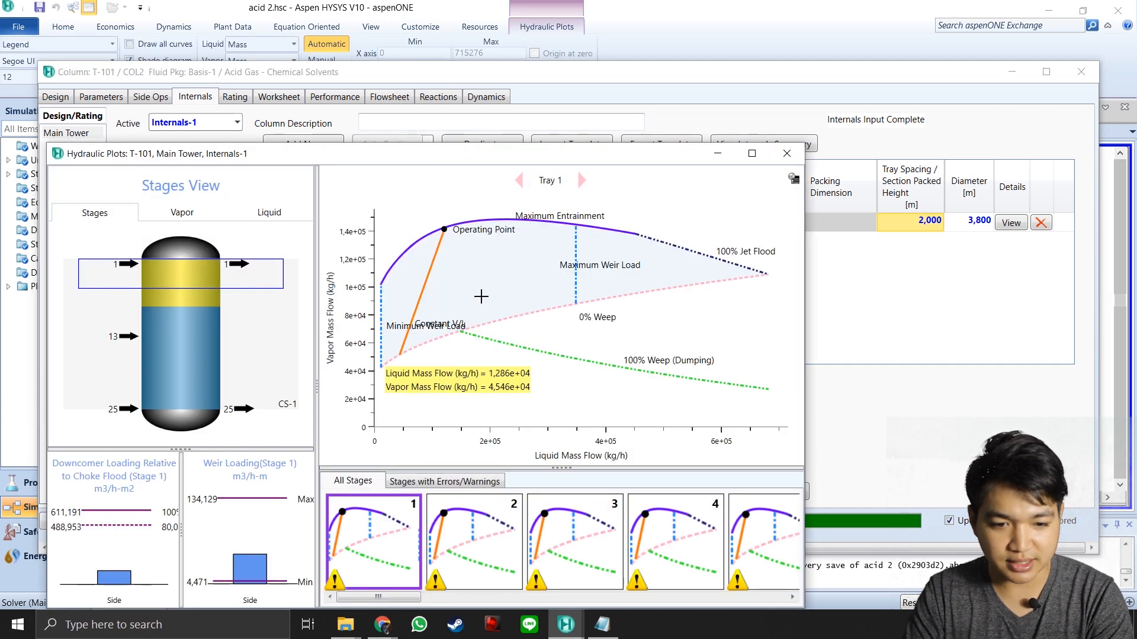
drag(391, 146, 619, 65)
click(400, 213)
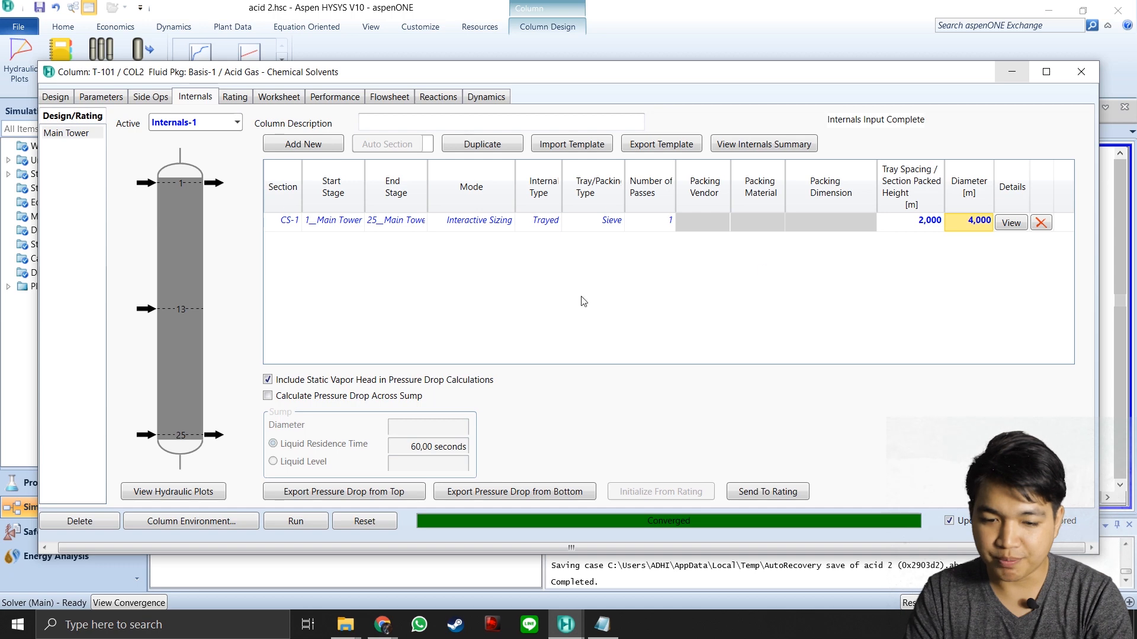
Reopen T-101's hydraulic plots to check the trays with the new section diameter.
click(927, 219)
click(177, 485)
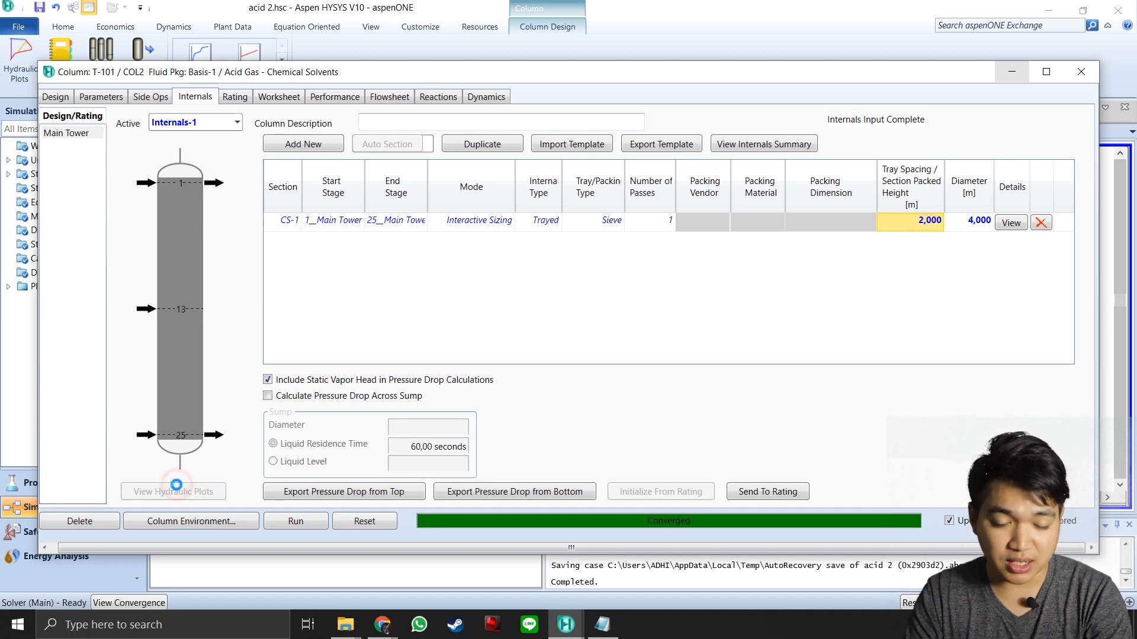
drag(402, 222, 502, 88)
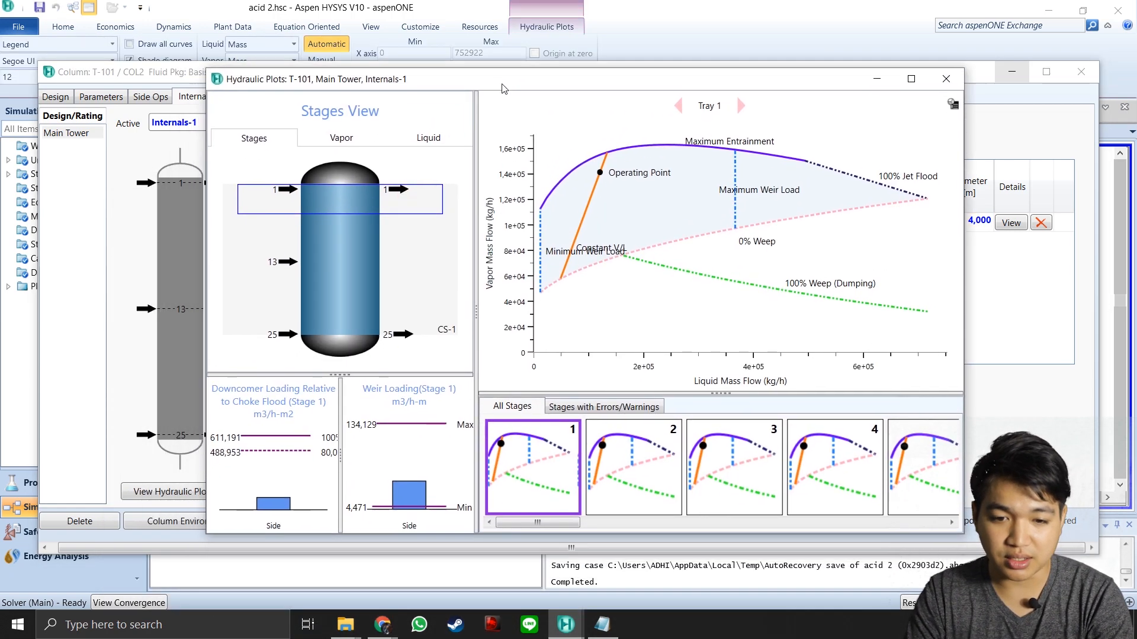
Inspect the hydraulic plots of trays along T-101 and close the plots and the column window.
click(351, 250)
click(340, 310)
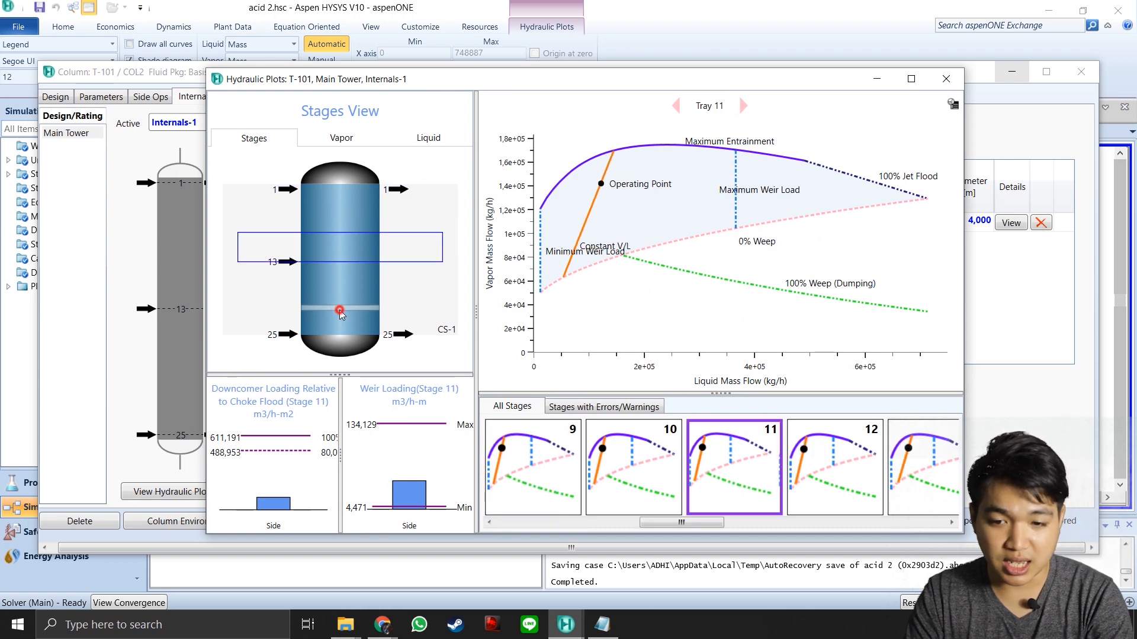
click(346, 332)
click(353, 247)
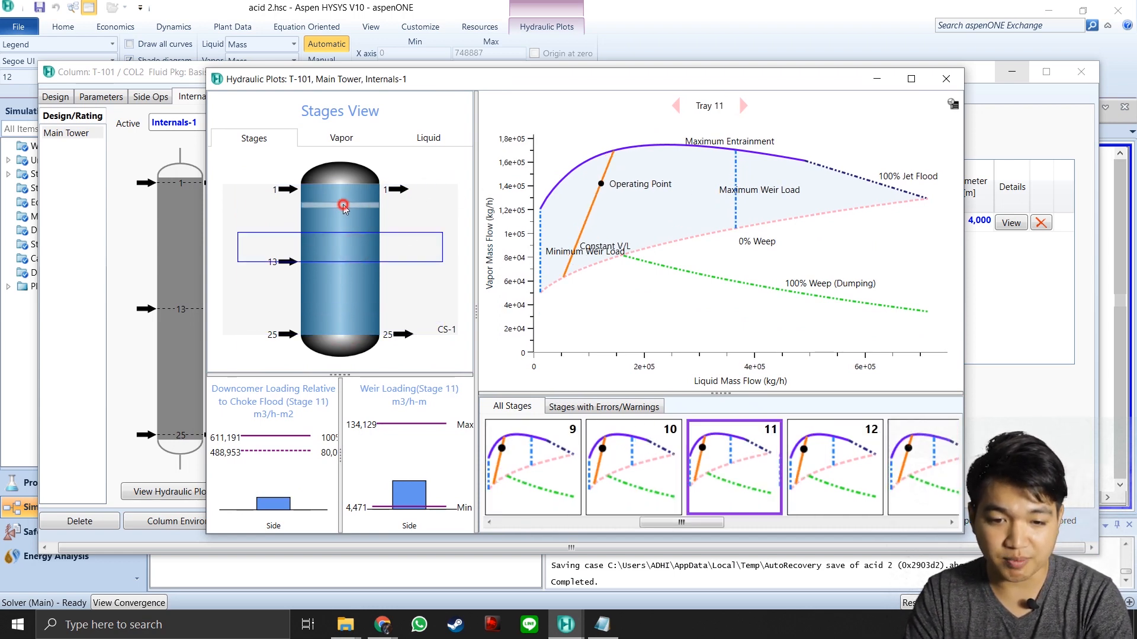
click(346, 208)
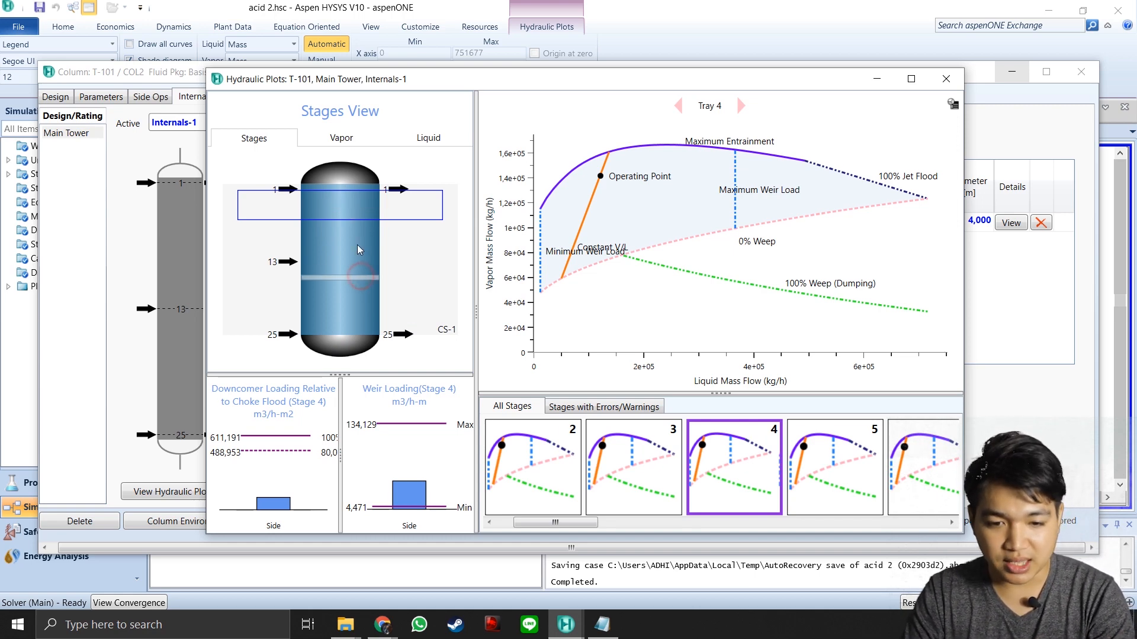
click(358, 278)
click(356, 254)
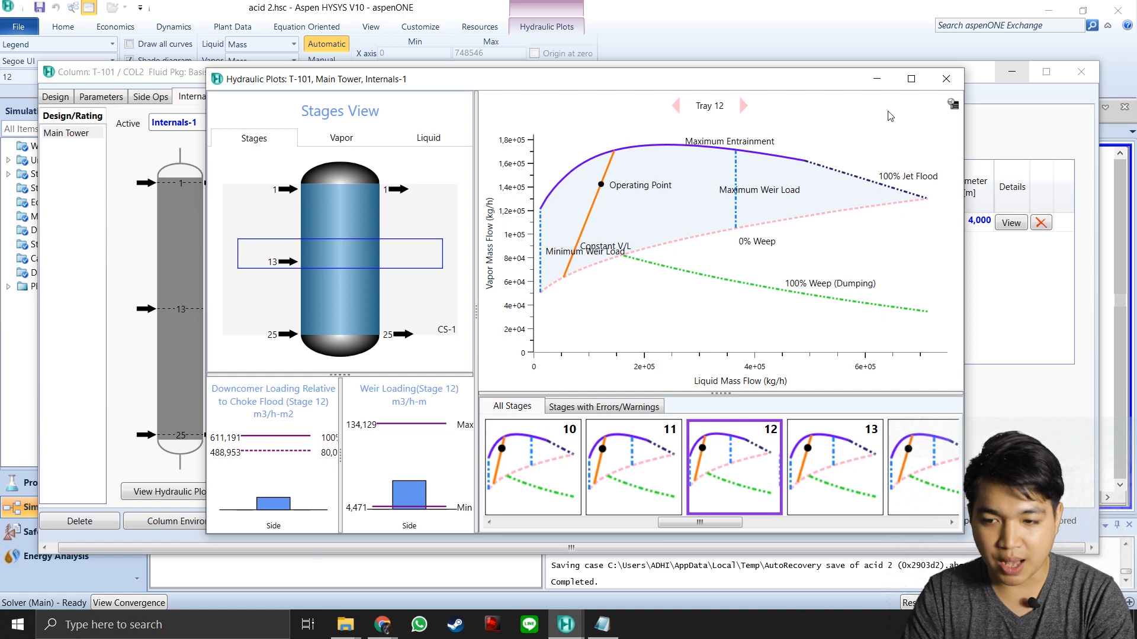
click(946, 79)
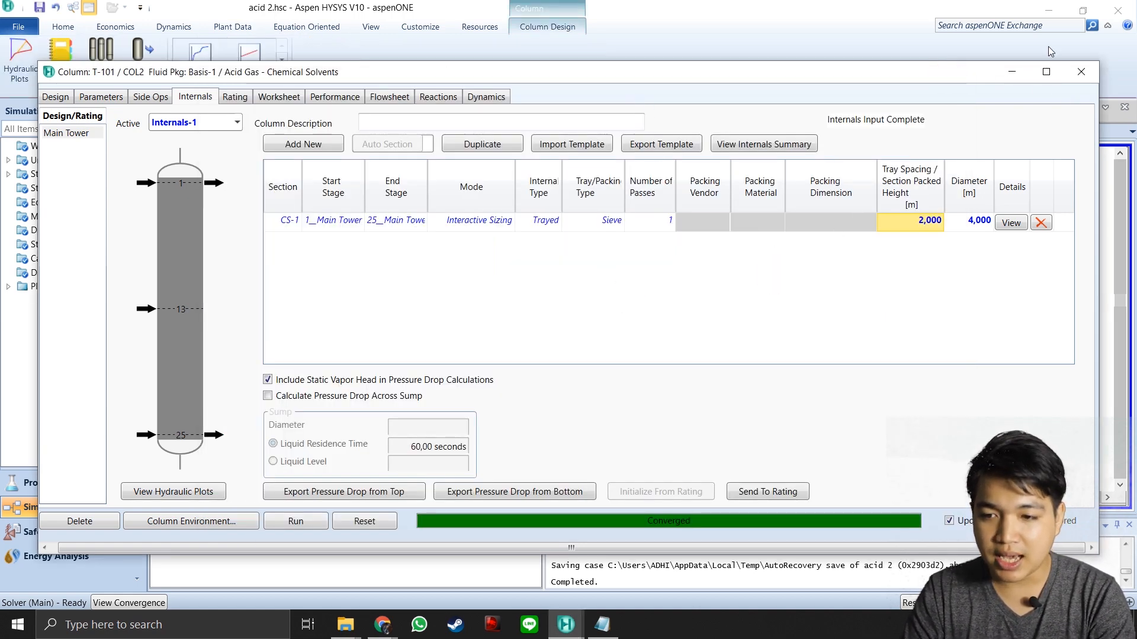
click(1077, 72)
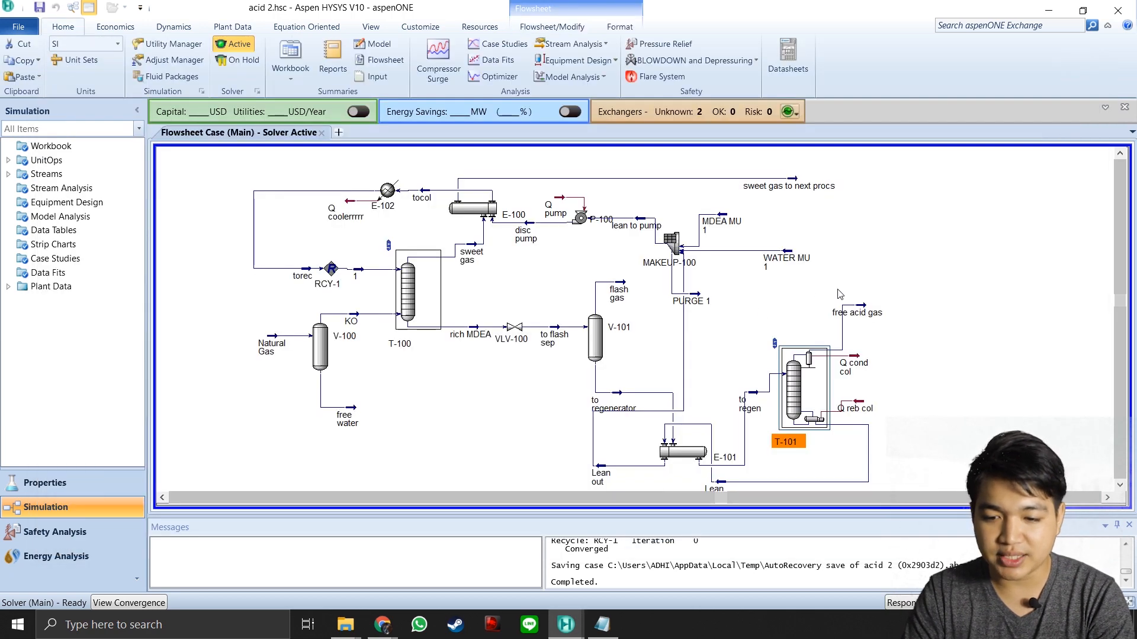
Review the complete acid gas removal flowsheet, from the natural gas feed and recycle RCY-1 to stripper T-101.
click(1121, 483)
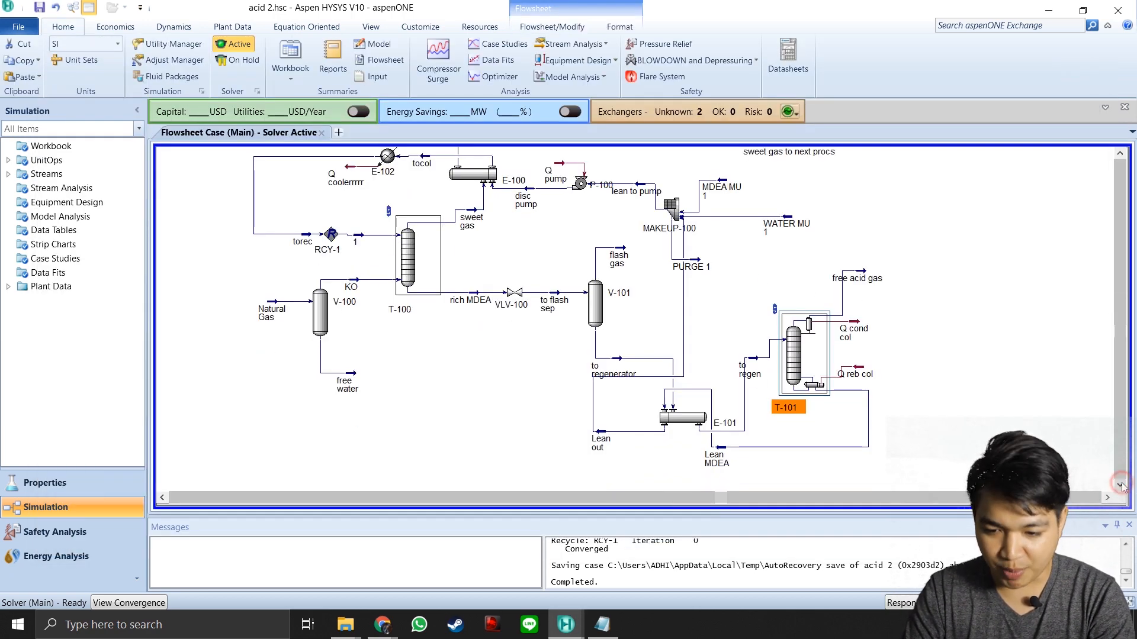
click(1119, 153)
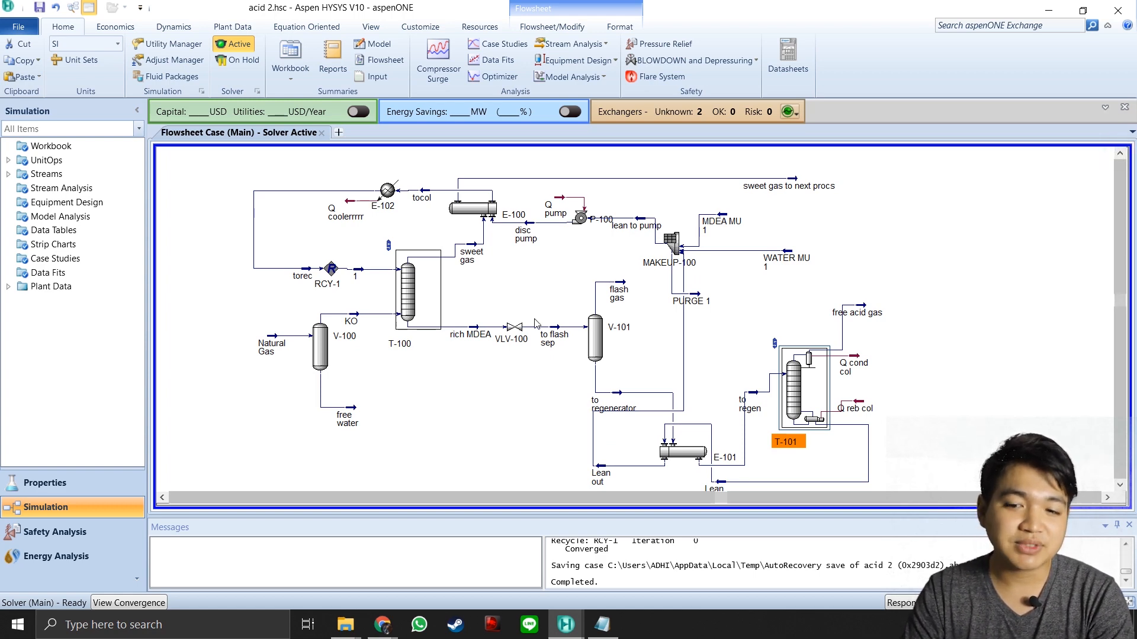
scroll(320, 259, up, 4)
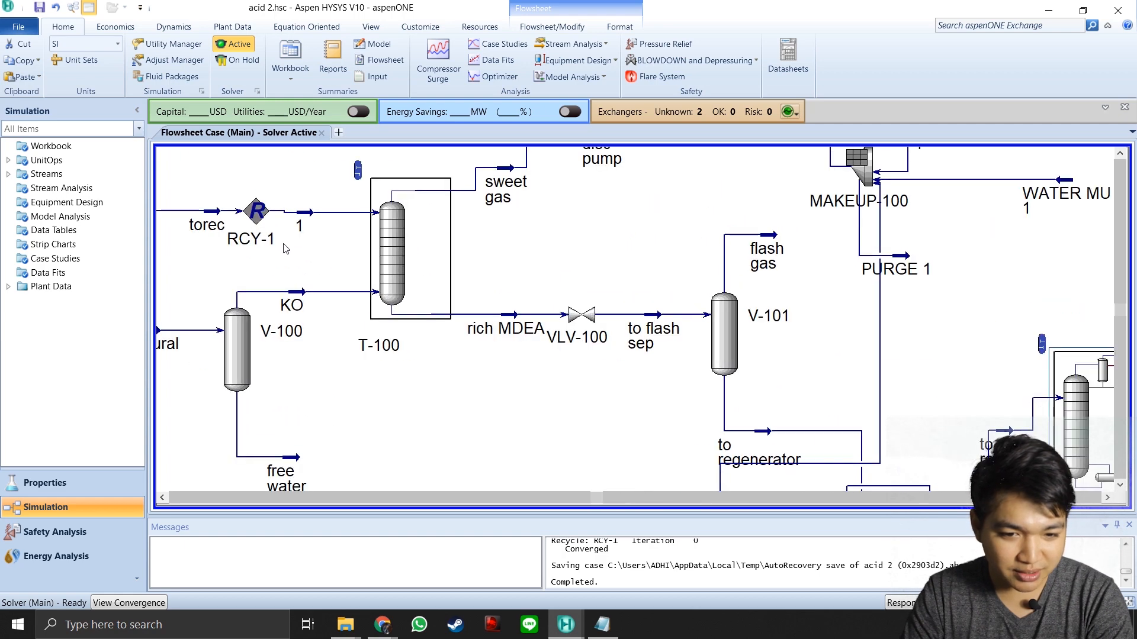
scroll(247, 208, down, 5)
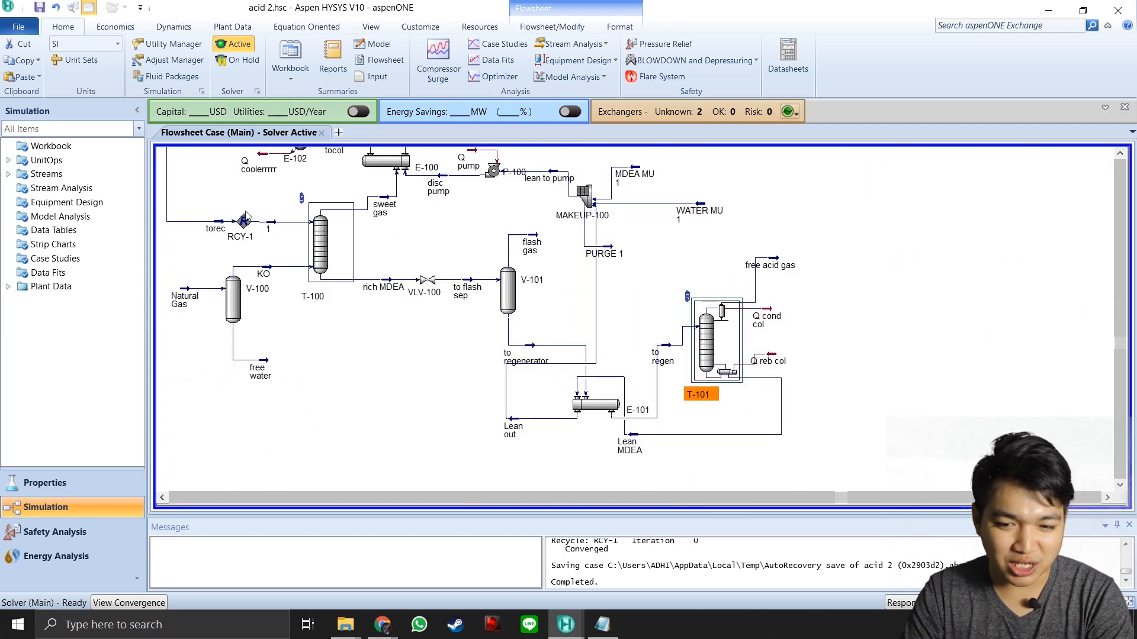
click(163, 497)
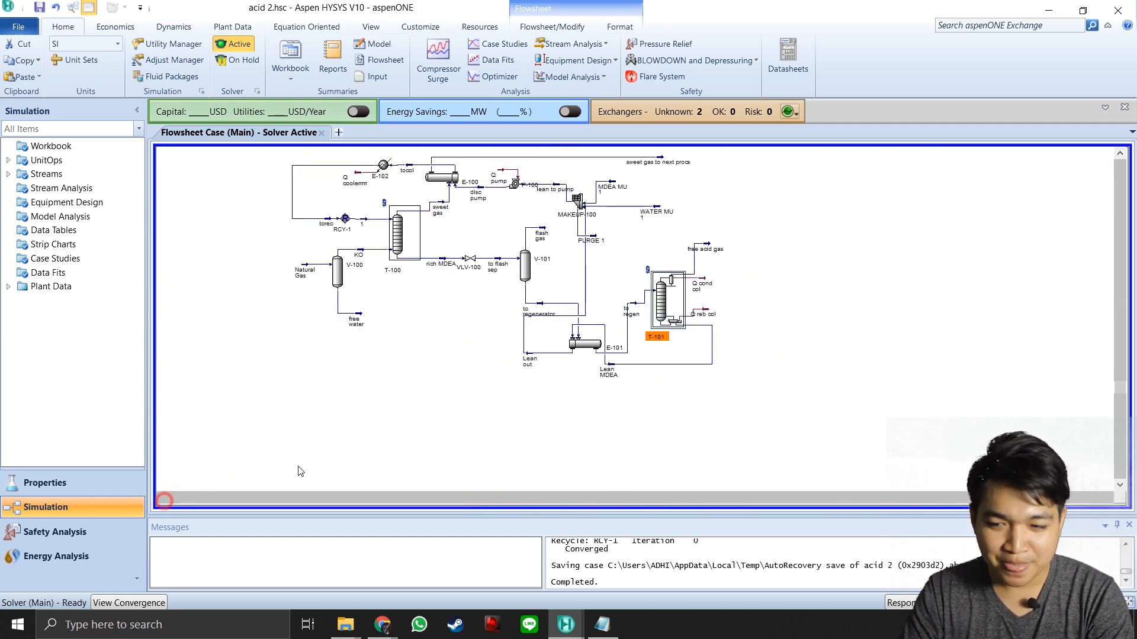
click(1120, 153)
scroll(444, 255, up, 1)
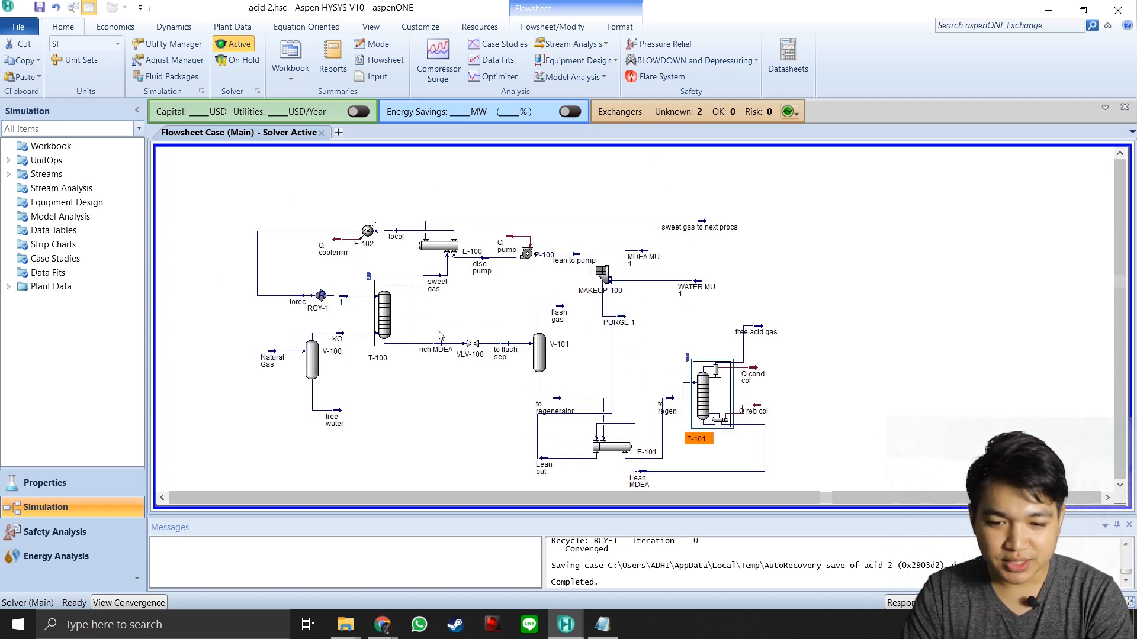
scroll(439, 334, up, 1)
click(163, 498)
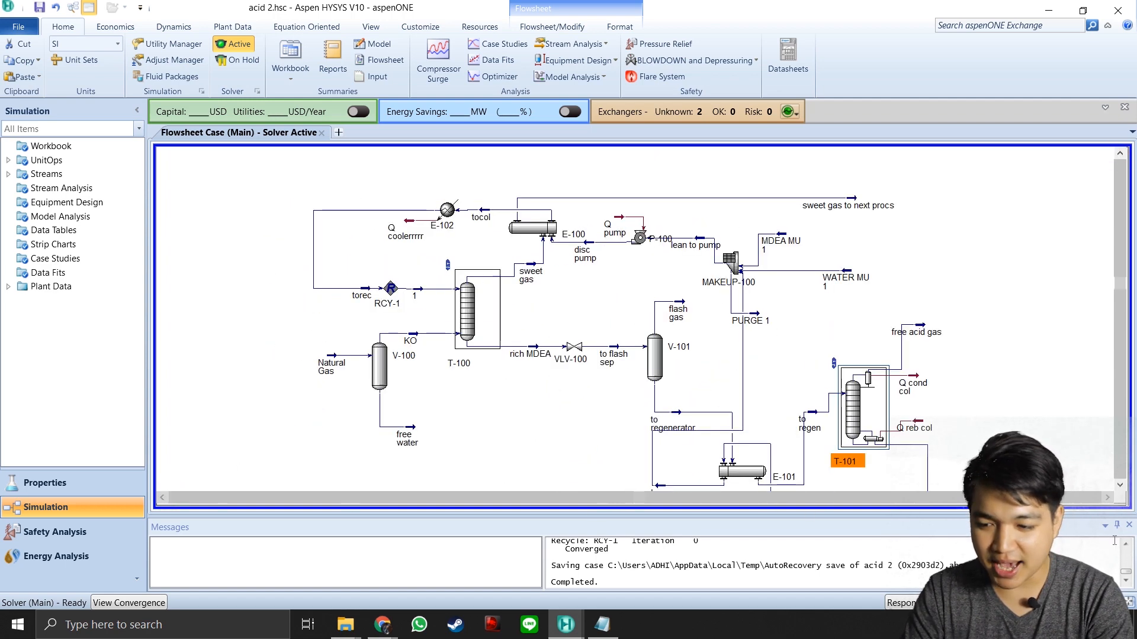
click(1119, 485)
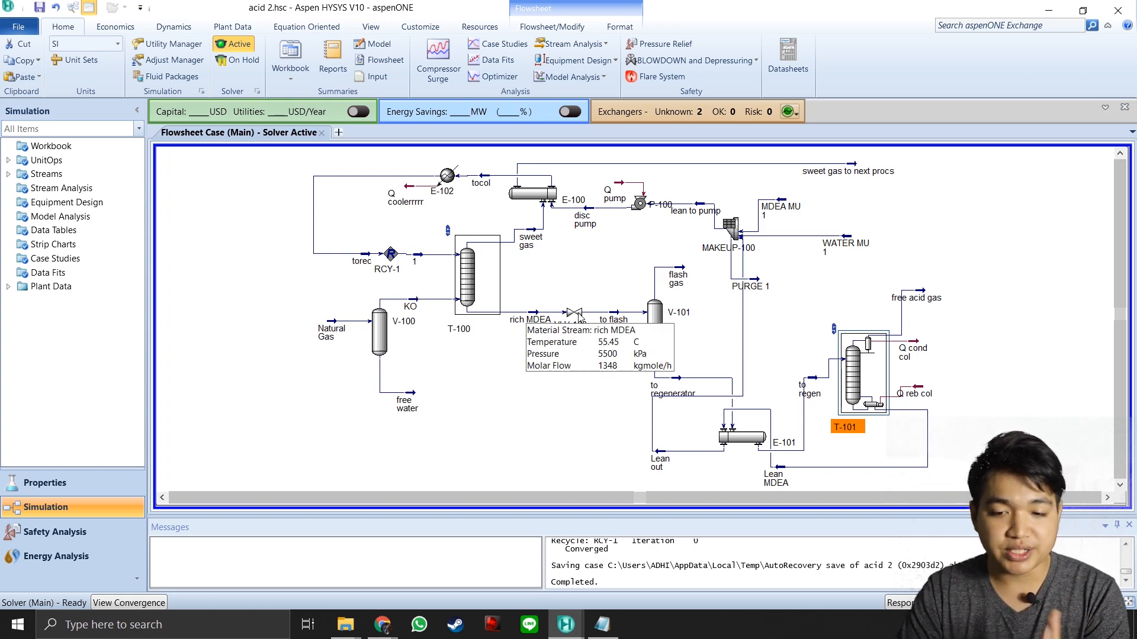
click(1108, 499)
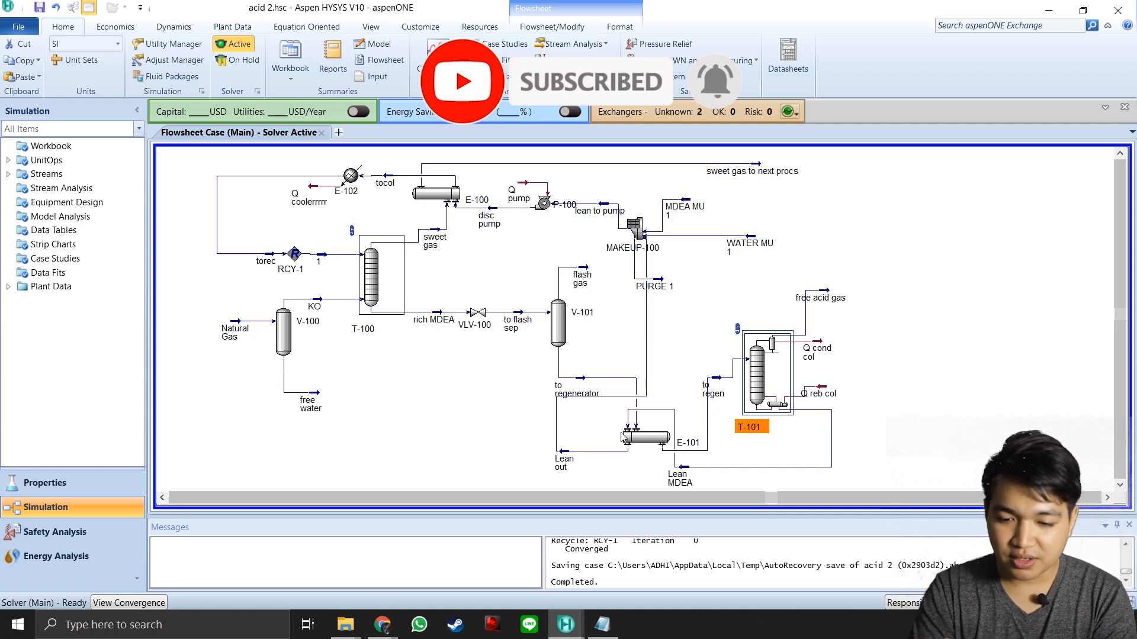
click(904, 361)
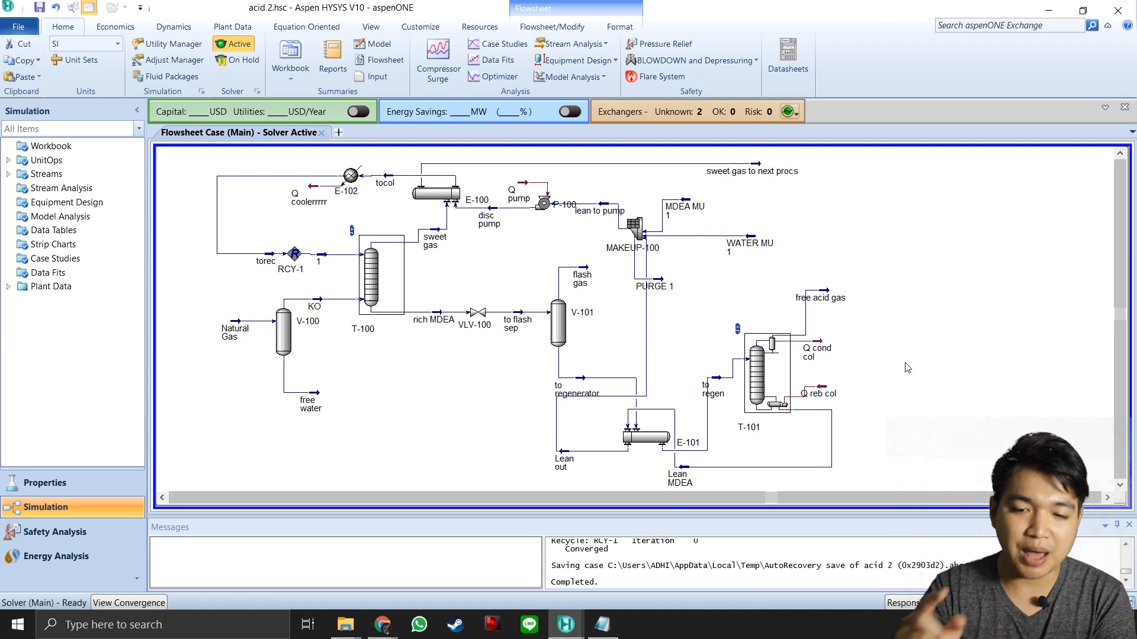
click(1120, 153)
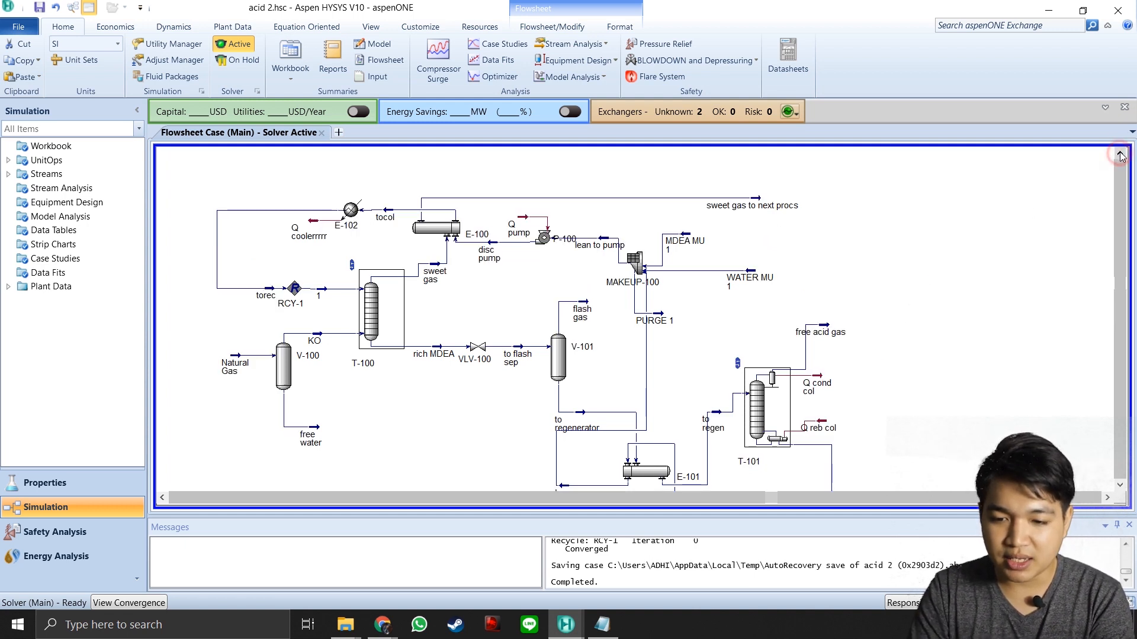
drag(573, 220, 816, 337)
click(926, 283)
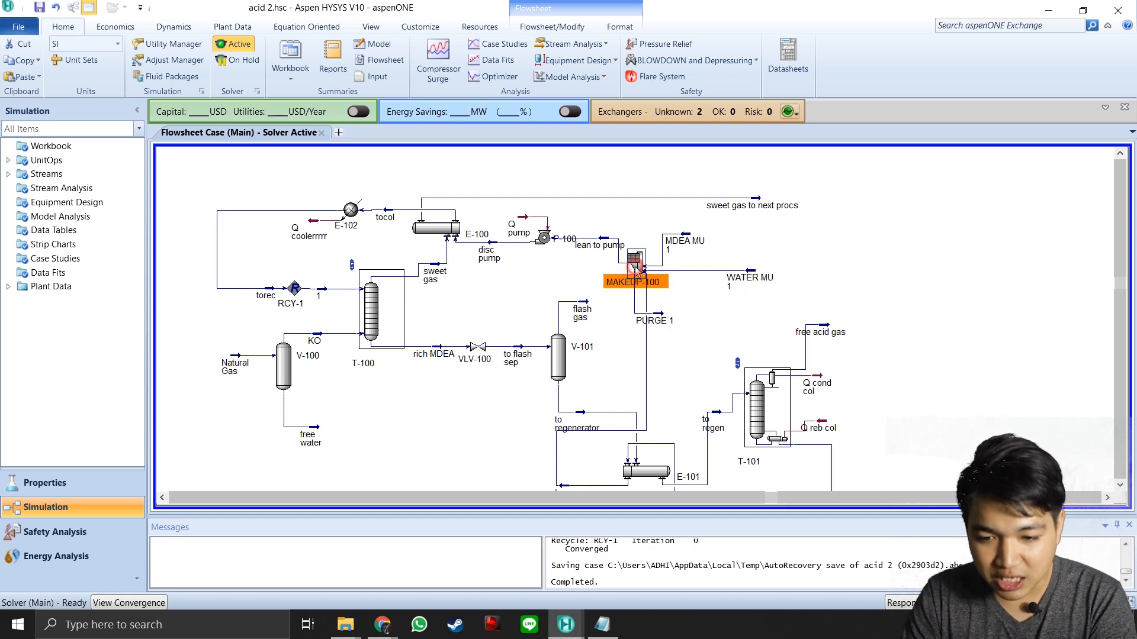
click(576, 210)
drag(576, 215, 796, 349)
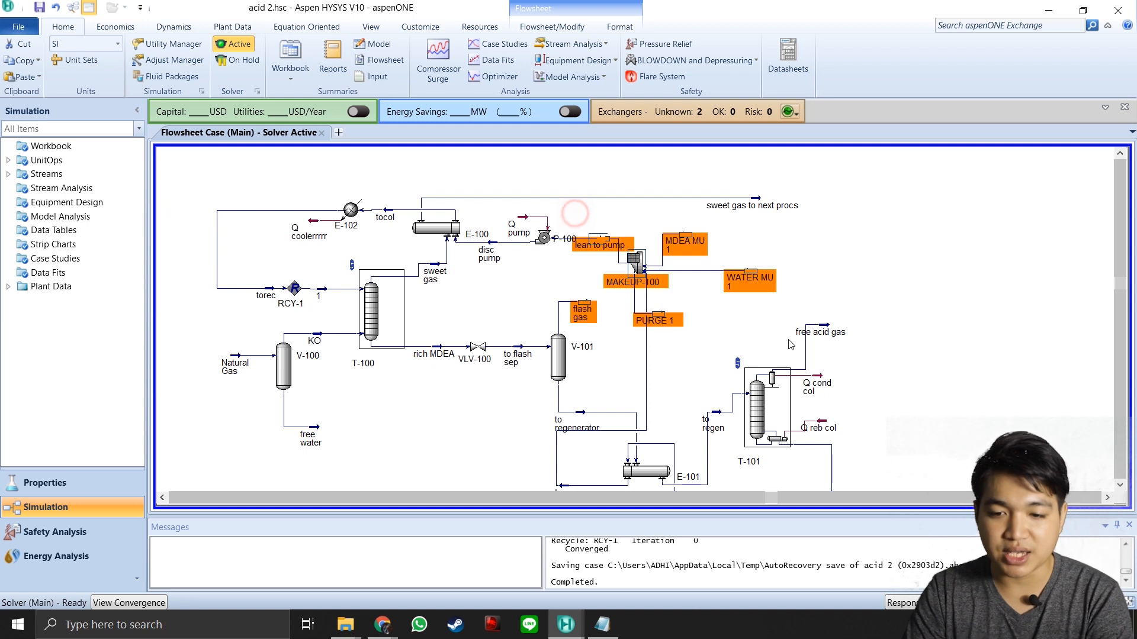
click(841, 286)
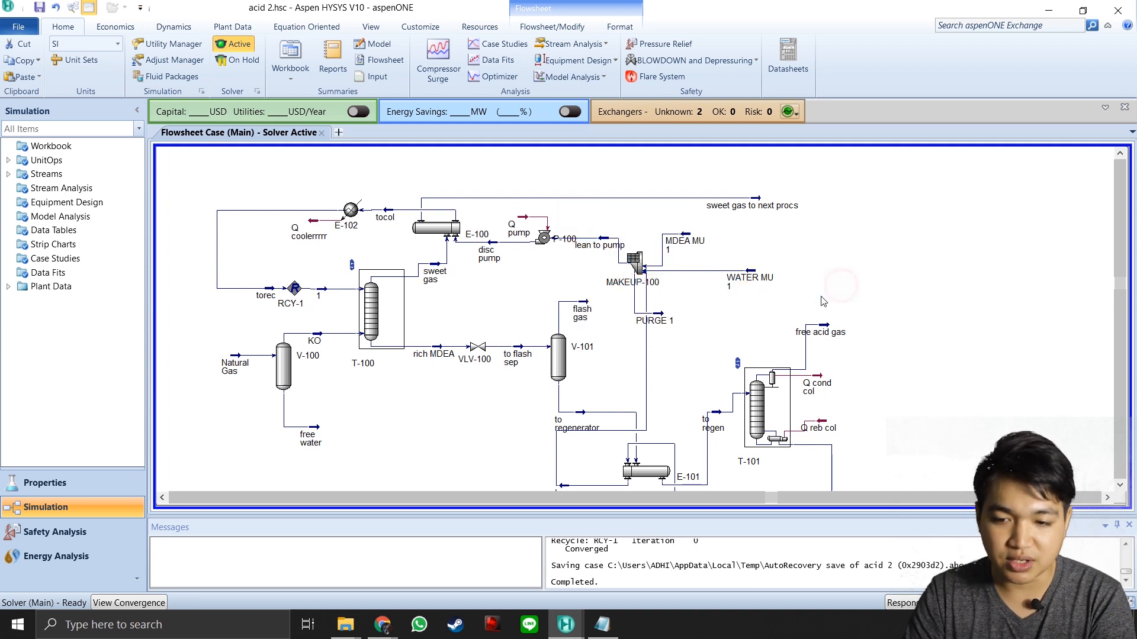
click(825, 252)
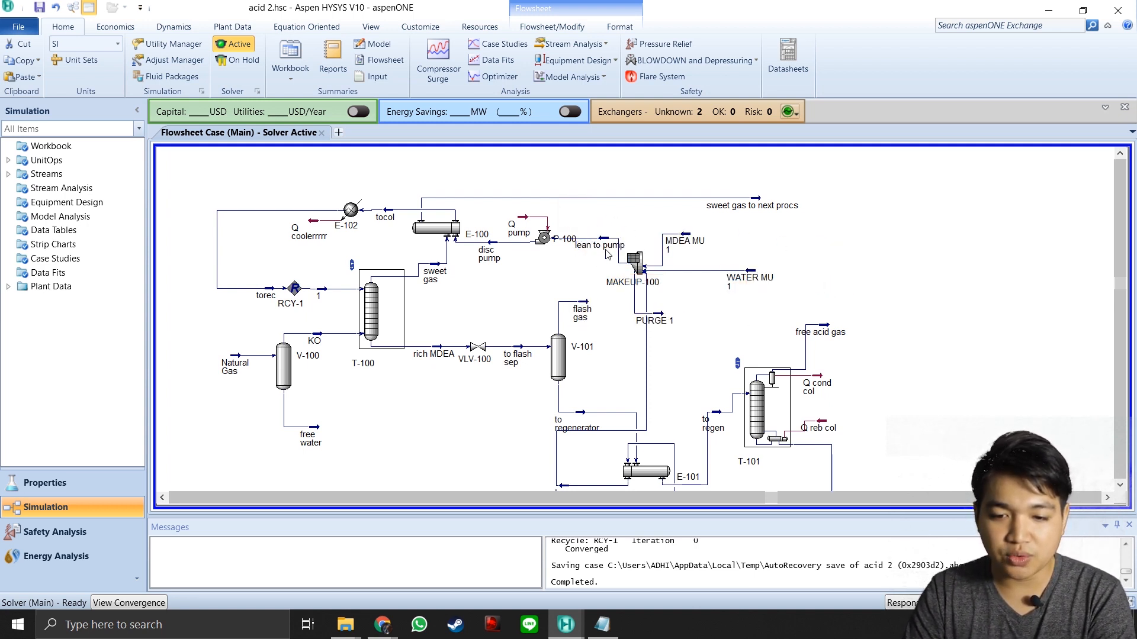
mouse_move(548, 243)
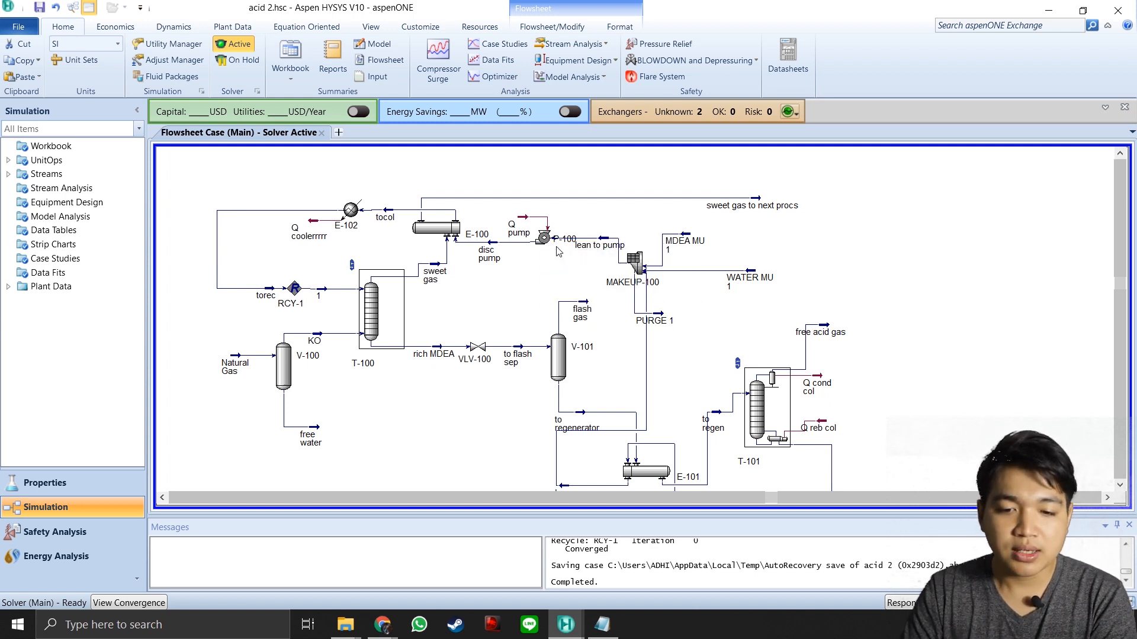
click(424, 229)
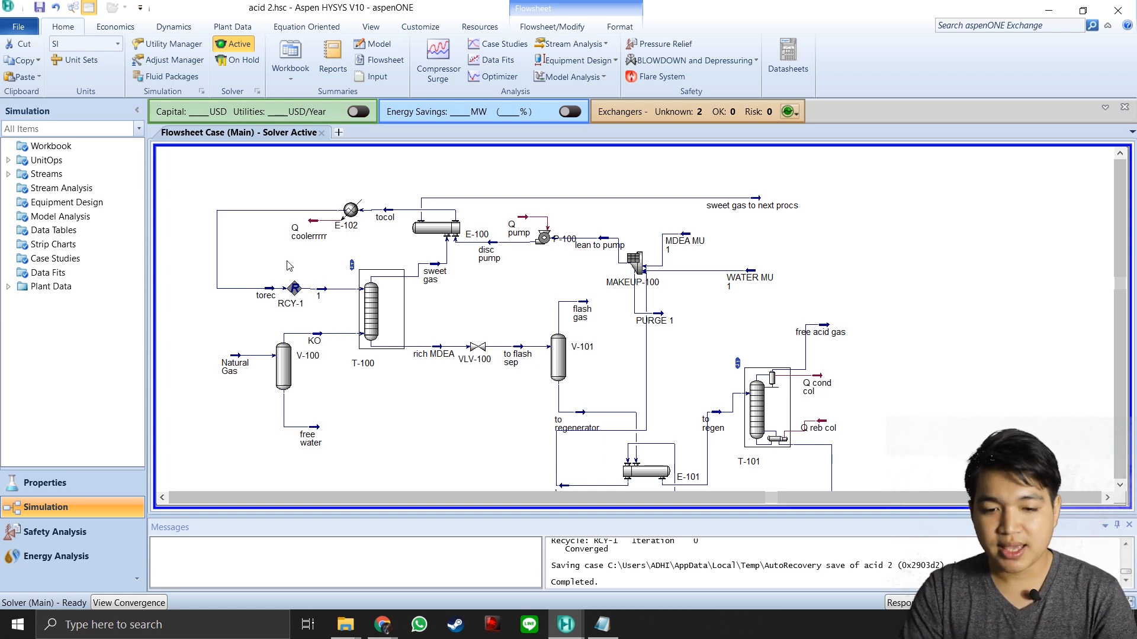
click(1119, 485)
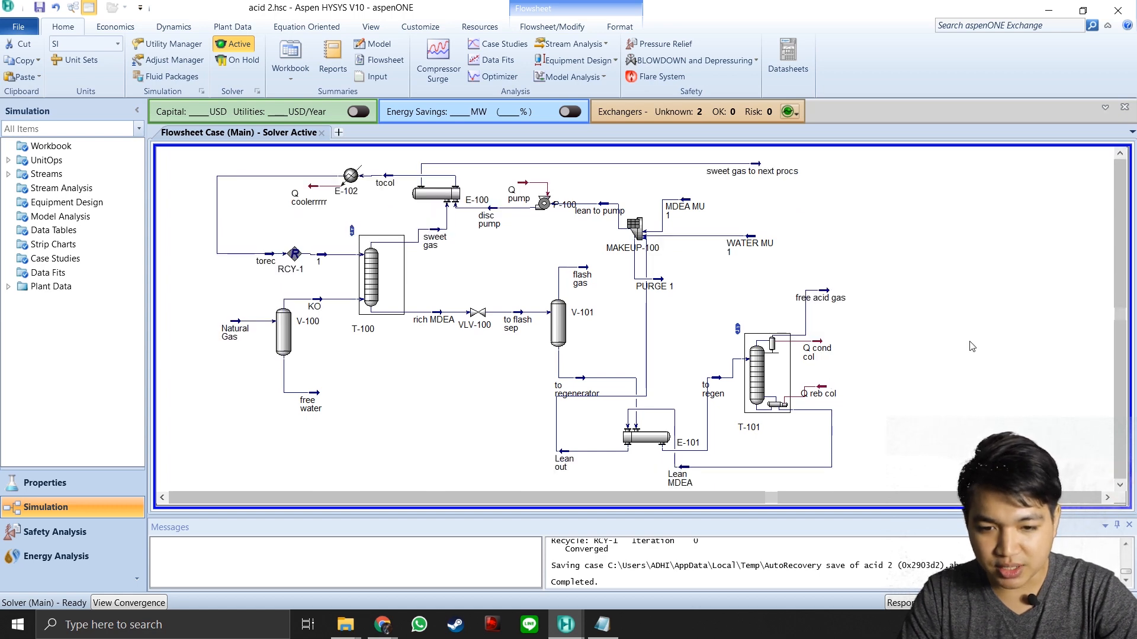
click(1119, 153)
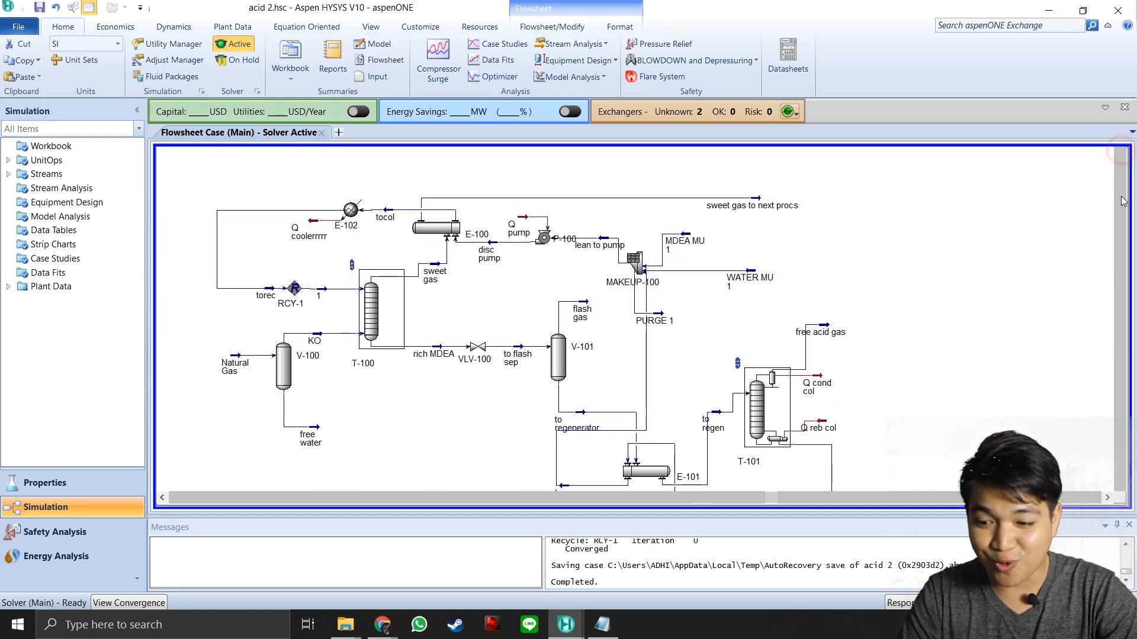
click(1120, 485)
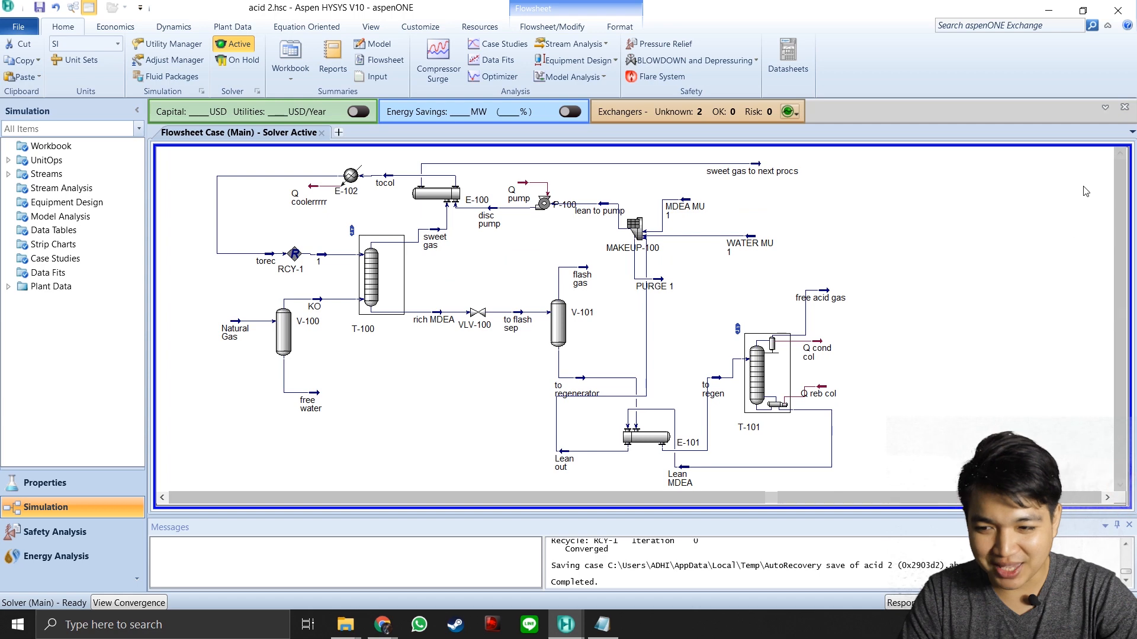
scroll(1025, 222, up, 1)
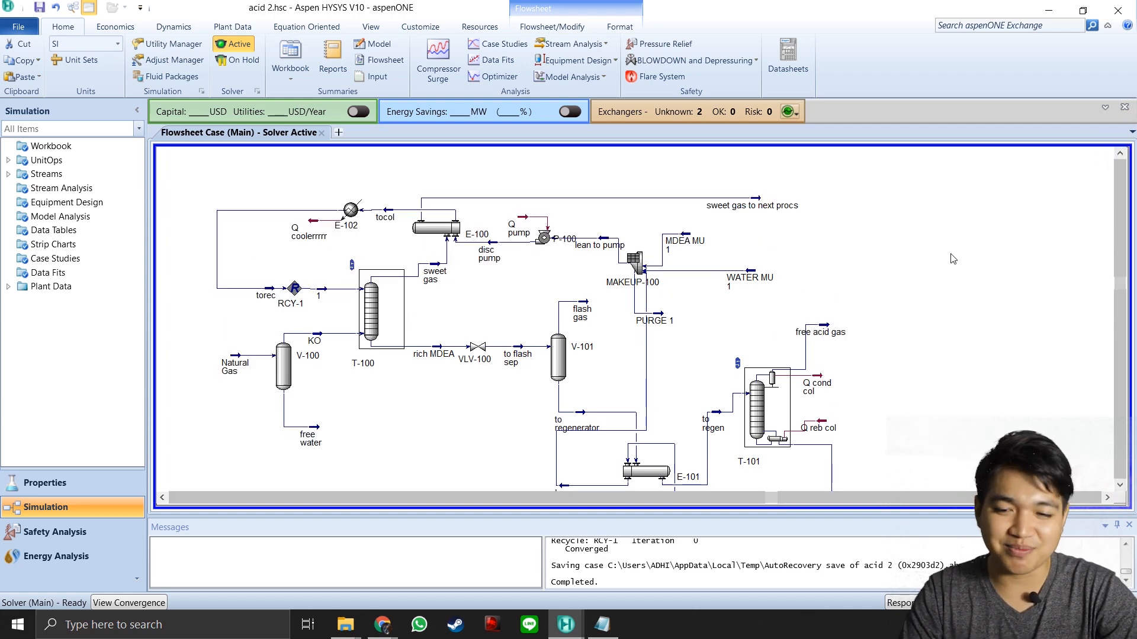